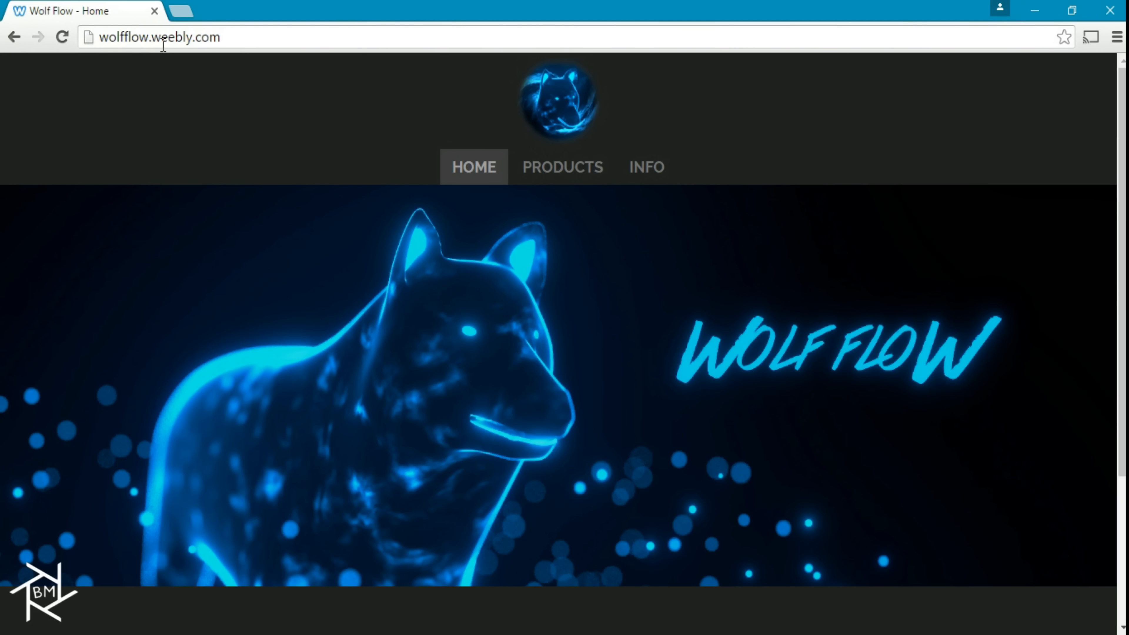
Open the Sky Free product page on the Wolf Flow site and look through its sky samples
mouse_move(570, 165)
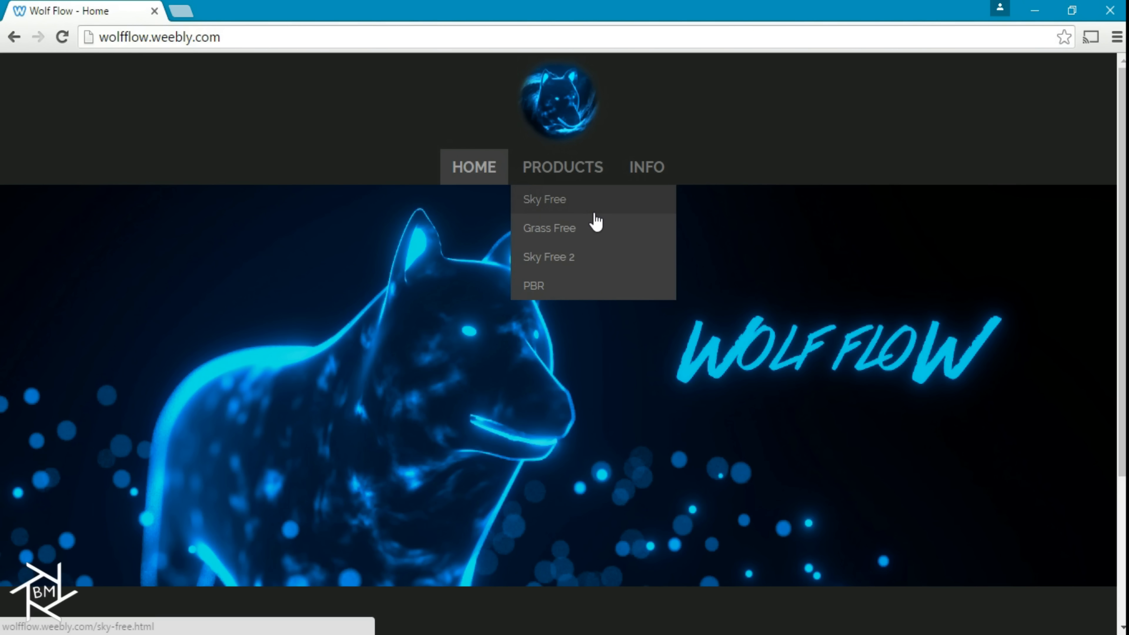
left_click(573, 201)
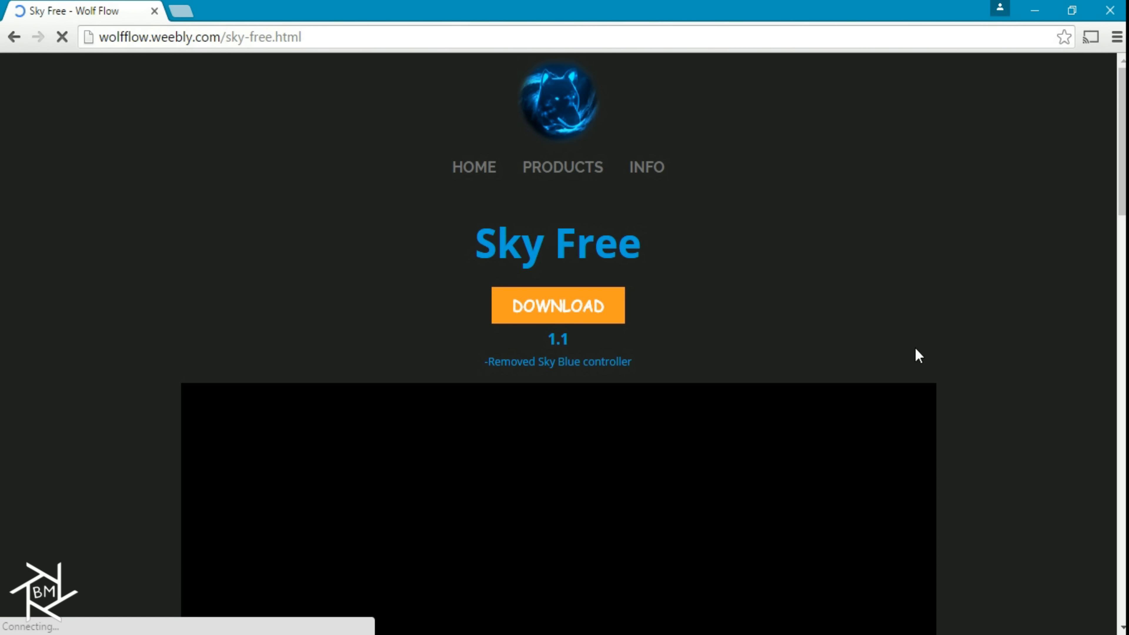
scroll(930, 361, "down", 9)
scroll(892, 509, "down", 7)
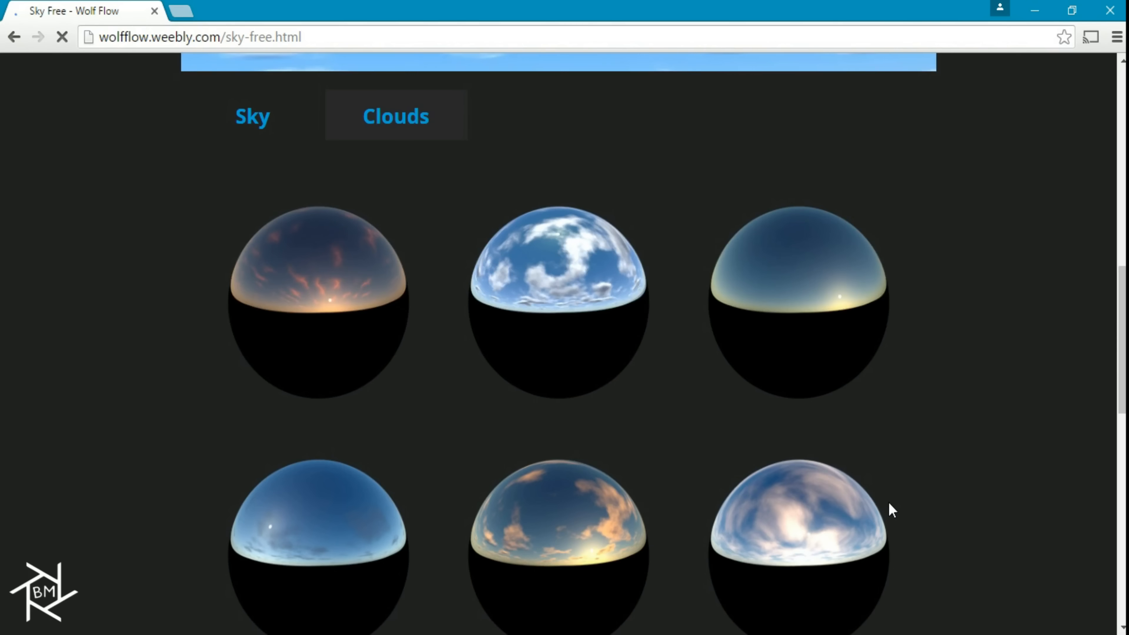
scroll(889, 467, "up", 15)
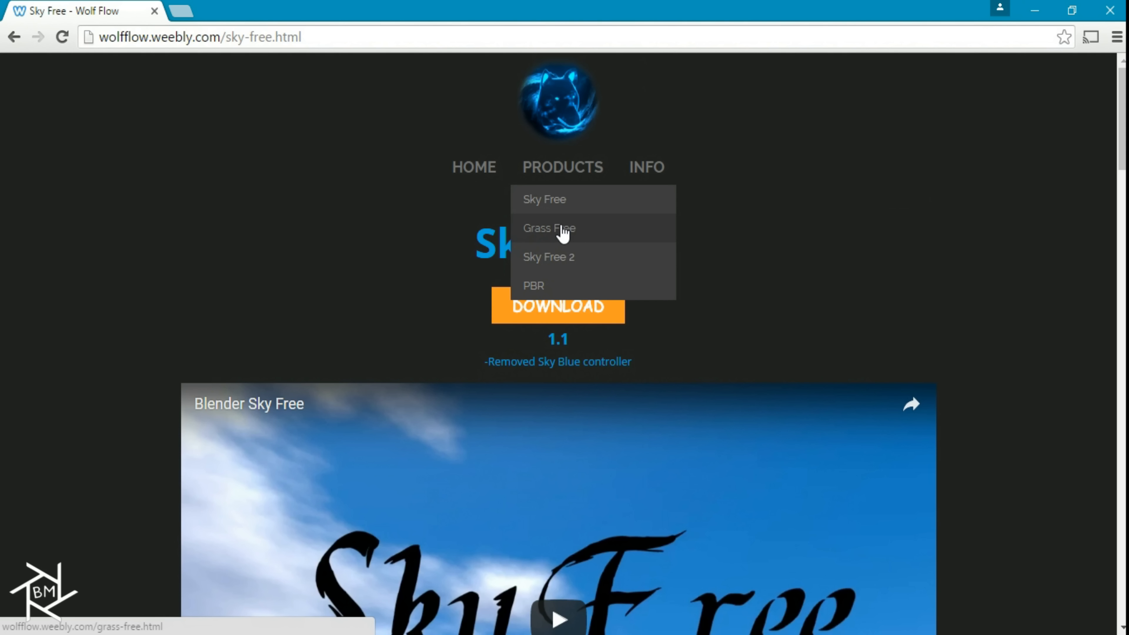
Open the Grass Free product page and look through its grass type samples
left_click(562, 229)
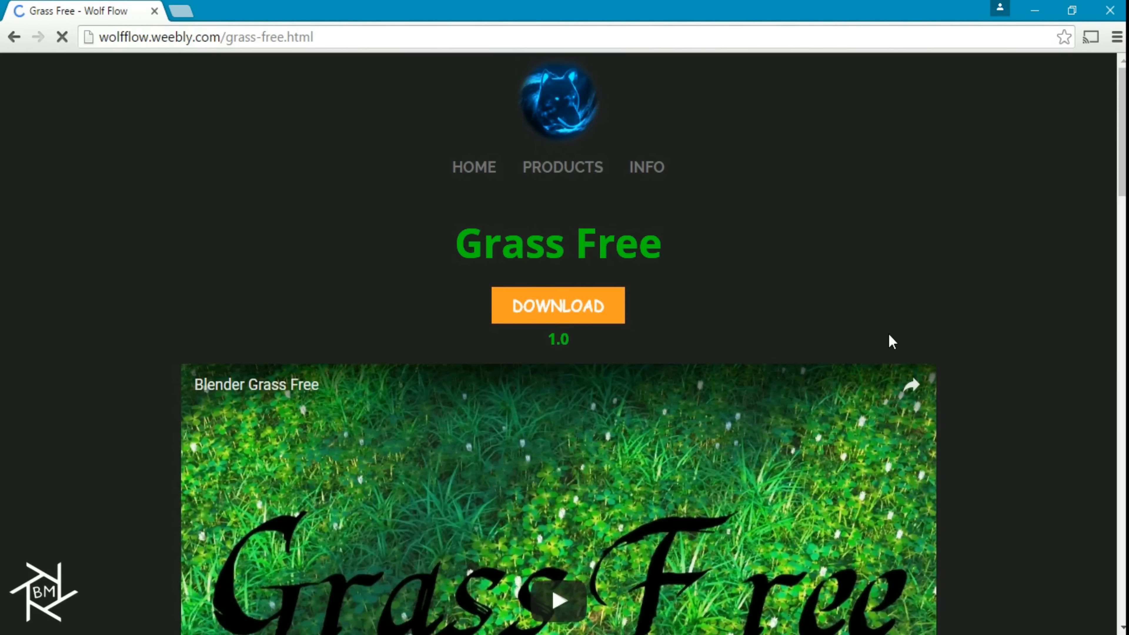
scroll(940, 325, "down", 5)
scroll(966, 338, "up", 4)
mouse_move(563, 80)
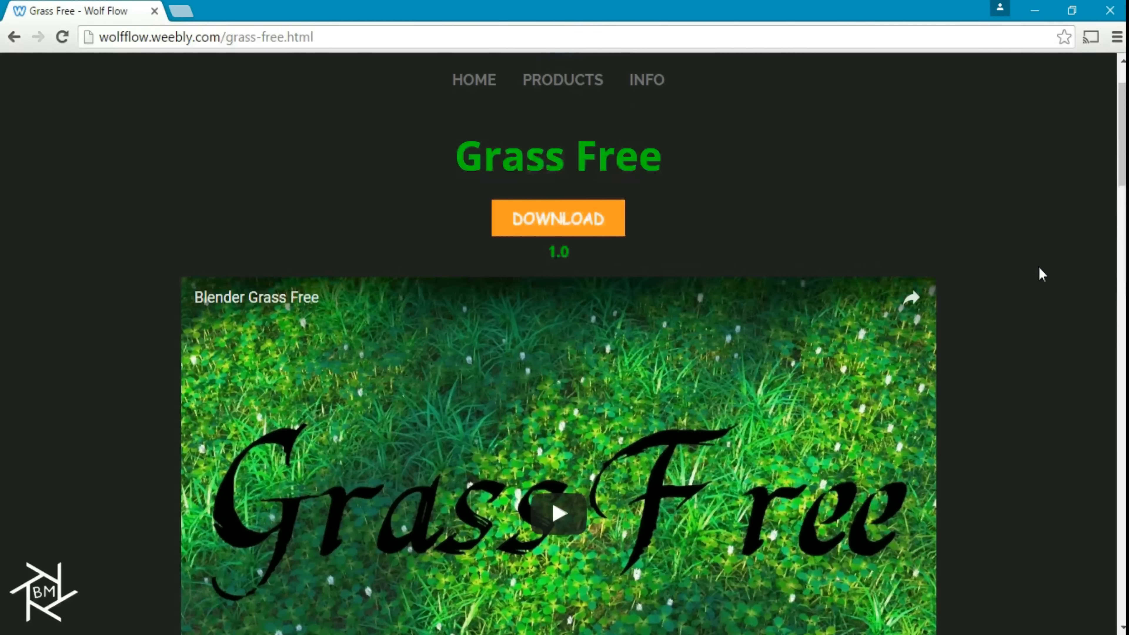
scroll(970, 333, "down", 5)
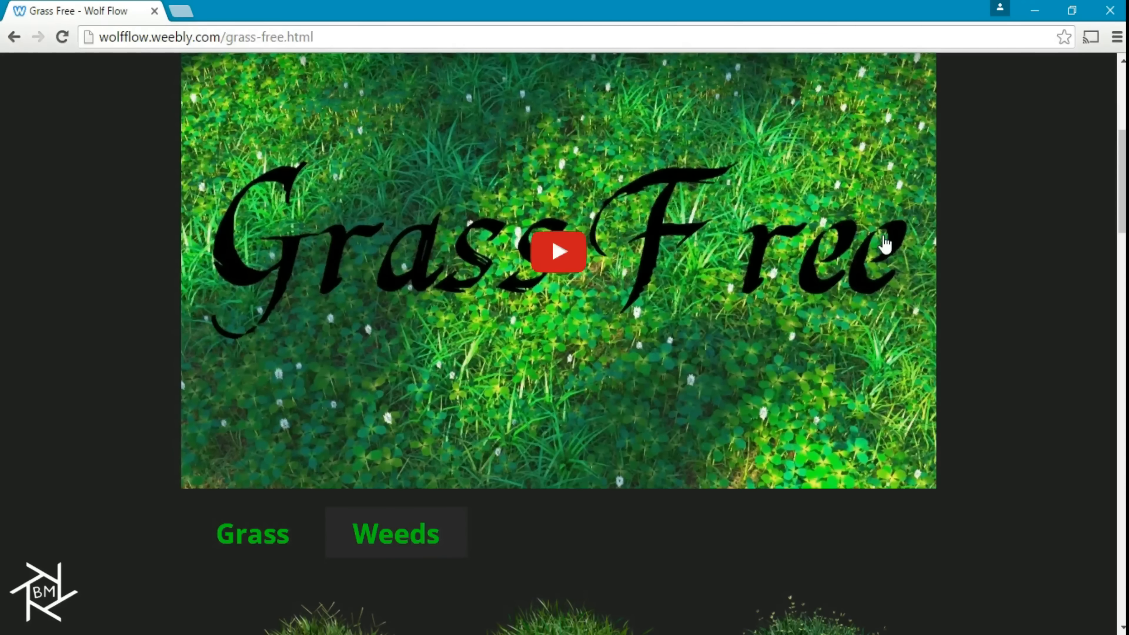
scroll(1016, 252, "down", 1)
scroll(1013, 246, "down", 1)
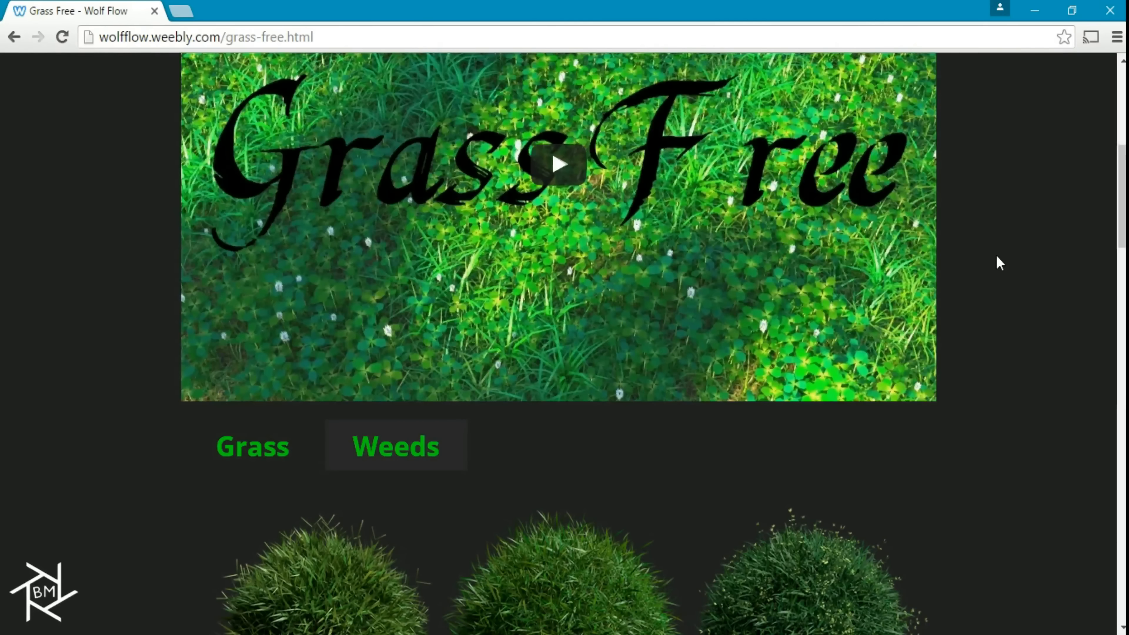
scroll(942, 254, "down", 9)
scroll(437, 404, "down", 3)
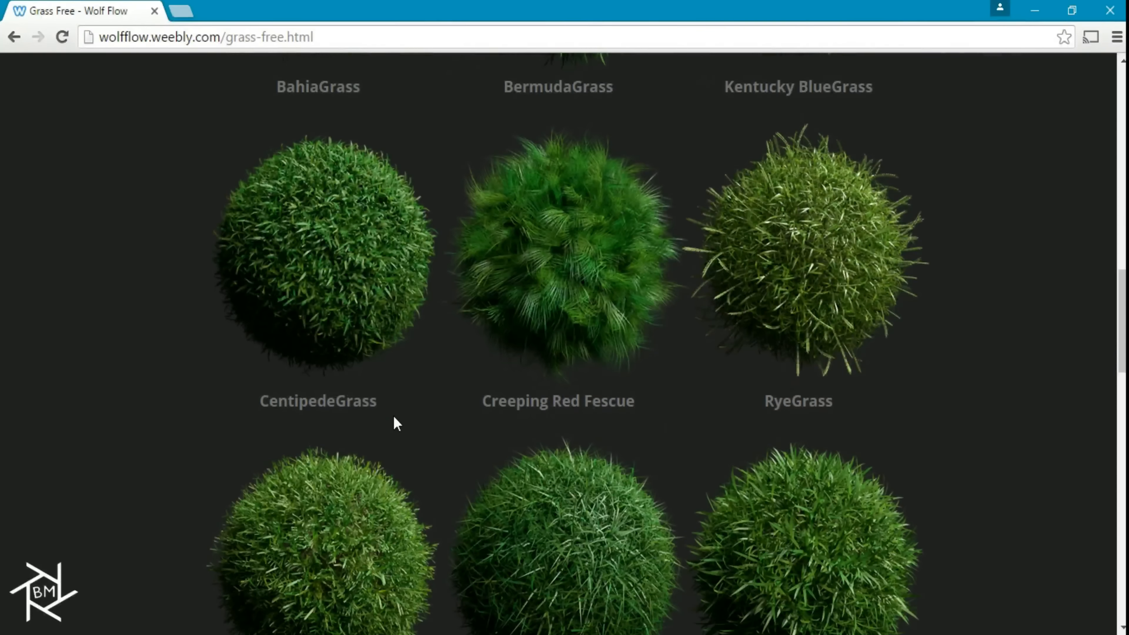
scroll(591, 339, "up", 6)
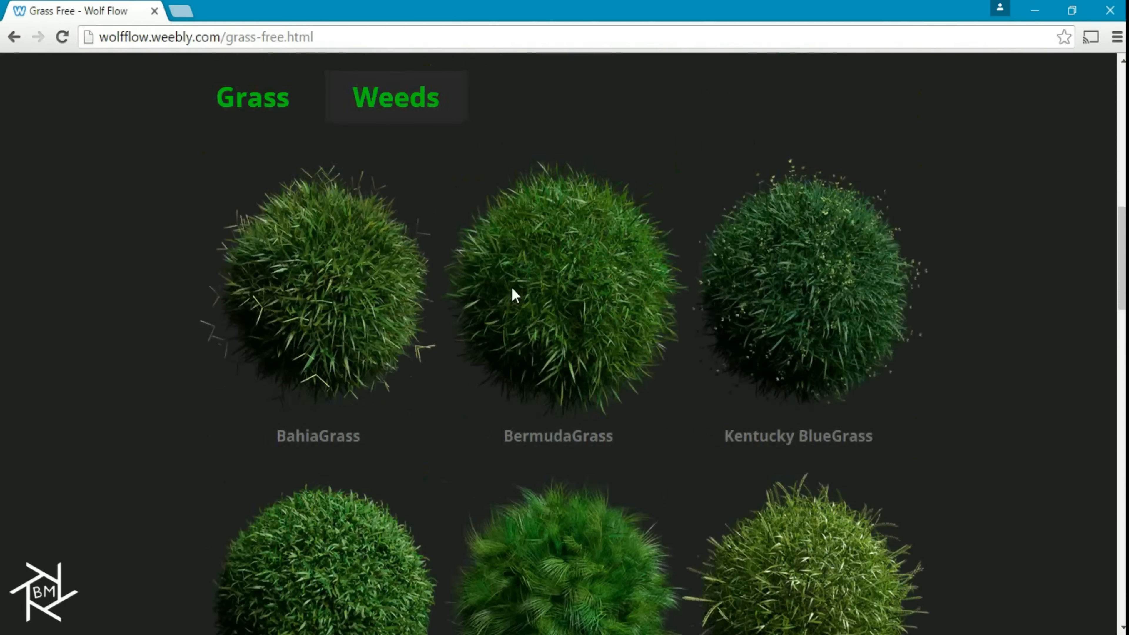
Show the Weeds samples of Grass Free and look through the plant types offered
left_click(403, 101)
scroll(646, 378, "down", 6)
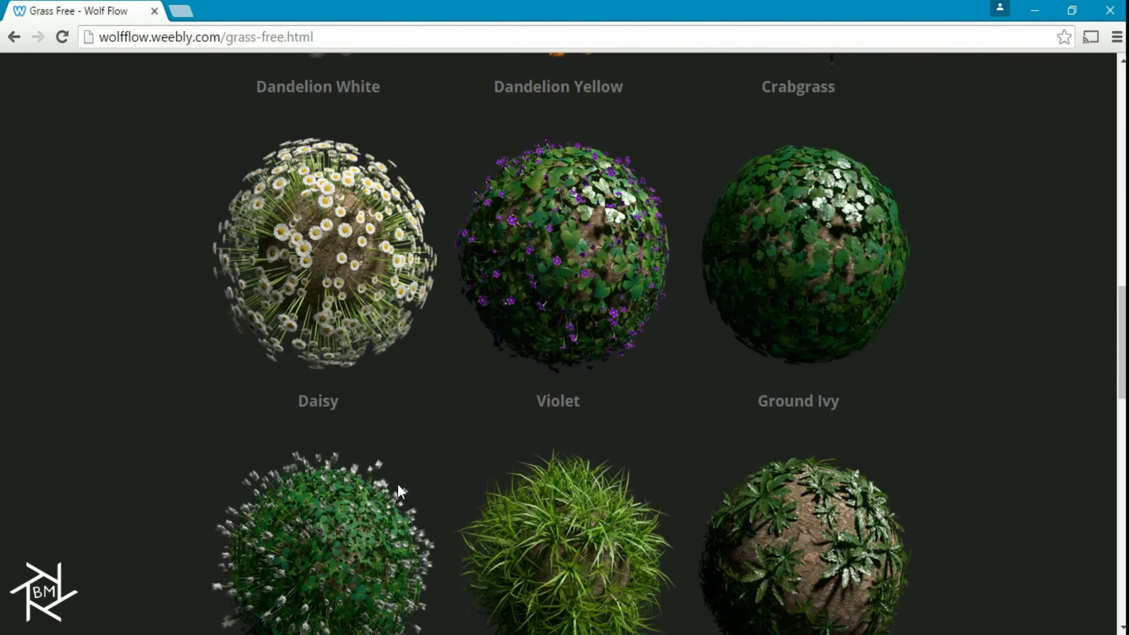
scroll(369, 445, "up", 3)
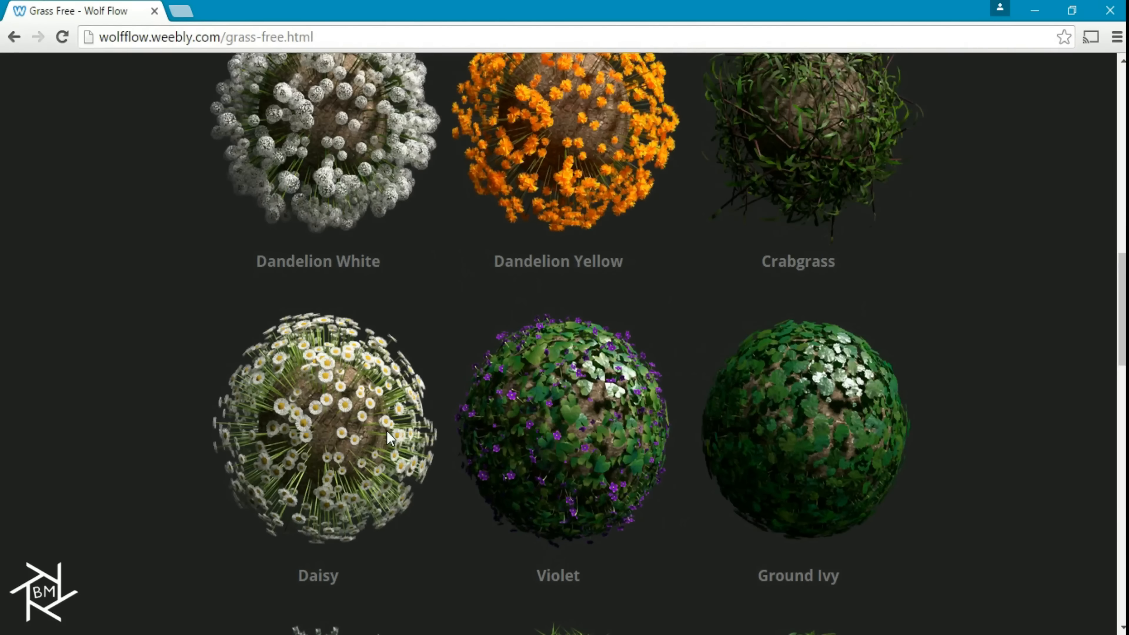
scroll(387, 431, "down", 6)
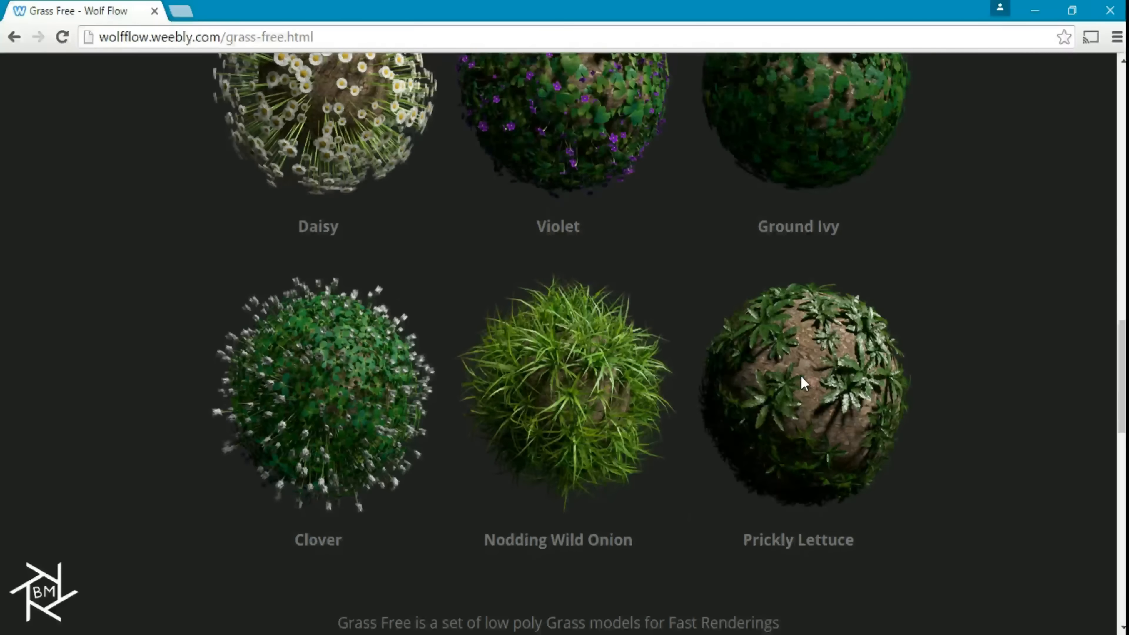
scroll(804, 383, "up", 14)
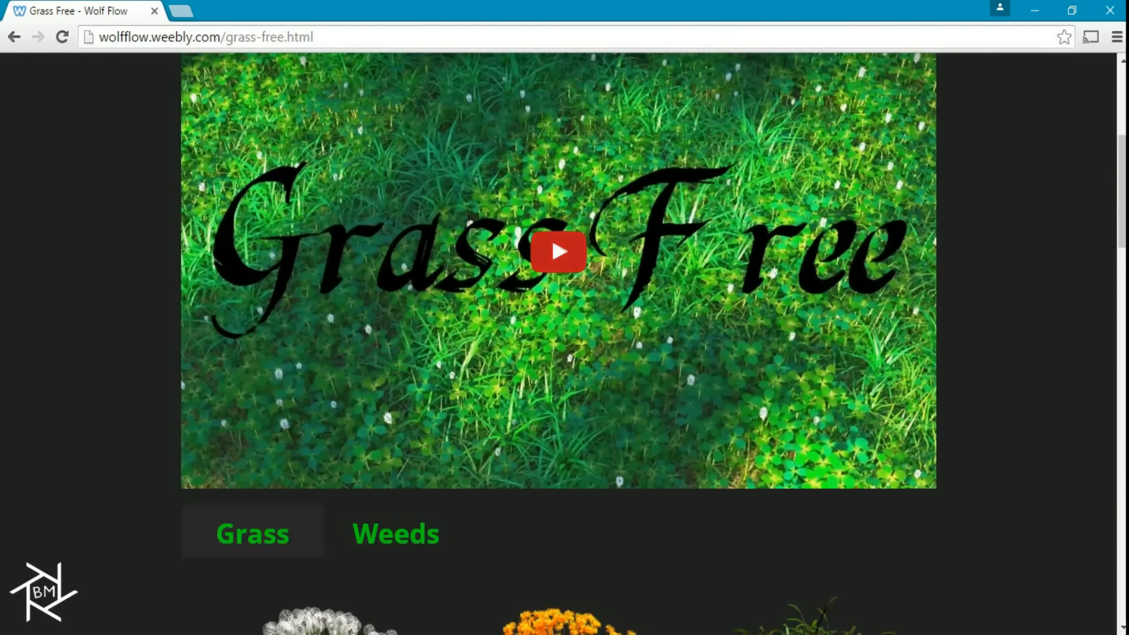
scroll(976, 267, "up", 5)
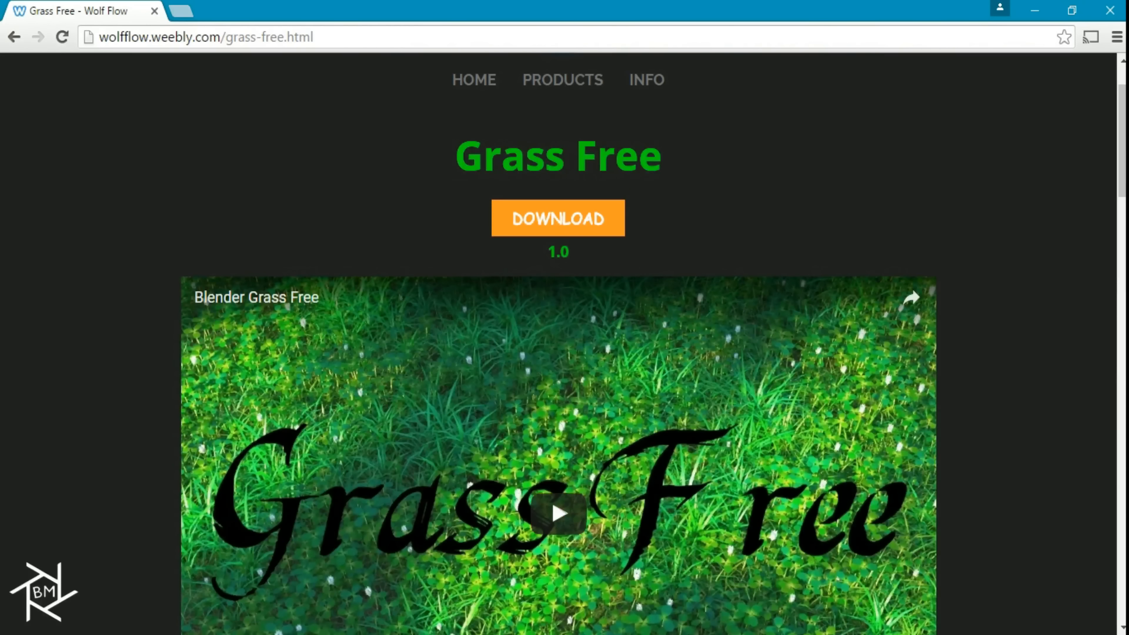
Switch to Blender with the GrassFree_Tutorial_2.blend file and maximize its window
mouse_move(729, 629)
left_click(709, 594)
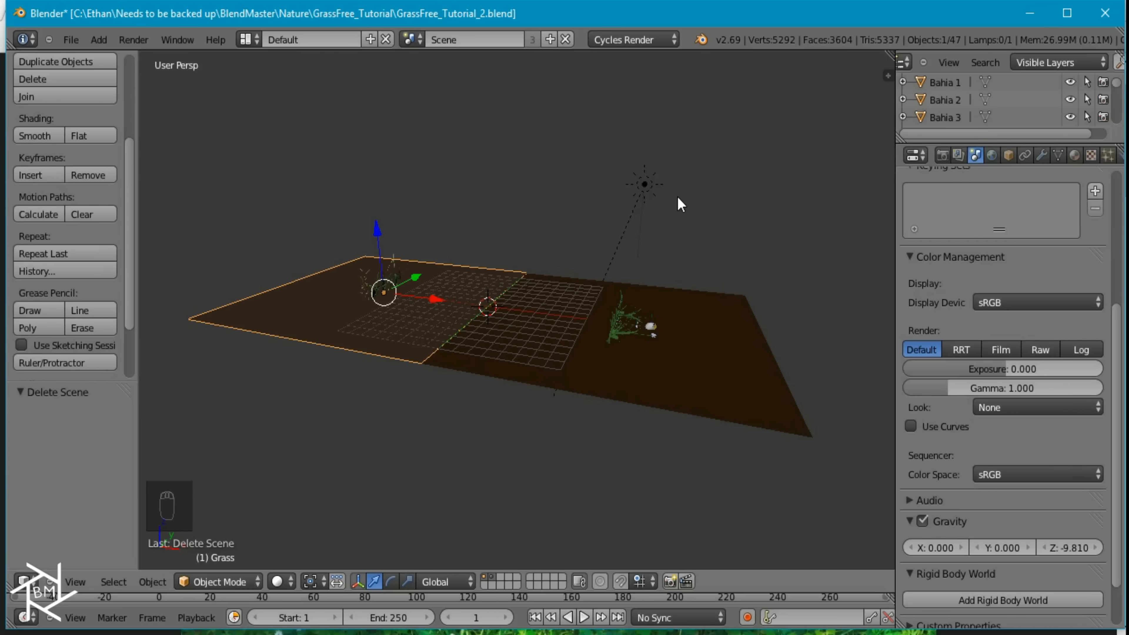
left_click(1067, 13)
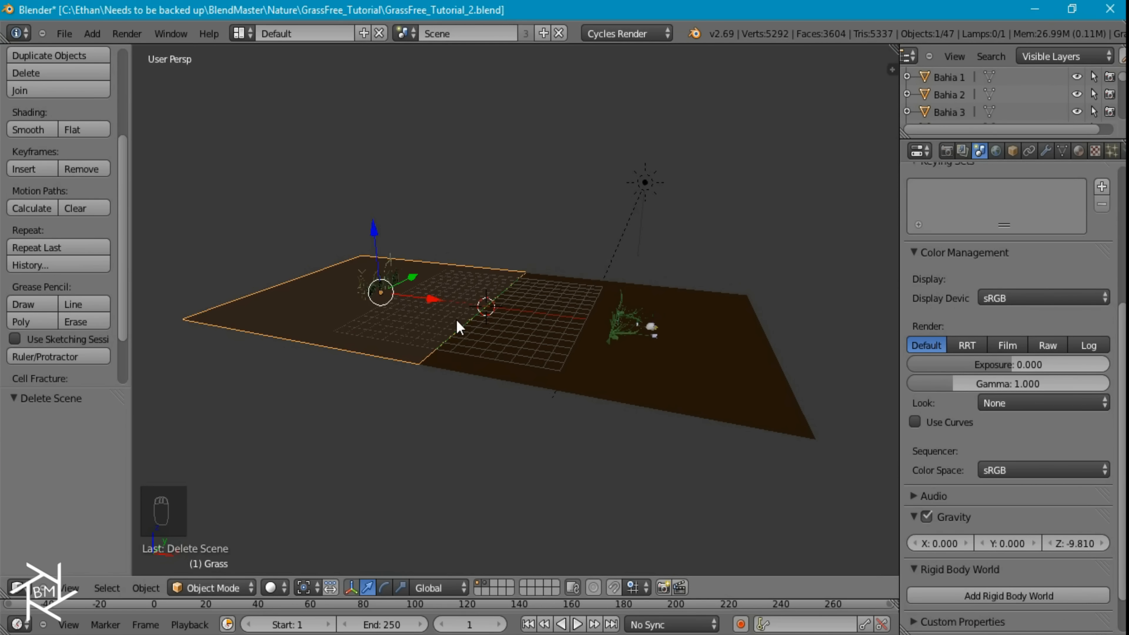
Examine the grass and weed models in the scene and display the Grass plane's particle systems
scroll(371, 314, "up", 2)
middle_click_drag(365, 308, 625, 339, "shift")
scroll(584, 297, "up", 3)
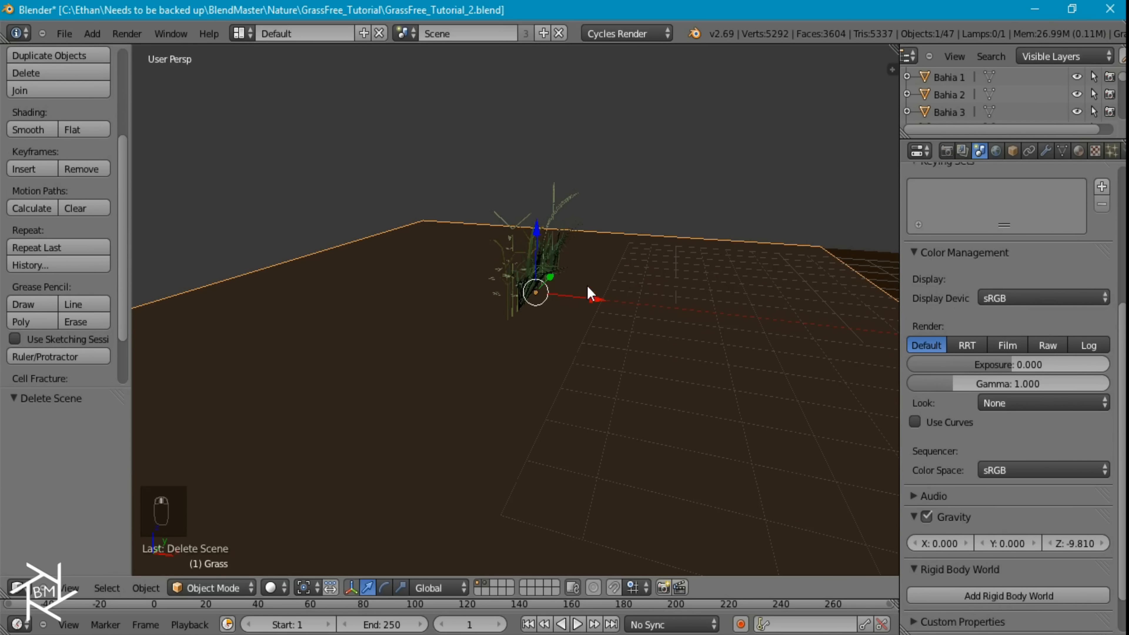
middle_click_drag(814, 368, 713, 340)
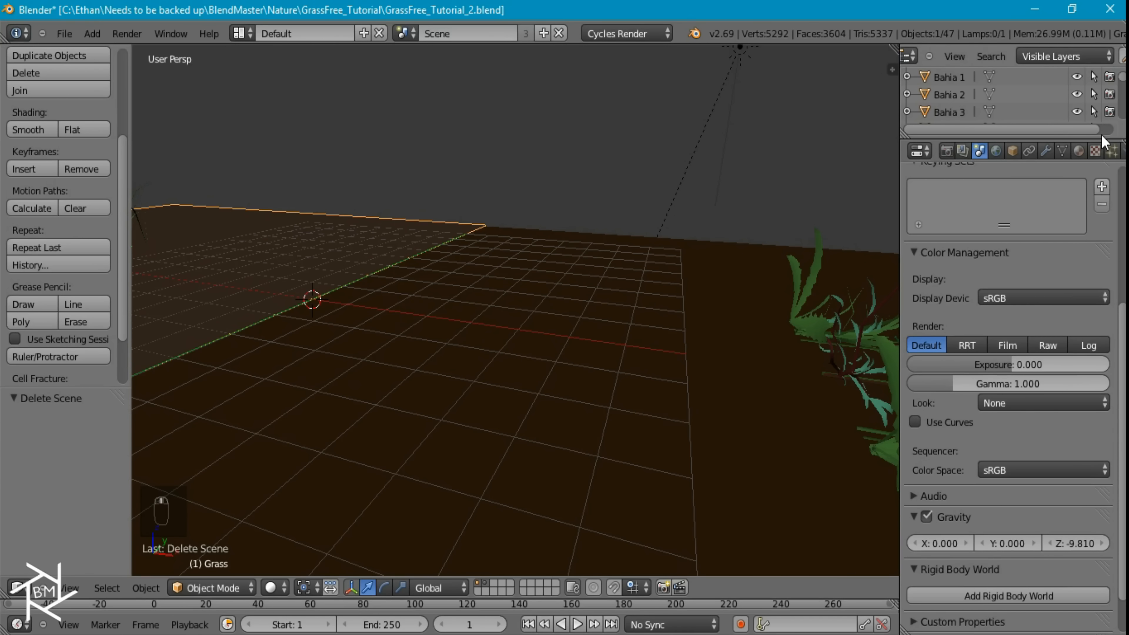
left_click(1112, 151)
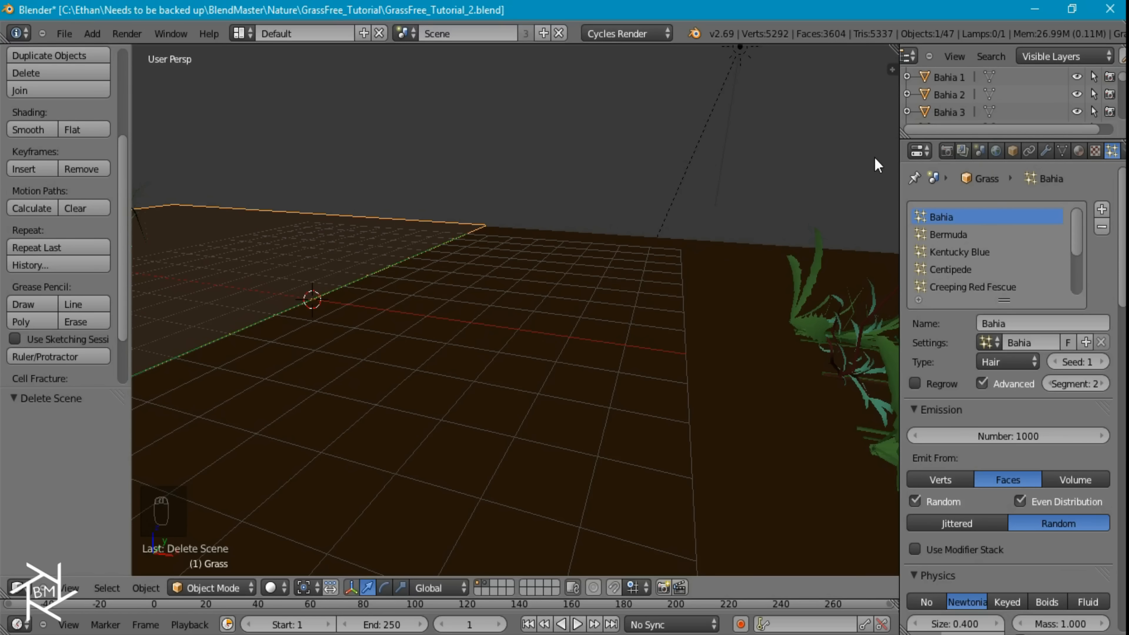
Create a new empty scene and name it Grass
left_click(543, 33)
left_click(482, 56)
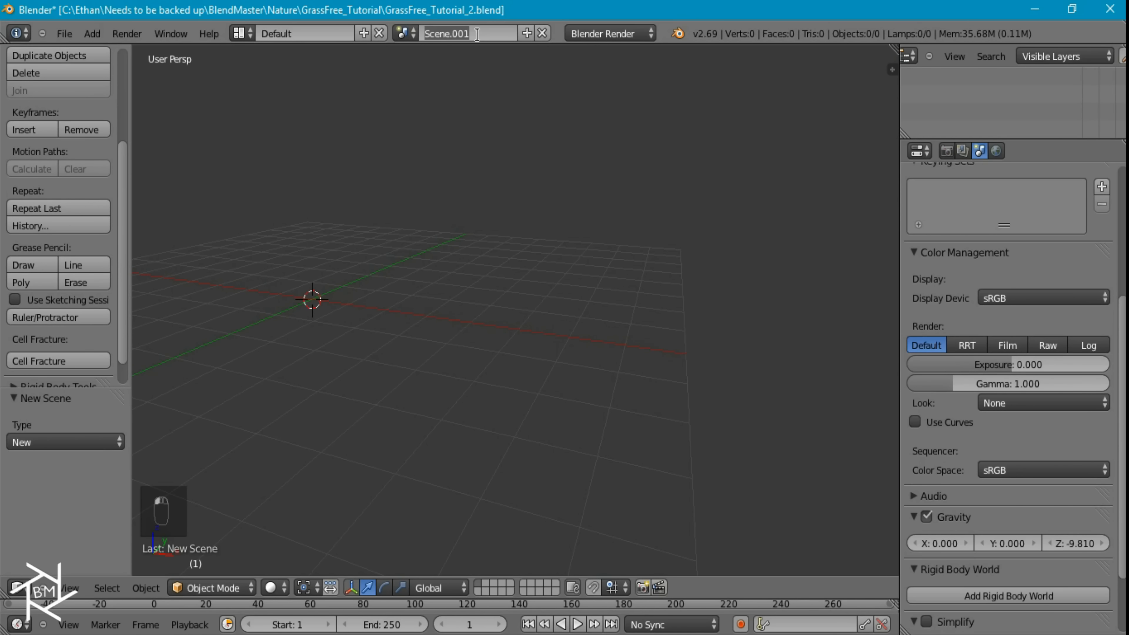
type("Grass")
key("Return")
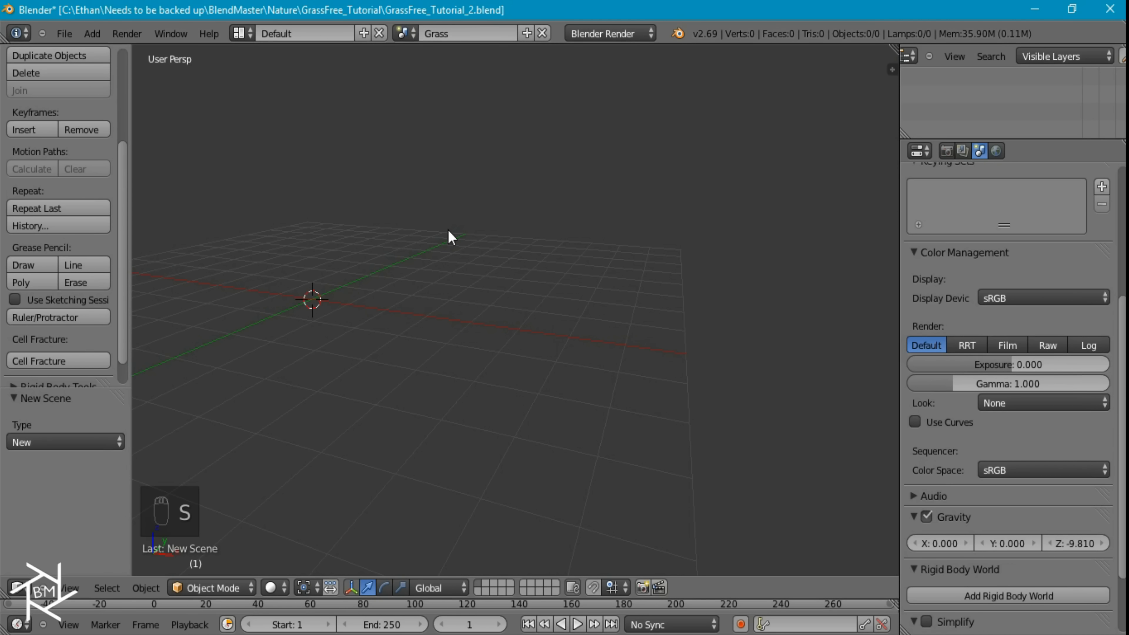
Add a plane mesh at the origin of the Grass scene
key("KP_1")
key("KP_5")
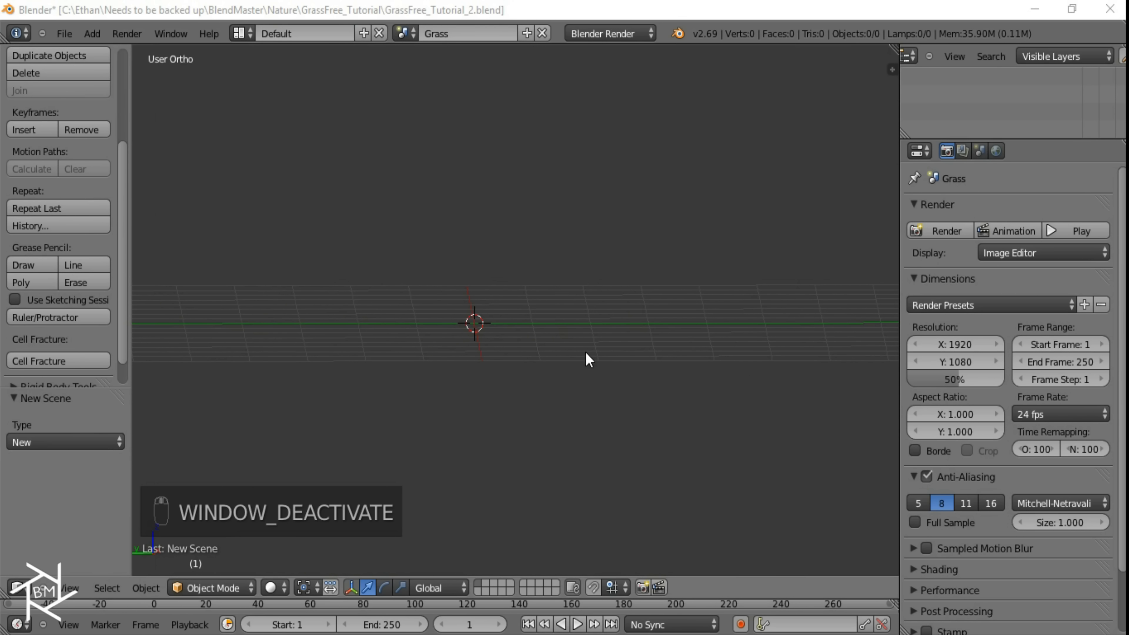
key("KP_0")
key("shift+a")
mouse_move(592, 354)
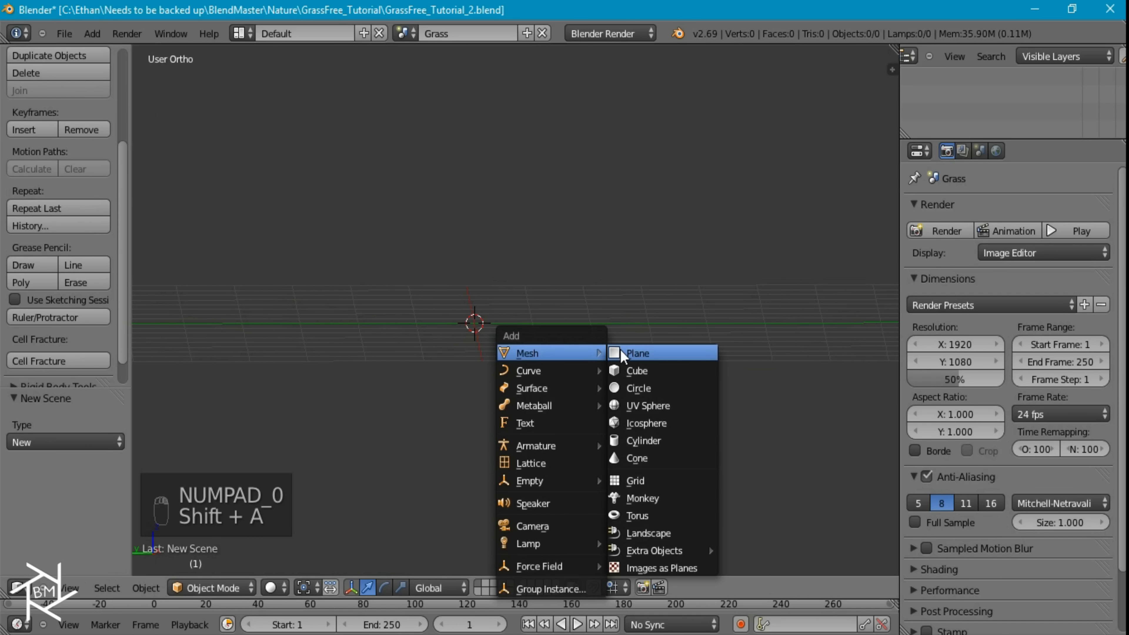
left_click(636, 353)
Scale the plane's mesh by a factor of 10 in Edit Mode
key("KP_1")
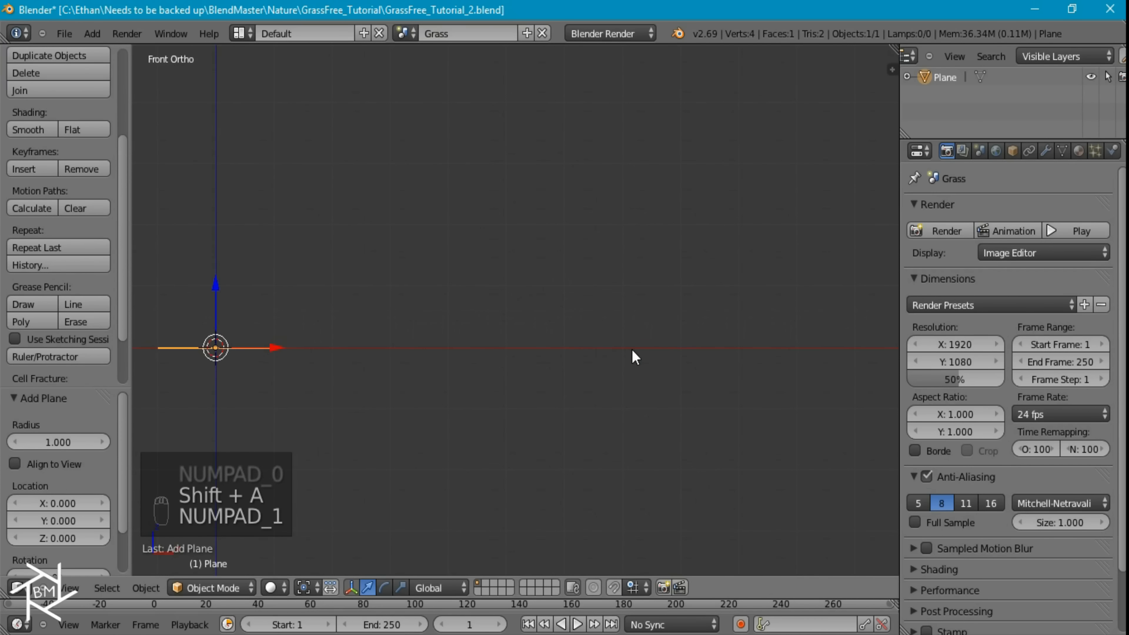
key("Tab")
type("s10")
key("Return")
Subdivide the whole plane with the number of cuts set to 10
middle_click_drag(521, 307, 537, 351)
scroll(537, 351, "down", 3)
key("w")
left_click(496, 238)
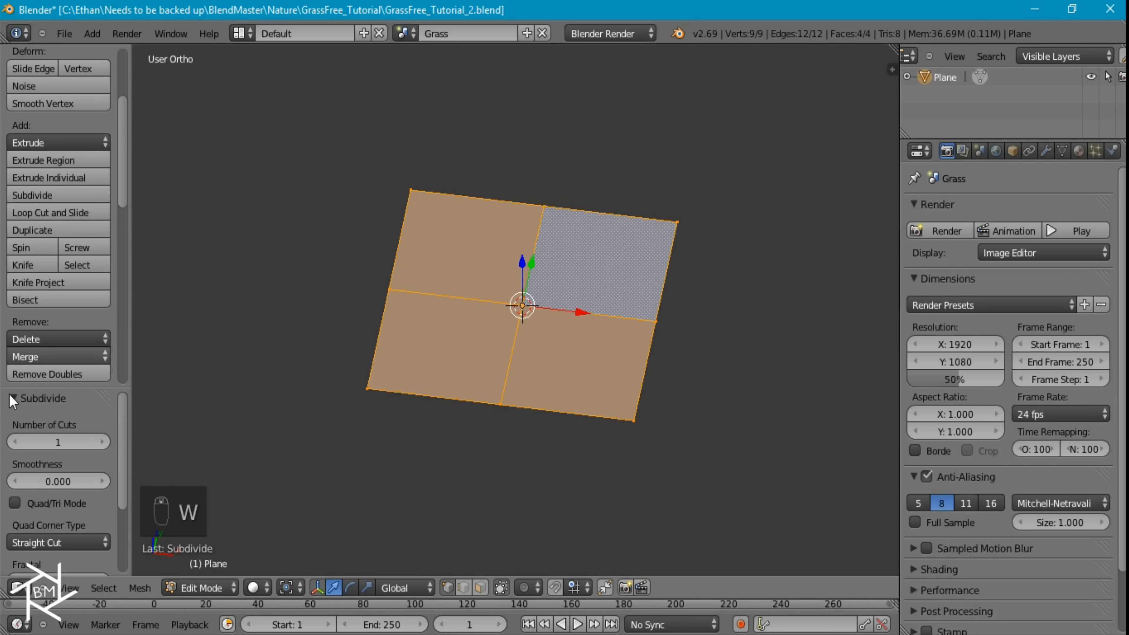
left_click_drag(28, 437, 43, 436)
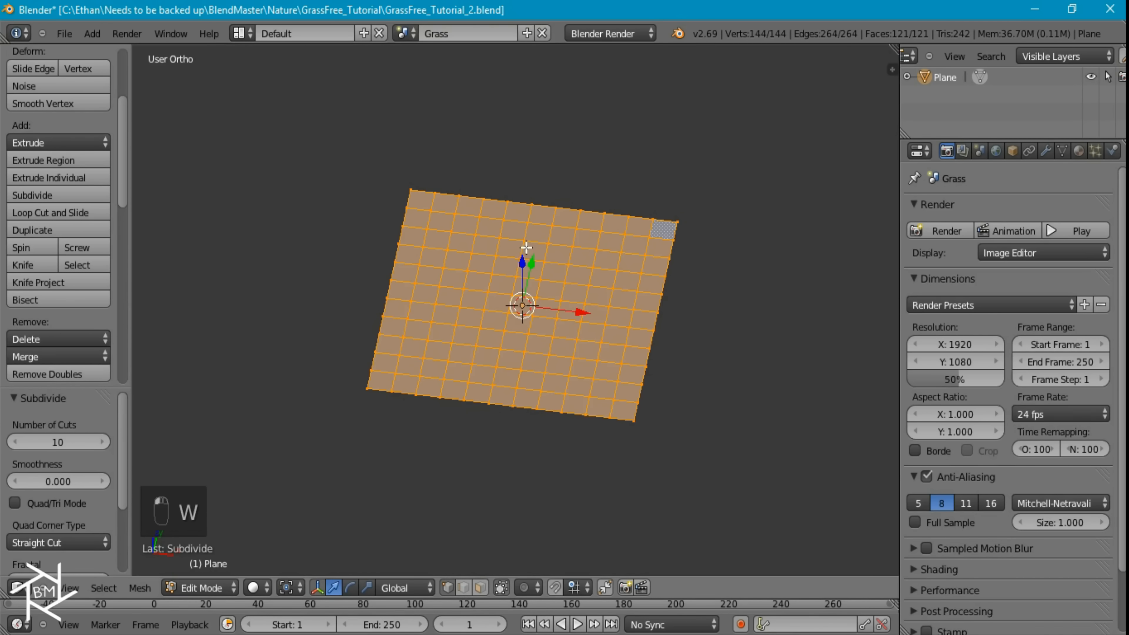
Subdivide the plane twice more with one cut each and return to Object Mode
key("w")
left_click(517, 236)
key("w")
left_click(517, 236)
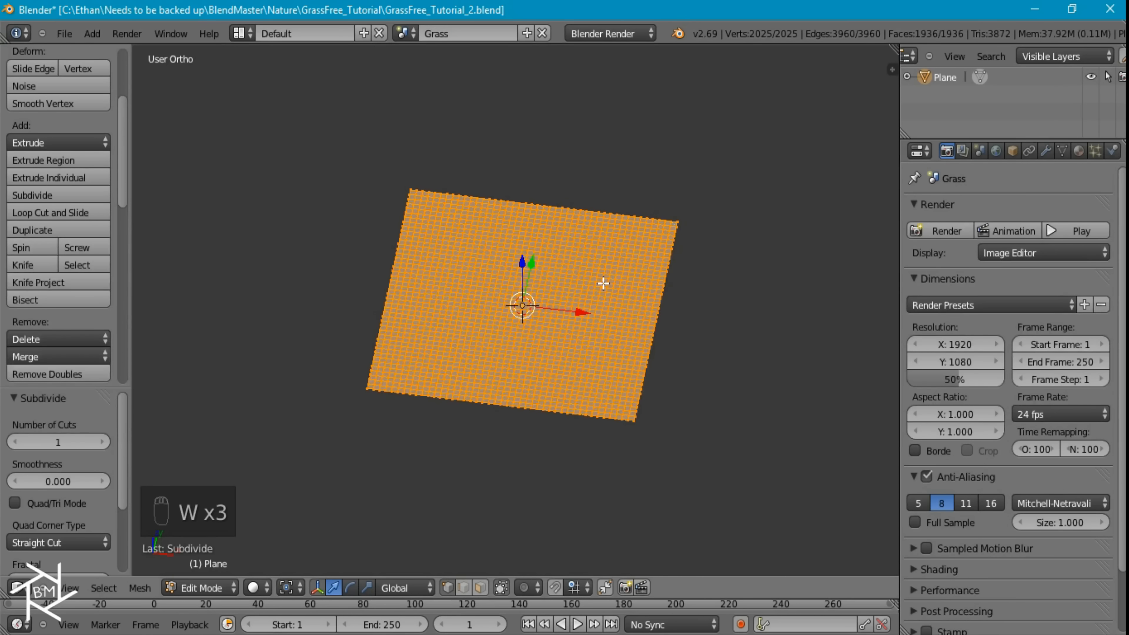
key("Tab")
Add a camera, align it to the front view and clear its location to the origin
key("shift+a")
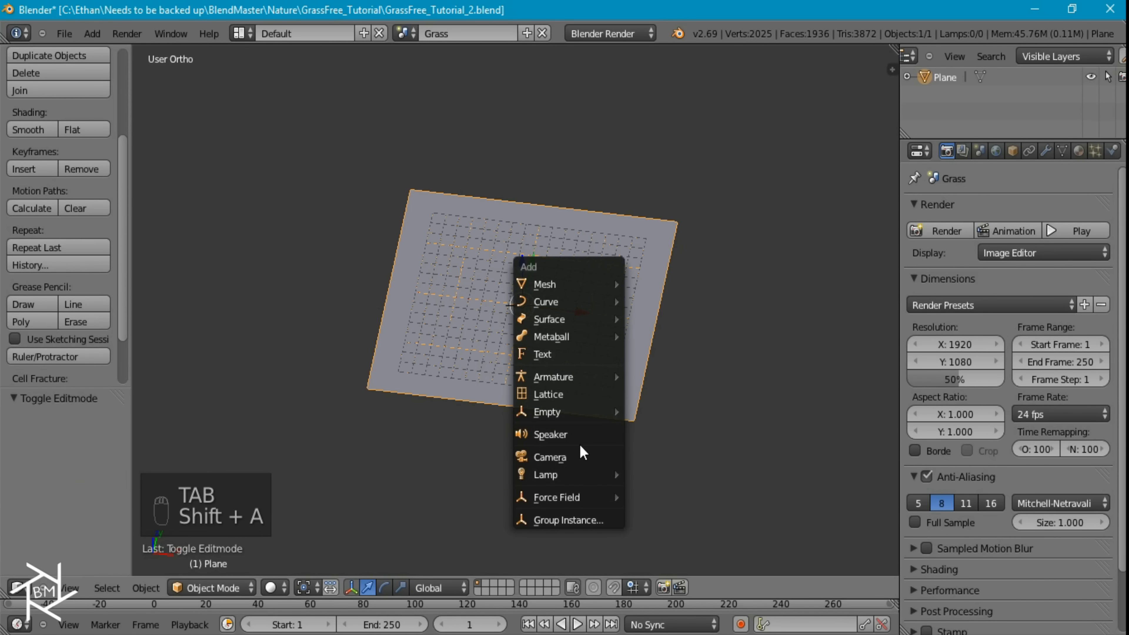
left_click(583, 452)
key("KP_1")
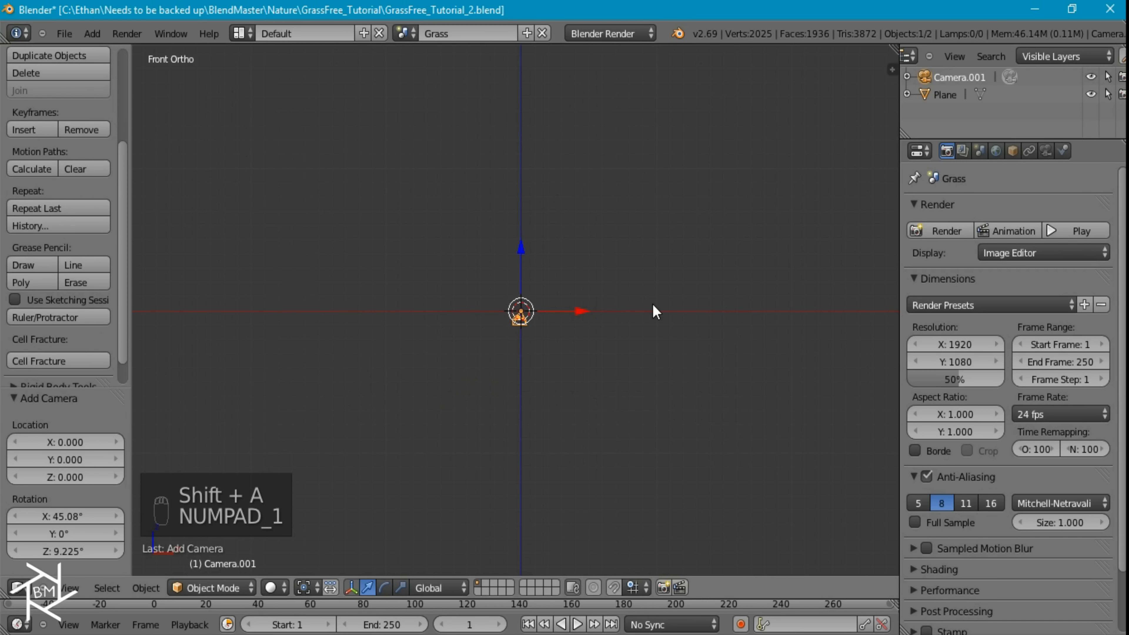
key("ctrl+alt+KP_0")
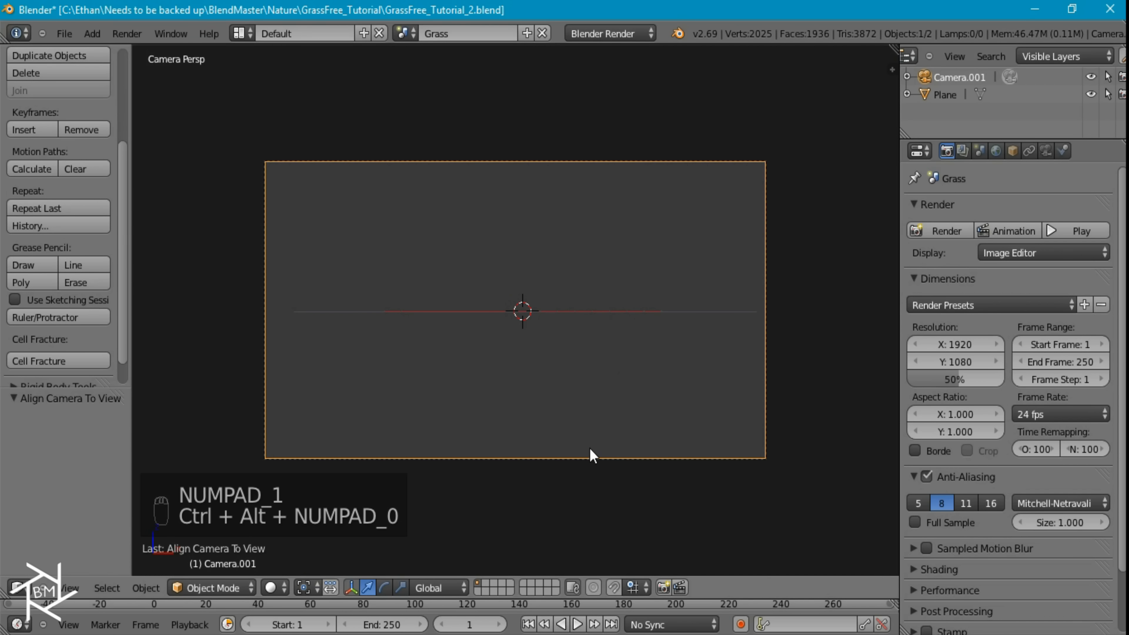
scroll(577, 363, "up", 3)
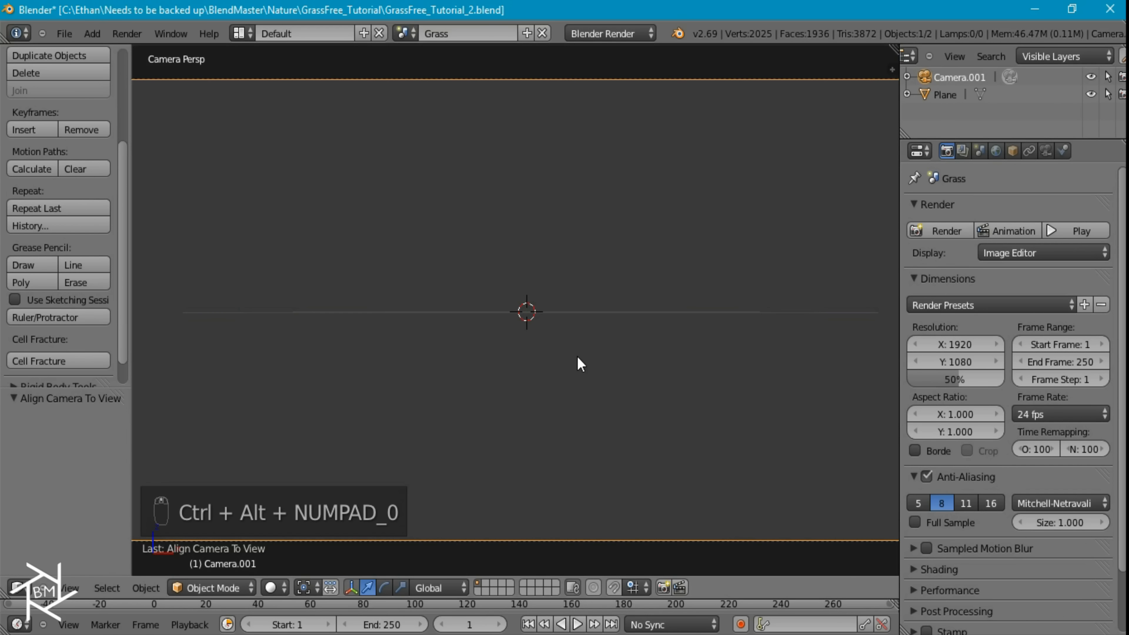
key("alt+g")
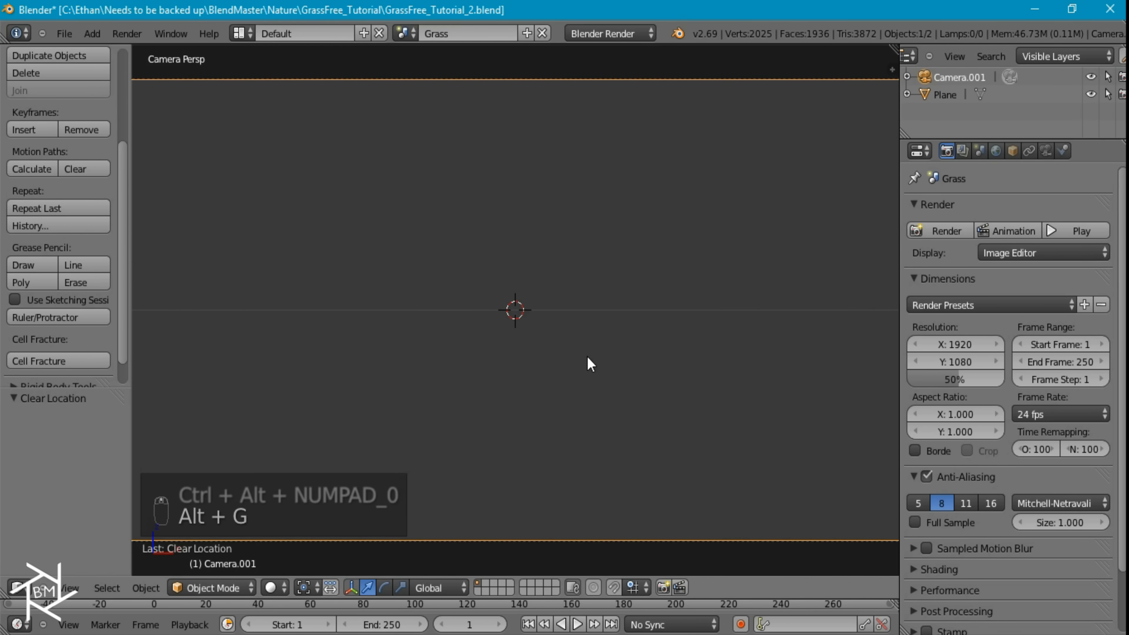
Raise the camera above the plane along global Z by 0.169 and again by 0.241
key("g")
key("z")
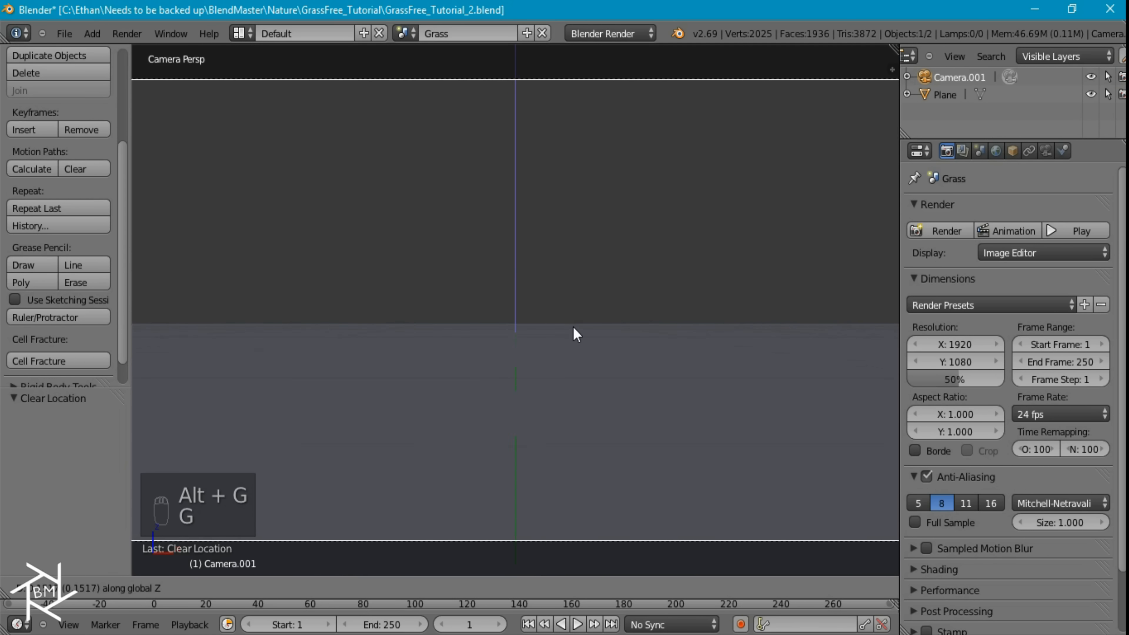
left_click(573, 326)
scroll(578, 326, "down", 4)
key("g")
key("z")
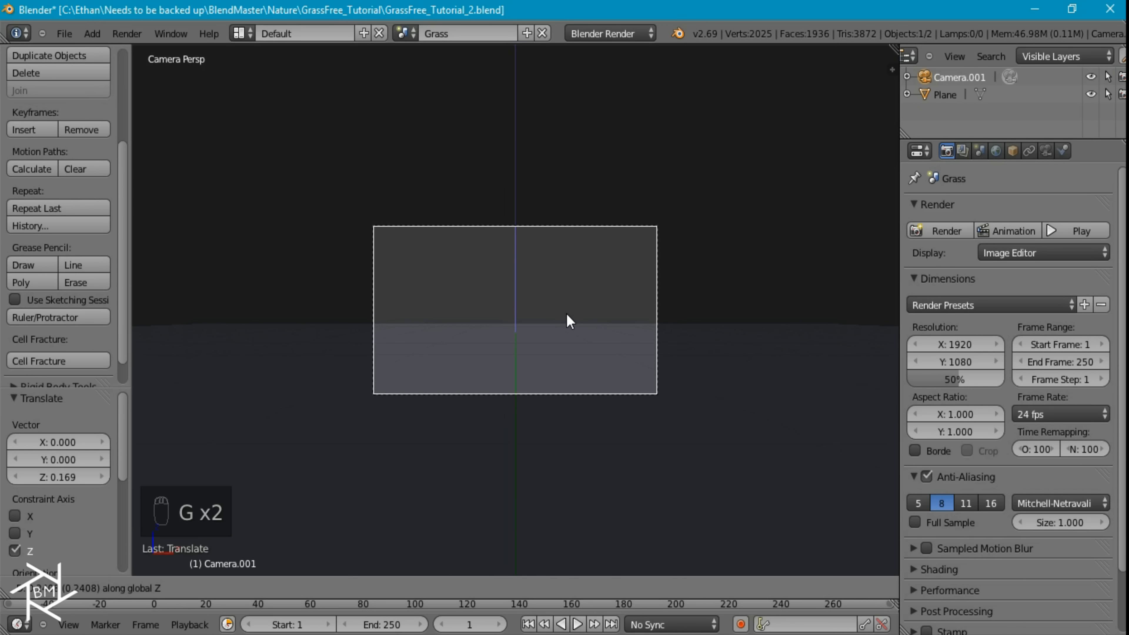
left_click(567, 314)
Pull the camera back along its local Z axis, raise it by 1.333, and pull it back another 4.357
key("g")
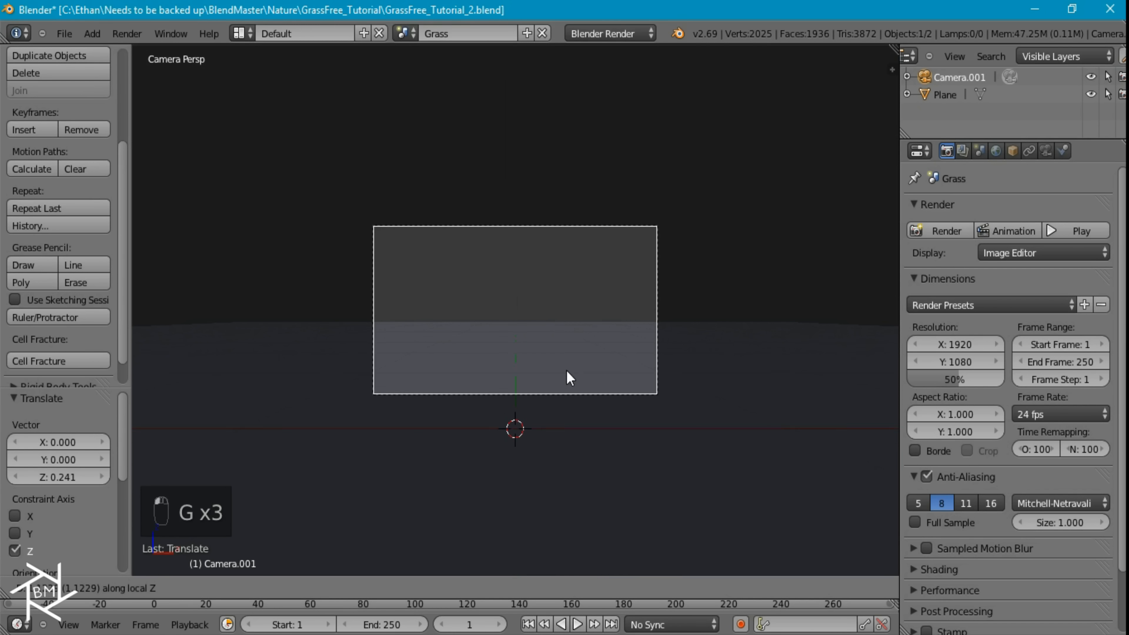
left_click(565, 407)
key("g")
left_click(564, 339)
key("g")
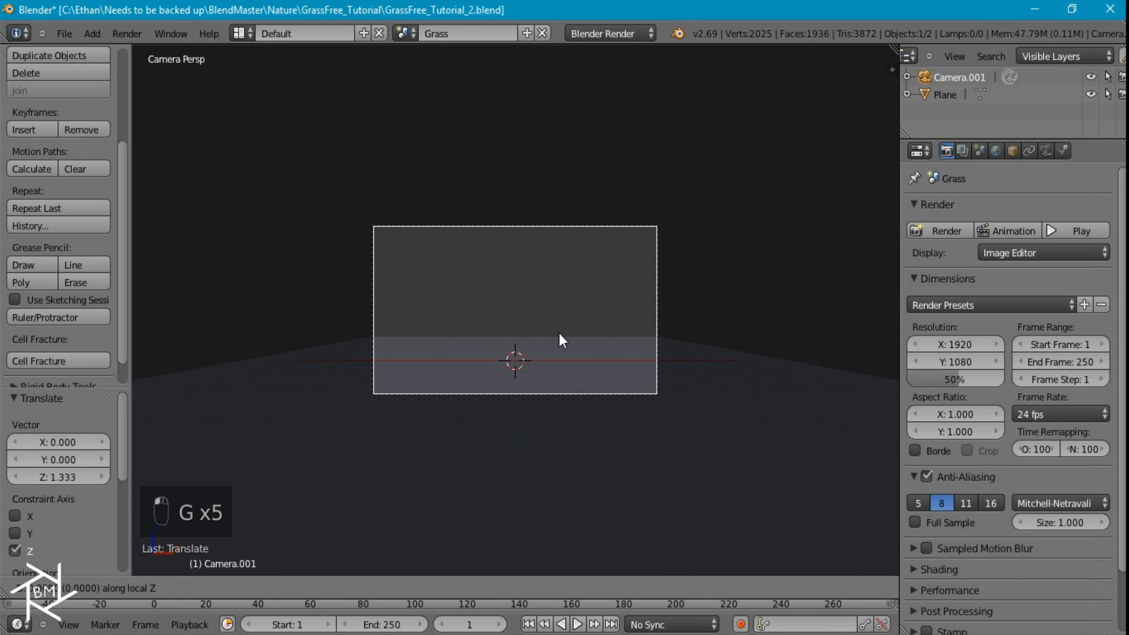
left_click(563, 390)
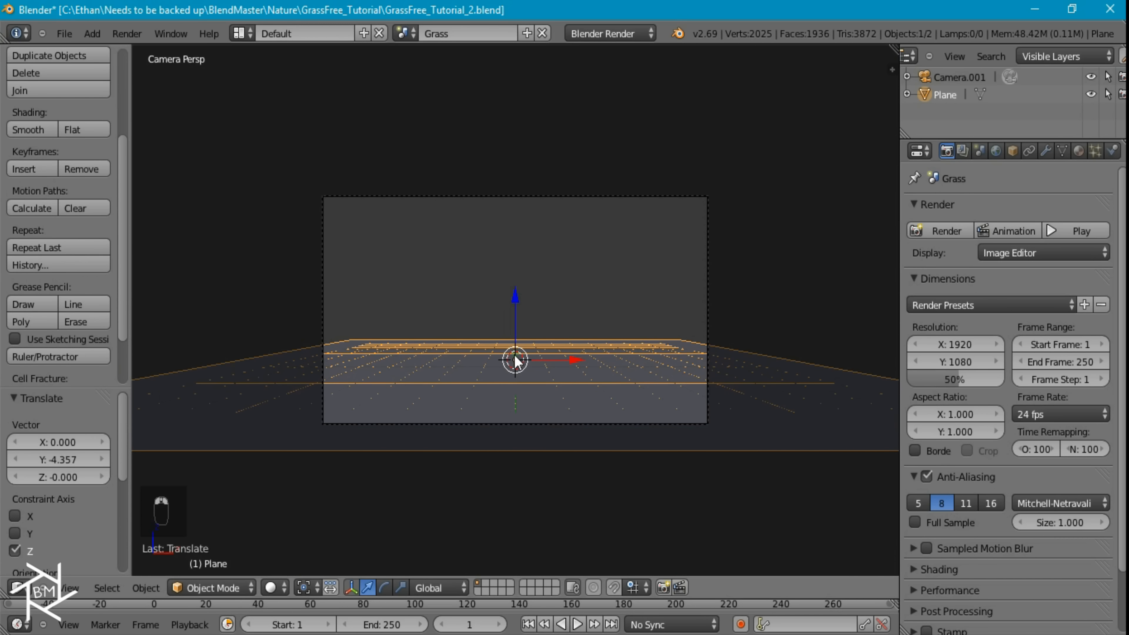
Select the plane and scale its whole mesh up by about 1.401 in Edit Mode
key("Tab")
key("s")
left_click(543, 363)
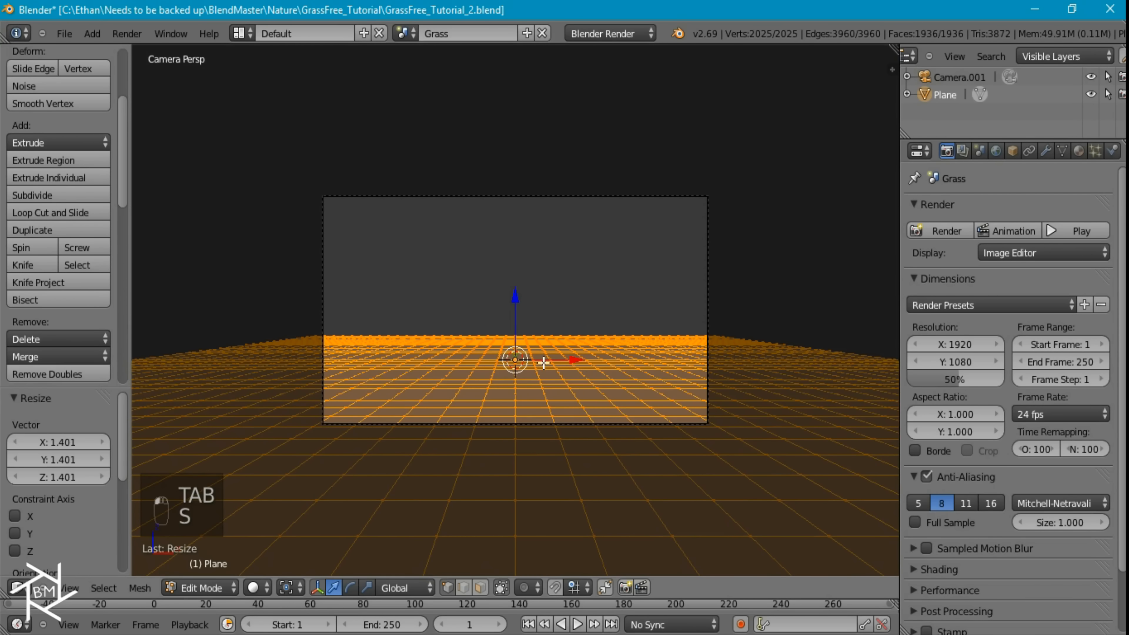
key("Tab")
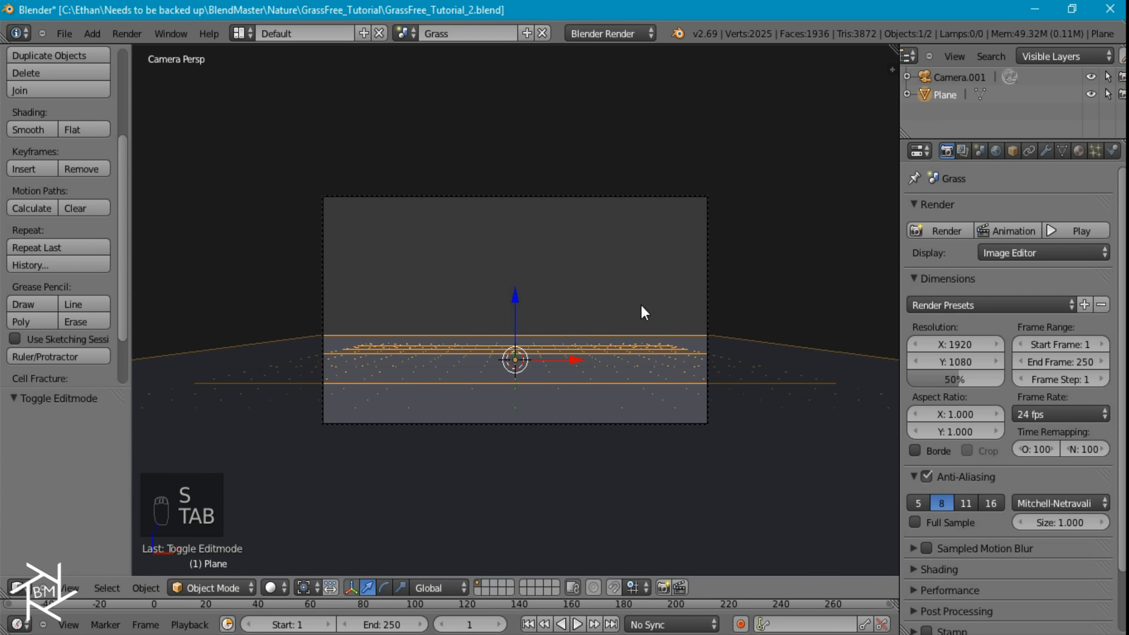
Enable proportional editing and raise a vertex at the plane's far left by about 1.53 along Z with a proportional size of about 11.92
key("Tab")
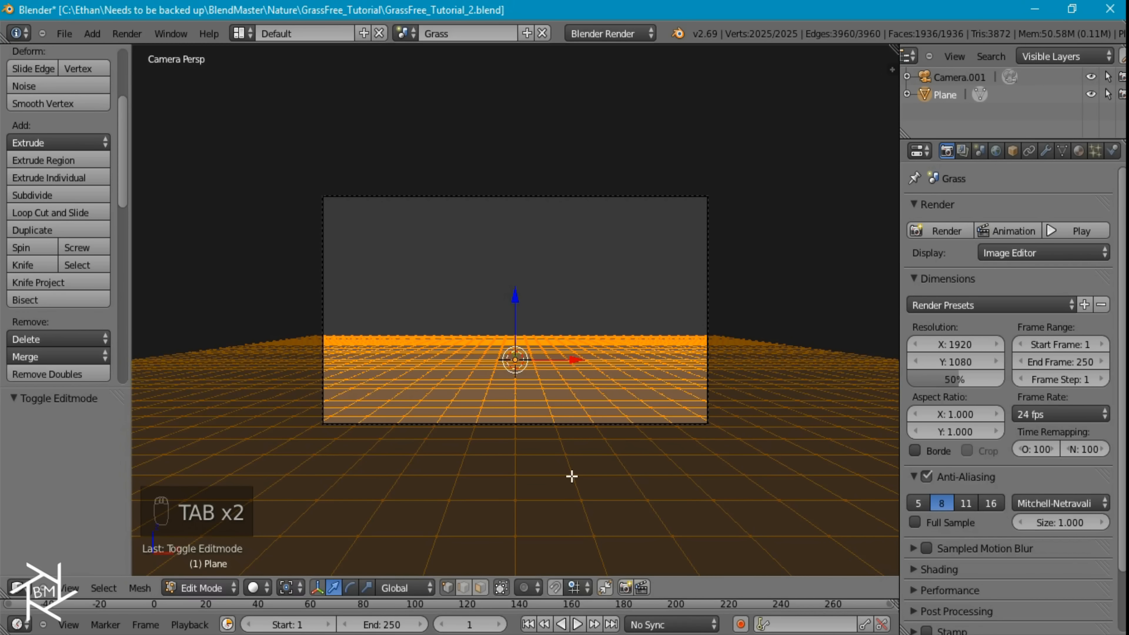
key("o")
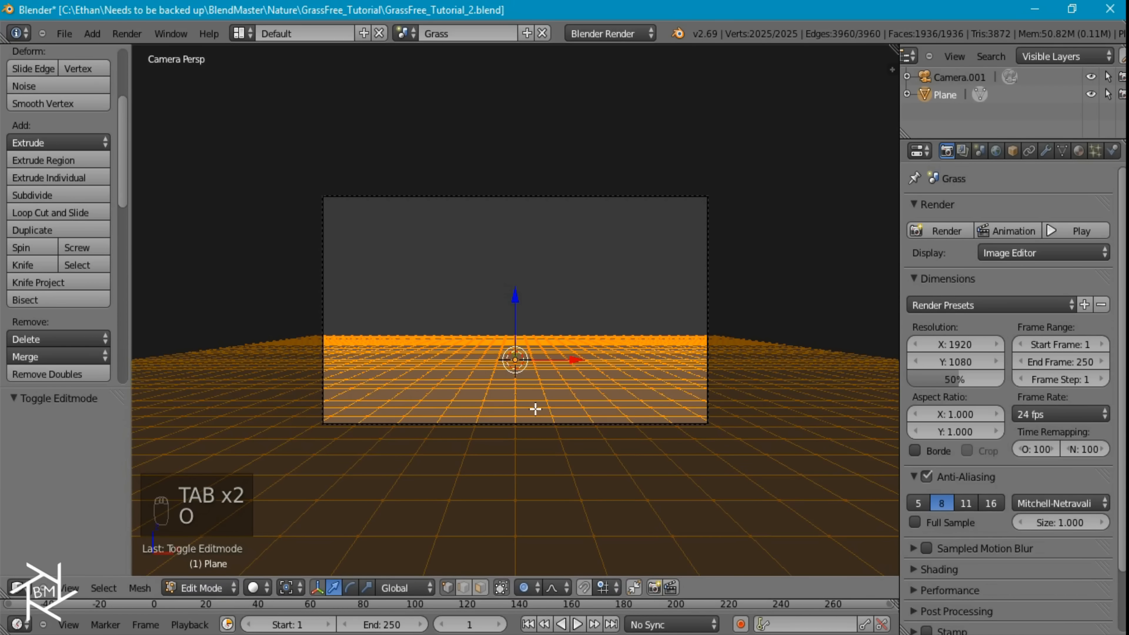
scroll(403, 391, "up", 3)
right_click(333, 369)
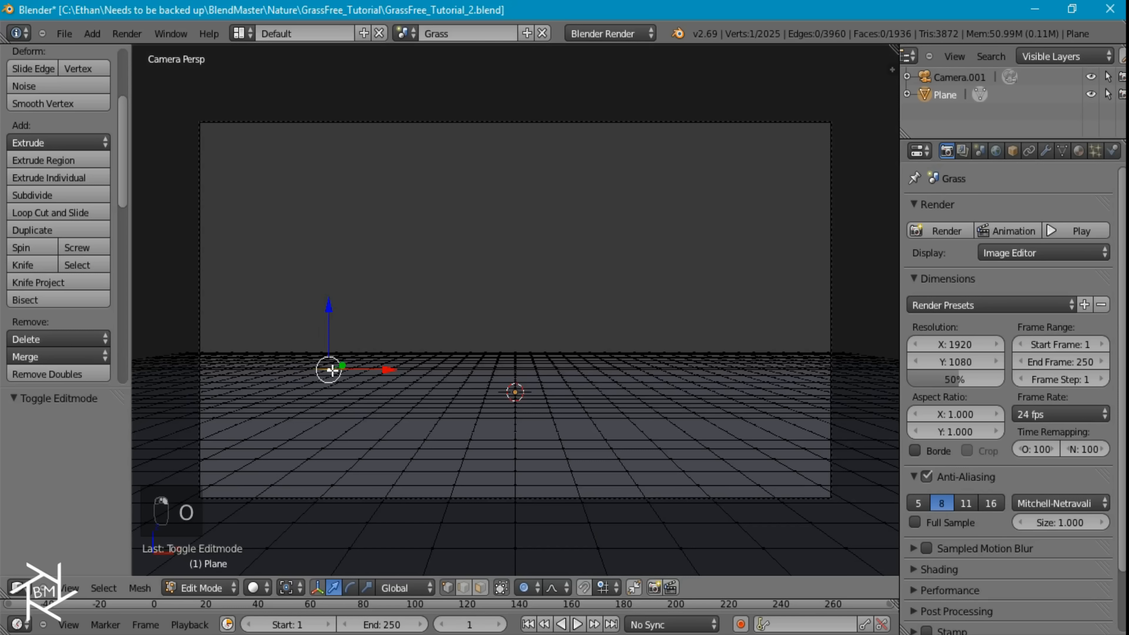
right_click(327, 372)
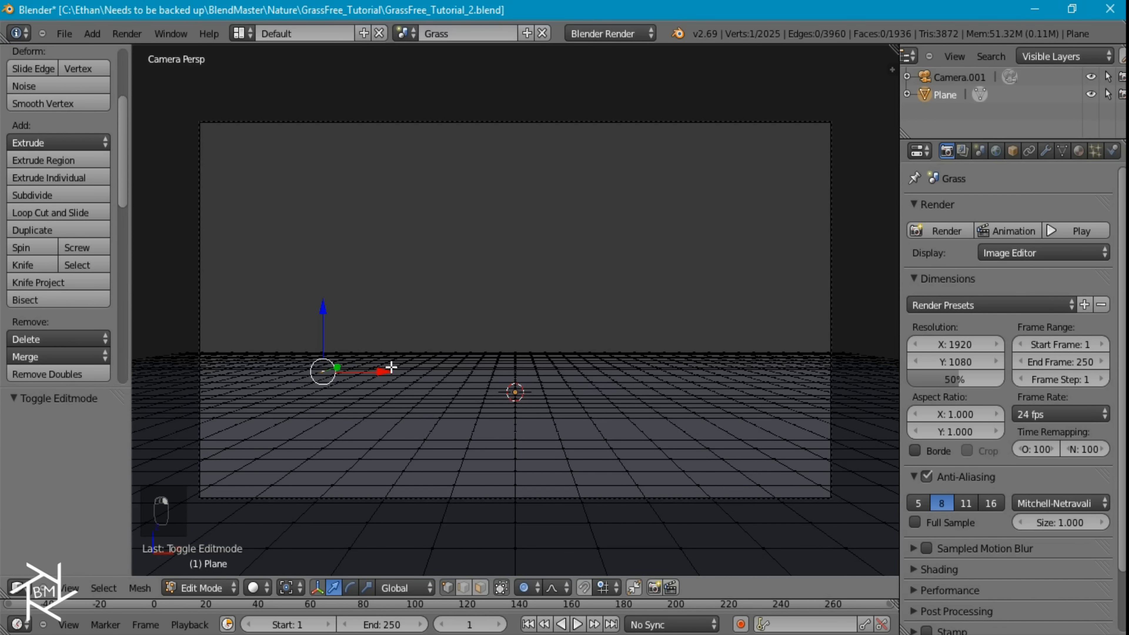
key("g")
key("z")
scroll(374, 356, "down", 8)
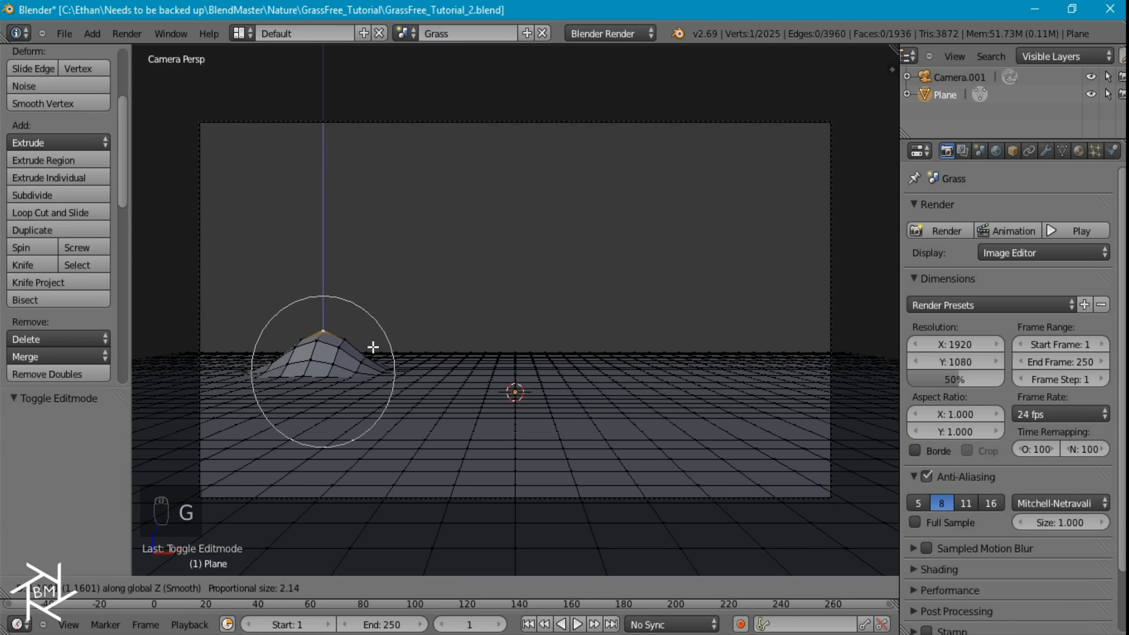
scroll(378, 338, "down", 11)
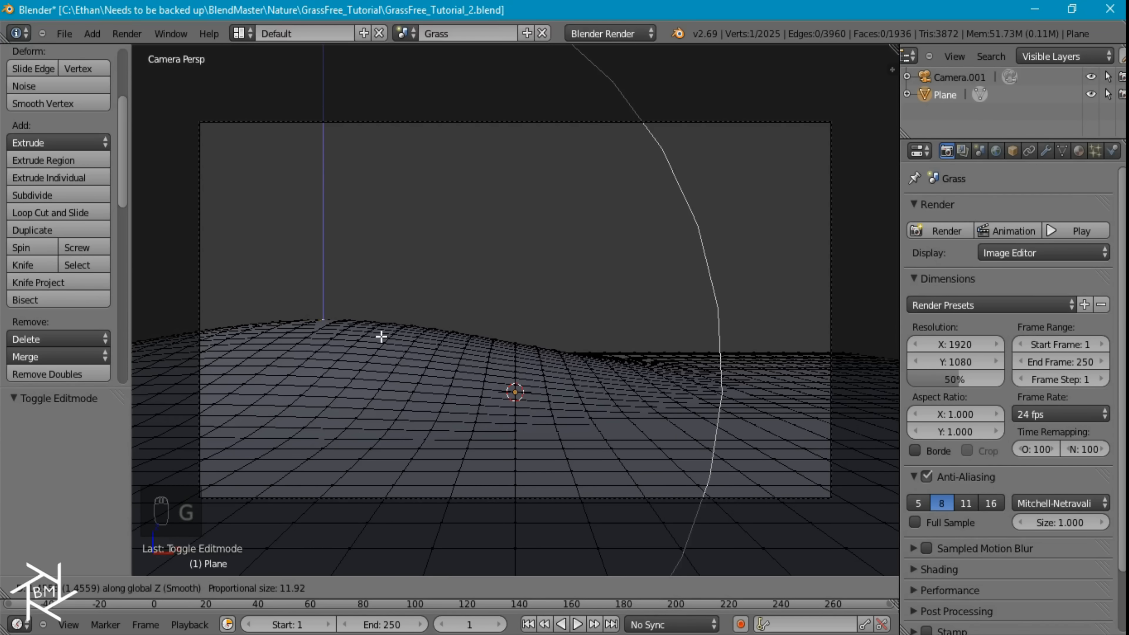
left_click(381, 334)
Raise a vertex in the plane's right foreground by about 1.006 along Z with a proportional size of about 6.73
right_click(685, 434)
key("g")
key("z")
scroll(701, 405, "up", 7)
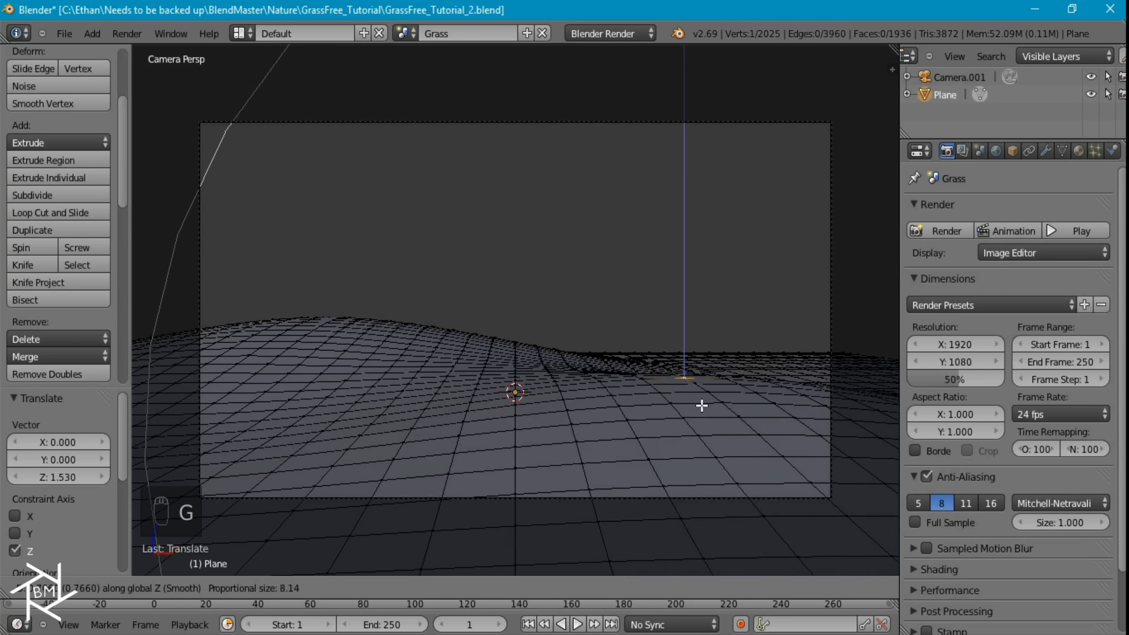
left_click(718, 391)
Lower a vertex in the plane's left foreground by about 0.445 along Z with a proportional size of about 8.95
right_click(337, 402)
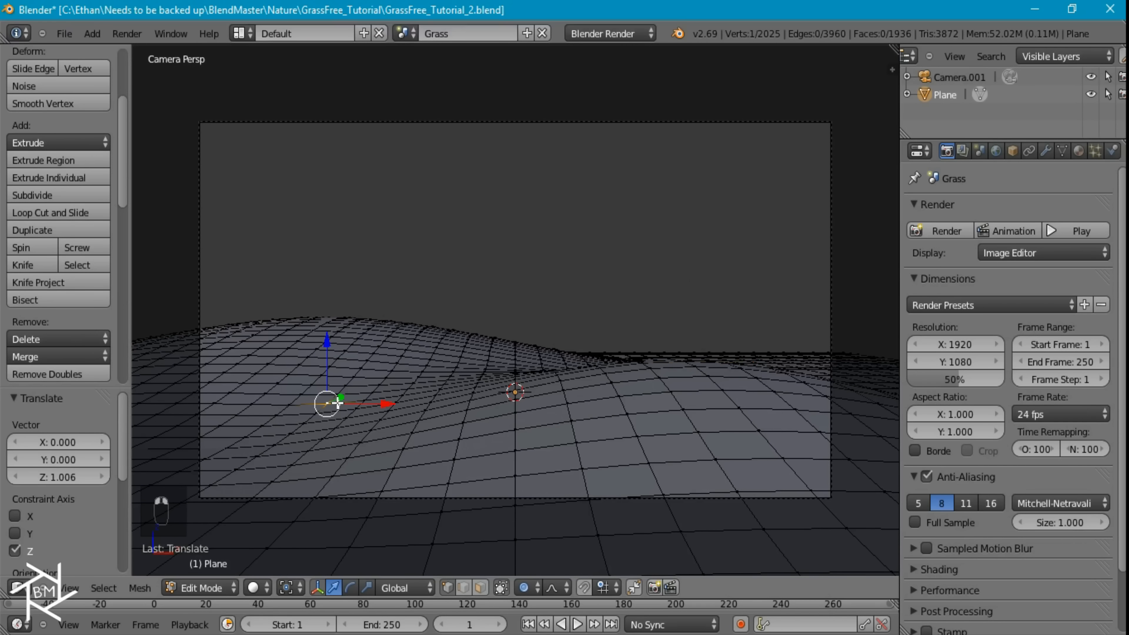
key("g")
key("z")
scroll(368, 439, "down", 6)
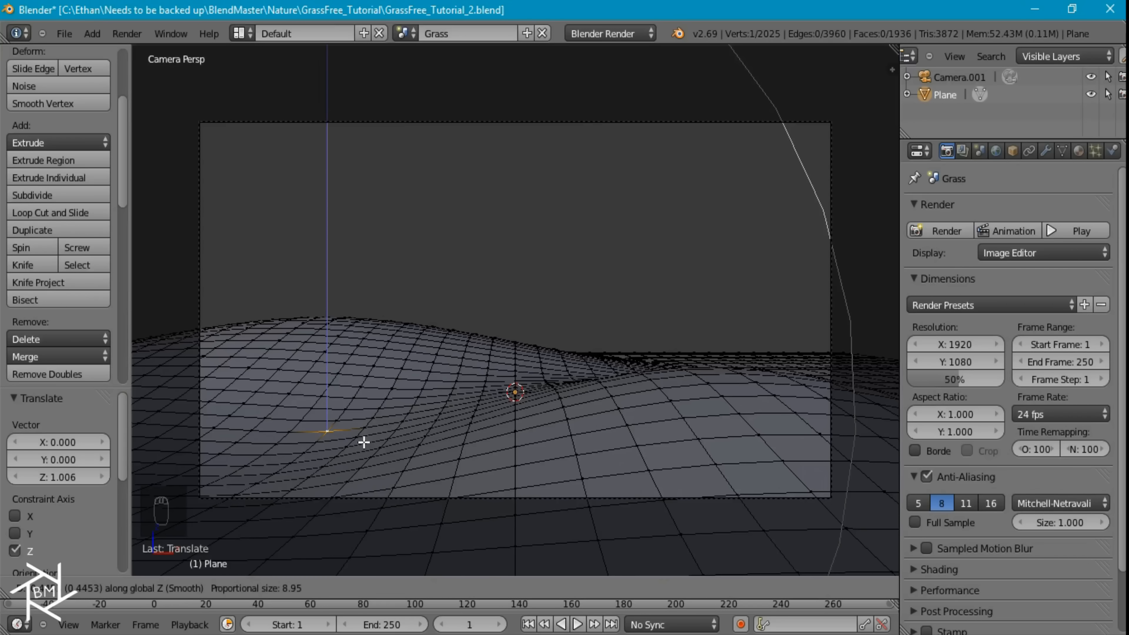
left_click(364, 443)
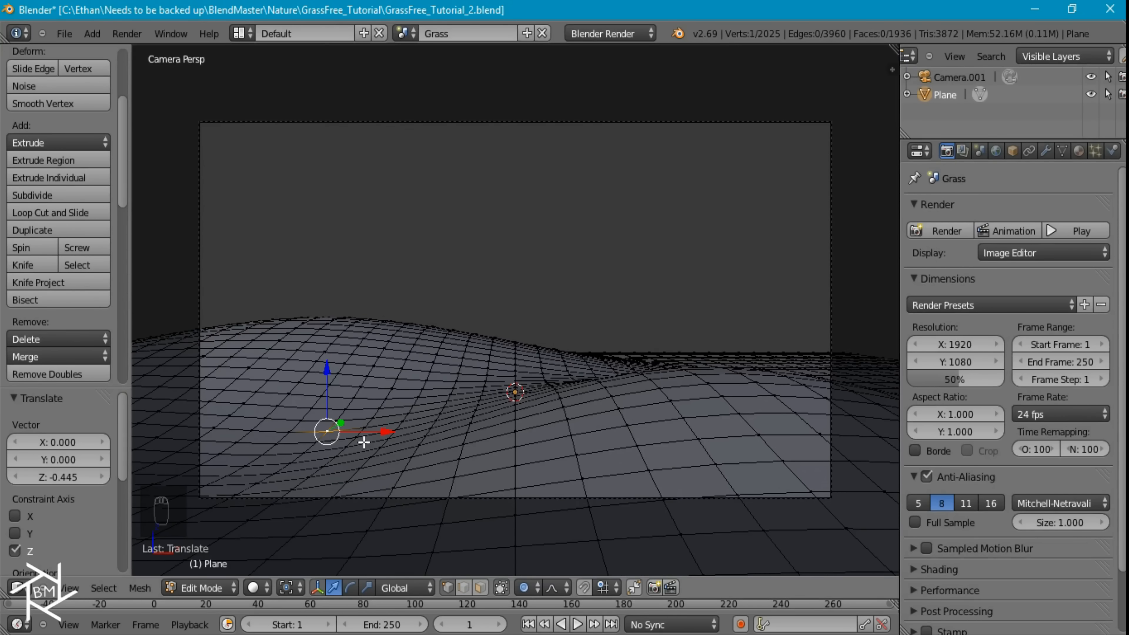
Raise a vertex at the plane's far right by about 1.7 along Z to form a second background hill
right_click(721, 364)
key("g")
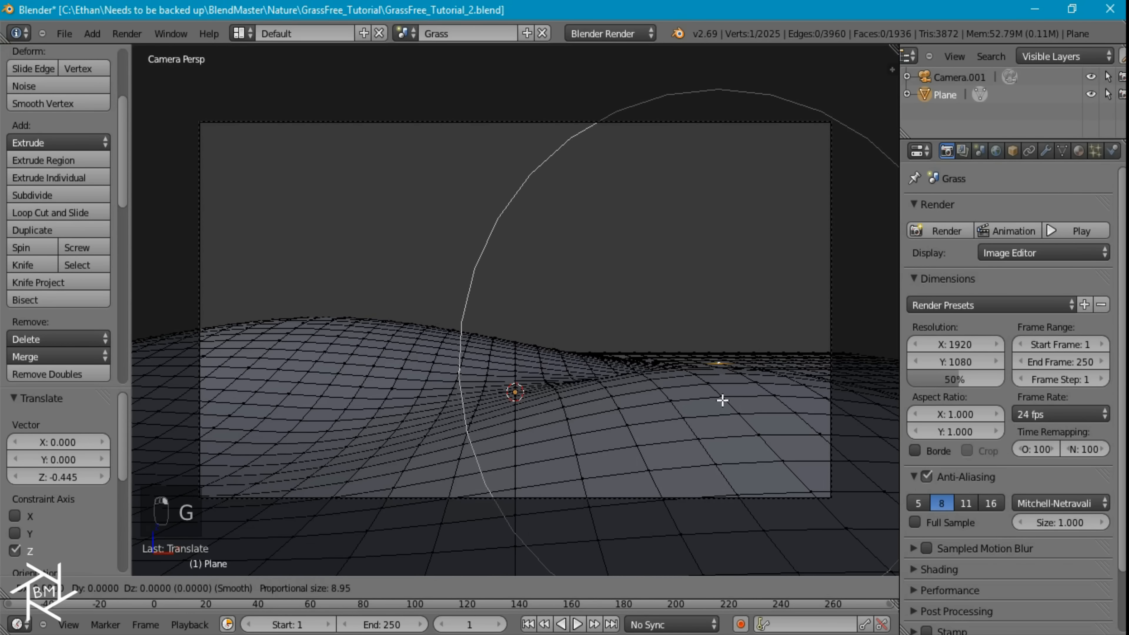
key("z")
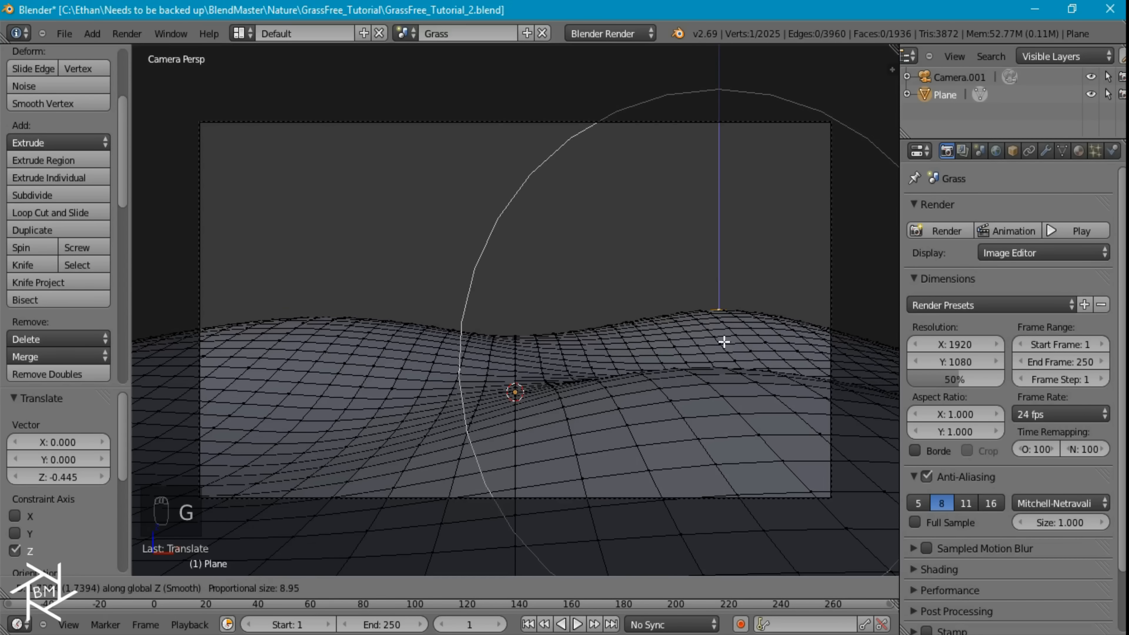
left_click(723, 347)
Lower a vertex in the dip between the two background hills by about 0.34 along Z with proportional editing
scroll(722, 373, "down", 1)
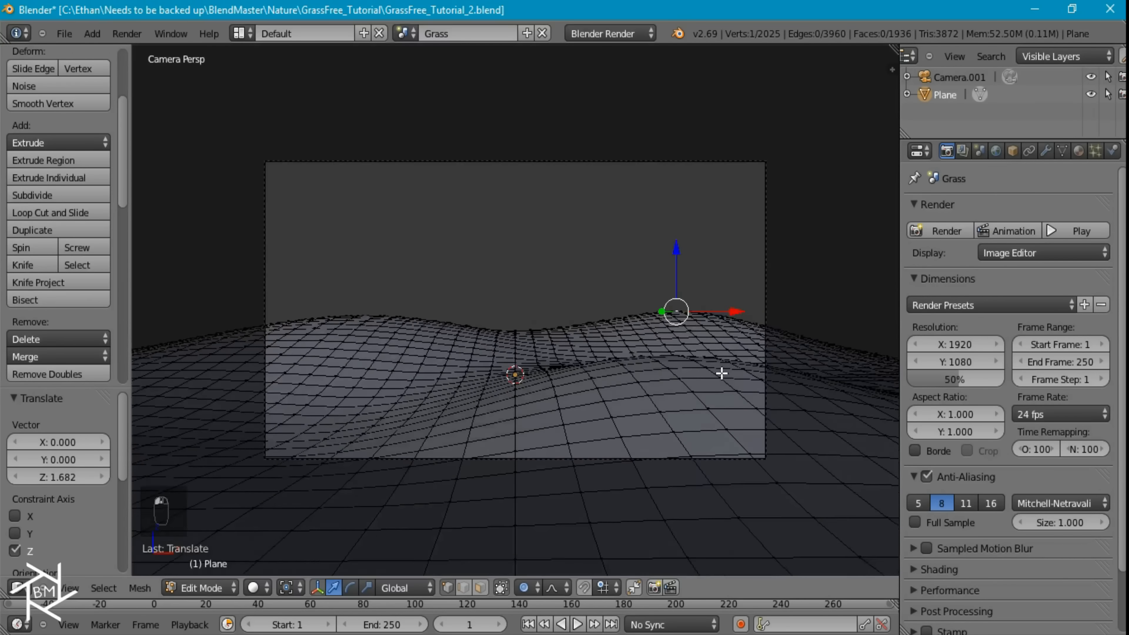
scroll(552, 373, "down", 3)
scroll(543, 365, "up", 5)
right_click(538, 344)
key("g")
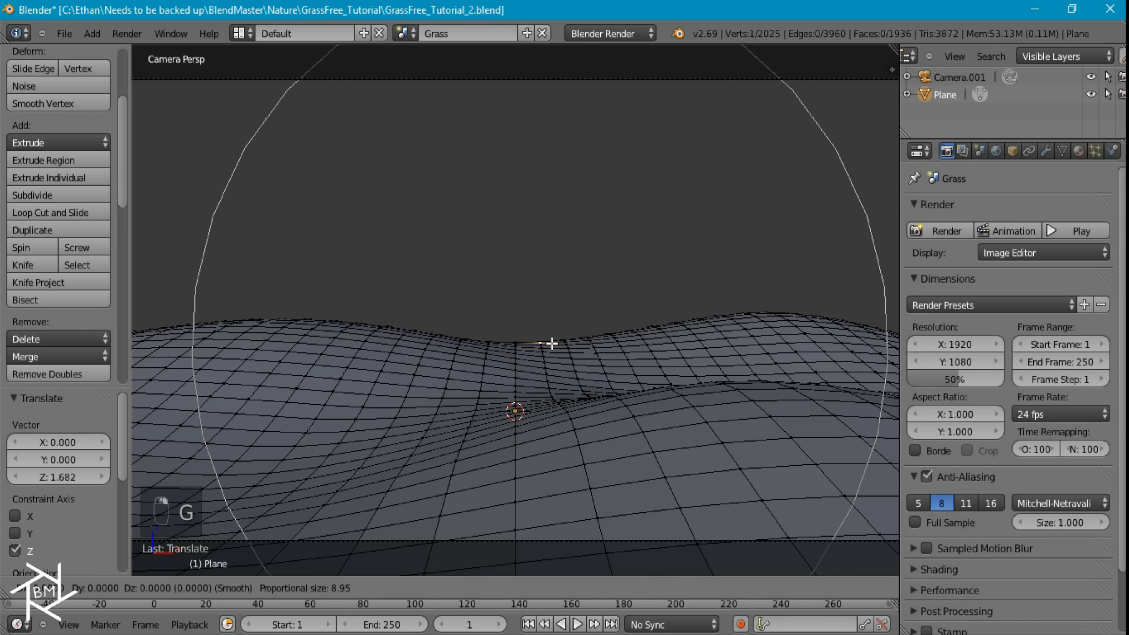
key("z")
scroll(552, 351, "up", 3)
left_click(551, 358)
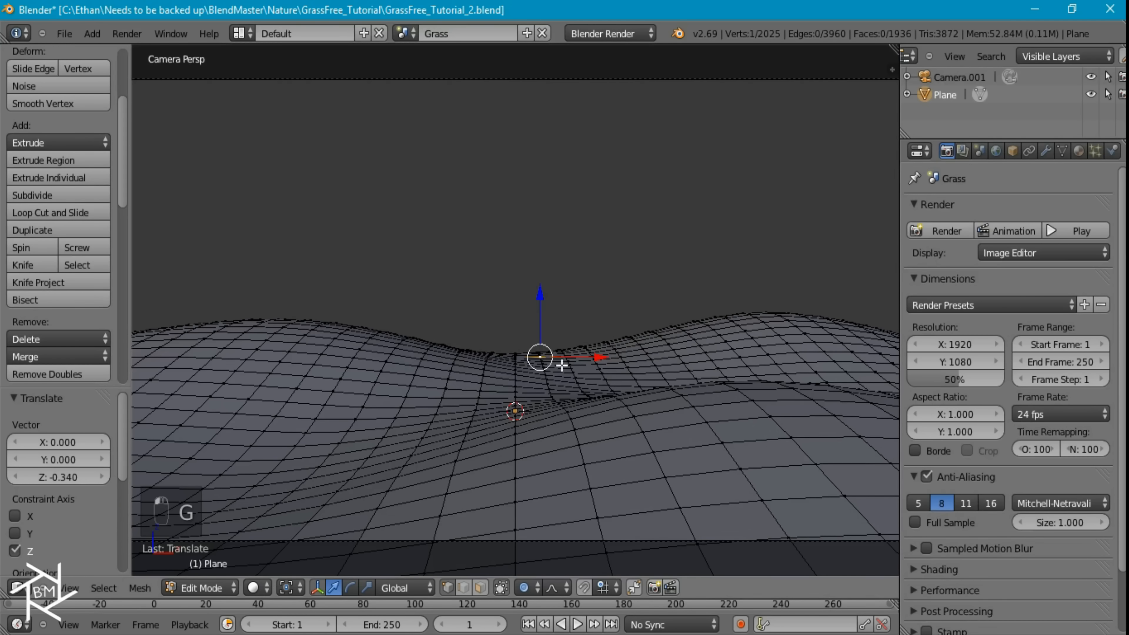
Return to Object Mode and apply smooth shading to the plane
key("Tab")
scroll(608, 393, "down", 4)
scroll(618, 400, "up", 4)
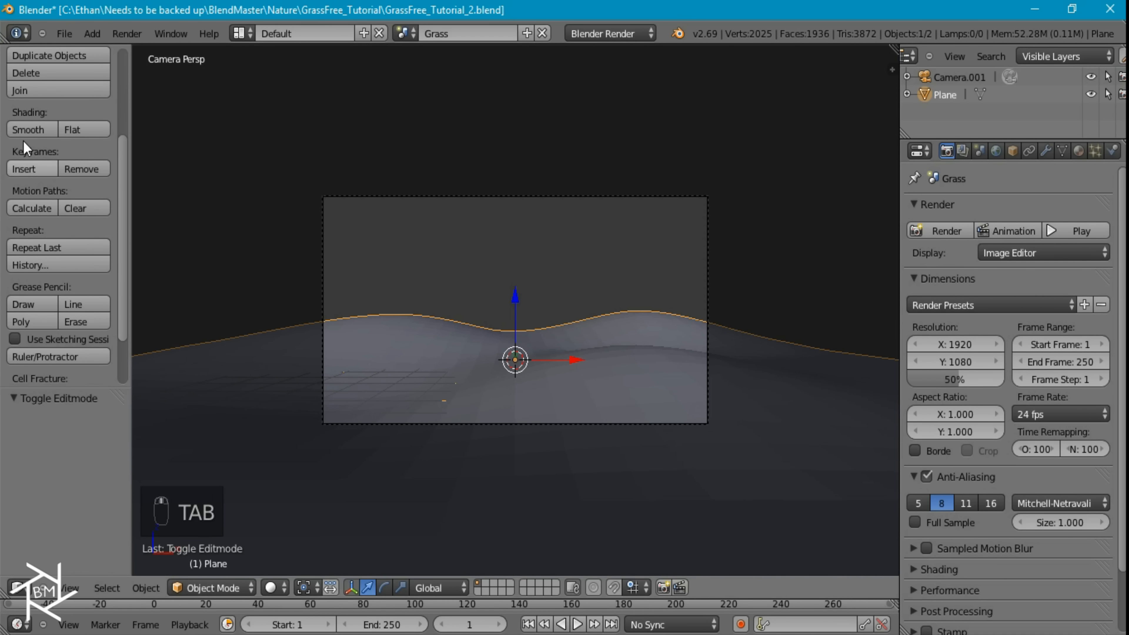
left_click(29, 129)
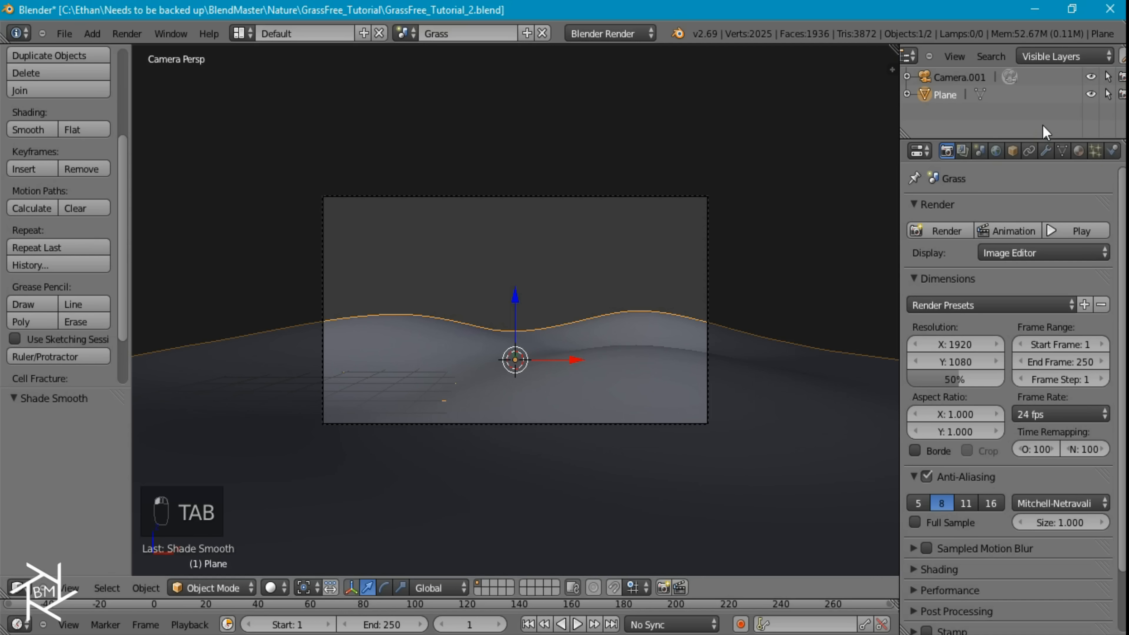
Add a Subdivision Surface modifier to the plane, raise its view subdivisions to 2 and collapse its settings
left_click(1046, 150)
left_click(1014, 209)
left_click(769, 497)
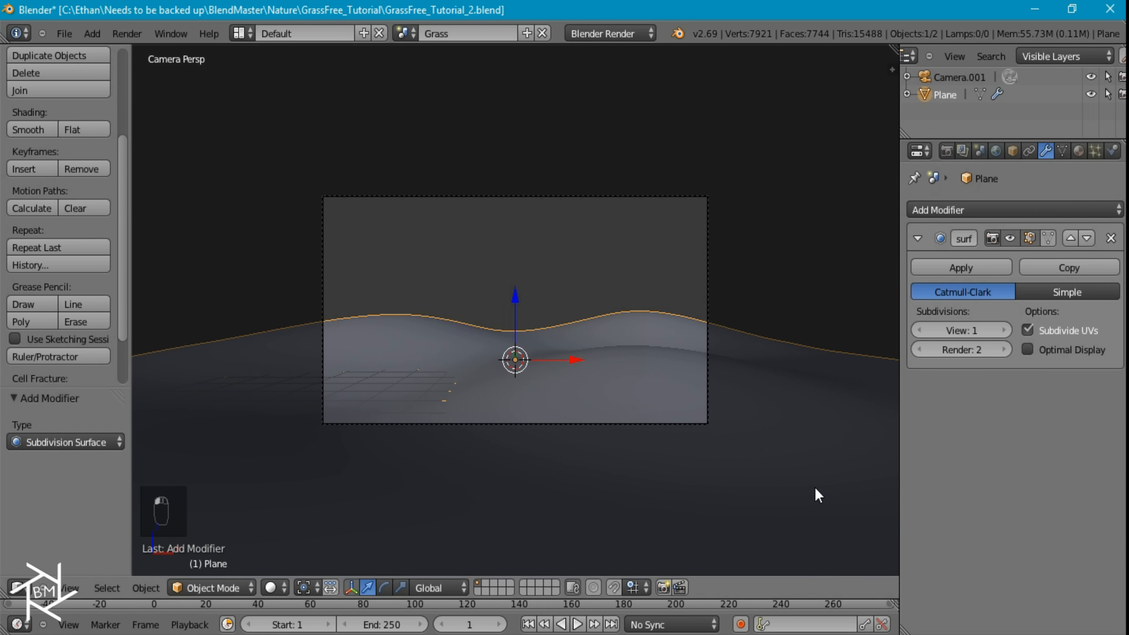
left_click(918, 238)
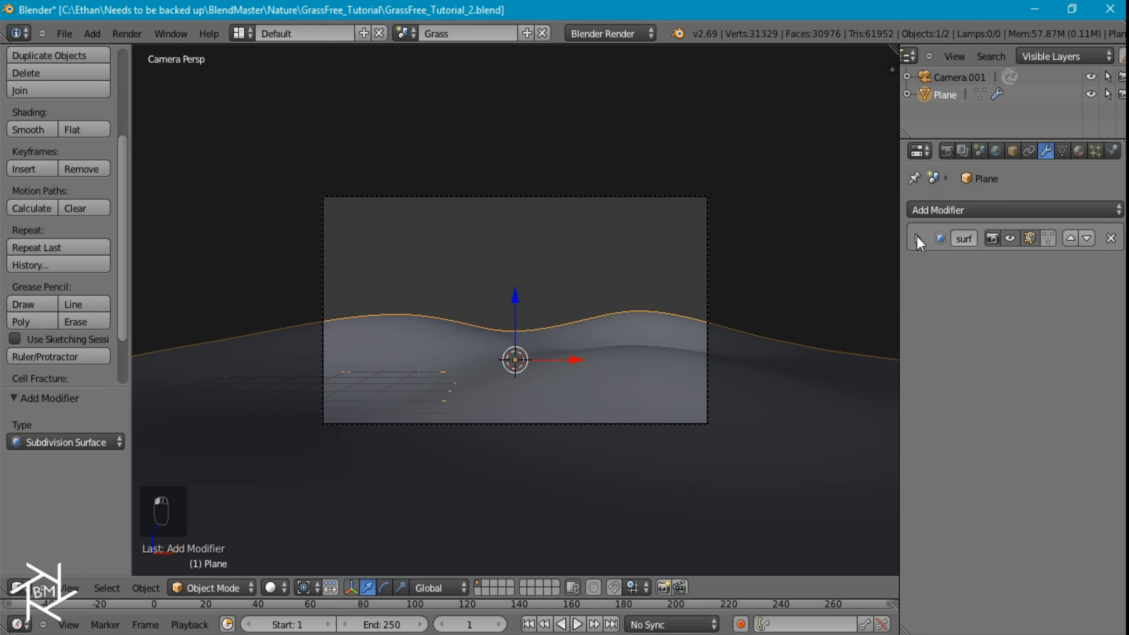
Add a Displace modifier with a new texture named Big and set its strength to 0.25
left_click(1034, 210)
left_click(915, 305)
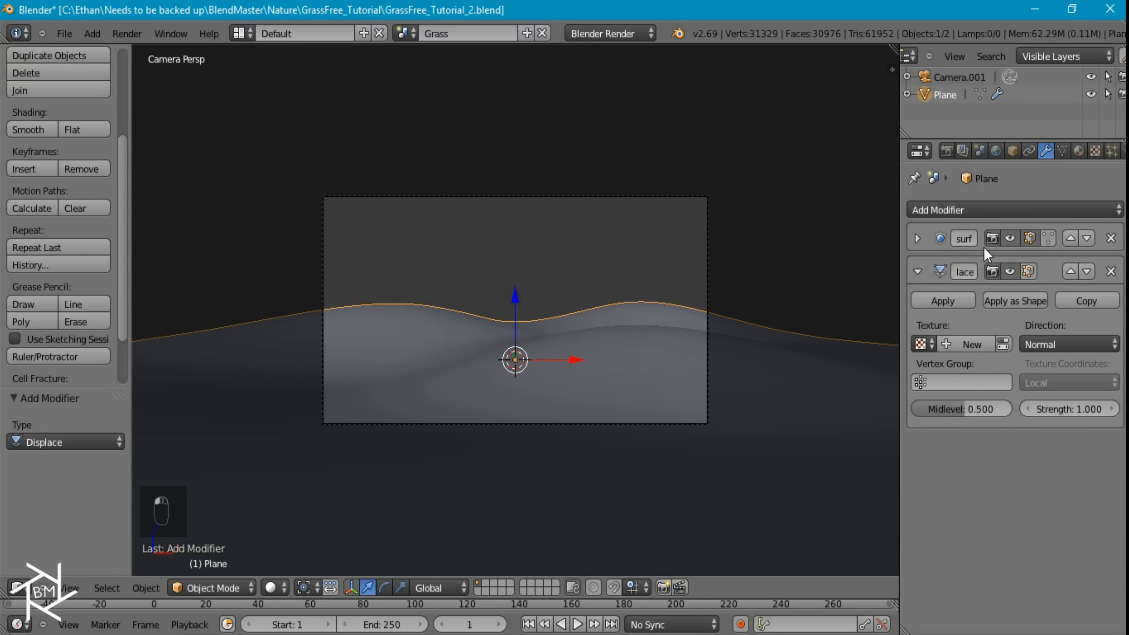
left_click(950, 343)
type("Big")
key("Return")
left_click(1077, 410)
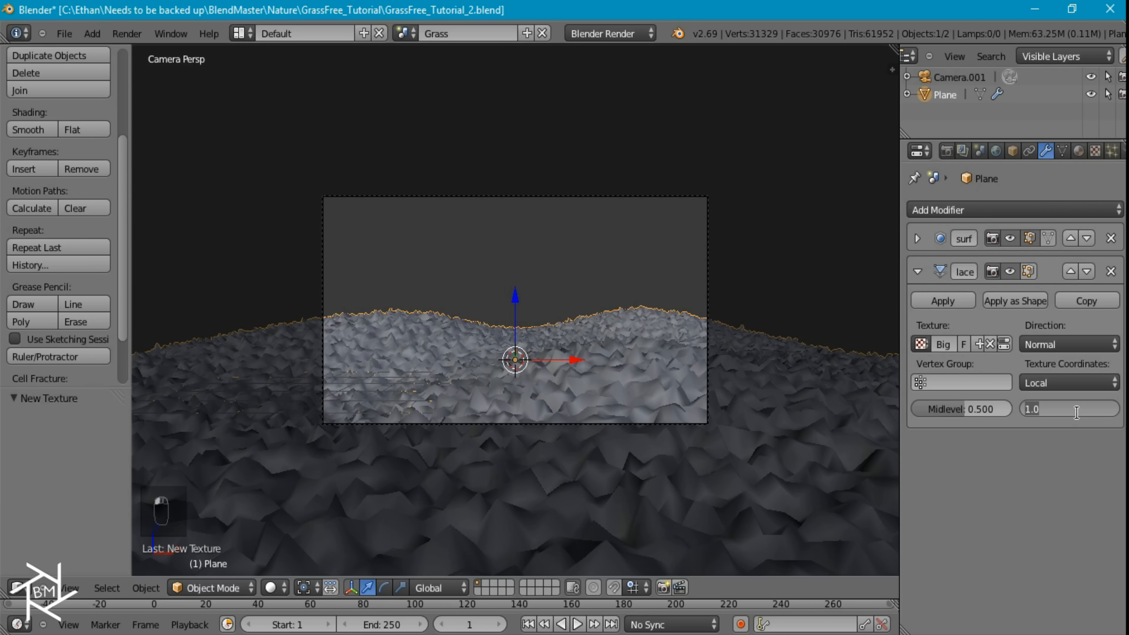
type(".25")
key("Return")
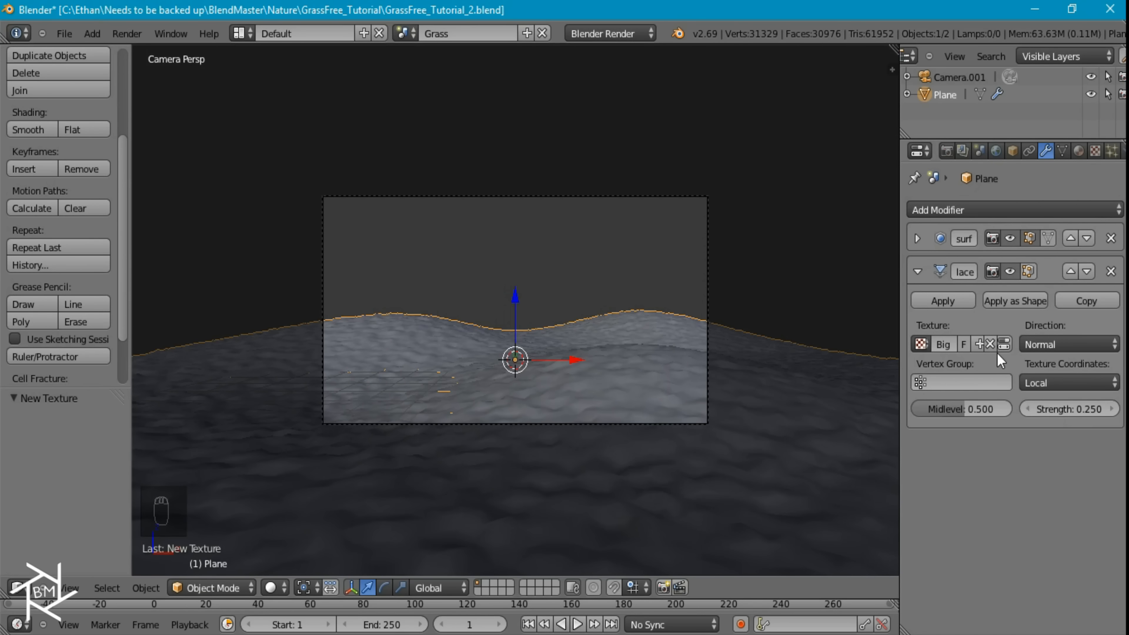
Set the Clouds size of the Big texture to 1
left_click(1004, 345)
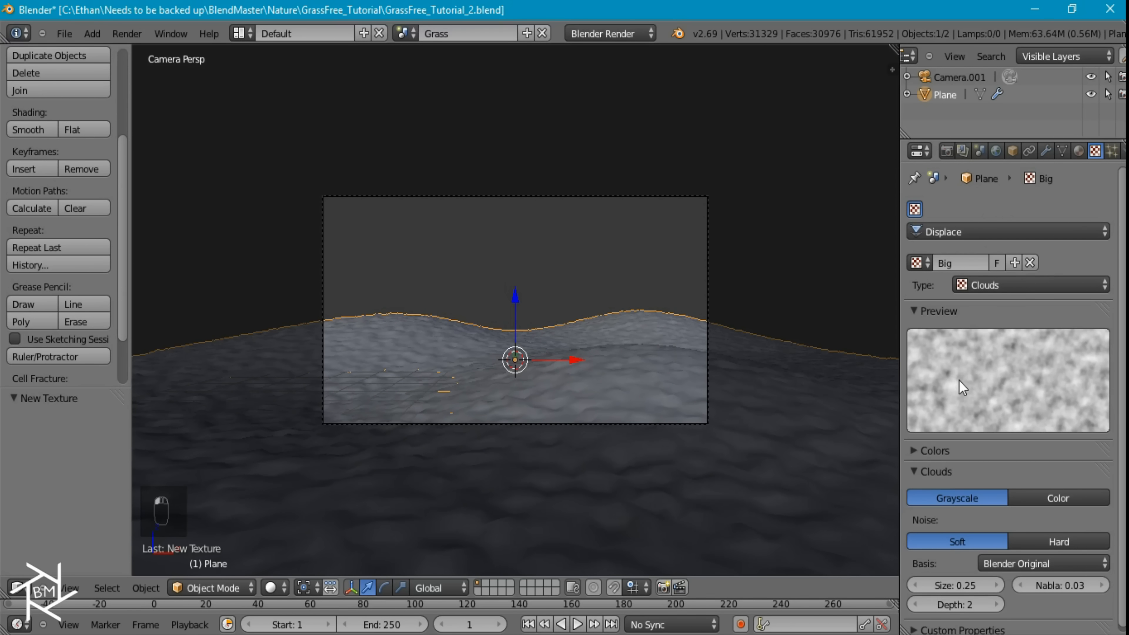
scroll(994, 527, "down", 1)
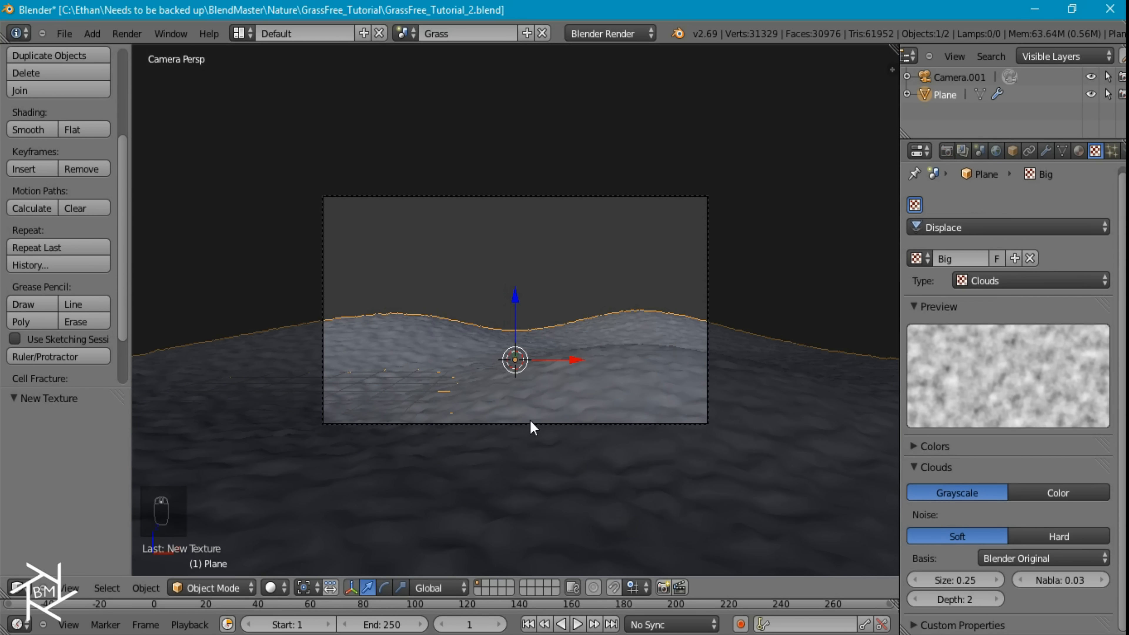
left_click(953, 580)
key("BackSpace")
type("1")
key("Return")
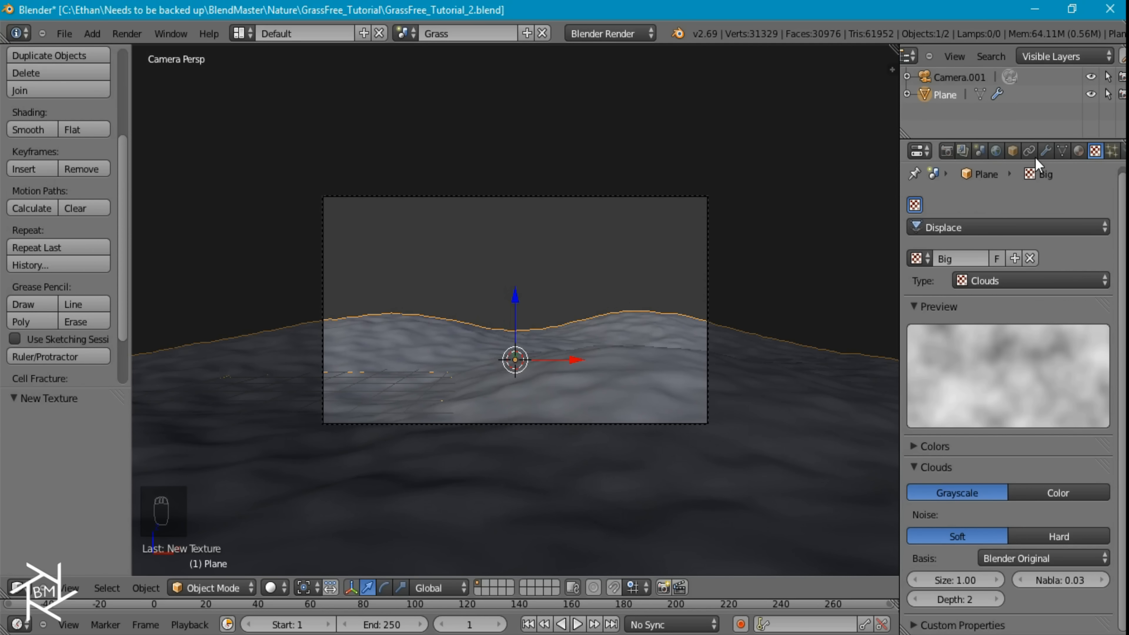
Add a second Subdivision Surface modifier to the plane and collapse the existing modifiers' settings
left_click(1046, 151)
left_click(920, 270)
left_click(938, 210)
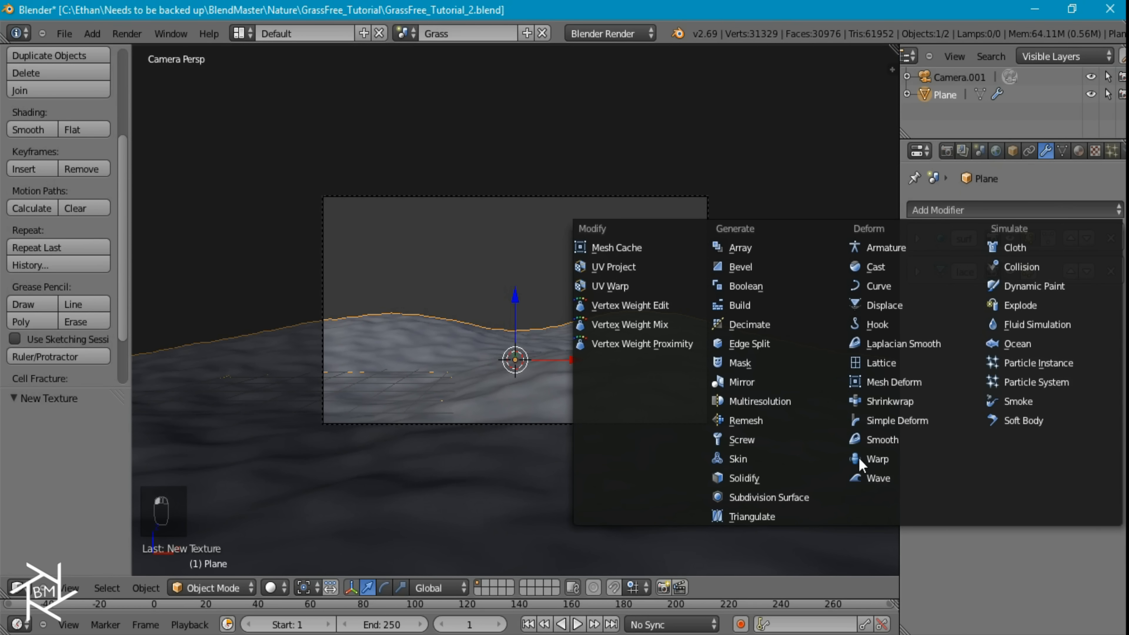
left_click(779, 497)
left_click(925, 414)
left_click(918, 305)
Add a second Displace modifier with a new texture named Small and set its strength to 0.1
left_click(920, 211)
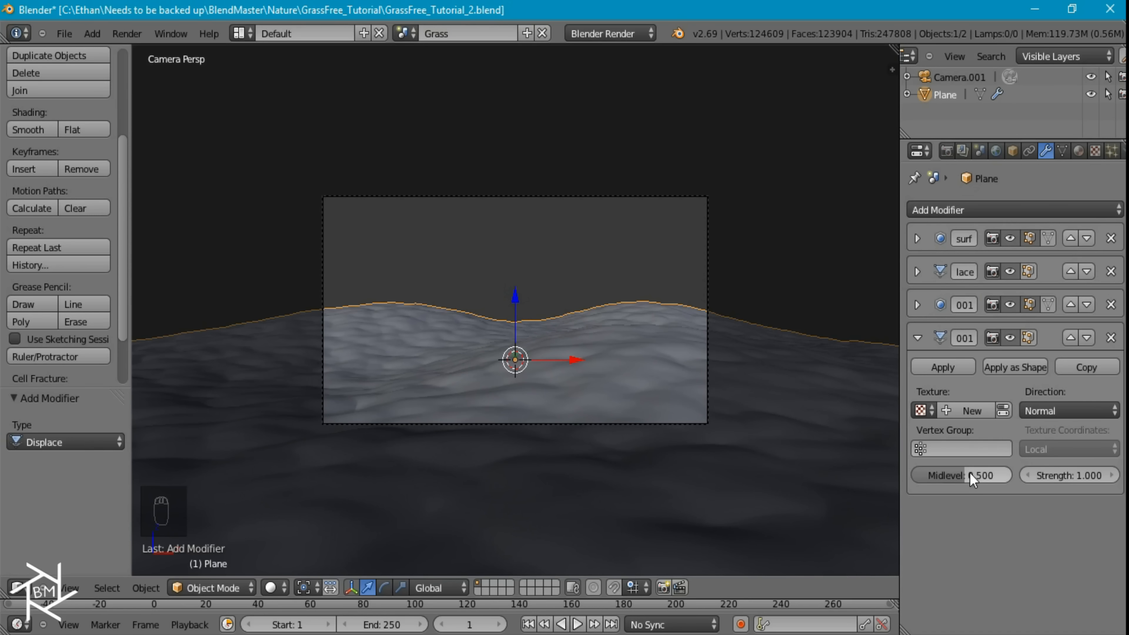
left_click(950, 410)
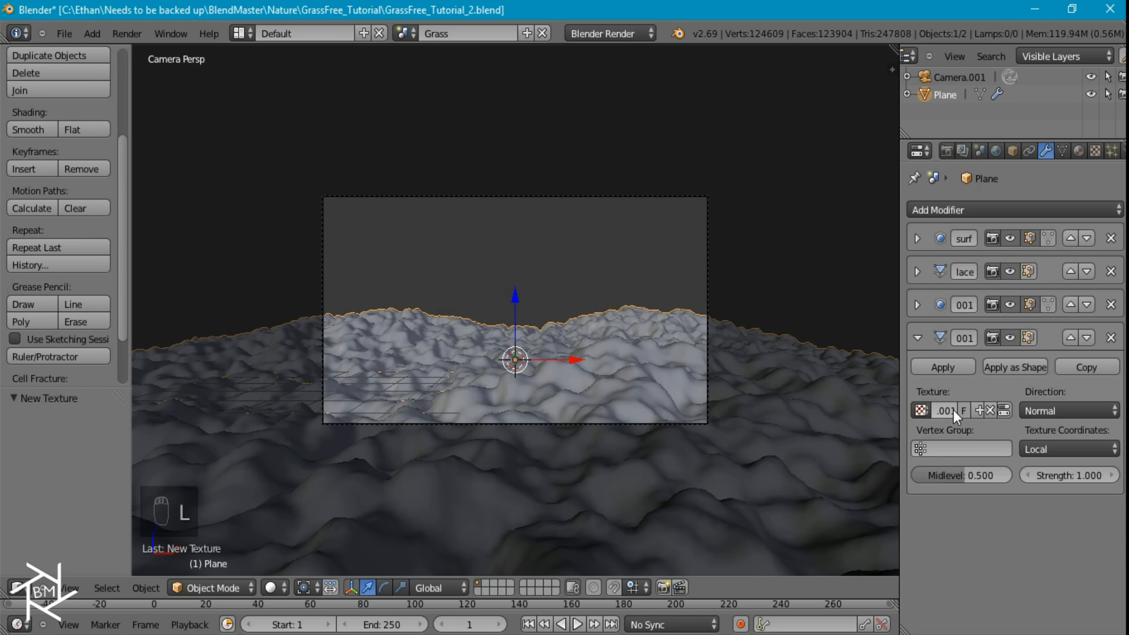
left_click(944, 411)
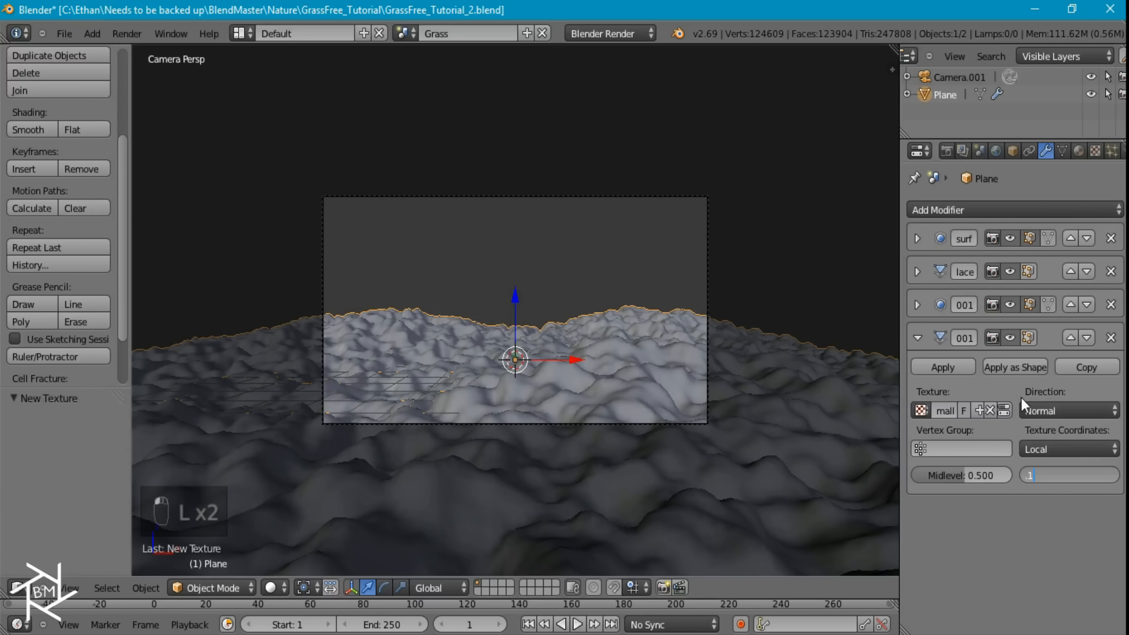
key("Return")
Set the Clouds size of the Small texture to 0.1 and return to the plane's modifiers
left_click(1004, 410)
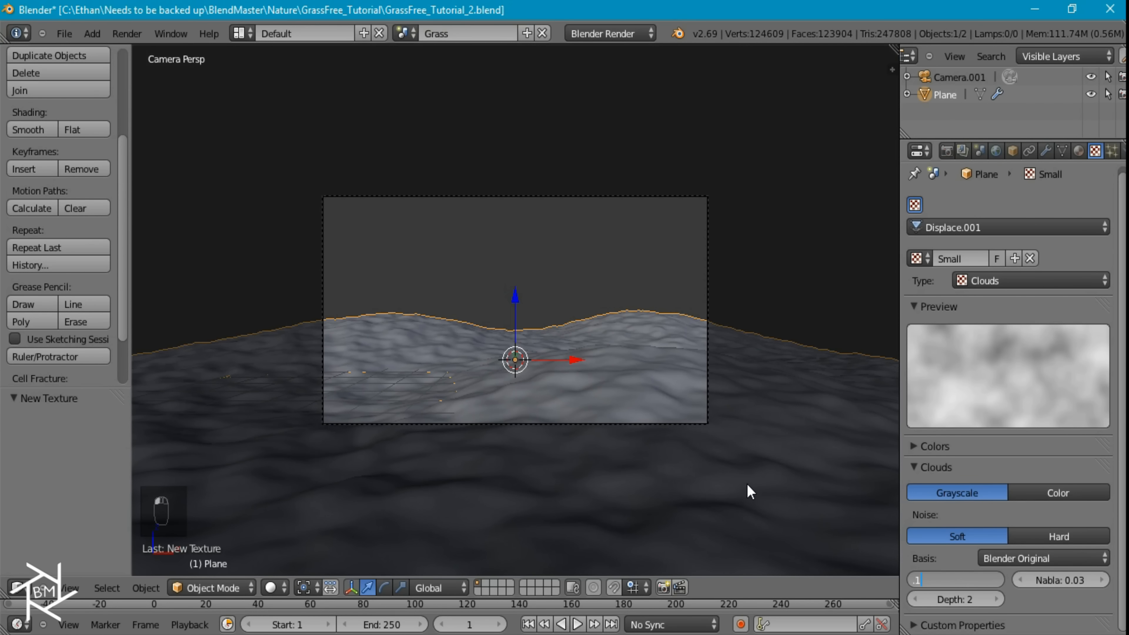
type(".1")
key("Return")
scroll(518, 404, "up", 3)
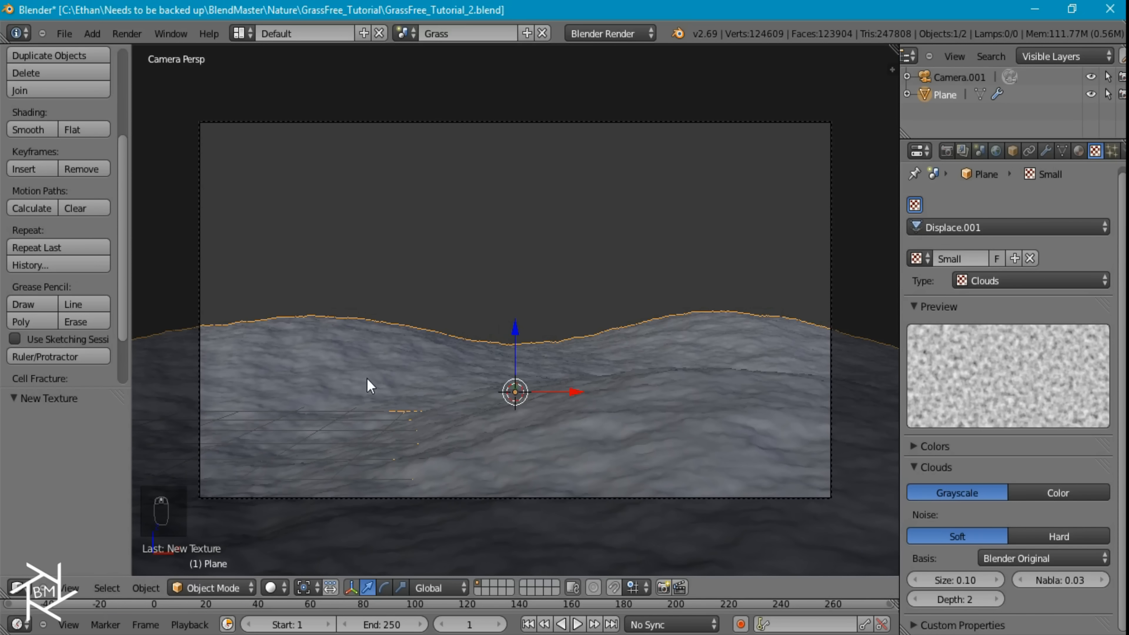
left_click(1047, 151)
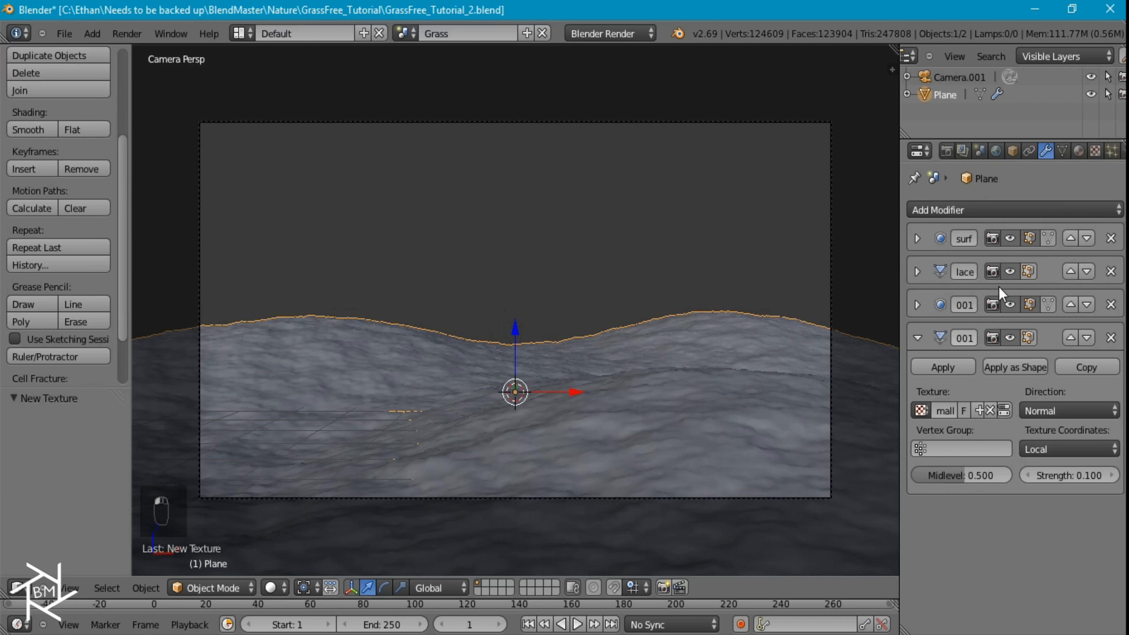
Hide the second Subdivision Surface and second Displace modifiers in the viewport and collapse the Displace settings
left_click(1010, 338)
left_click_drag(1011, 239, 1011, 284)
left_click(918, 339)
Add a third Subdivision Surface modifier to the plane and collapse its settings
left_click(978, 211)
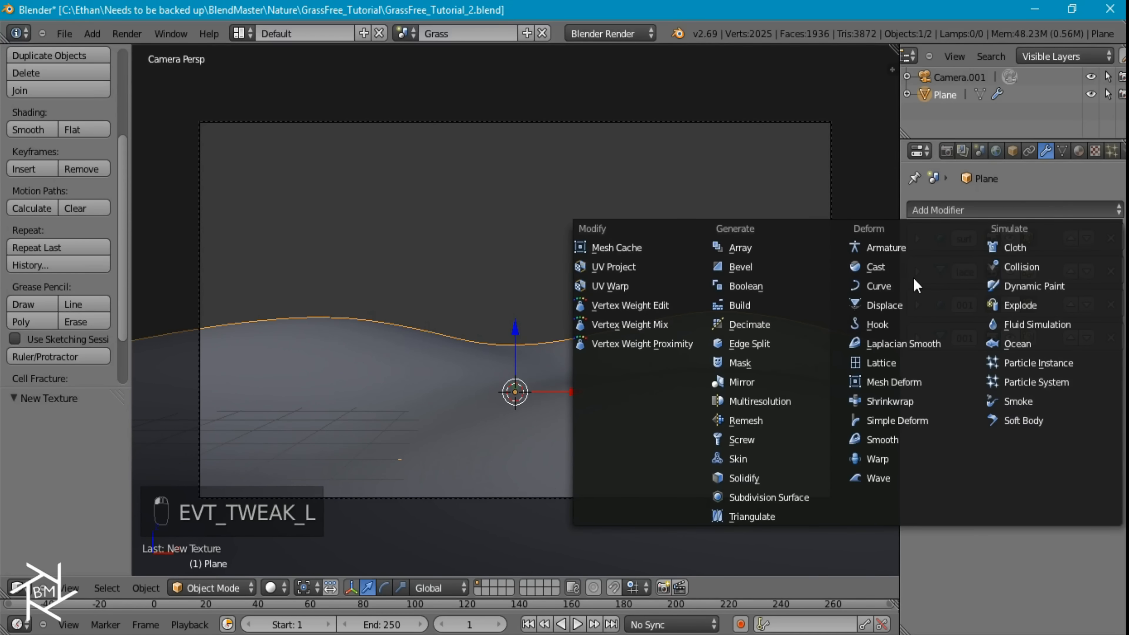
left_click(791, 500)
left_click(919, 372)
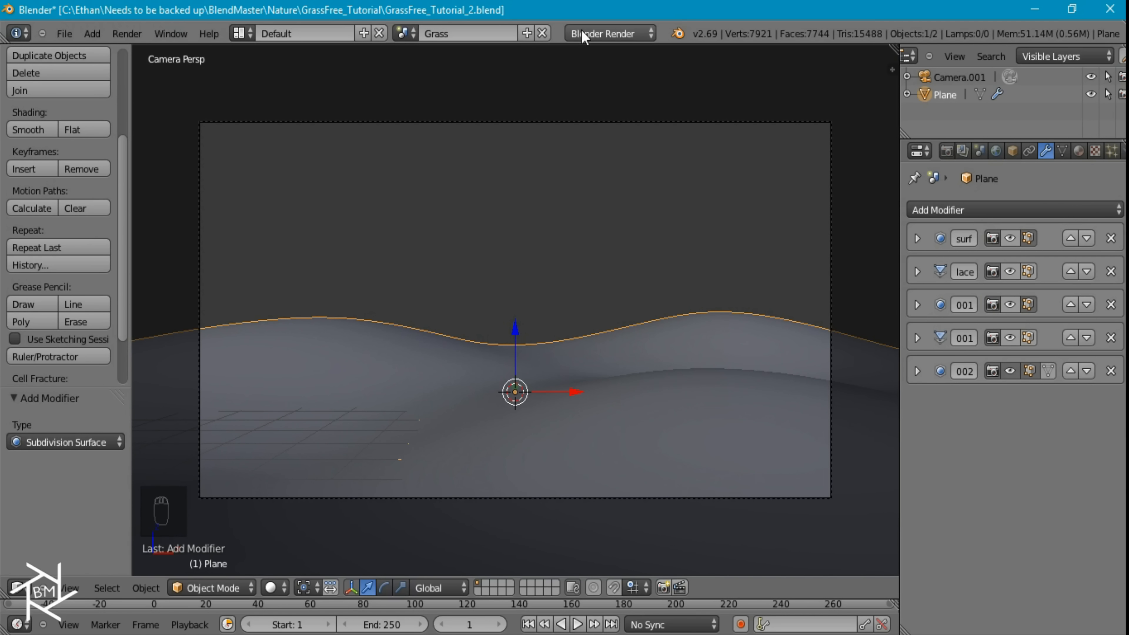
Switch the render engine to Cycles and give the plane a new material named Dirt
left_click(591, 35)
left_click(608, 91)
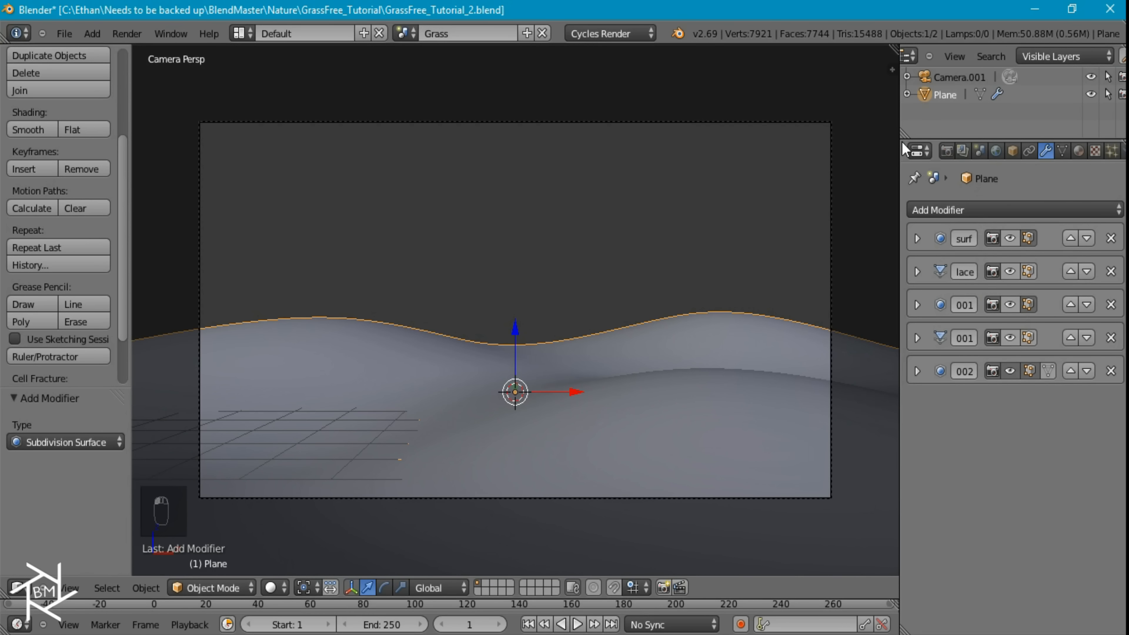
left_click(1081, 151)
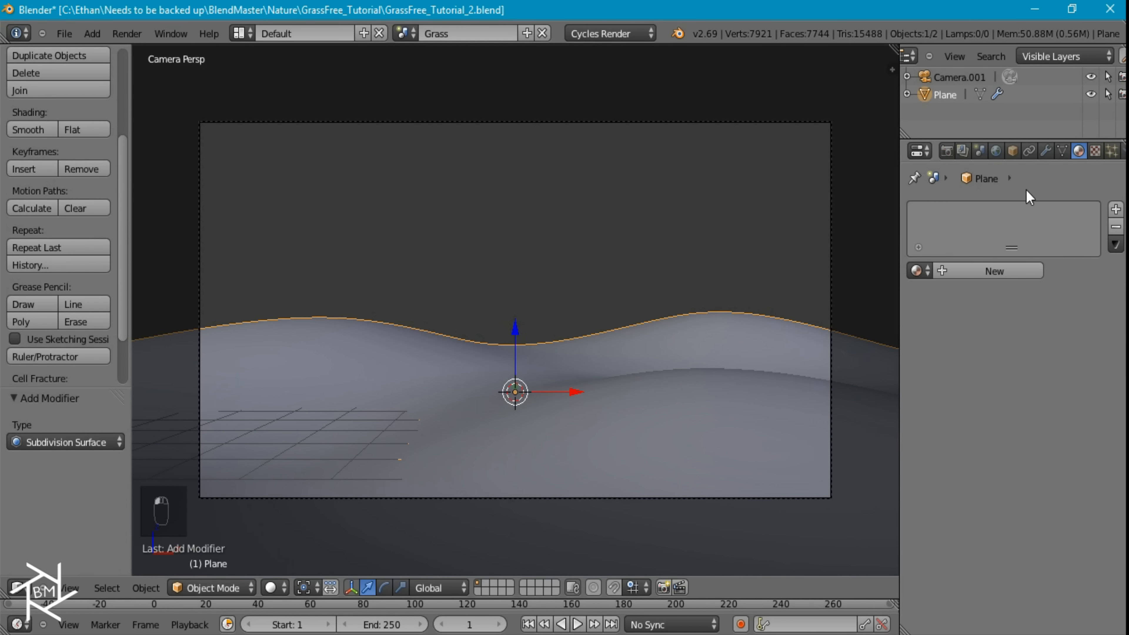
left_click(987, 275)
left_click(955, 272)
type("Dirt")
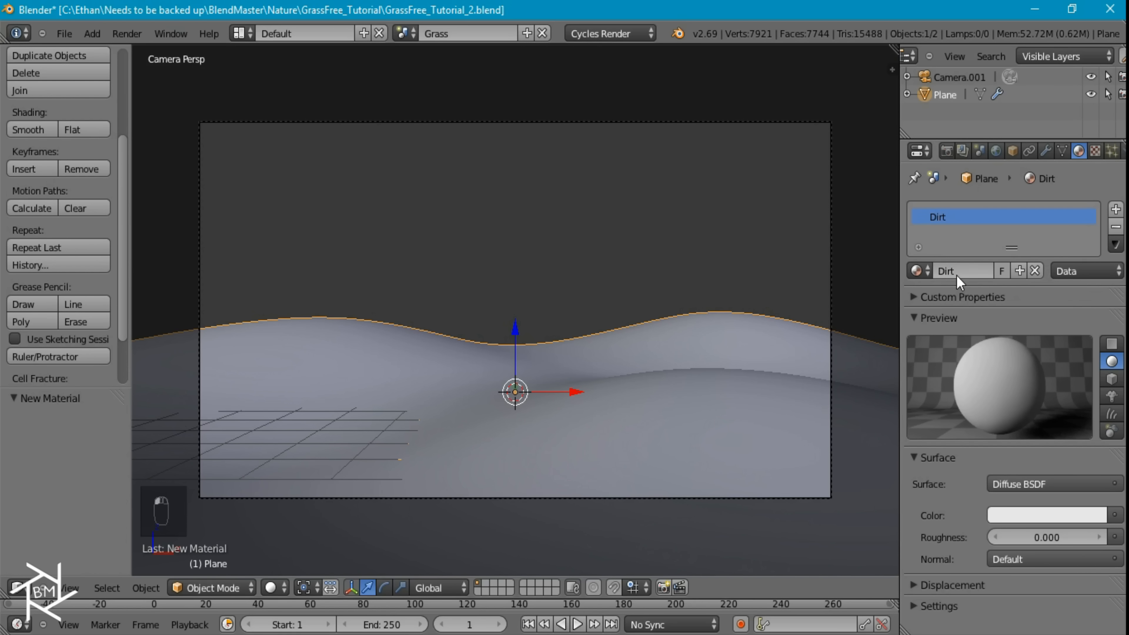
Rename the plane object Ground and save the blend file
double_click(942, 95)
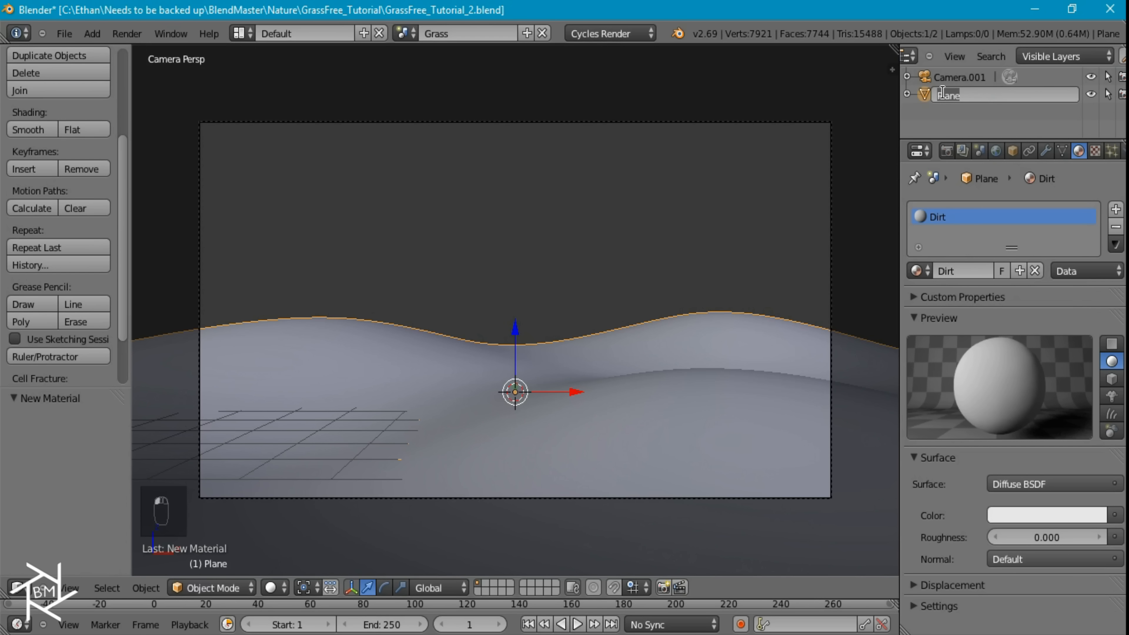
type("Ground")
key("Return")
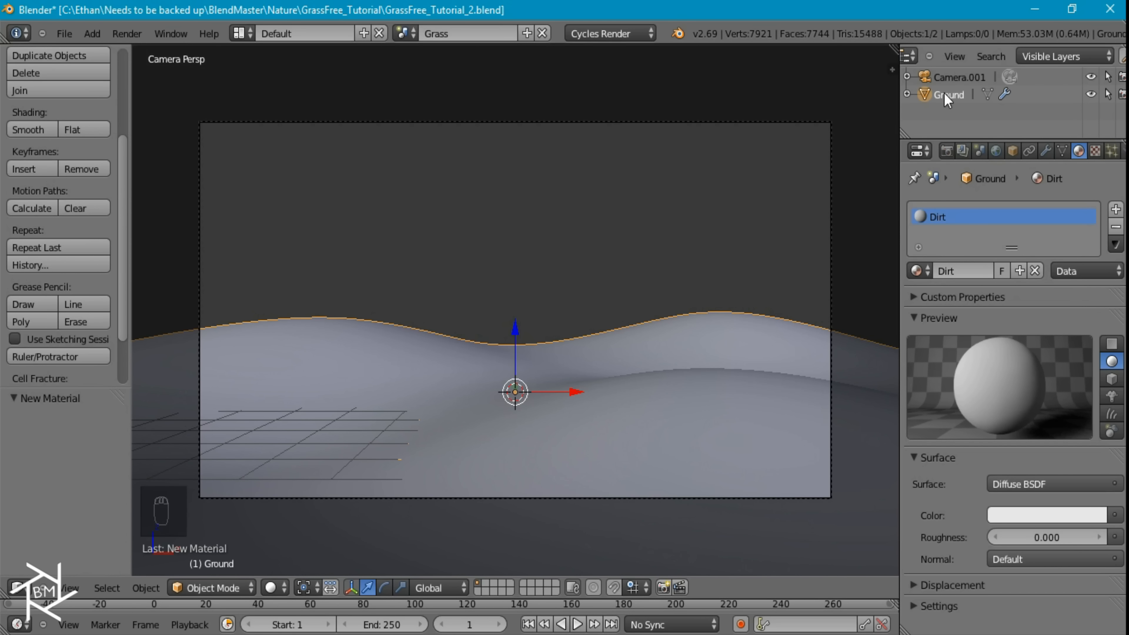
left_click(73, 35)
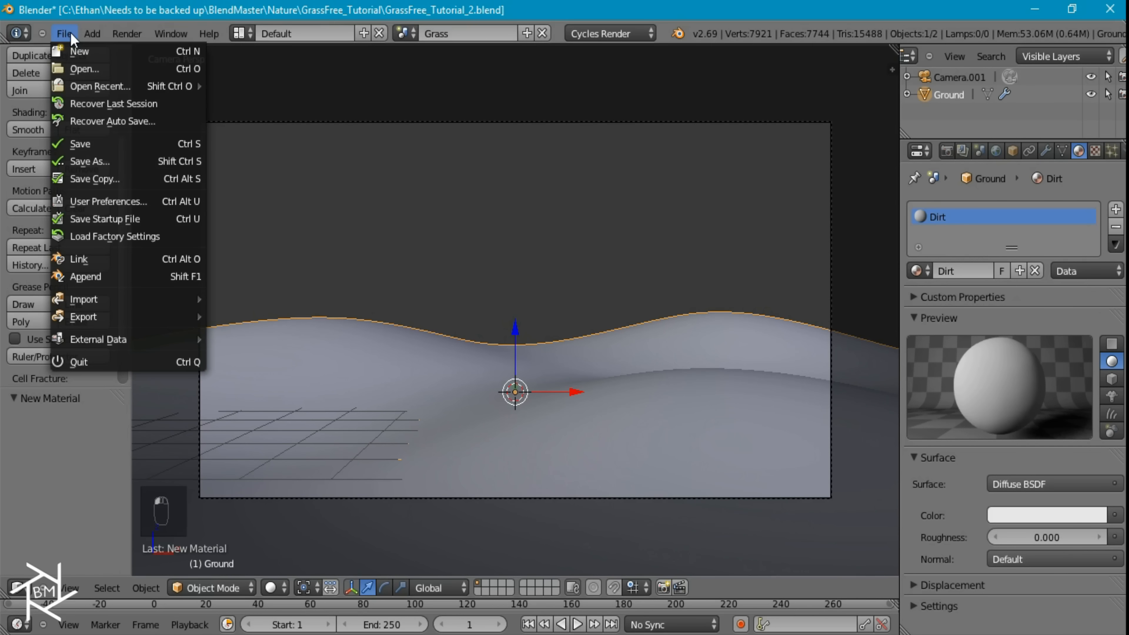
left_click(108, 146)
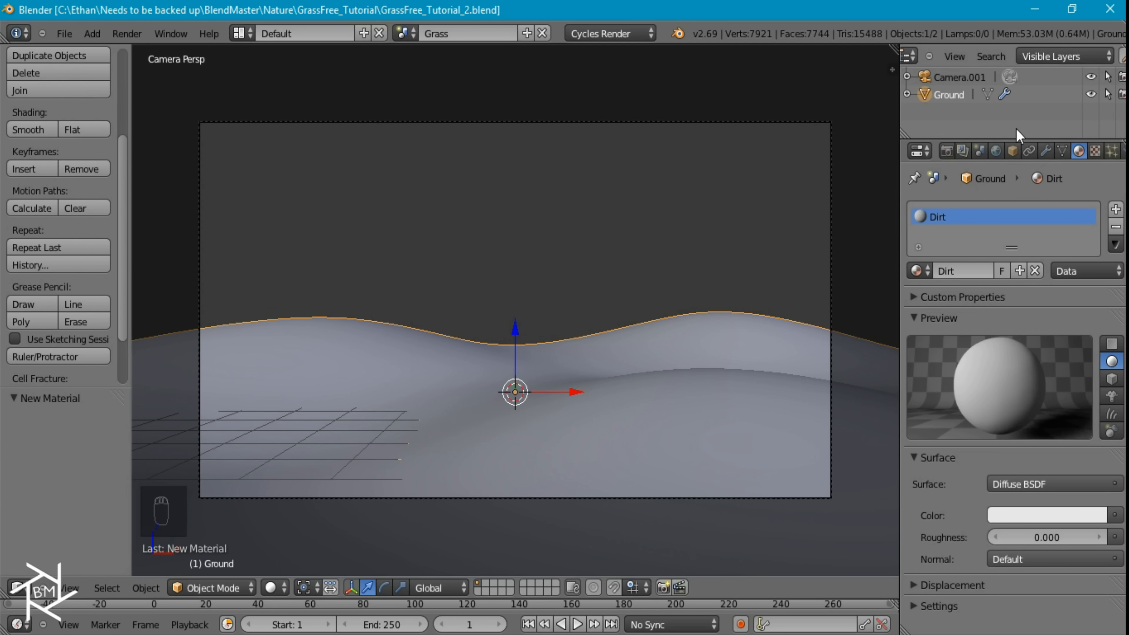
Create a new world and assign an Environment Texture to its background color
left_click(996, 150)
left_click(1037, 213)
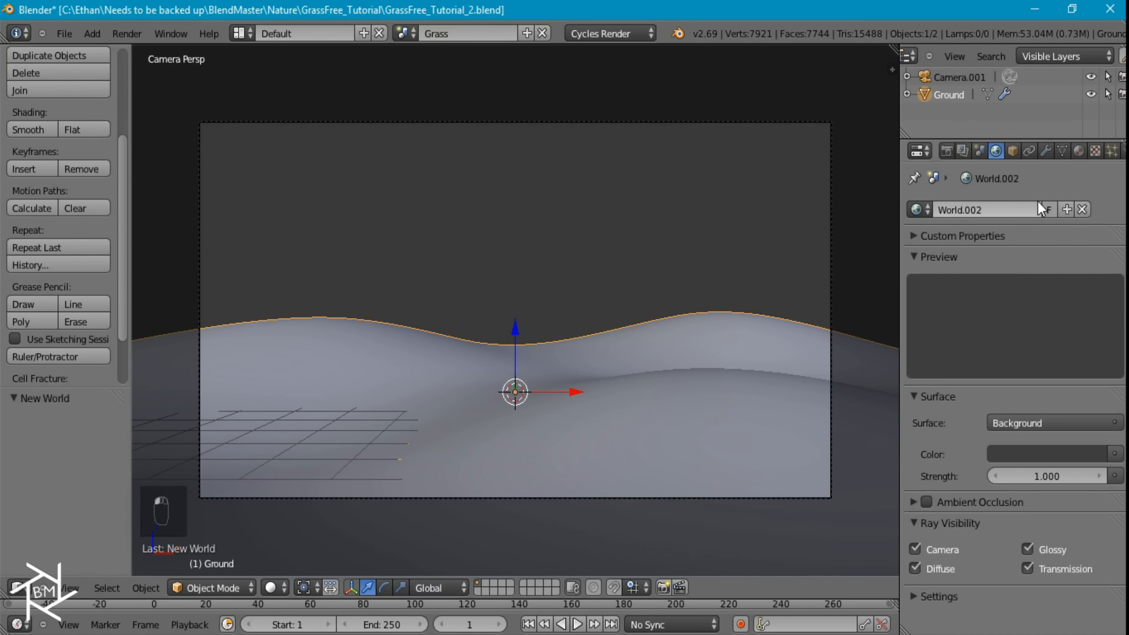
left_click(1115, 454)
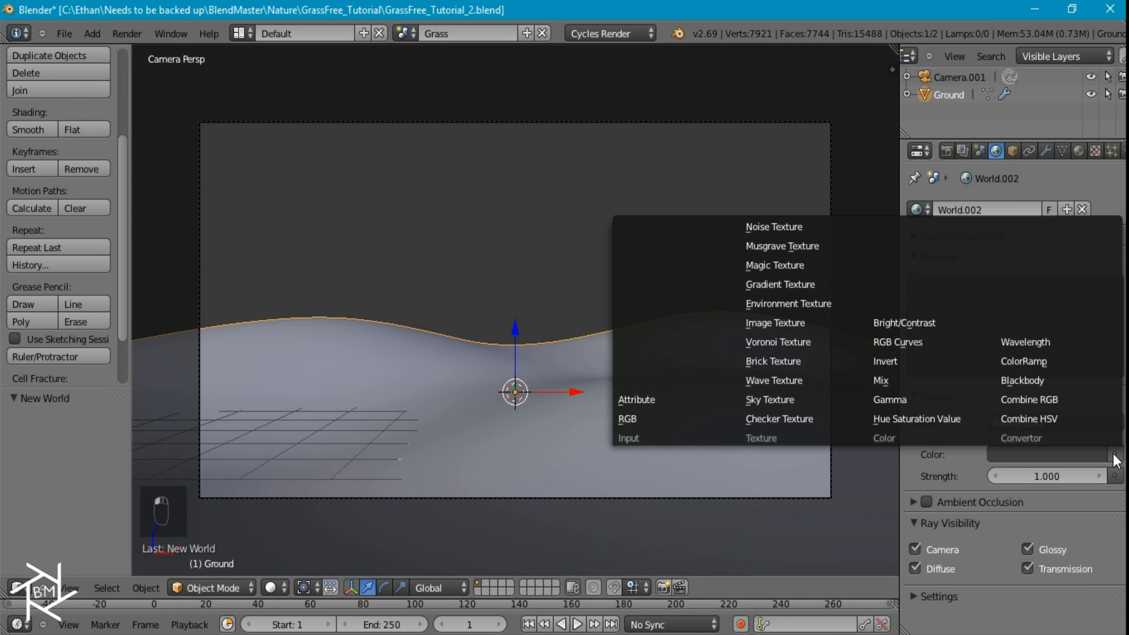
left_click(800, 304)
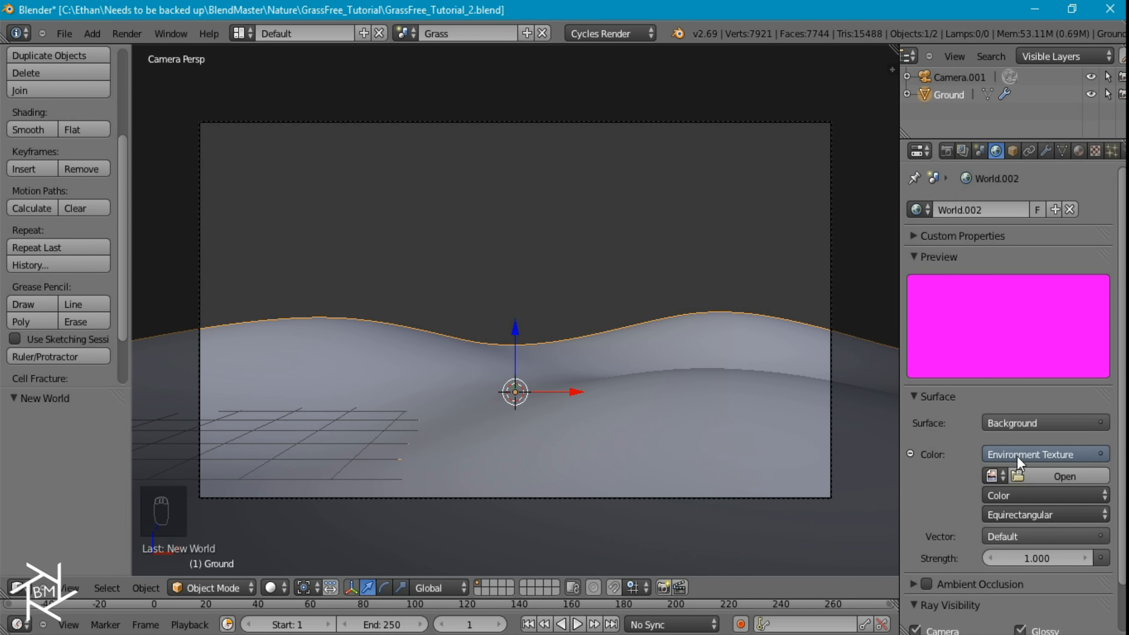
Load R1.JPG as the environment image, turn off the world's Camera ray visibility and collapse the Ray Visibility settings
left_click(1040, 478)
left_click(51, 522)
left_click(252, 458)
double_click(252, 458)
scroll(986, 431, "down", 4)
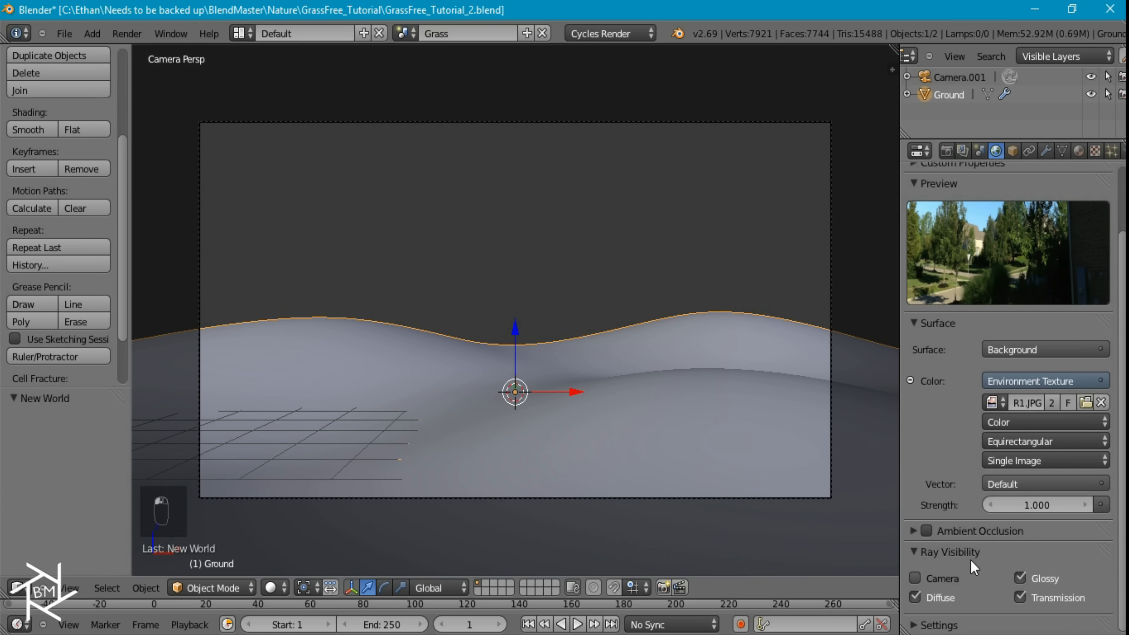
left_click(953, 553)
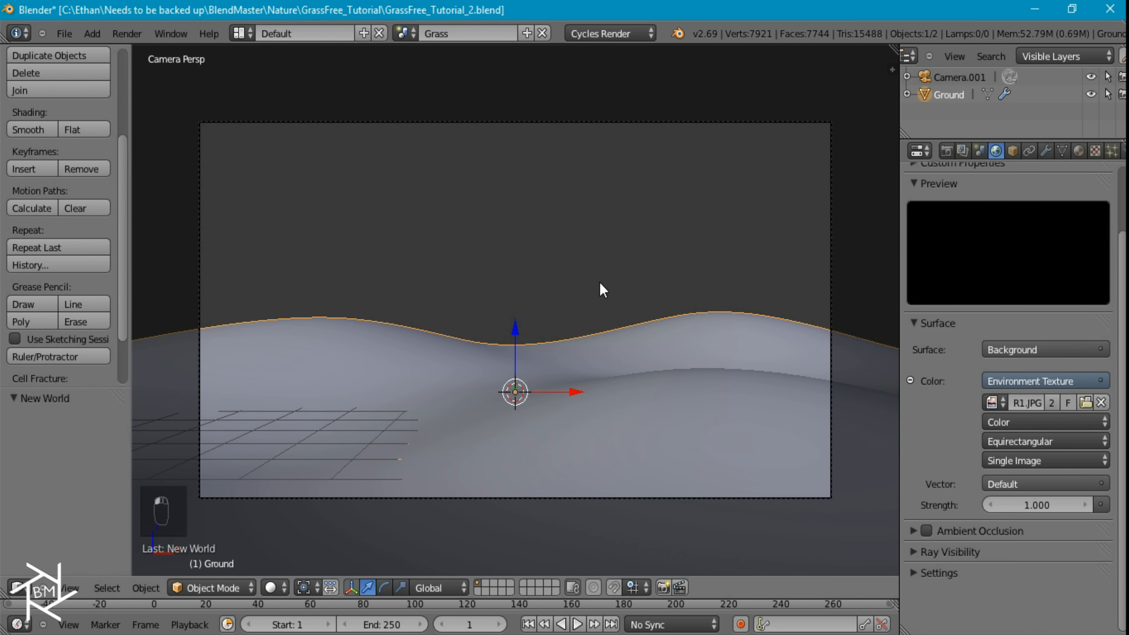
Import the image Sky_9.png as a plane
key("shift+a")
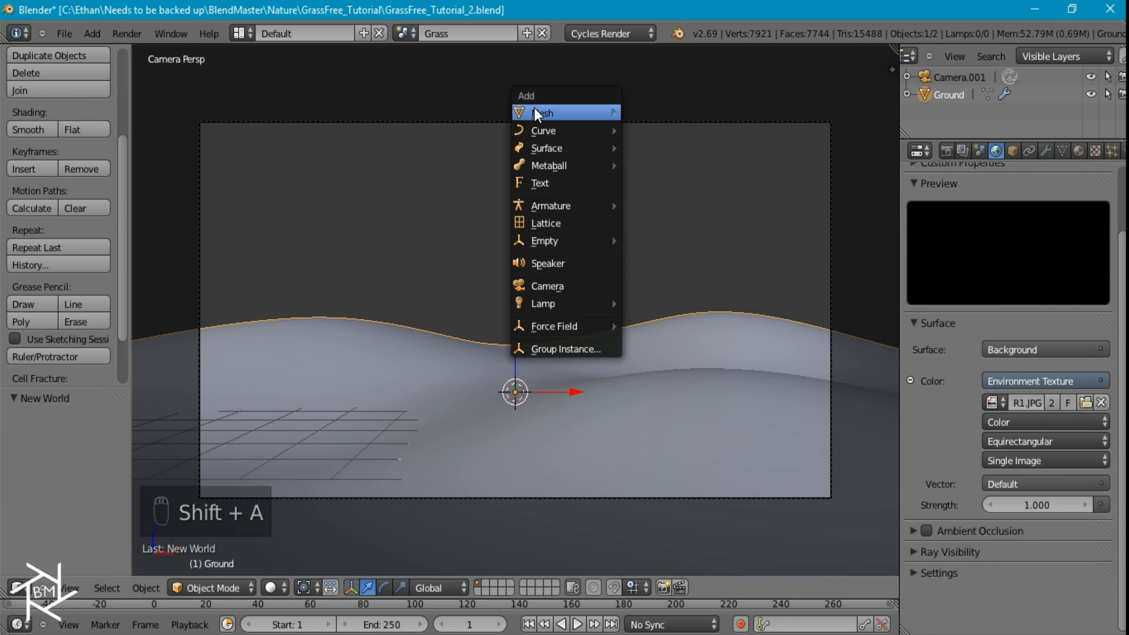
mouse_move(538, 113)
left_click(679, 328)
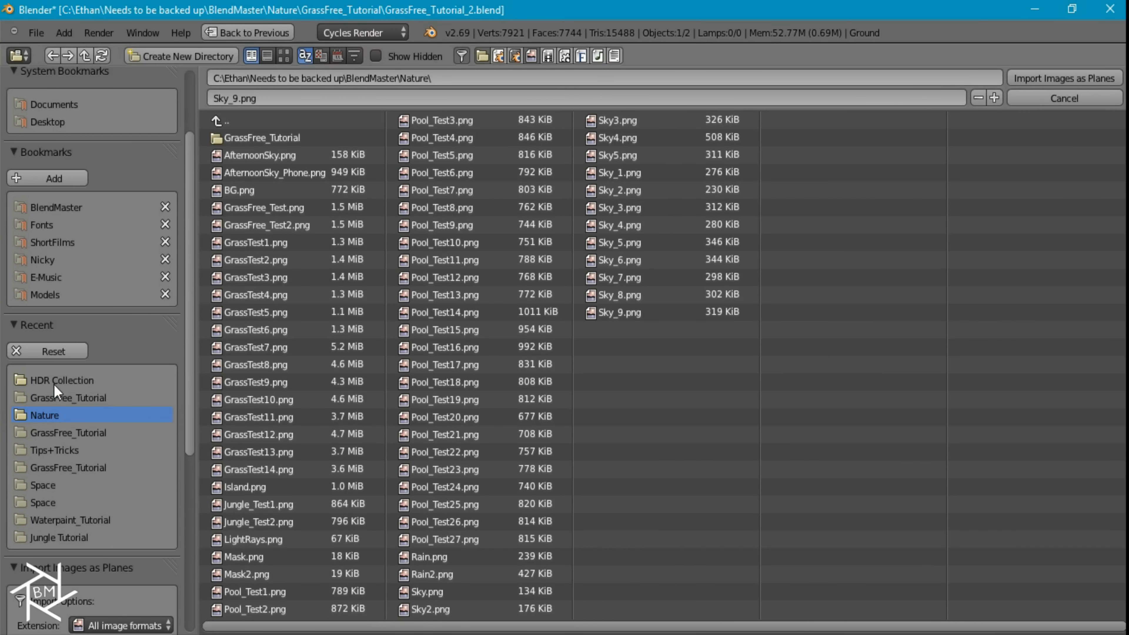
double_click(621, 311)
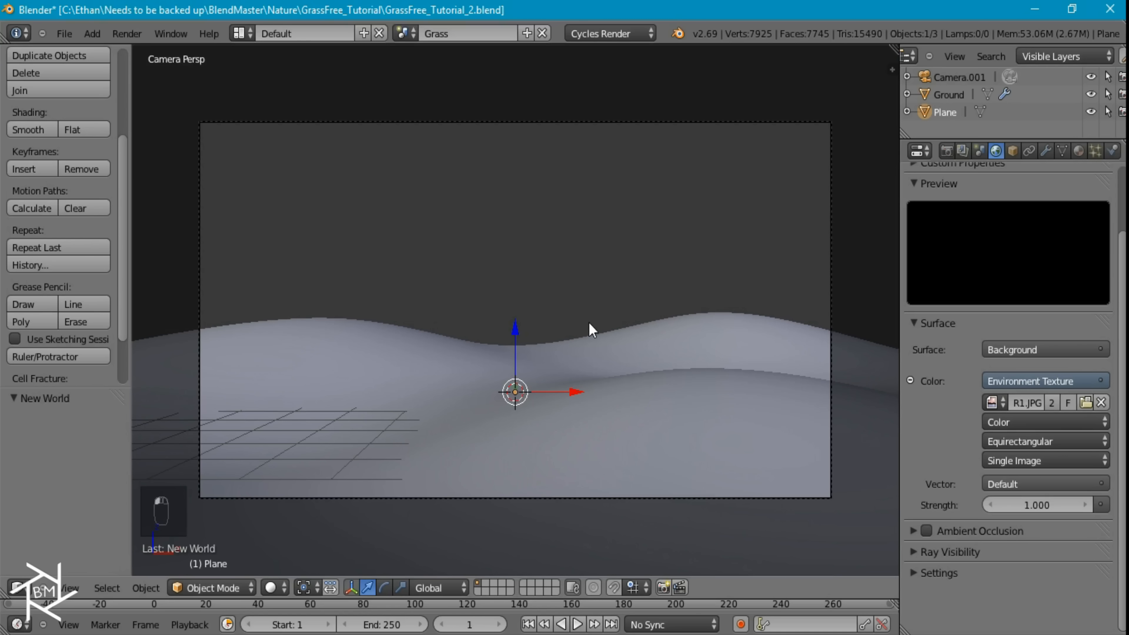
Rotate the sky plane 90° around the X axis
key("r")
key("x")
key("9")
key("0")
key("Return")
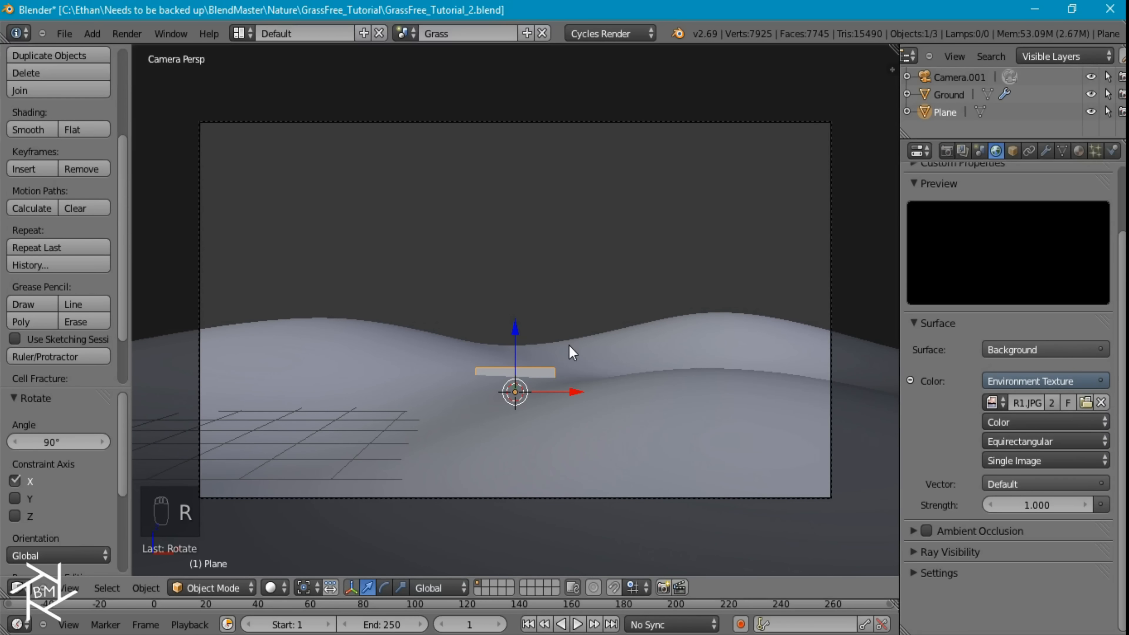
Change the Sky_9 material's surface shader to Emission
left_click(1079, 150)
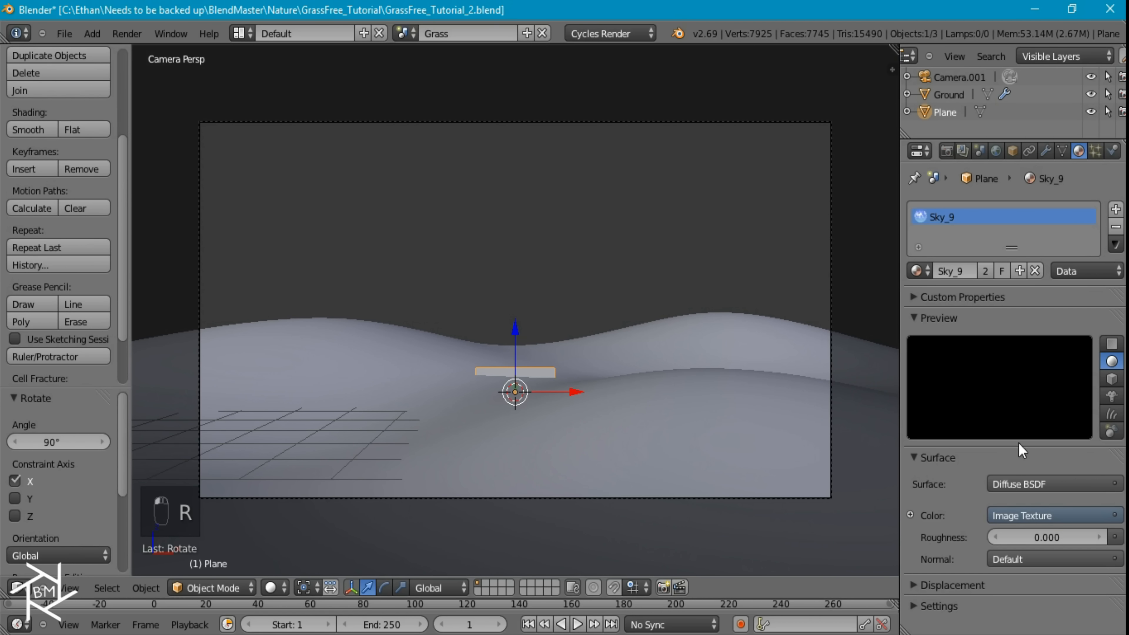
left_click(1031, 484)
left_click(915, 429)
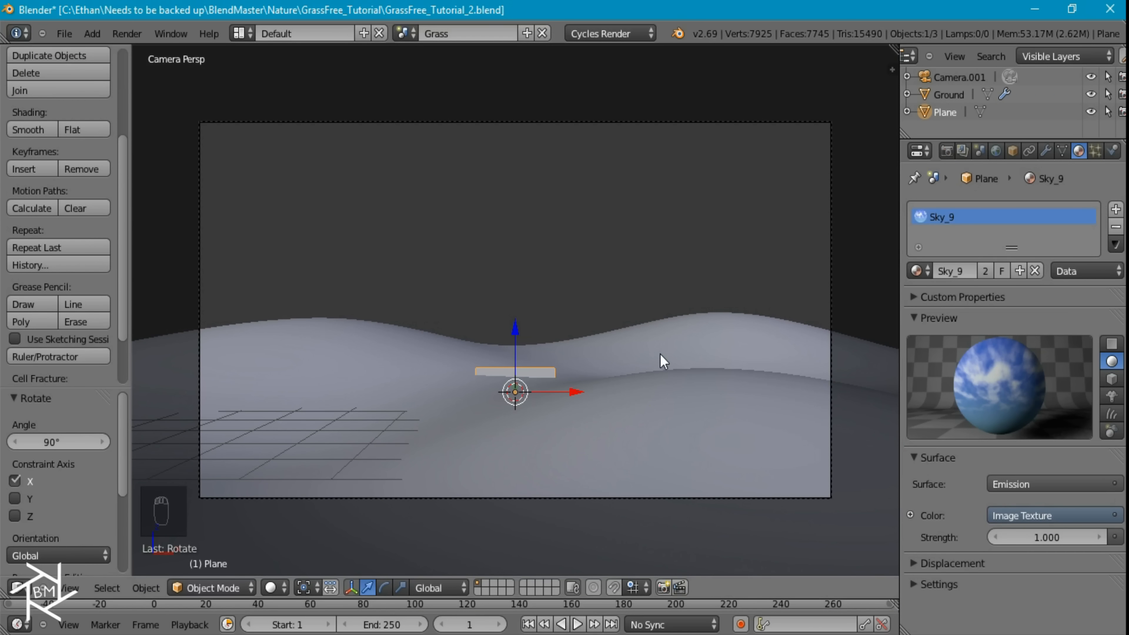
Scale the sky plane by about 5.07 and again by about 1.65, and raise it about 1.67 along Z
key("s")
left_click(593, 380)
key("s")
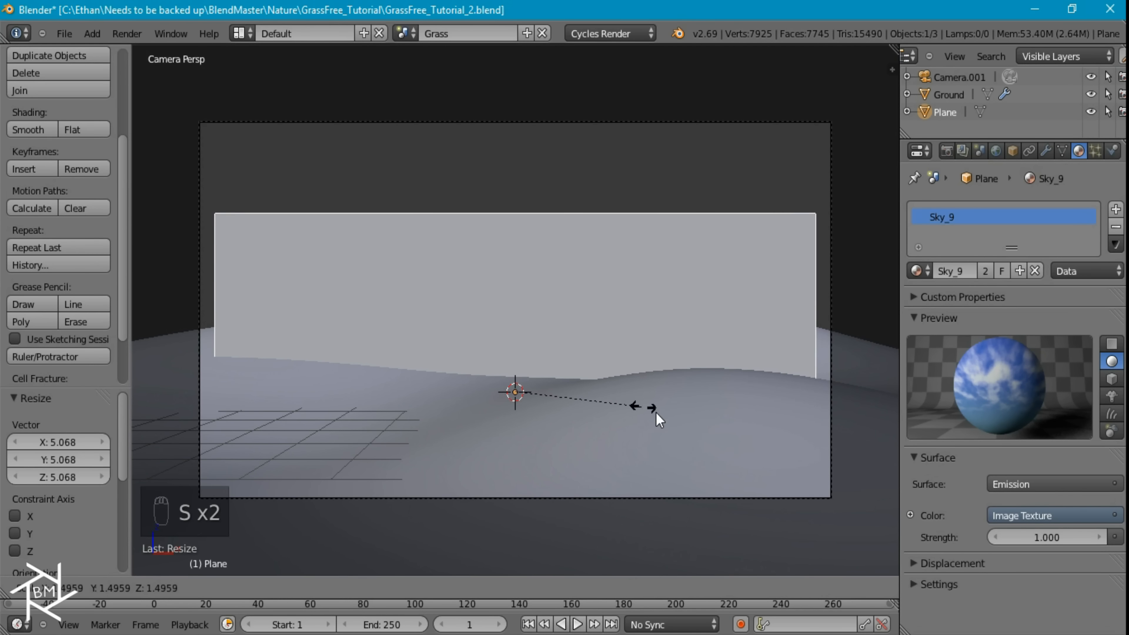
left_click(659, 412)
key("g")
key("z")
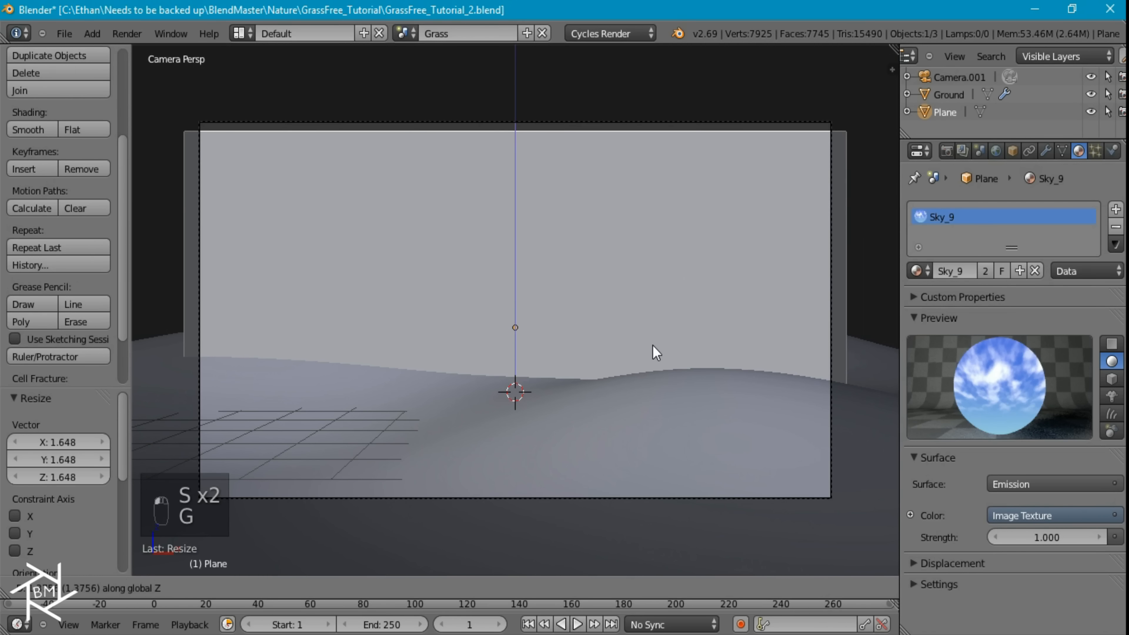
left_click(652, 335)
In the right side view, move the sky plane about 15.87 along Y, behind the ground
key("KP_3")
key("g")
key("z")
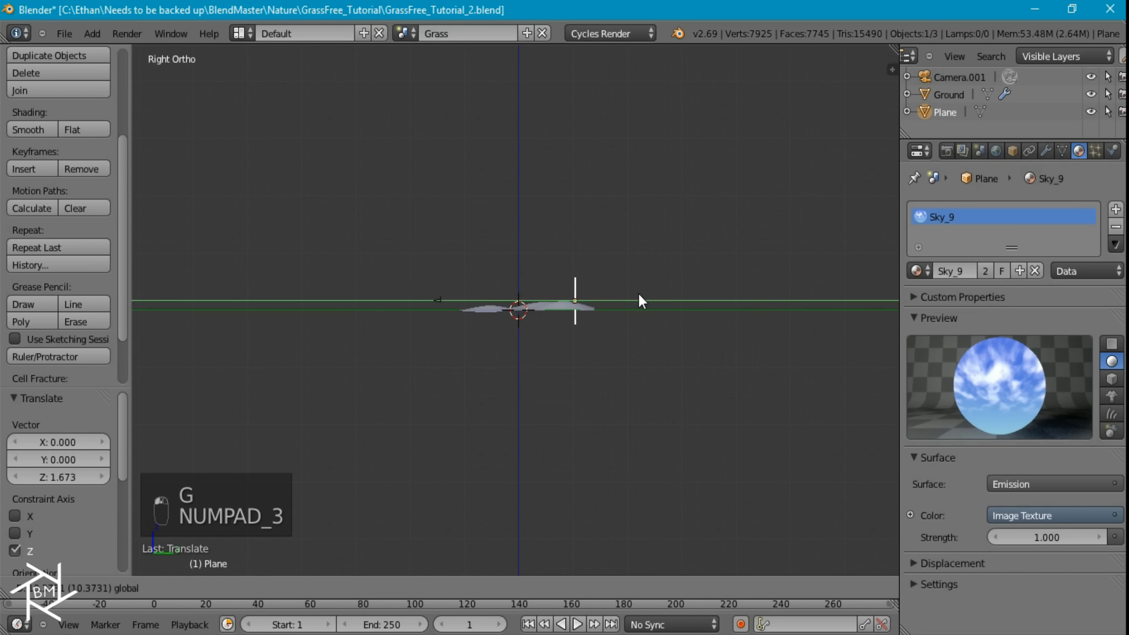
left_click(657, 295)
Scale the sky plane up about 2.5 times and tilt it in the side view
key("s")
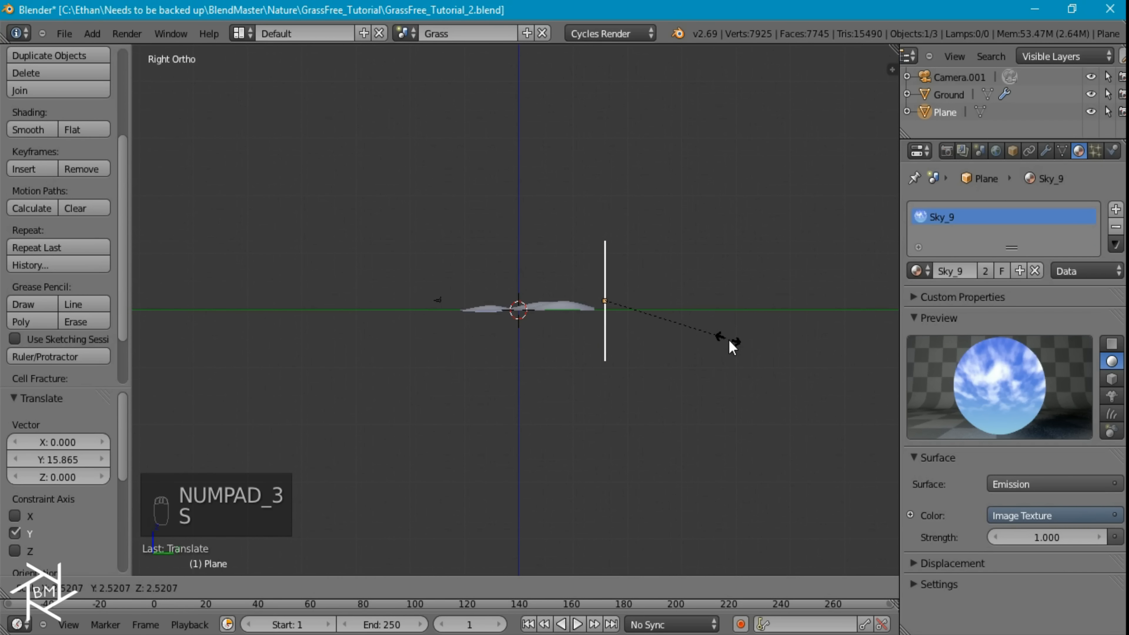
left_click(730, 341)
key("r")
left_click(655, 202)
Move the tilted sky plane about -1.37 along Y and 2.29 along Z, and return to the camera view
key("g")
left_click(648, 189)
key("KP_0")
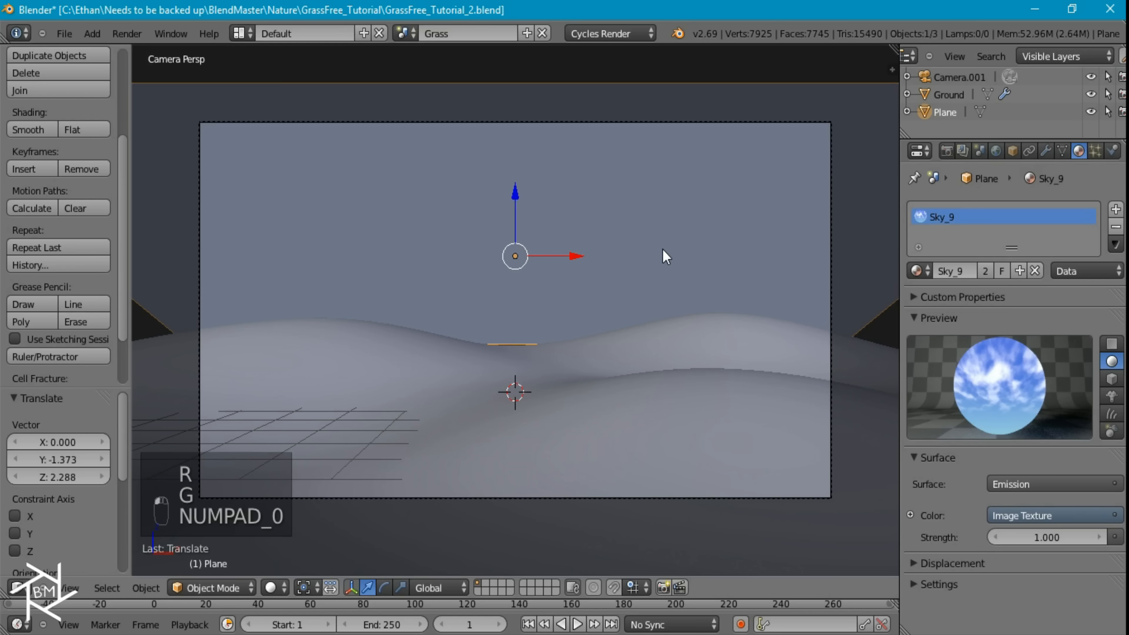
Show the rendered preview and move the sky plane about -3.15 along Y to fill the camera frame
scroll(654, 257, "down", 3)
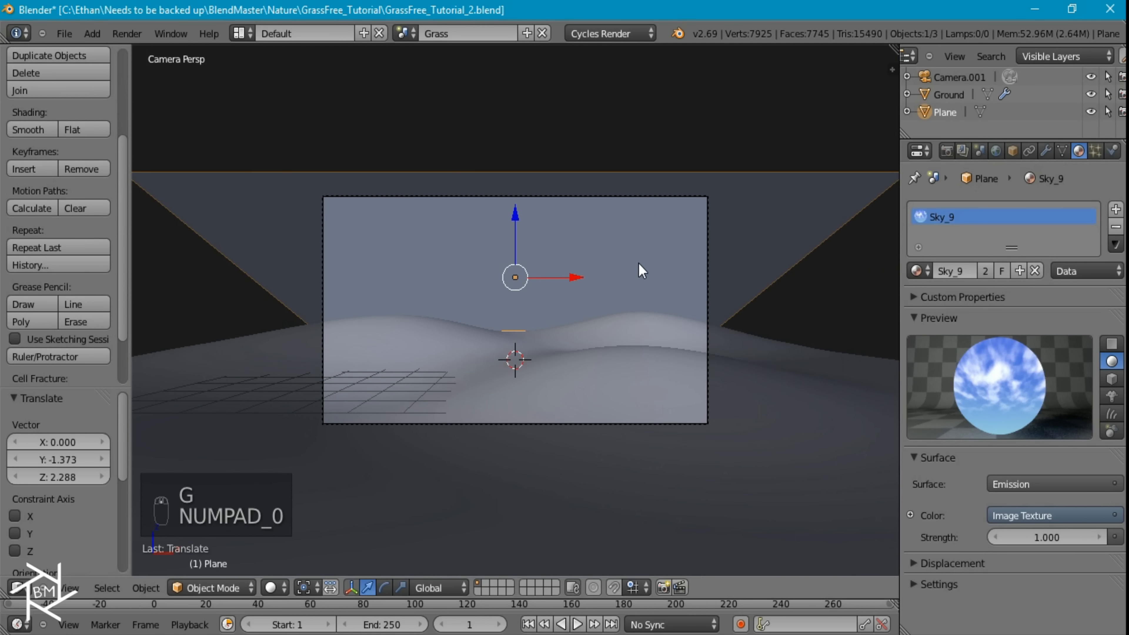
key("shift+z")
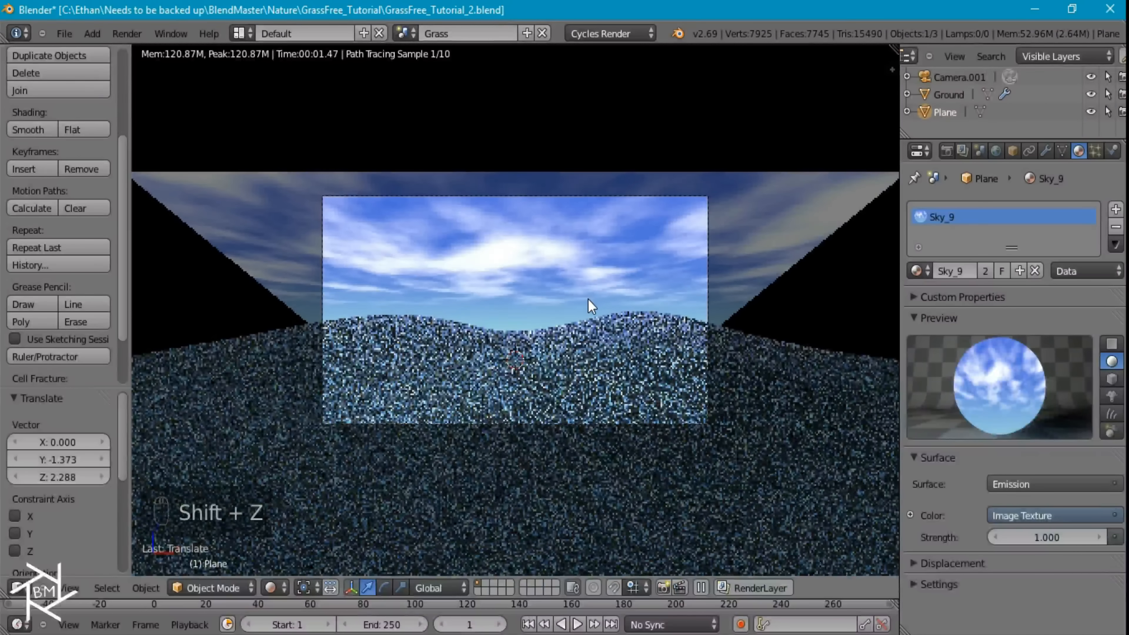
key("g")
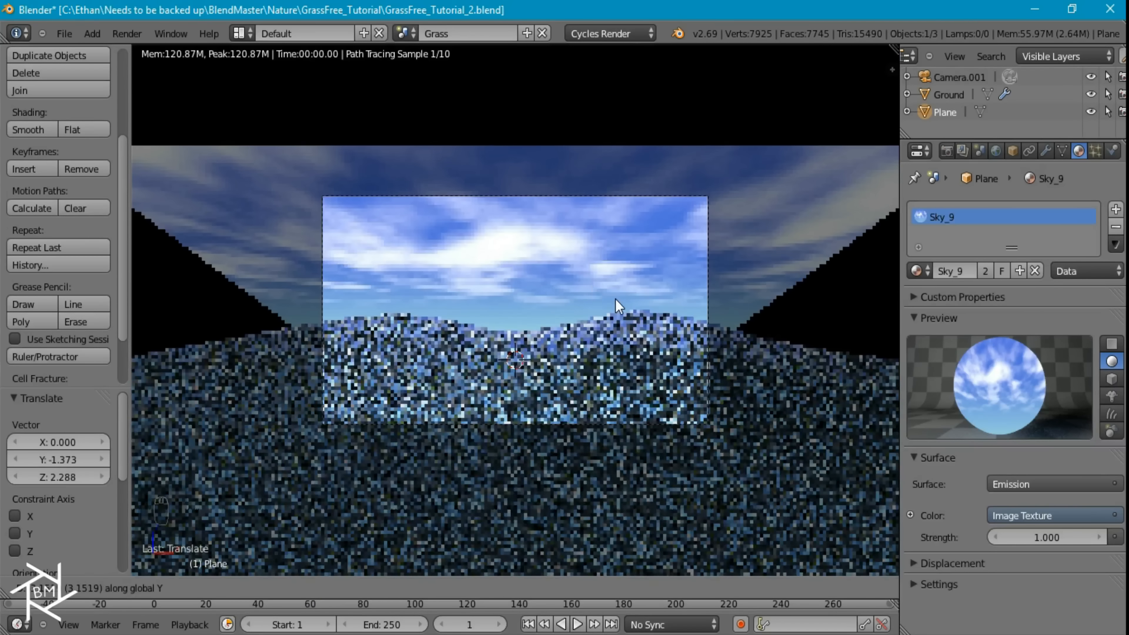
left_click(616, 299)
scroll(637, 318, "up", 3)
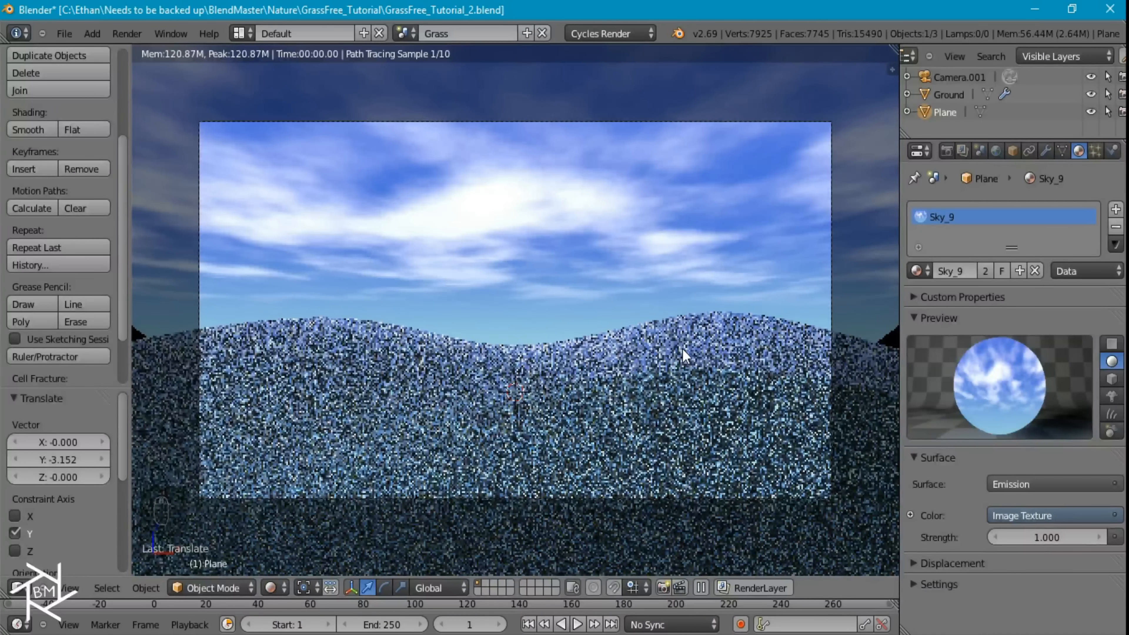
Select the ground and display the scene as wireframe in the camera view
right_click(676, 363)
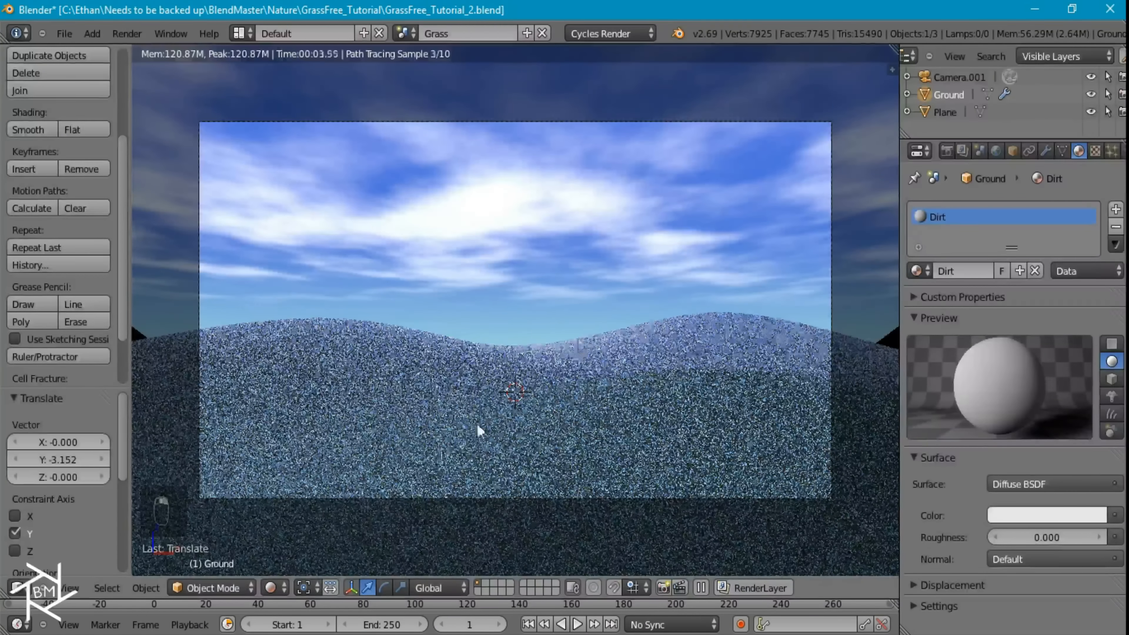
scroll(475, 431, "up", 4)
key("z")
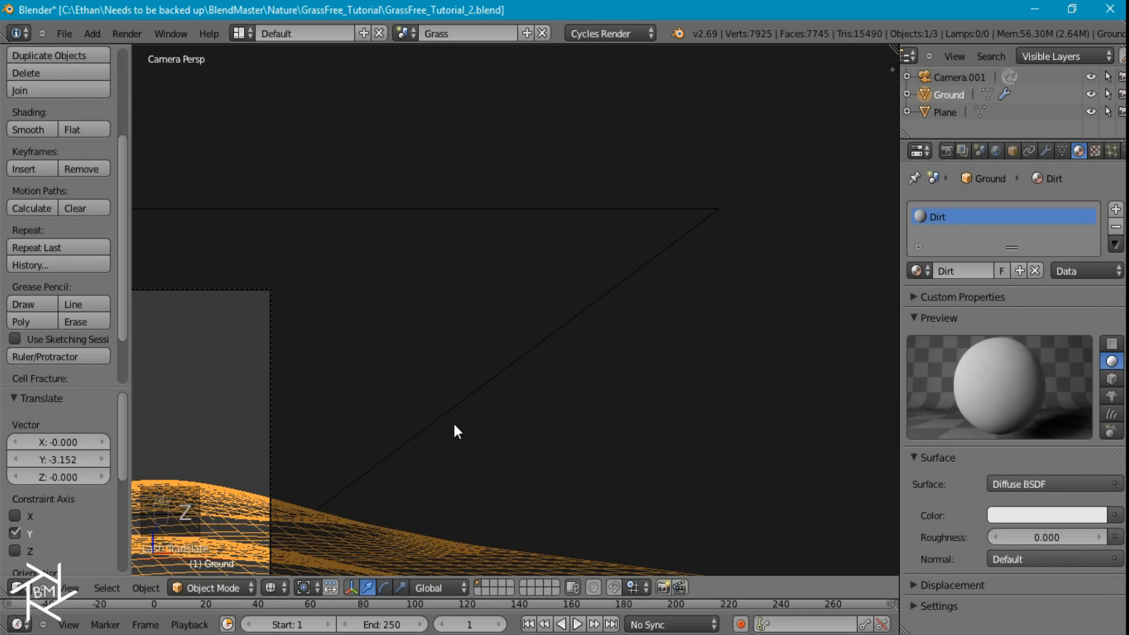
middle_click_drag(454, 424, 763, 201, "shift")
mouse_move(360, 374)
middle_mouse_down("shift")
mouse_move(692, 286)
mouse_move(560, 344)
middle_mouse_up("shift")
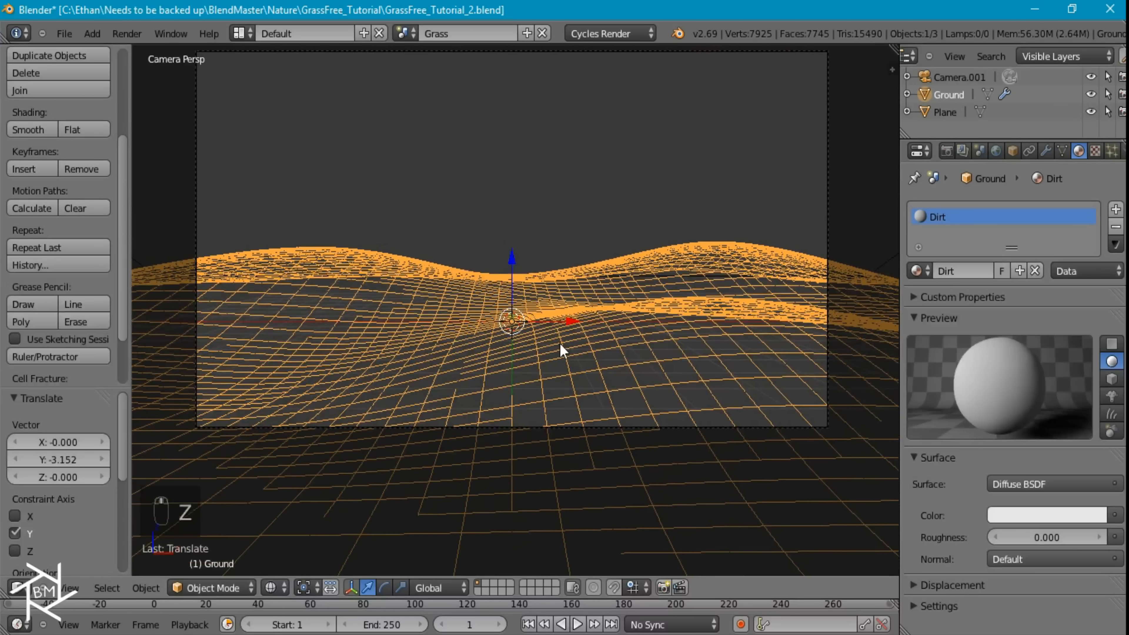
Set a wide render border across the ground in the camera view and switch to the rendered preview
scroll(561, 343, "down", 3)
key("ctrl+b")
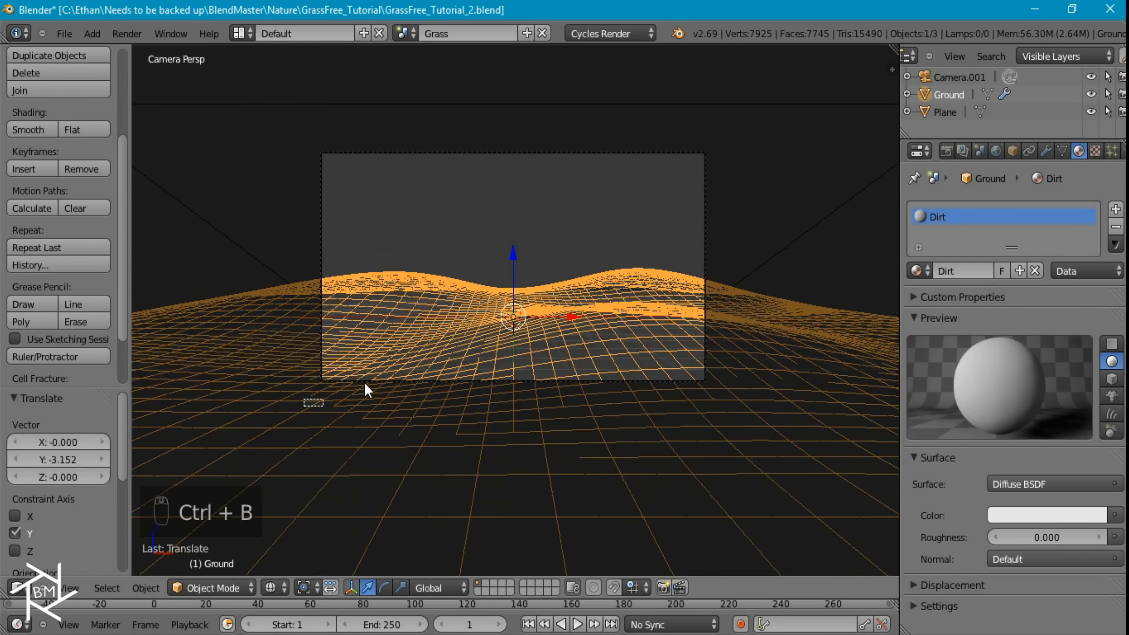
left_click_drag(365, 390, 753, 300)
scroll(634, 360, "up", 3)
middle_click_drag(635, 354, 670, 317, "shift")
key("shift+z")
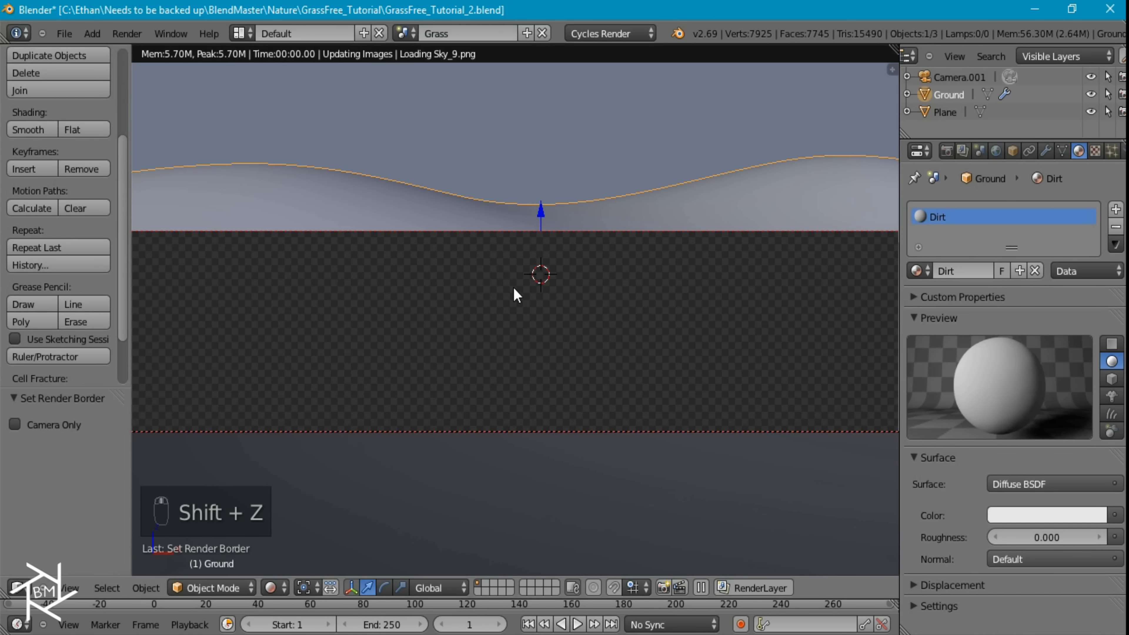
Redraw the render border as a smaller region over the middle of the ground
key("ctrl+b")
left_click_drag(443, 211, 669, 460)
scroll(630, 361, "up", 3)
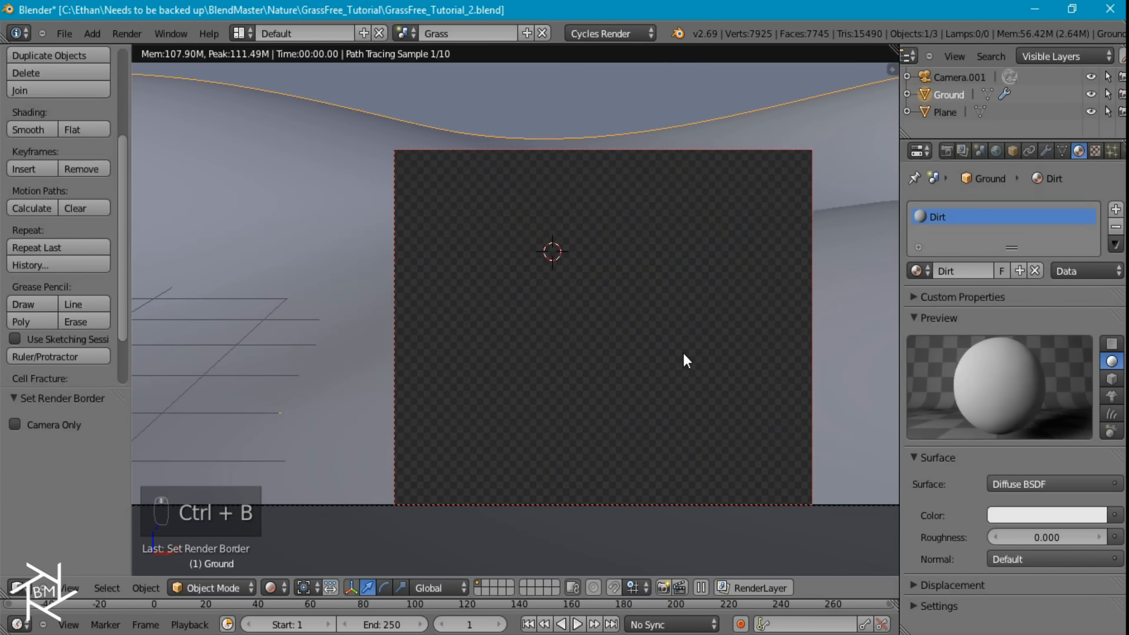
Split the 3D view into an upper and a lower area and recenter the upper view on the rendered region
left_click_drag(5, 594, 66, 396)
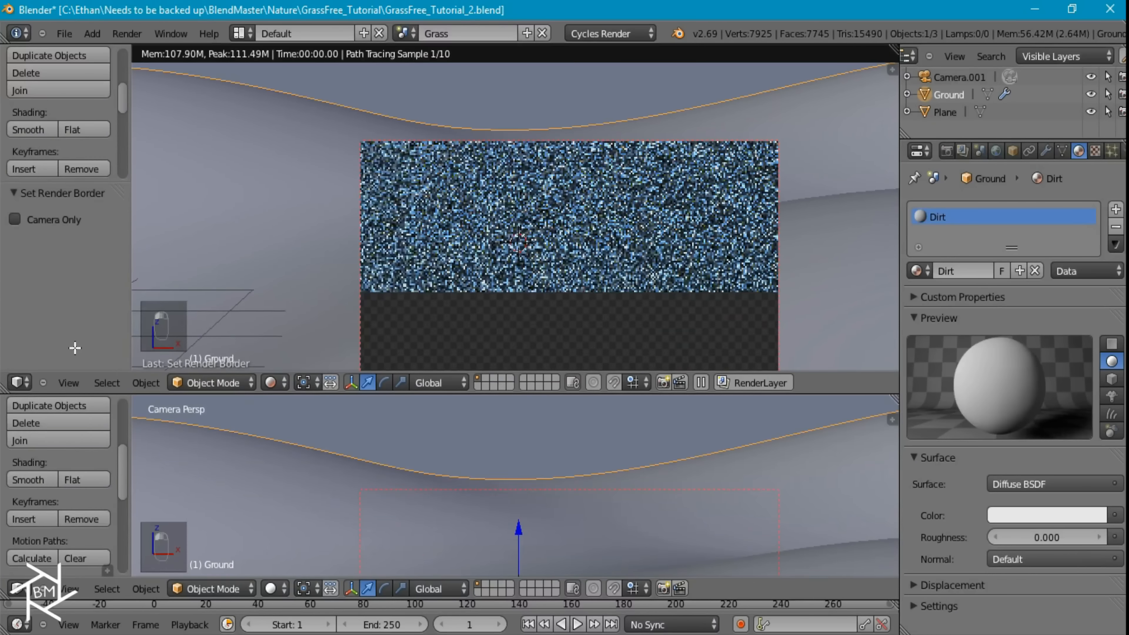
left_click_drag(75, 348, 76, 346)
middle_click_drag(661, 238, 672, 145, "shift")
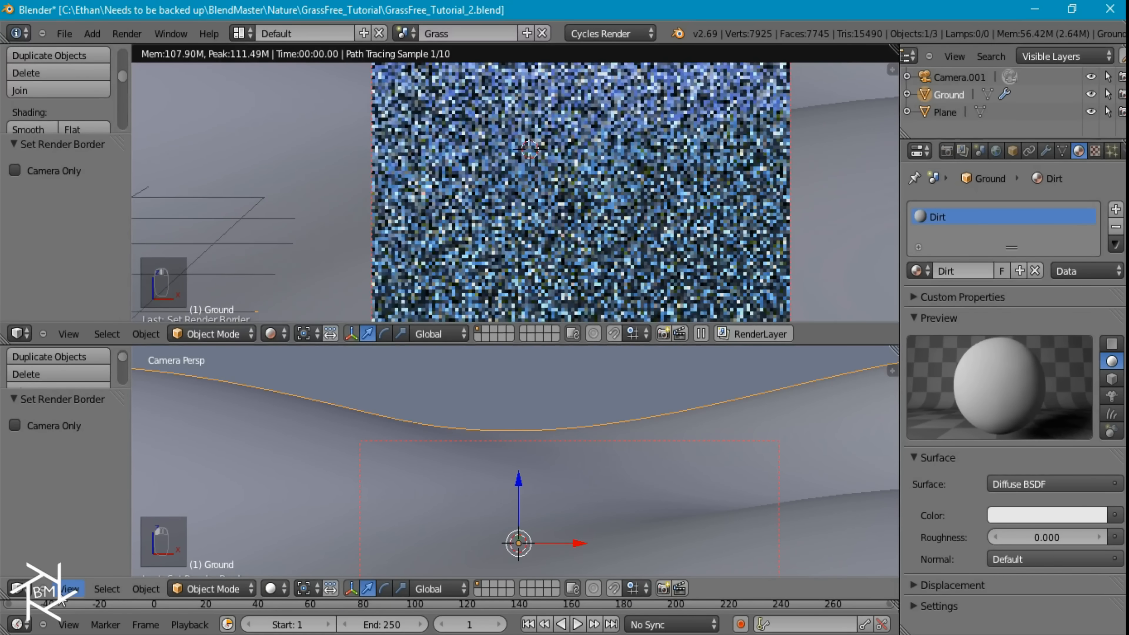
Switch the lower area to the Node Editor and move the Diffuse BSDF node away from the Material Output
left_click(18, 589)
left_click(67, 387)
scroll(398, 466, "up", 5)
middle_click_drag(354, 458, 506, 460)
right_click(456, 452)
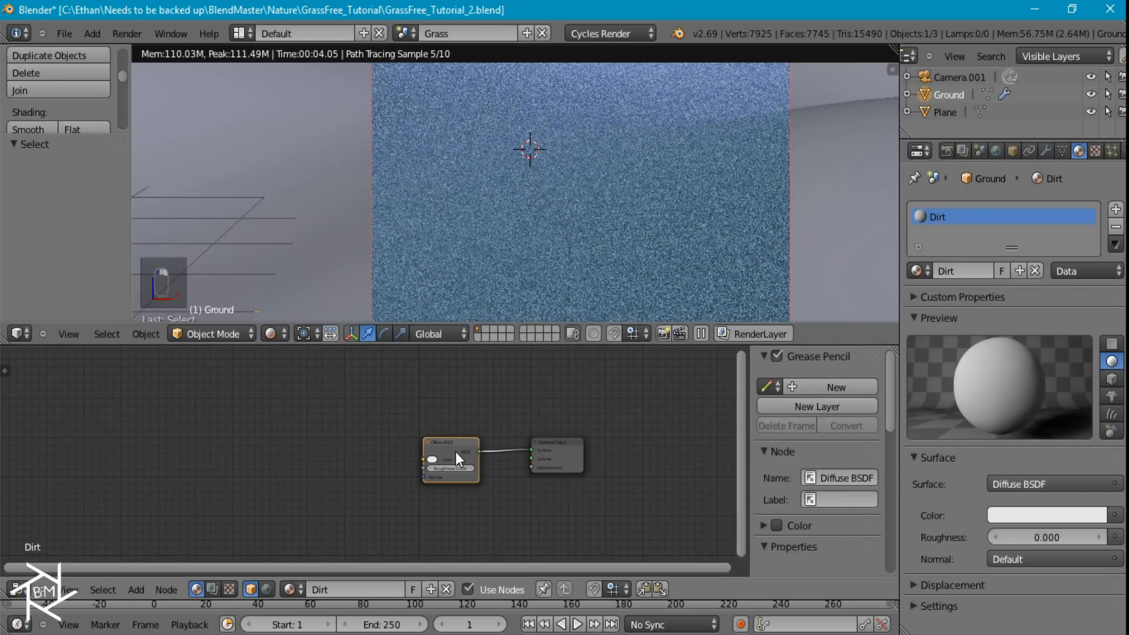
key("g")
left_click(272, 439)
Insert a Mix Shader node into the link between the Diffuse BSDF and the Material Output
key("shift+a")
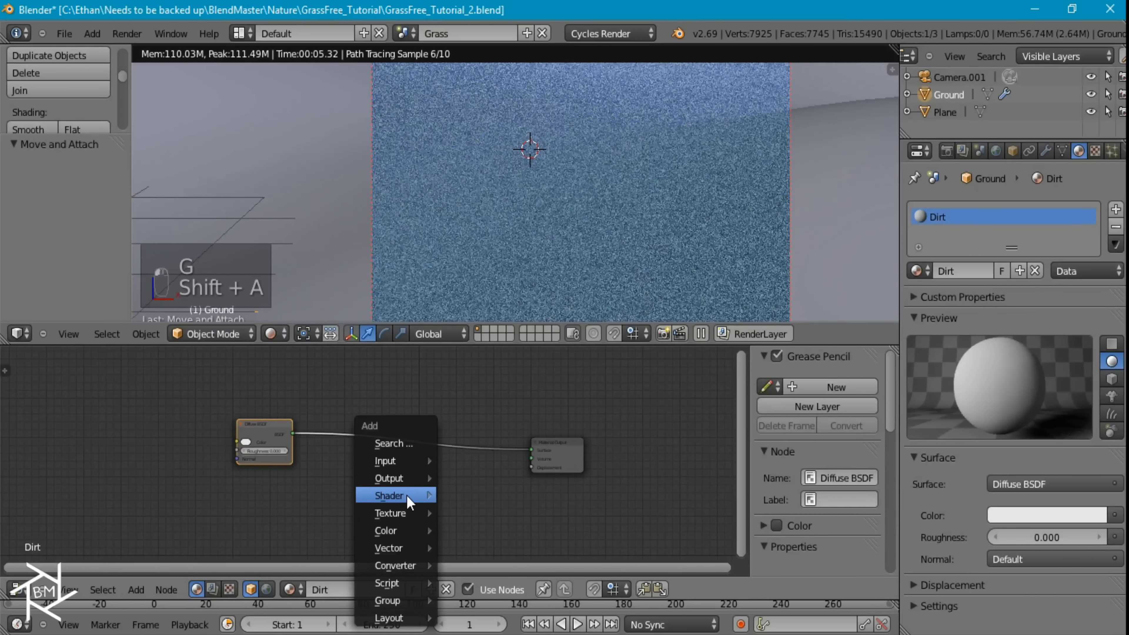
mouse_move(407, 497)
left_click(501, 189)
left_click(377, 432)
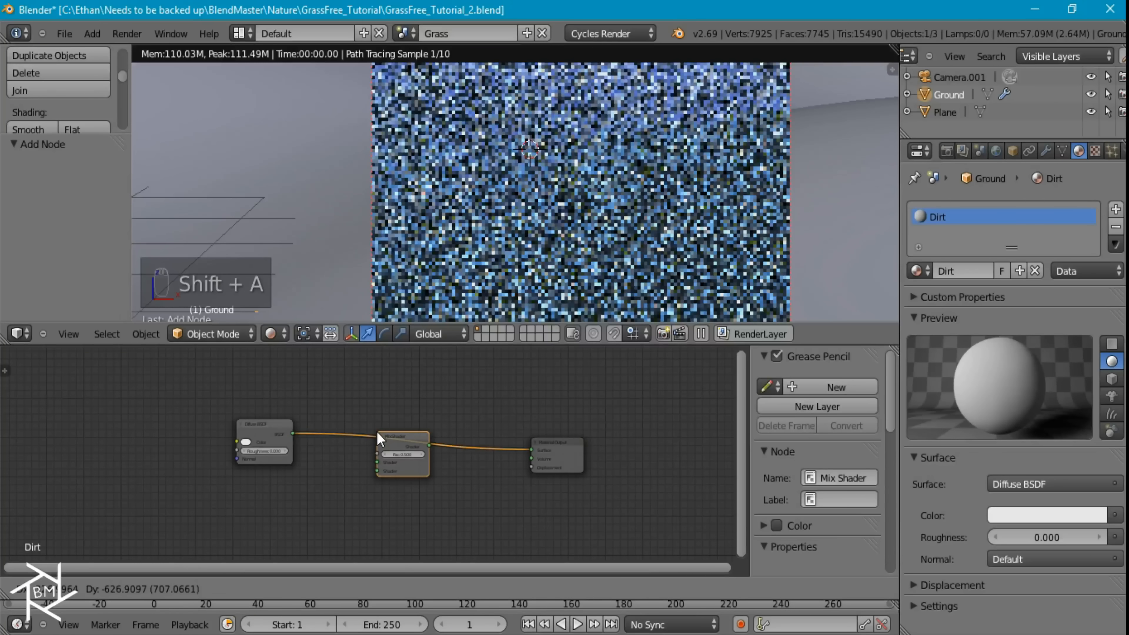
Add a Glossy BSDF node below the Diffuse BSDF and connect it to the Mix Shader's second shader input
key("shift+a")
mouse_move(377, 434)
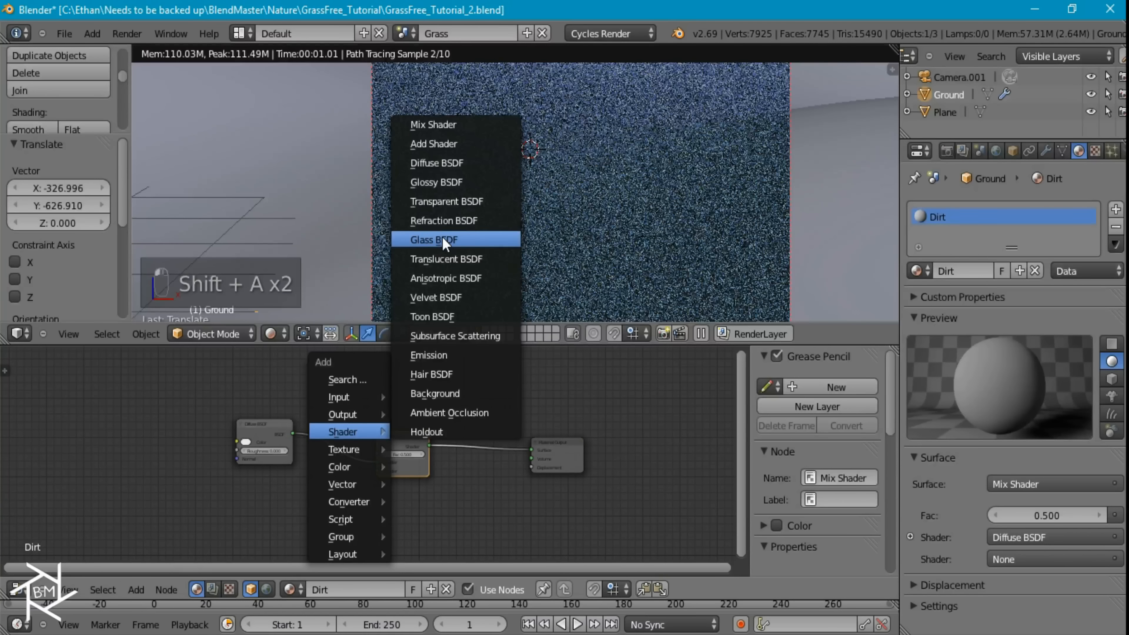
left_click(439, 182)
left_click(237, 478)
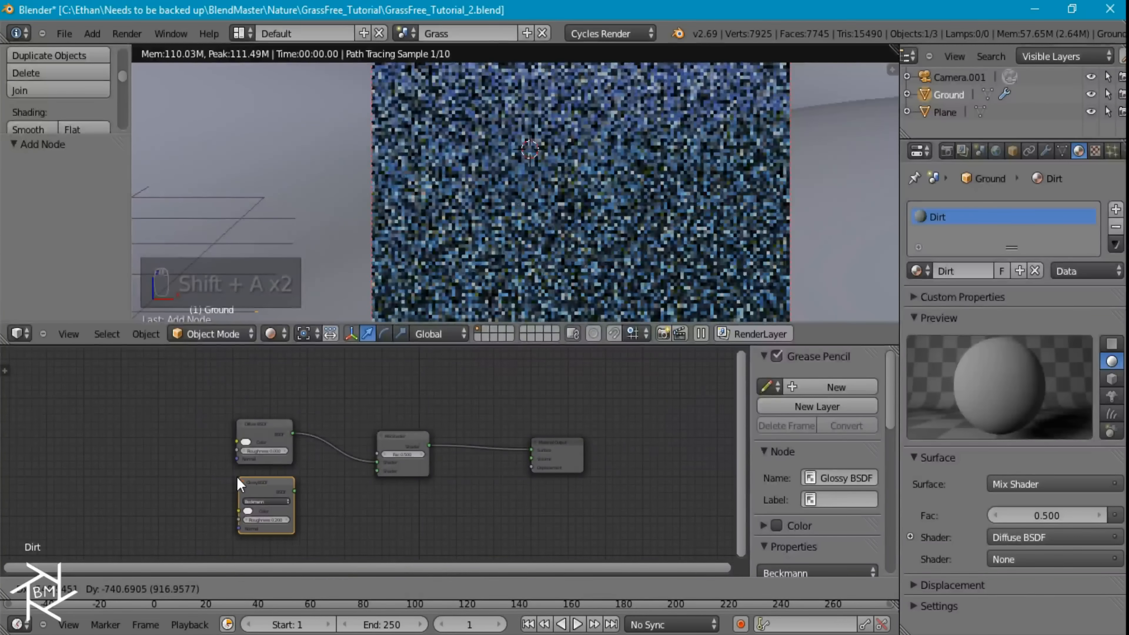
left_click_drag(290, 491, 379, 470)
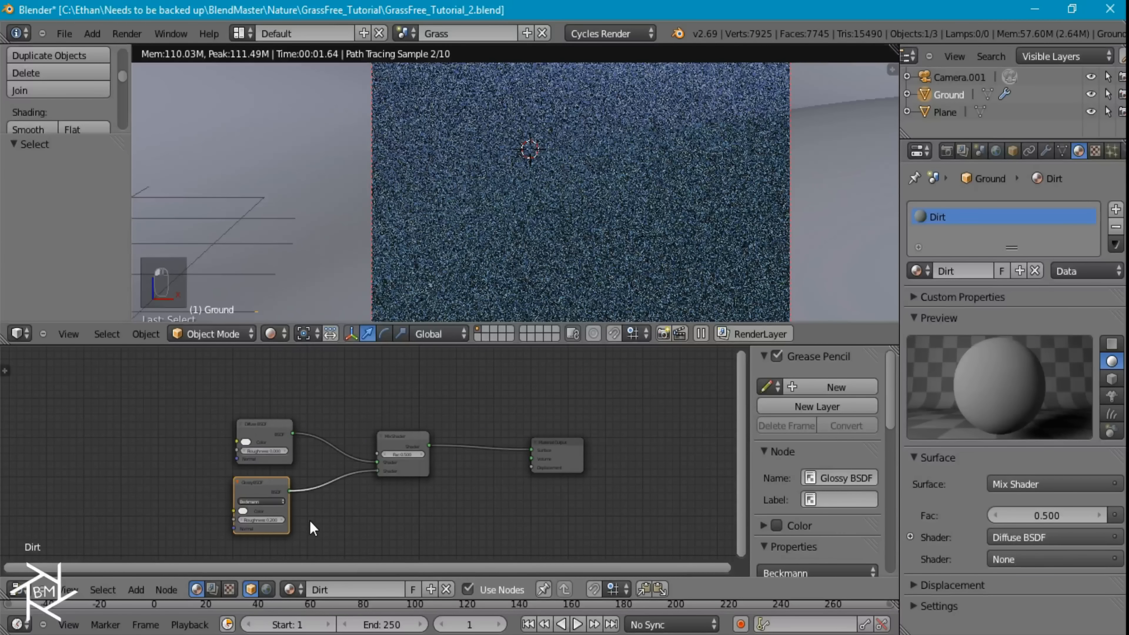
Set the Glossy BSDF's roughness to 0.500
middle_click_drag(309, 524, 438, 472)
scroll(438, 474, "up", 3)
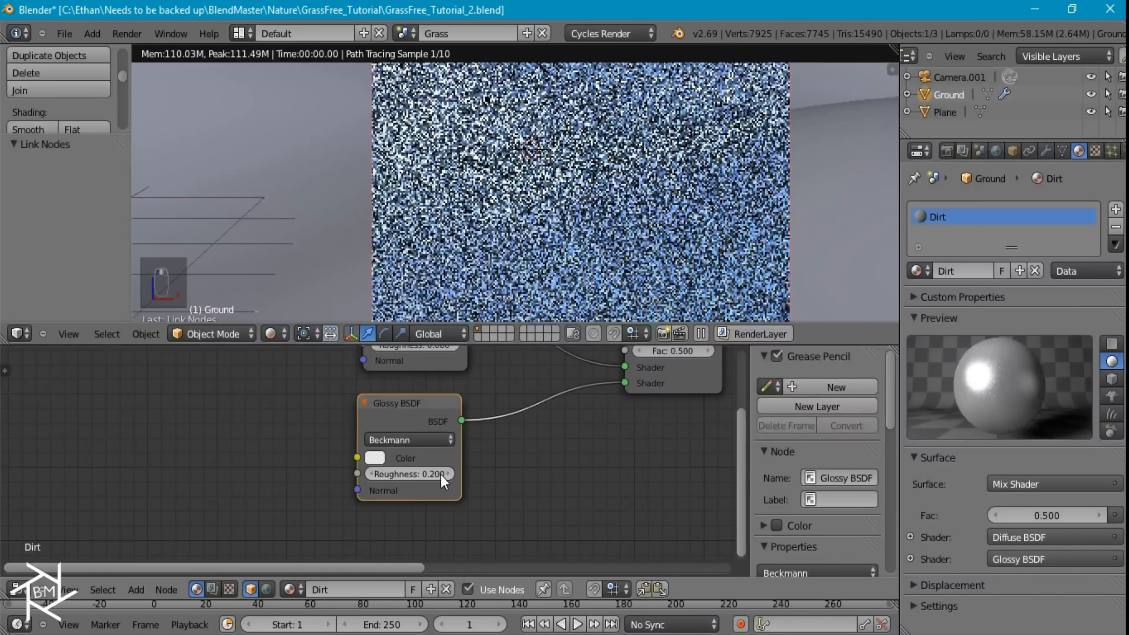
left_click_drag(445, 479, 531, 459)
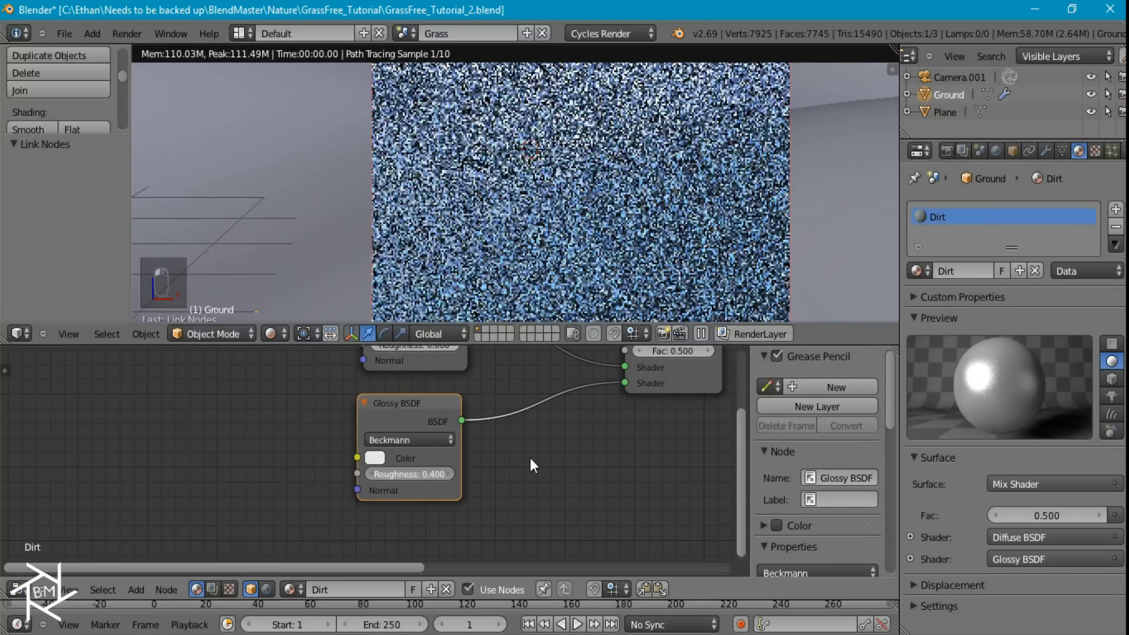
left_click_drag(397, 452, 427, 449)
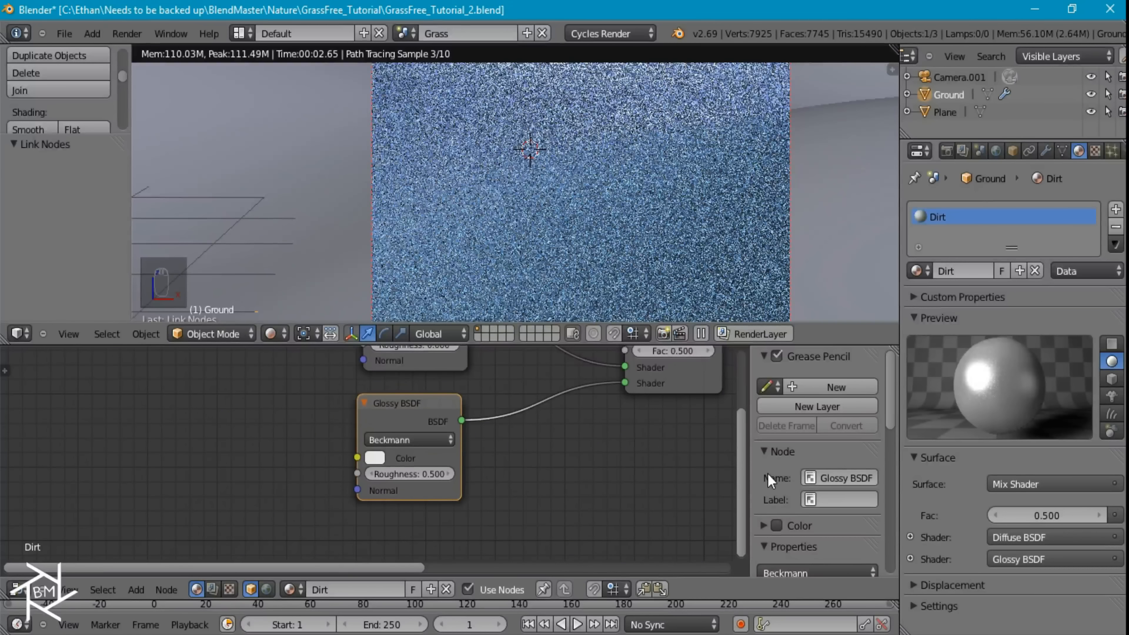
Set the Diffuse BSDF's roughness to 1.000
middle_click_drag(504, 459, 578, 520)
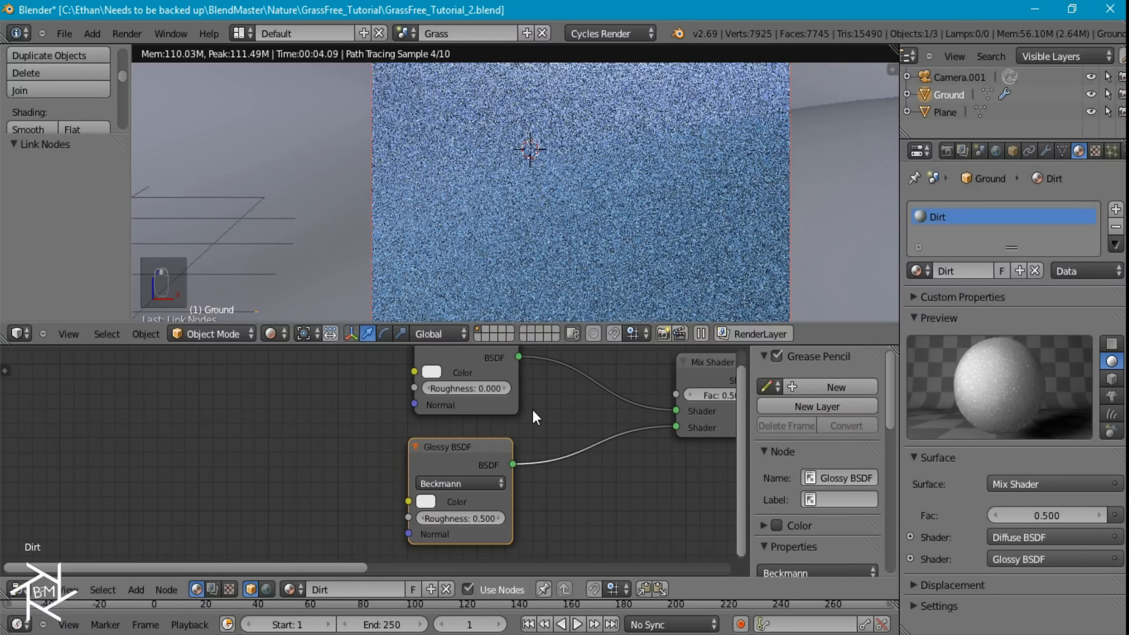
middle_click_drag(468, 388, 467, 424)
left_click(466, 424)
type("1")
key("Return")
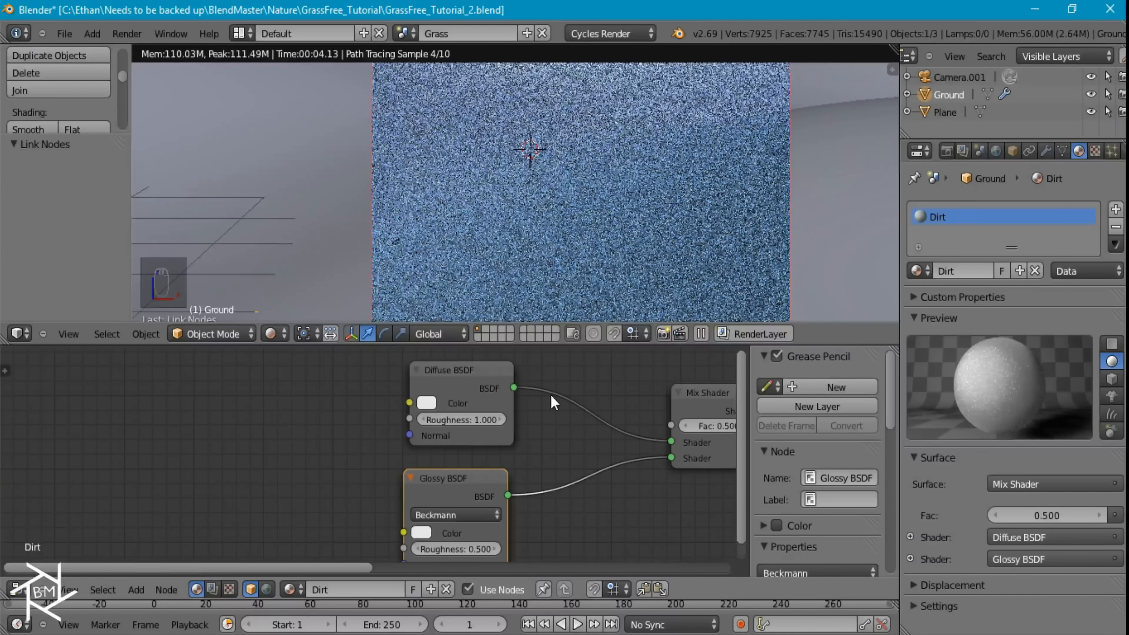
Change the Glossy BSDF's color to a muted sandy brown
middle_click_drag(479, 484, 467, 446)
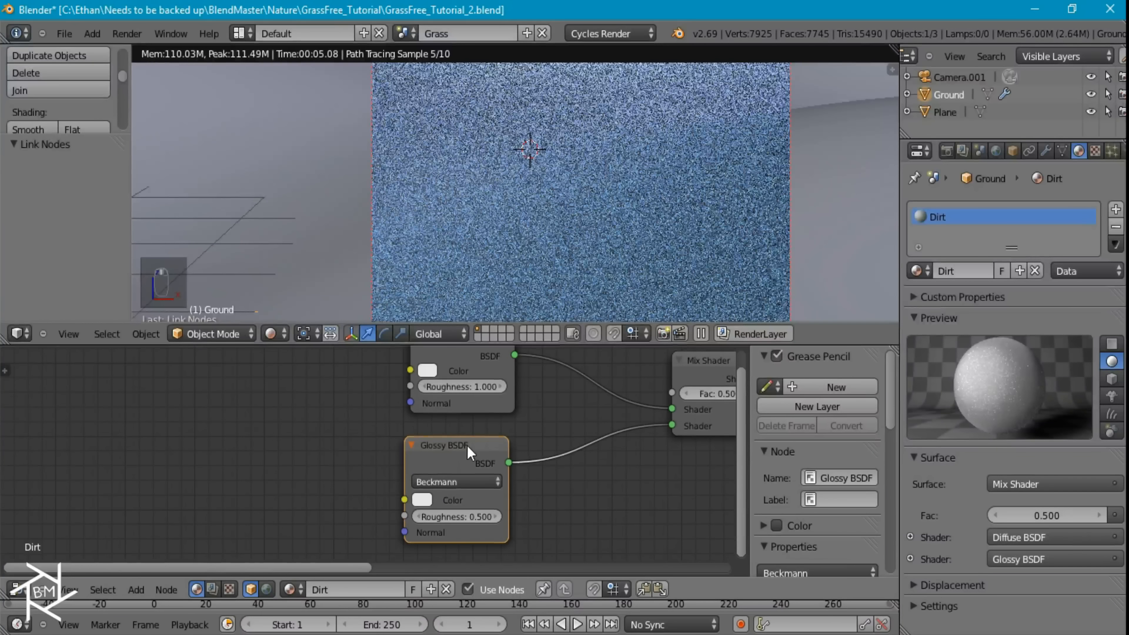
left_click(418, 500)
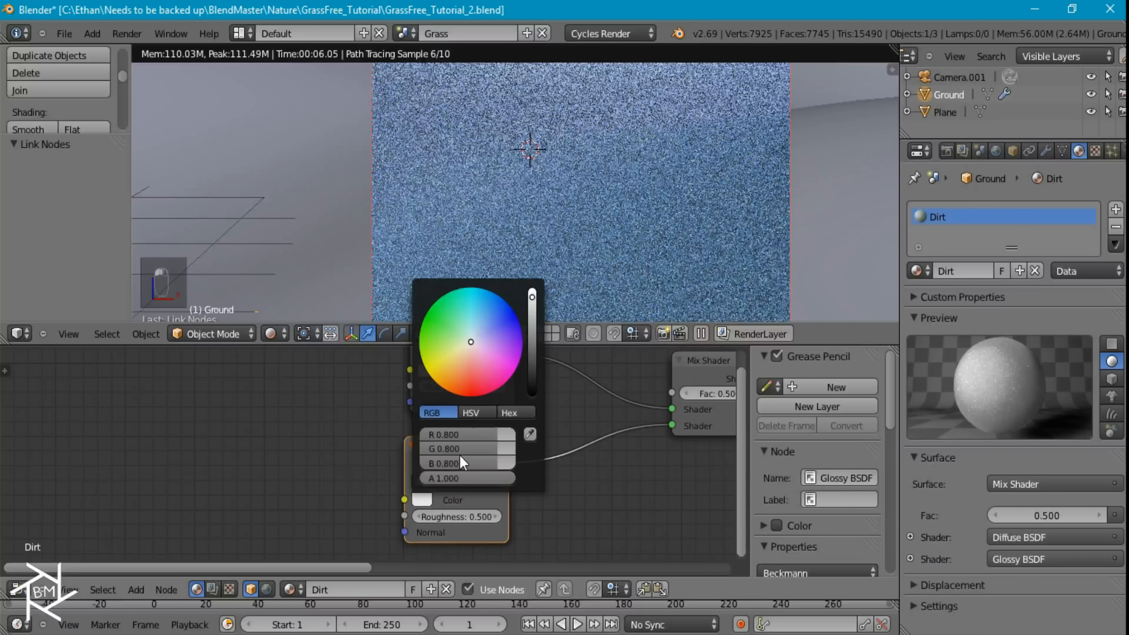
left_click(459, 387)
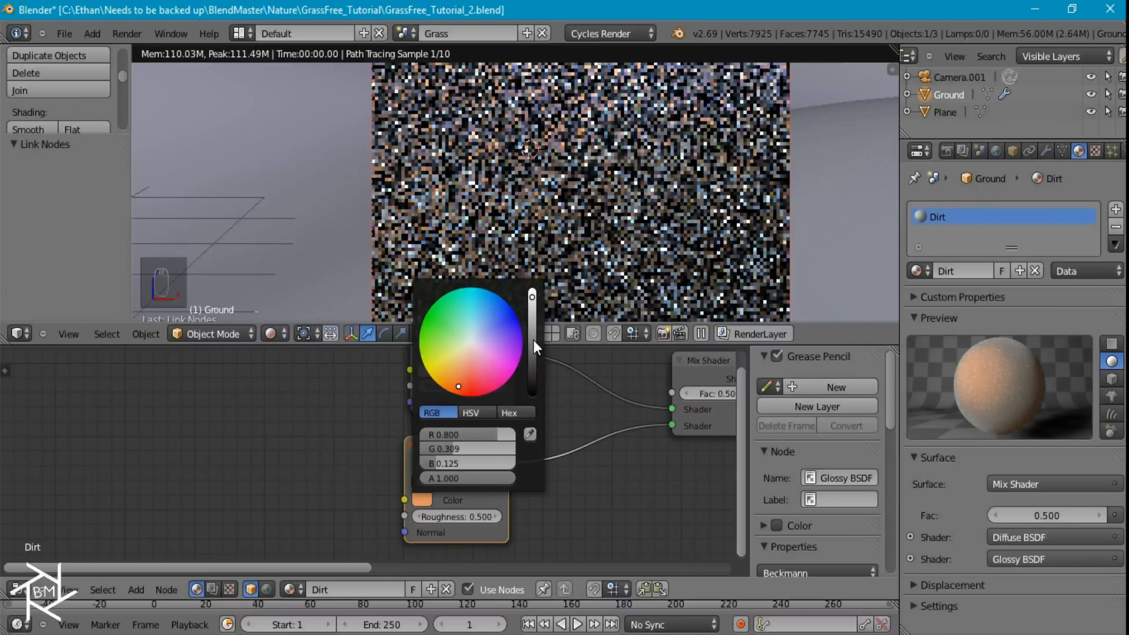
left_click(533, 341)
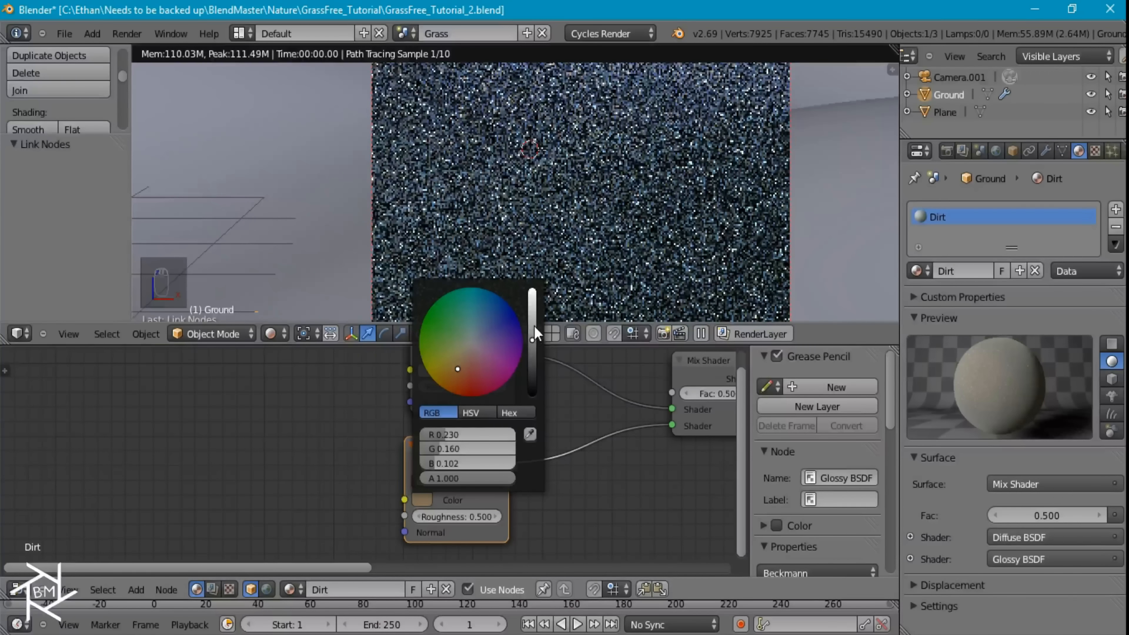
left_click(535, 325)
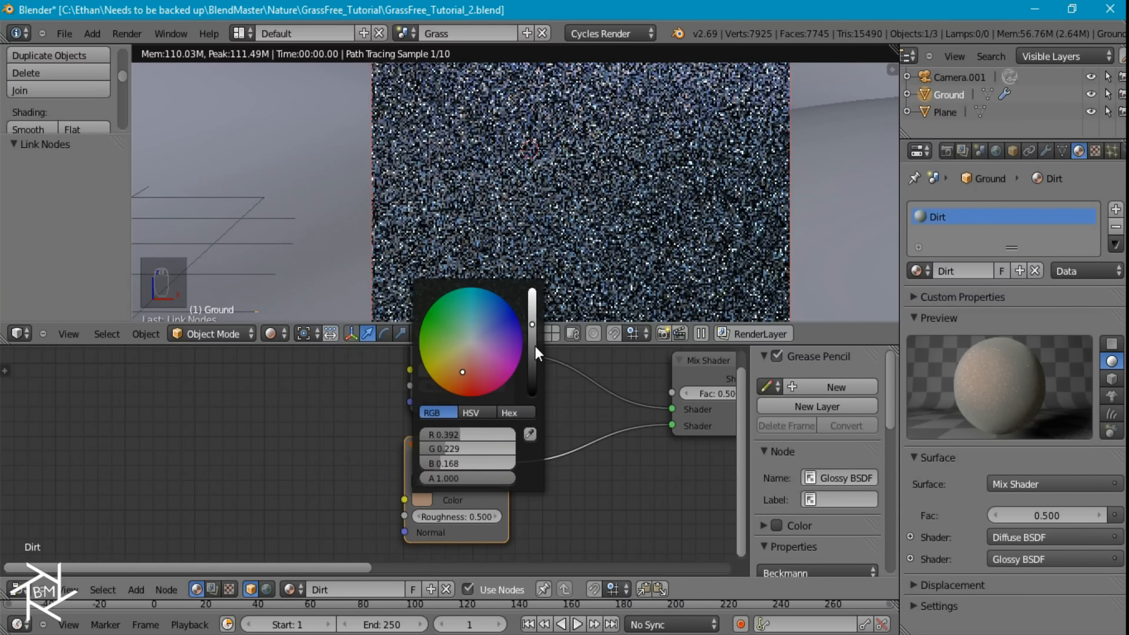
left_click(454, 371)
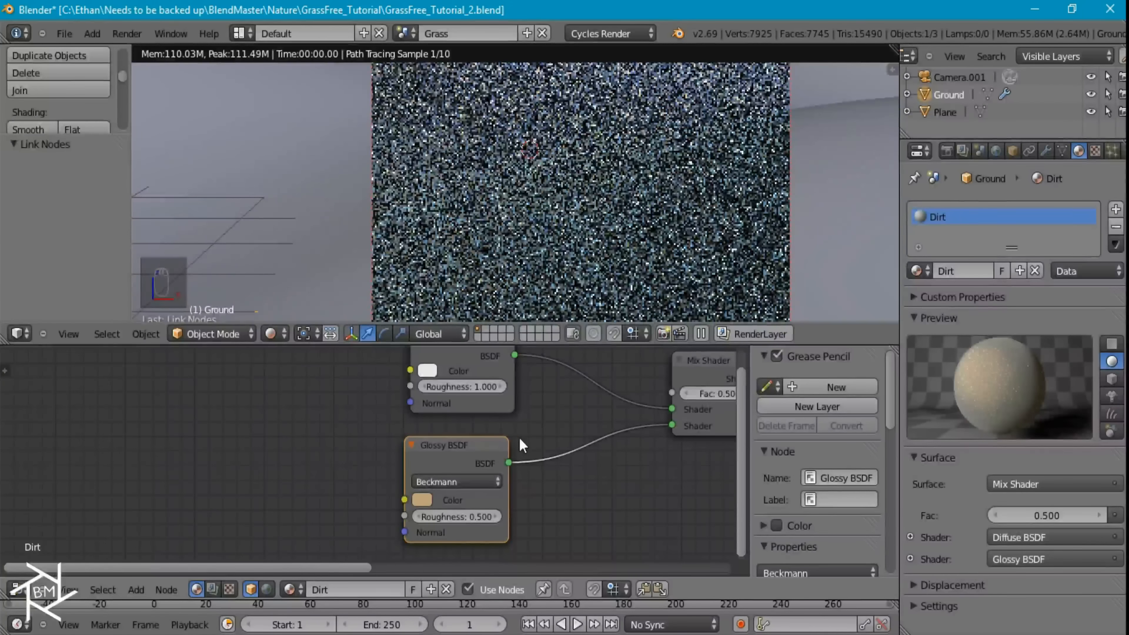
Add a Fresnel node with an IOR of 1.333 above the Diffuse BSDF and connect it to the Mix Shader's Fac input
middle_click_drag(557, 370, 510, 444)
scroll(511, 440, "down", 3)
middle_click_drag(456, 356, 463, 426)
key("shift+a")
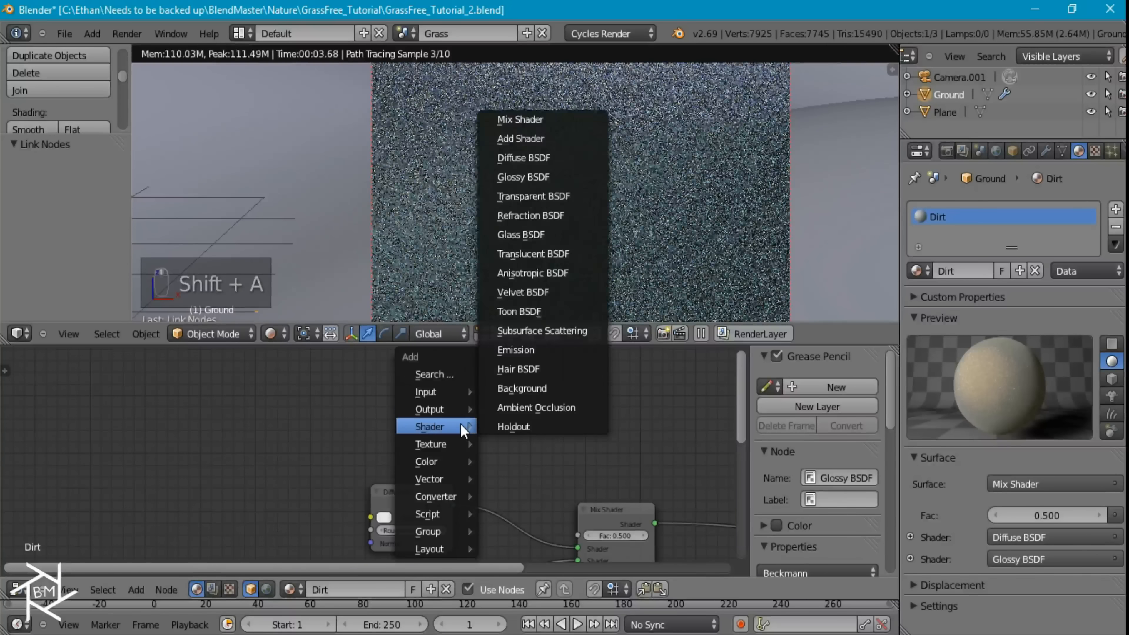
mouse_move(441, 386)
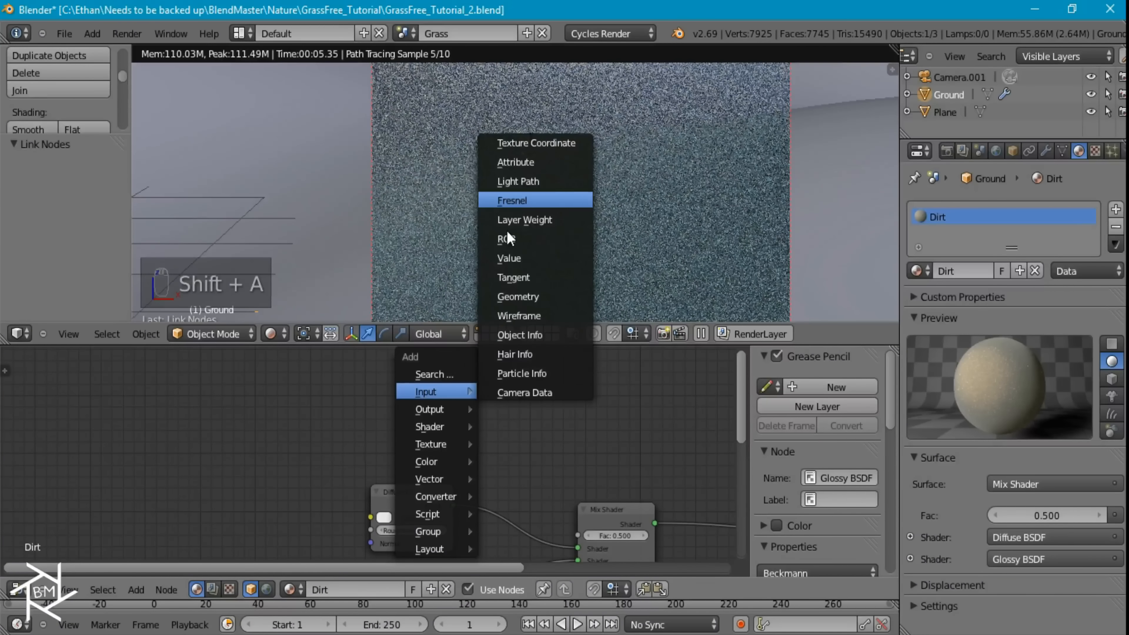
left_click(513, 200)
left_click(383, 439)
left_click(413, 452)
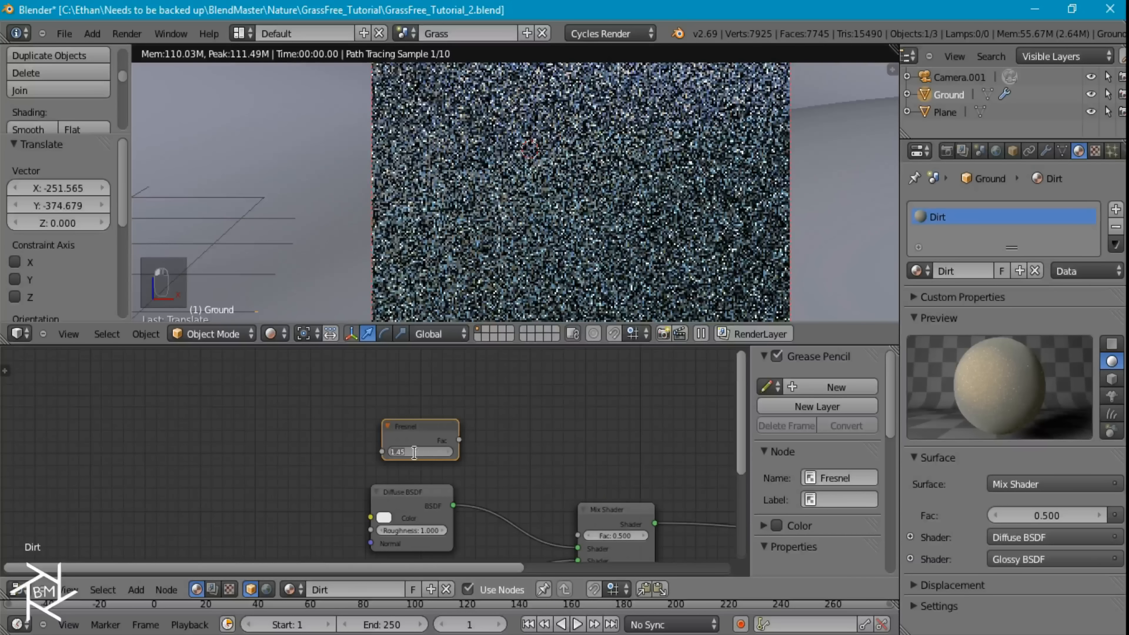
type("1.333")
key("Return")
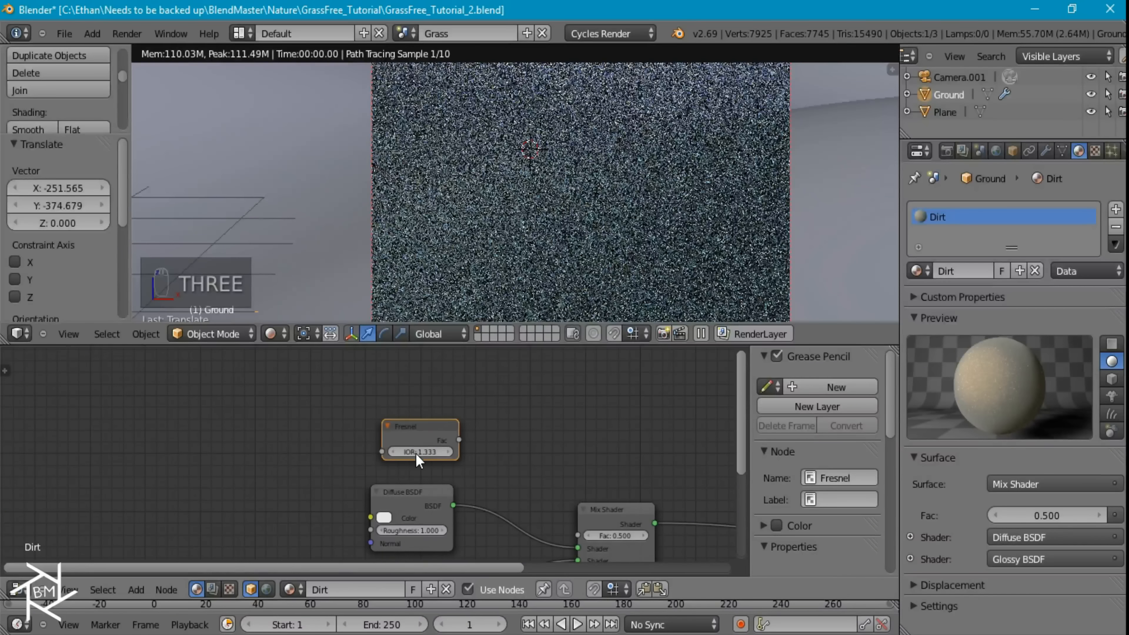
left_click_drag(459, 439, 578, 536)
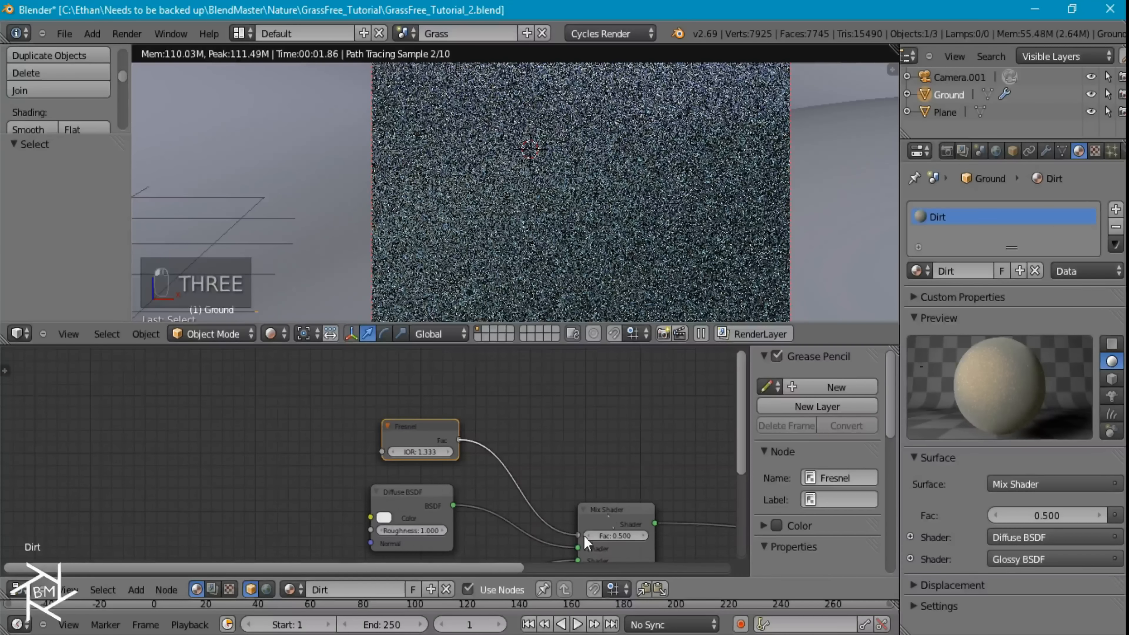
Redraw the render border as a wide, low strip from the middle of the ground to the camera frame's edge
scroll(622, 206, "down", 6)
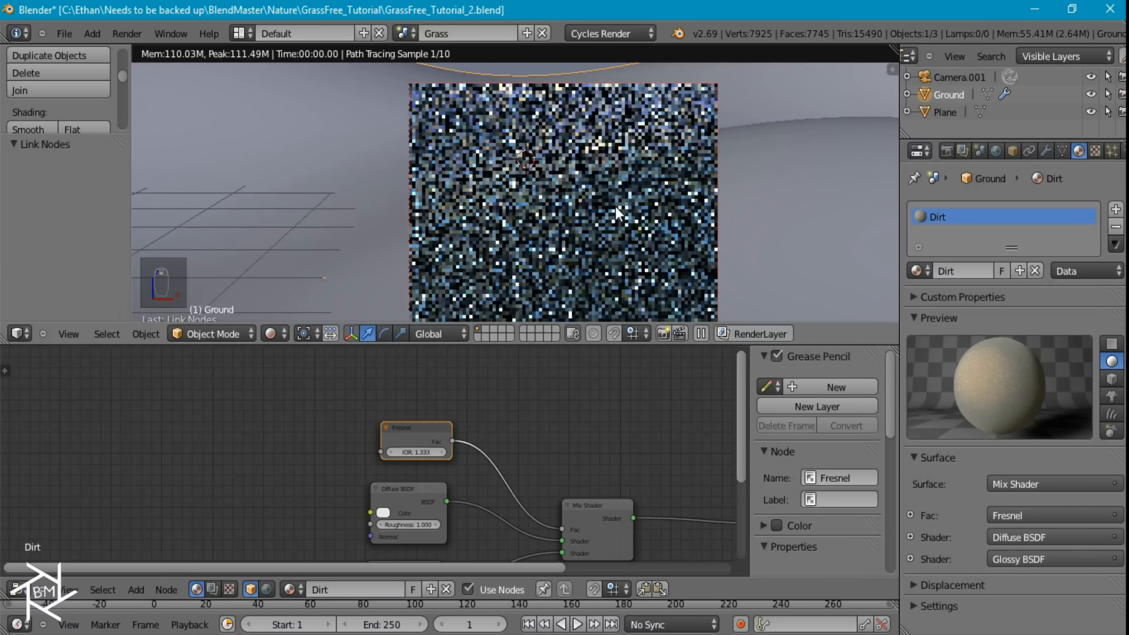
key("ctrl+b")
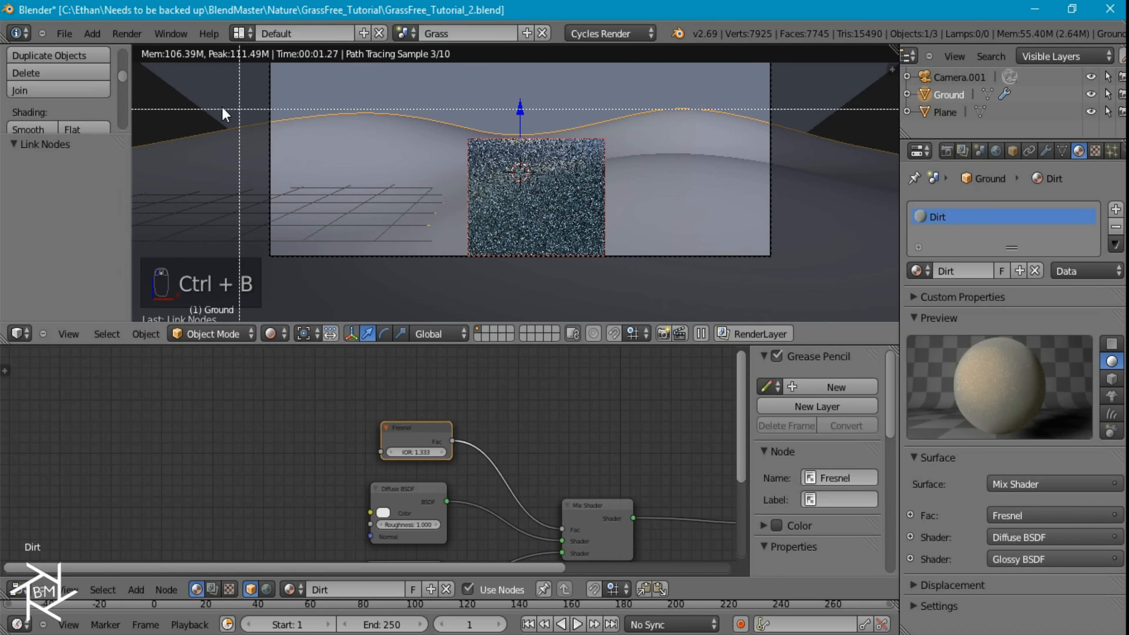
left_click_drag(450, 145, 836, 214)
Turn on the viewport display of the ground's modifiers, check the rendered strip and return the view to solid shading
left_click(1045, 151)
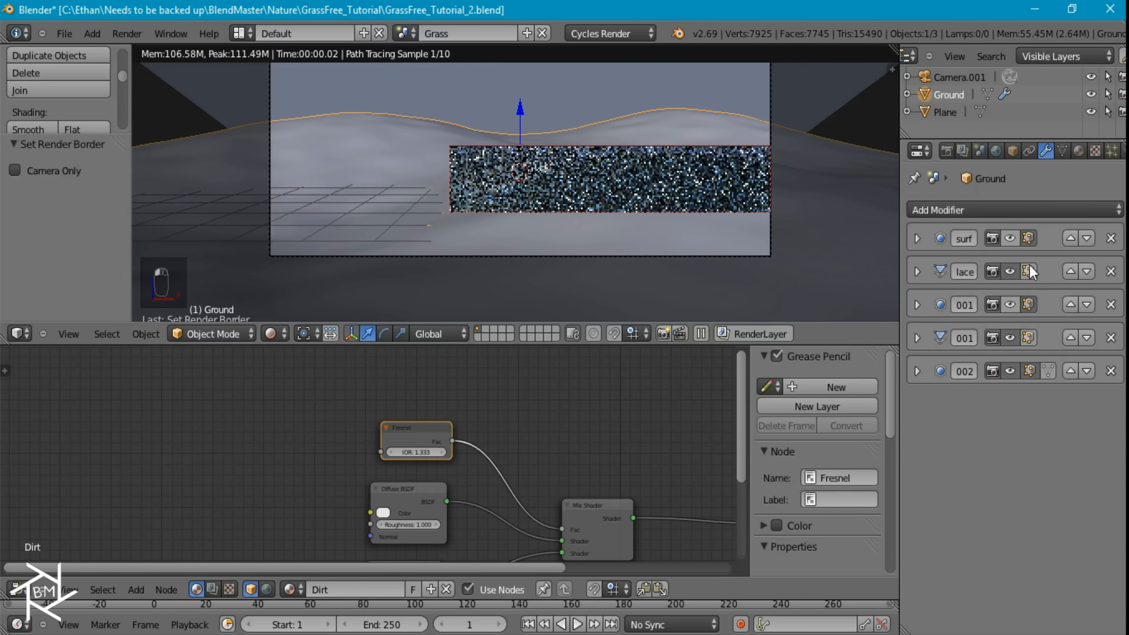
scroll(703, 216, "up", 4)
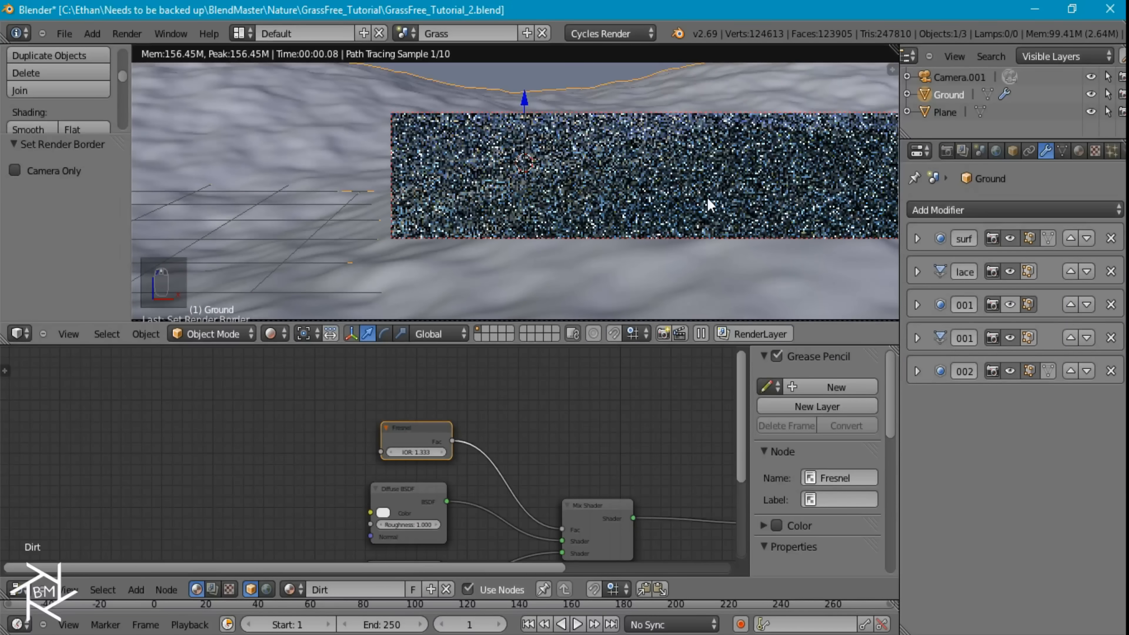
middle_click_drag(668, 208, 557, 187, "shift")
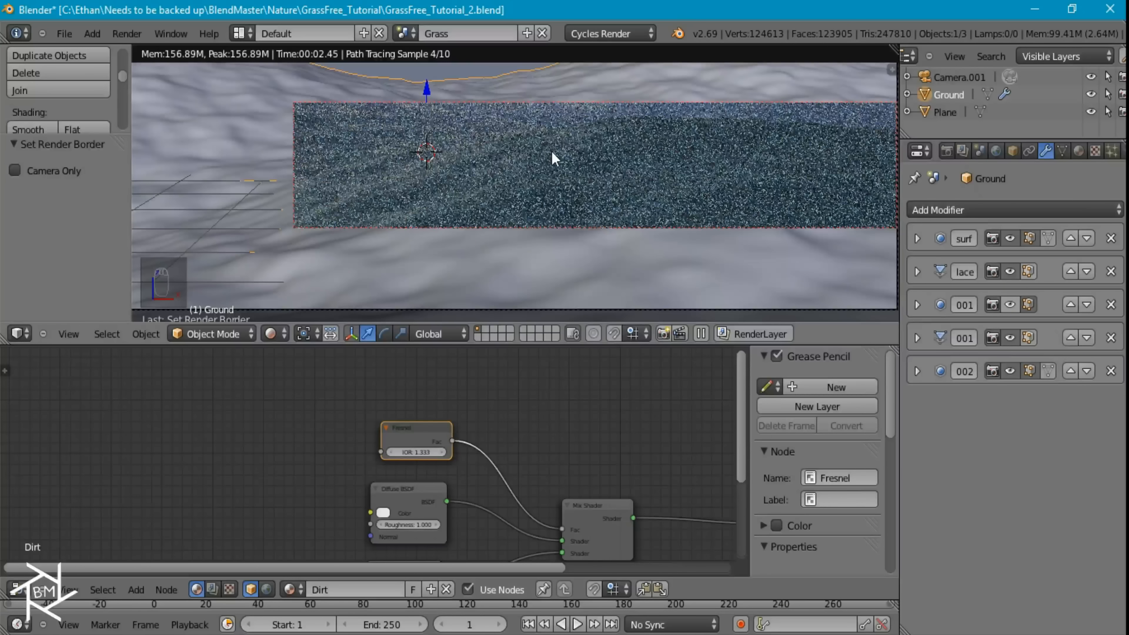
key("z")
key("z")
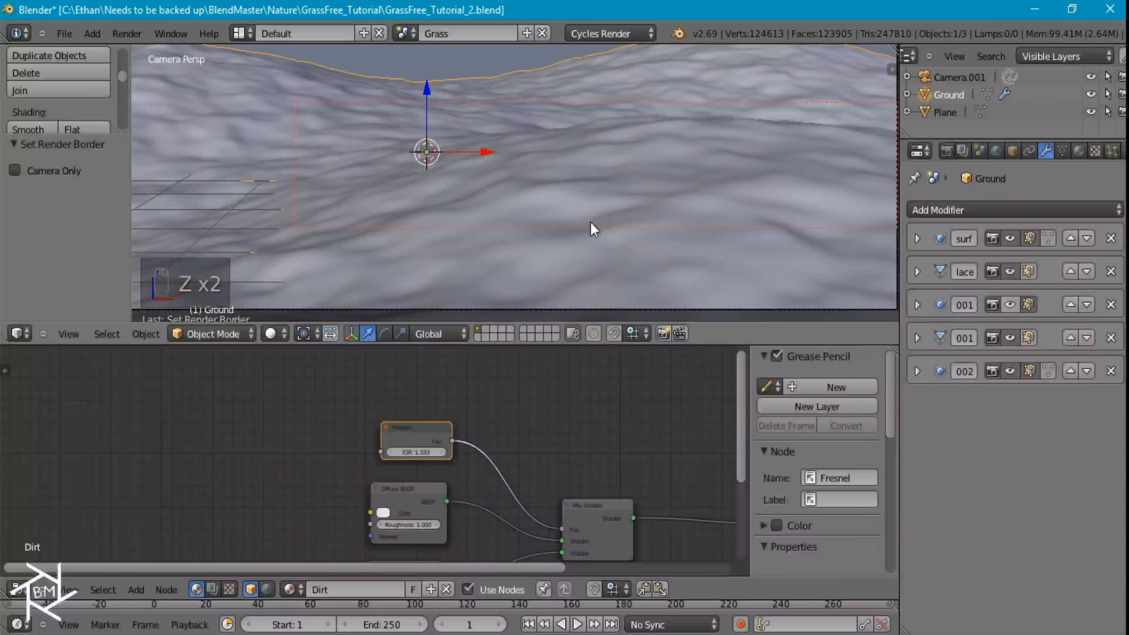
Add a Sun lamp in the front view and rotate it to about -83° around the Y axis
key("KP_1")
key("shift+a")
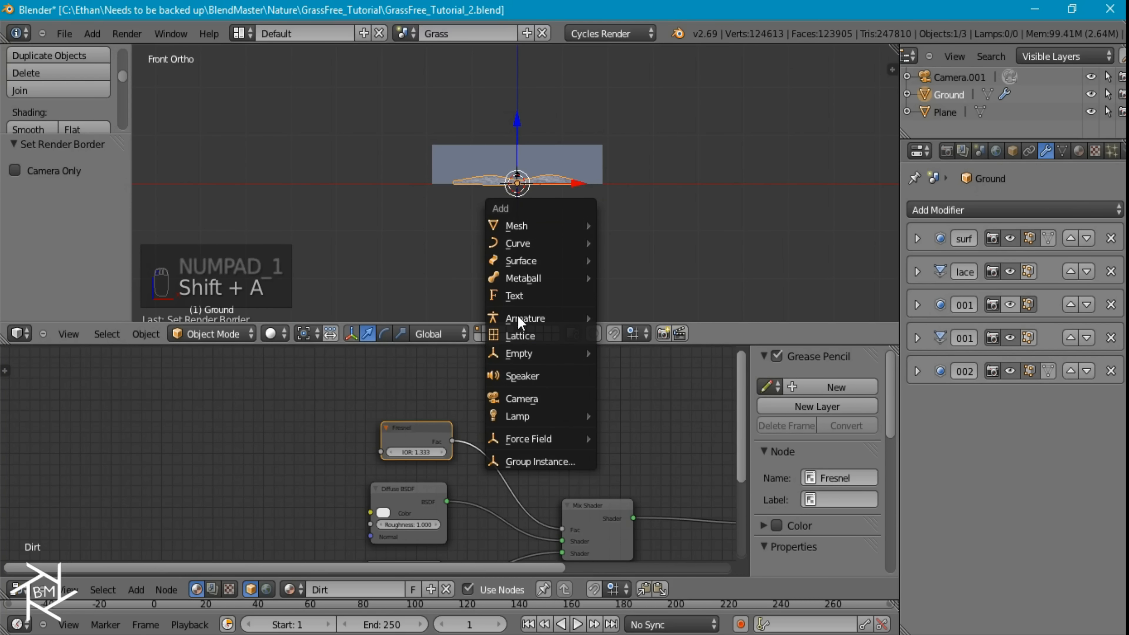
mouse_move(537, 416)
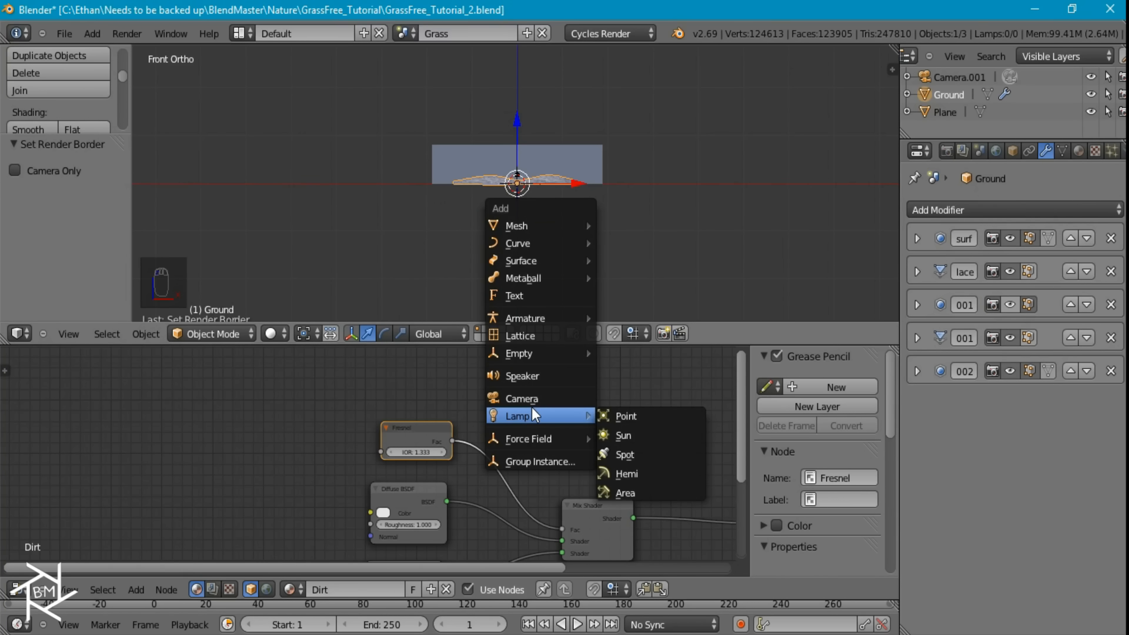
left_click(627, 436)
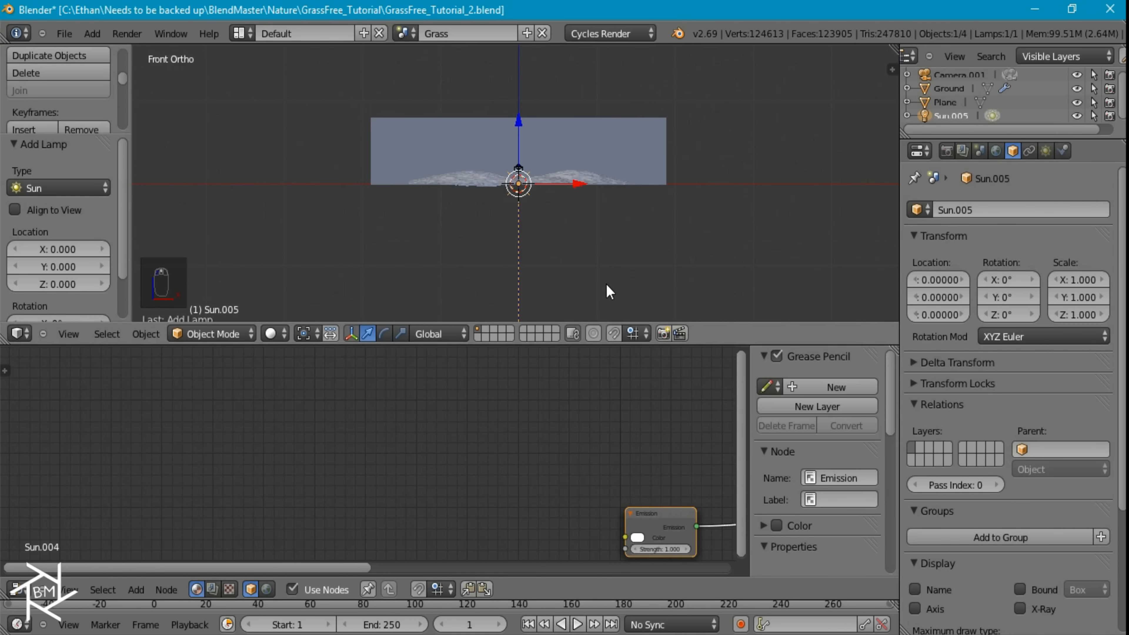
key("r")
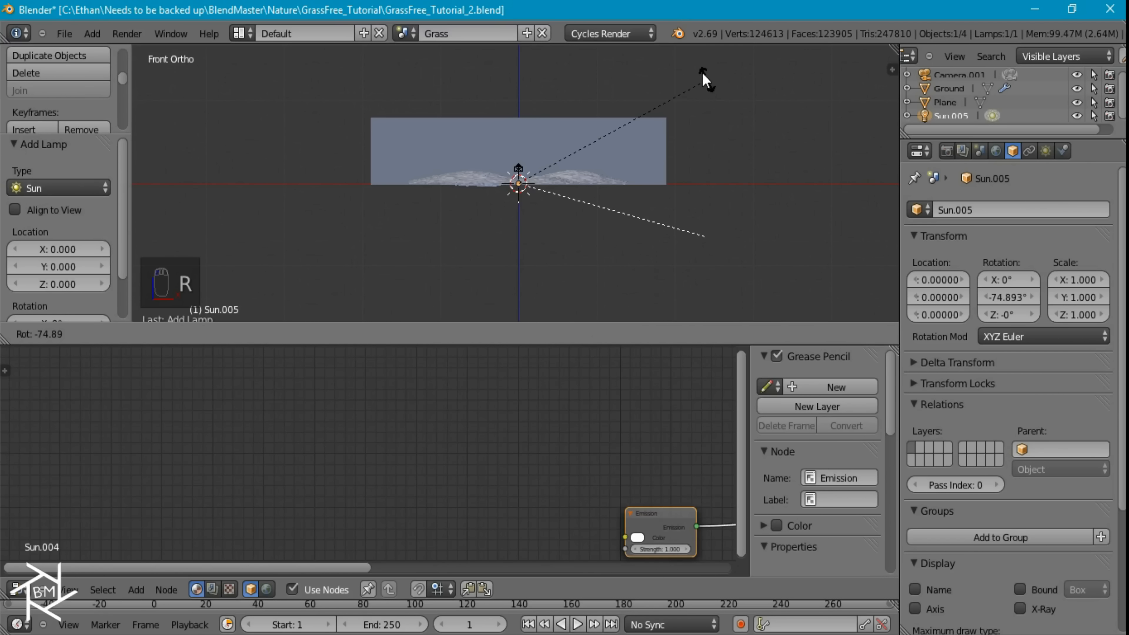
left_click(696, 58)
key("r")
left_click(750, 137)
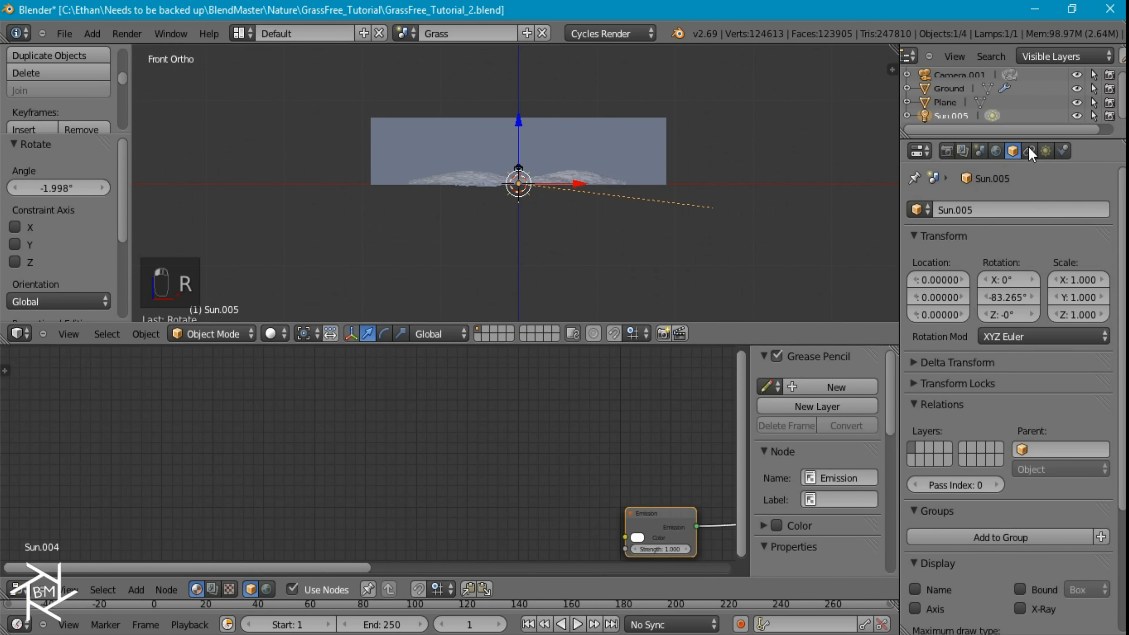
Set the Sun lamp's emission color to a pale peach orange
left_click(1046, 151)
left_click(1050, 550)
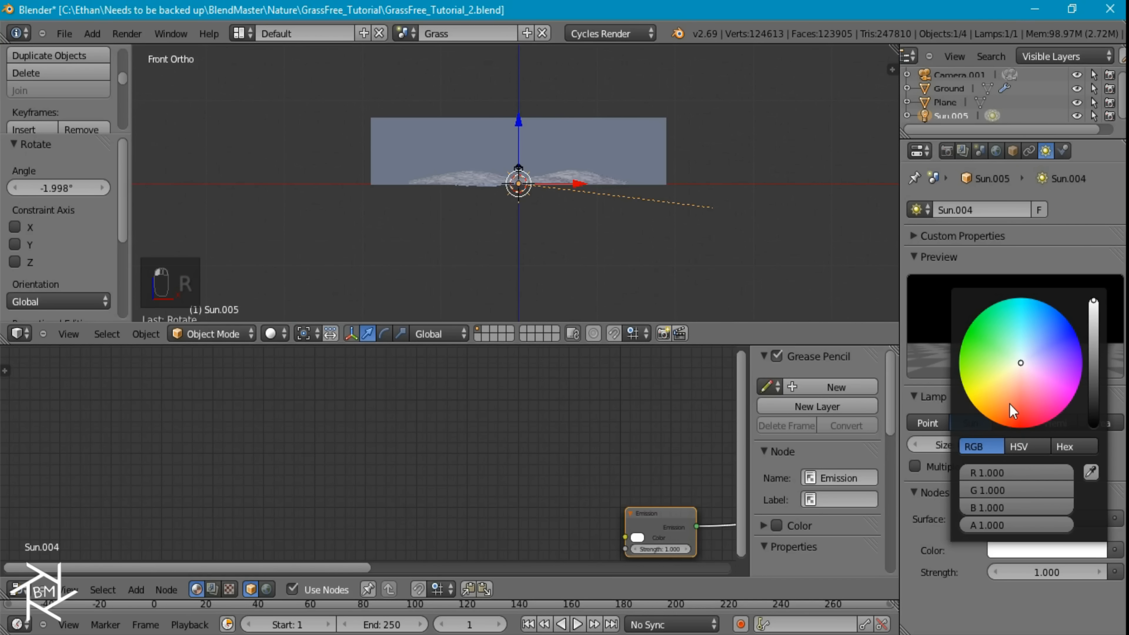
left_click(1009, 397)
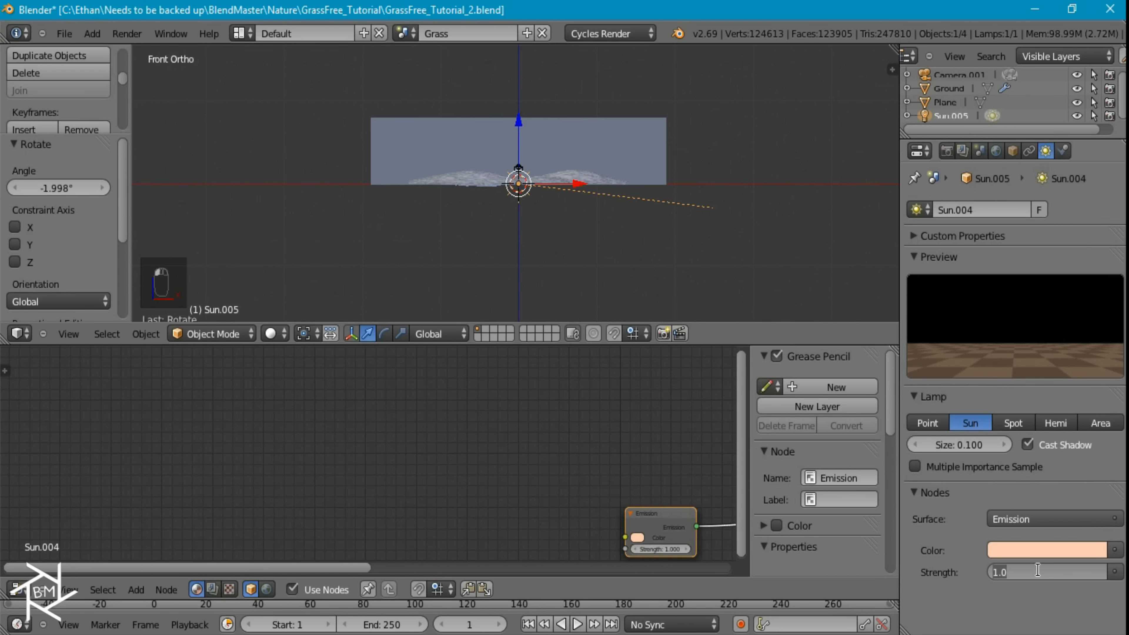
Set the Sun lamp's emission strength to 5 and its size to 0.01
type("5")
key("Return")
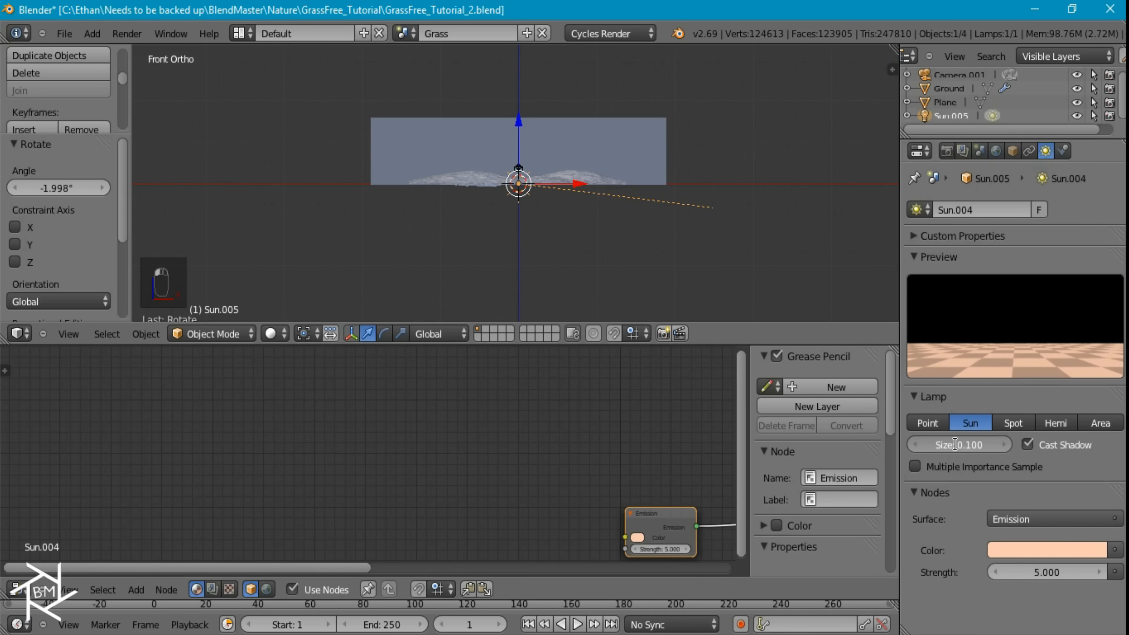
left_click(955, 445)
type(".01")
key("Return")
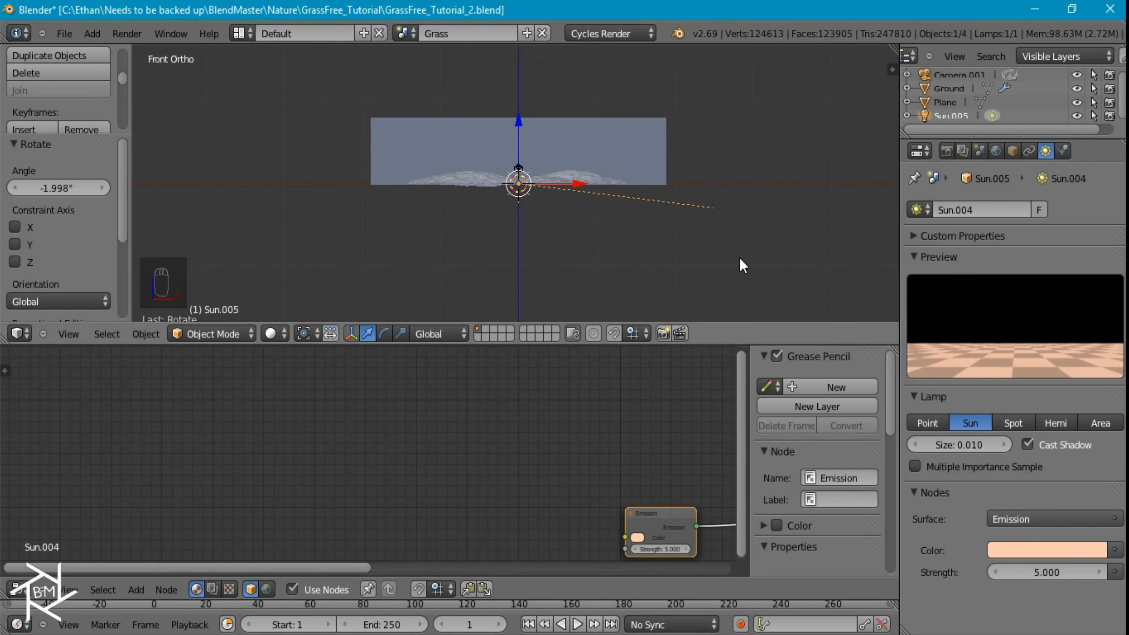
Preview the sunlit ground in rendered shading through the camera
key("KP_0")
key("shift+z")
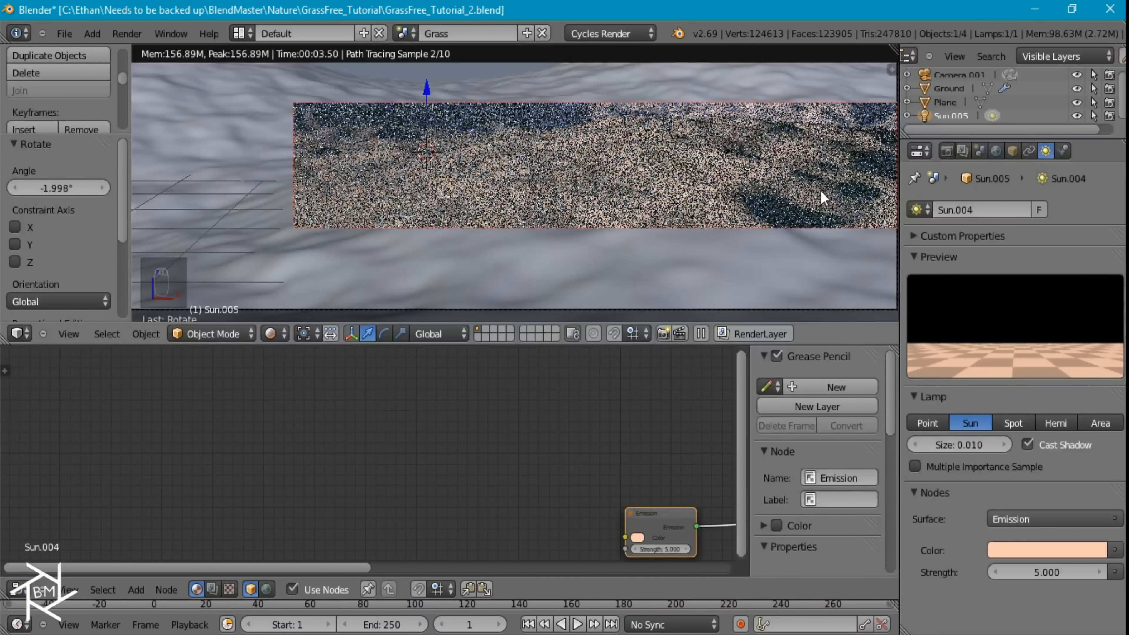
scroll(978, 117, "down", 1)
scroll(958, 108, "down", 1)
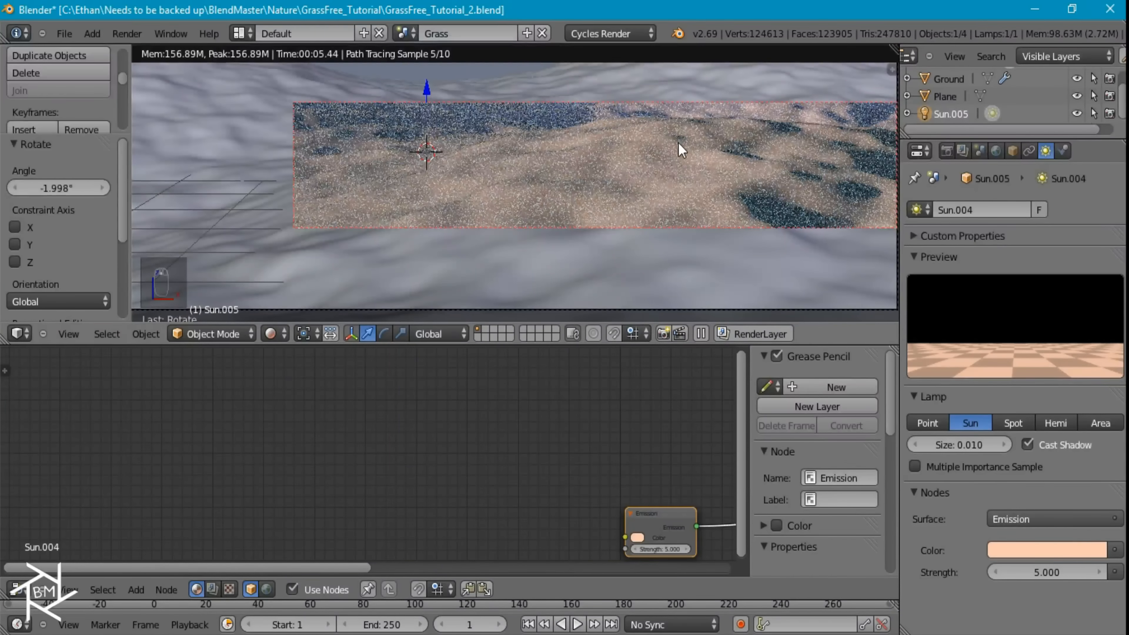
Duplicate the Sun lamp slightly above the original and give the copy strength 1 and size 0.1
key("shift+d")
left_click(693, 128)
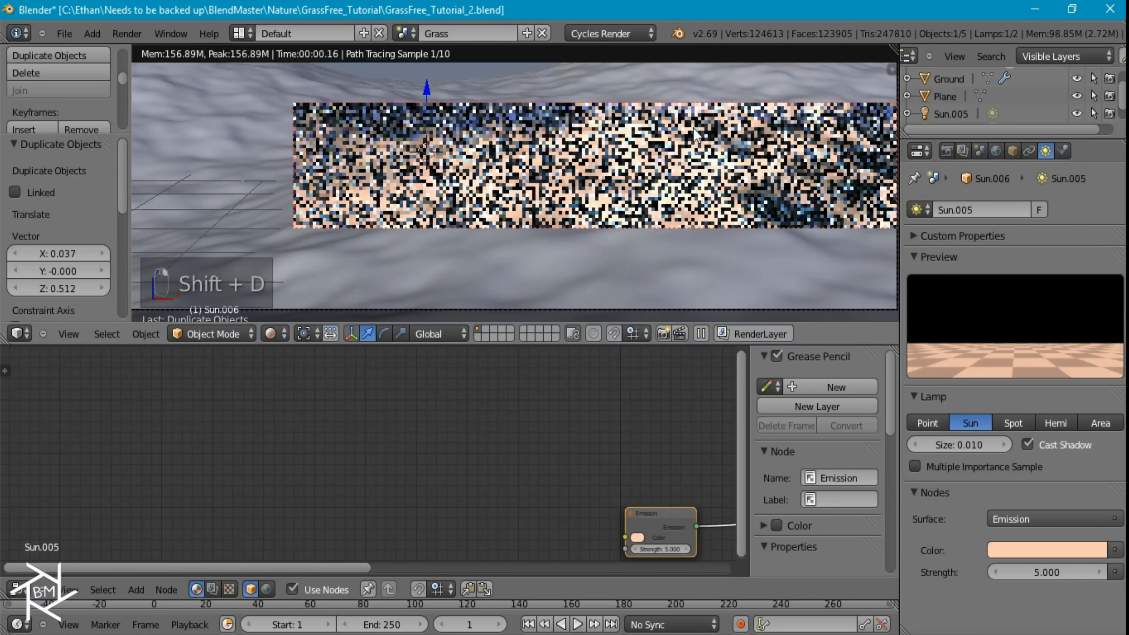
left_click(1047, 573)
type("1")
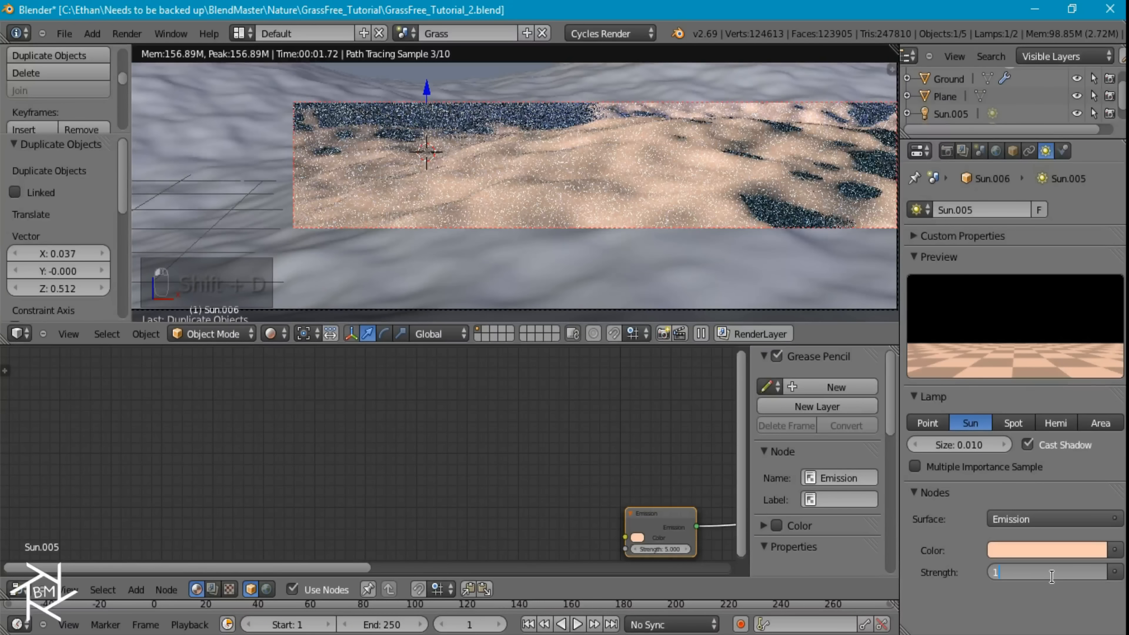
key("Return")
left_click(966, 445)
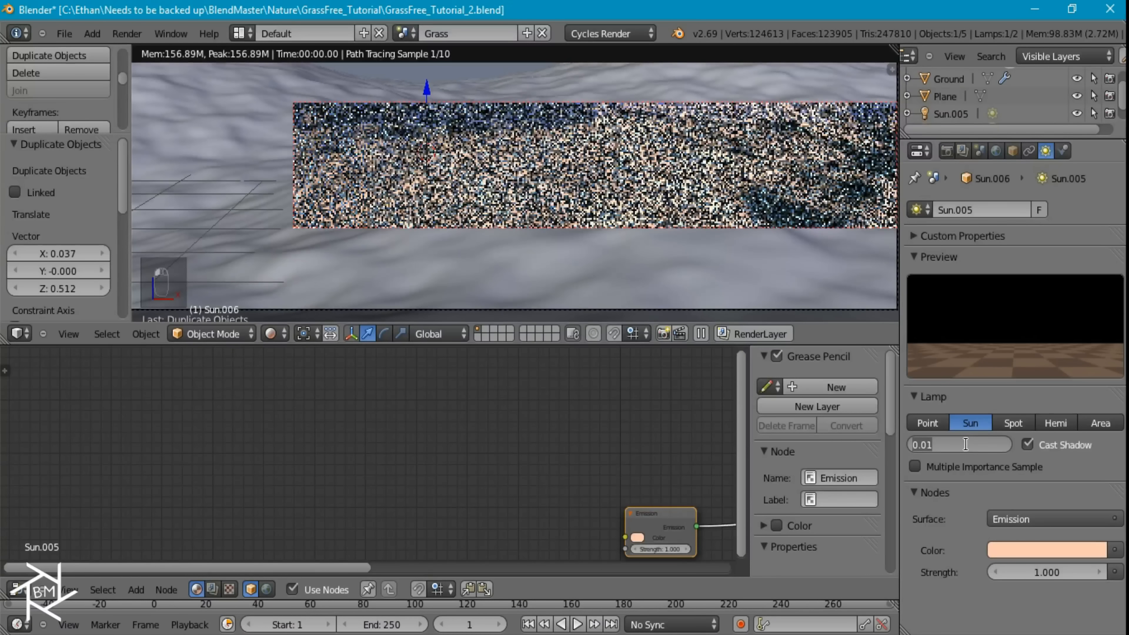
type("0.1")
key("Return")
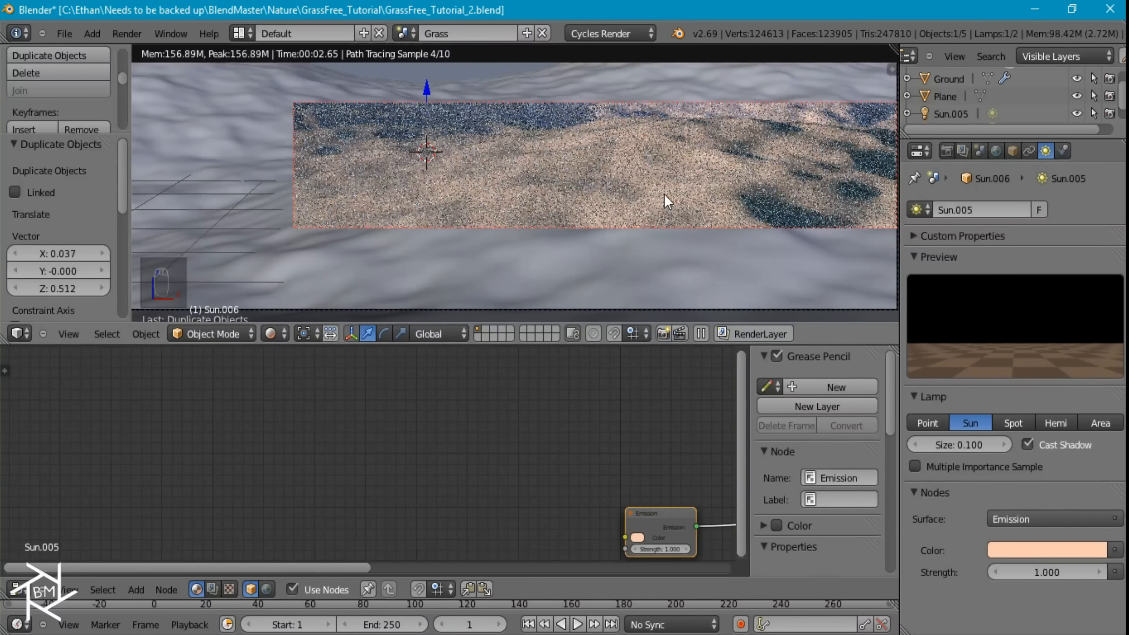
Duplicate the second Sun lamp and give this third lamp strength 0.1 and size 1
key("shift+d")
left_click(660, 146)
left_click(1043, 571)
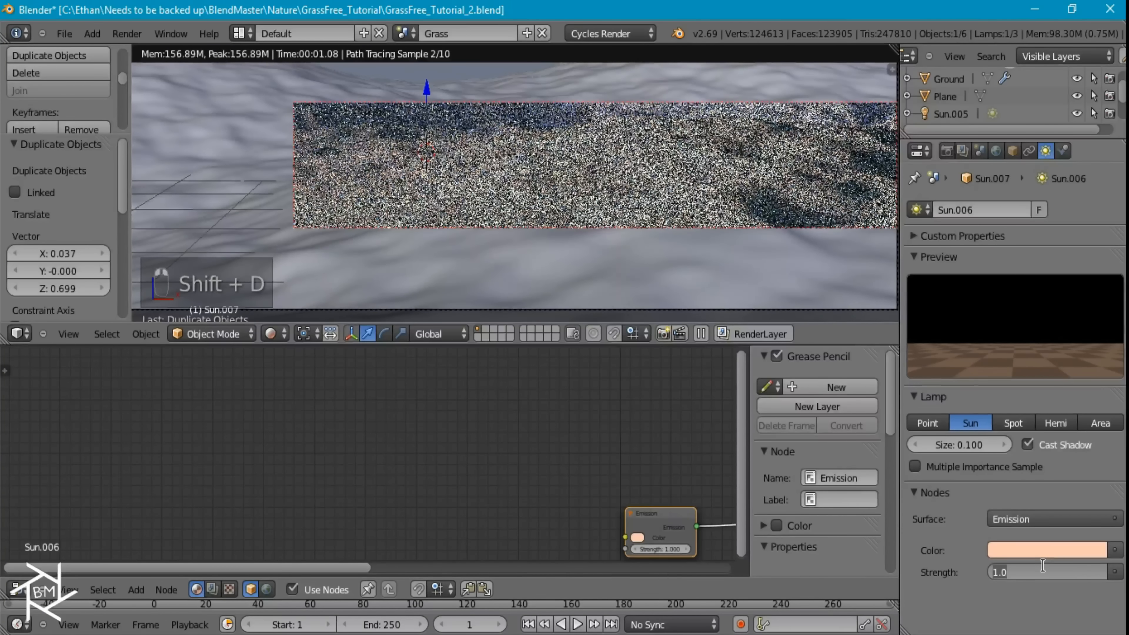
type("0.1")
key("Return")
left_click(965, 446)
type("1")
key("Return")
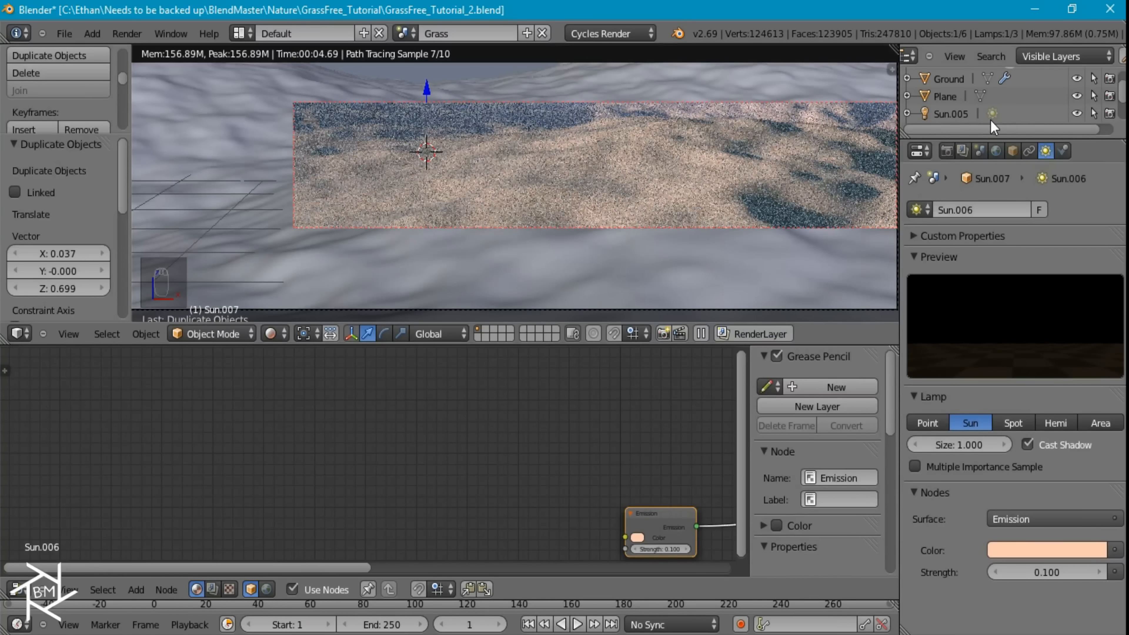
Turn off the viewport display of the Ground object's subdivision and displace modifiers
left_click(942, 80)
left_click(1045, 150)
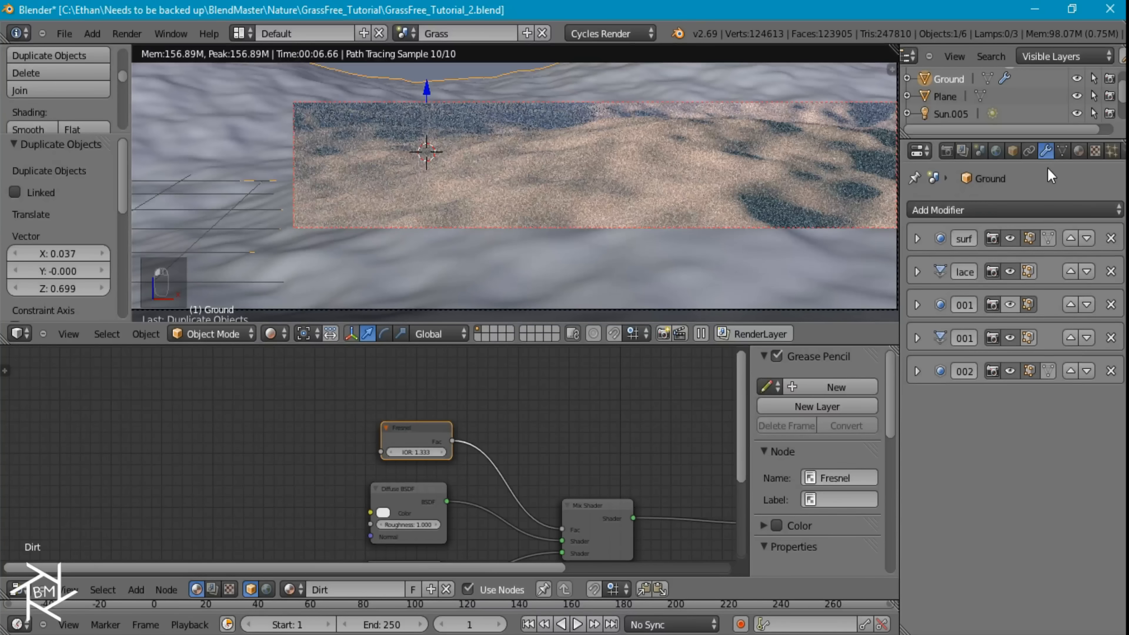
left_click(1011, 239)
left_click(1012, 267)
left_click(1008, 339)
left_click(1011, 372)
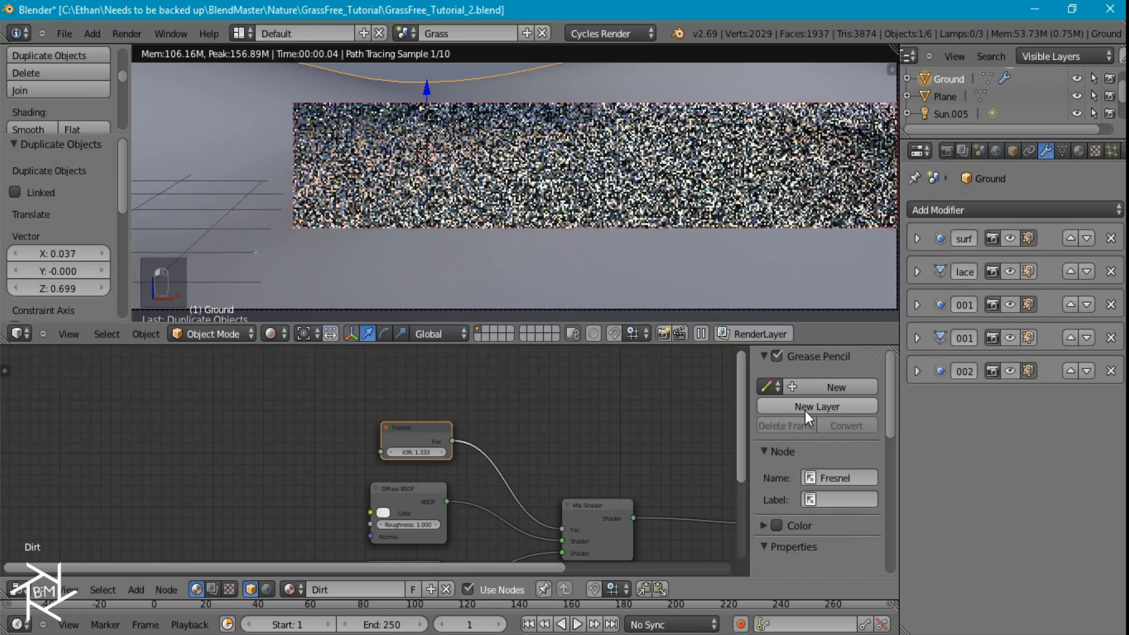
Add a Texture Coordinate node to the Dirt material, well before the Fresnel, Diffuse and Glossy nodes
middle_click_drag(623, 474, 765, 402)
scroll(479, 432, "down", 2)
middle_click_drag(491, 417, 625, 420)
scroll(446, 433, "down", 2)
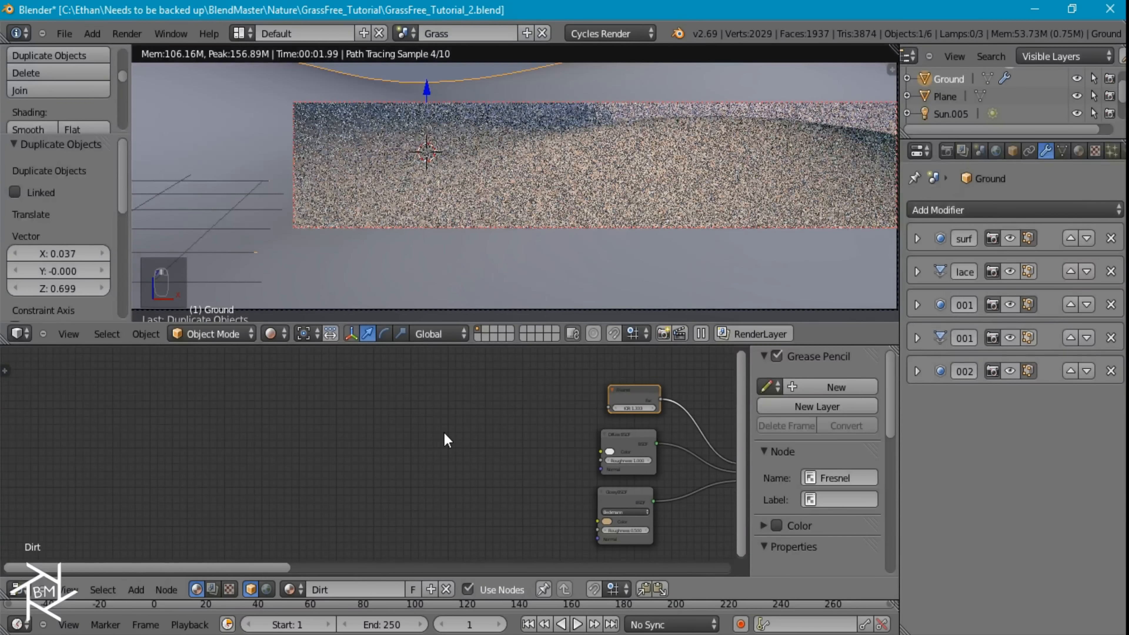
middle_click_drag(400, 442, 454, 439)
key("shift+a")
mouse_move(403, 456)
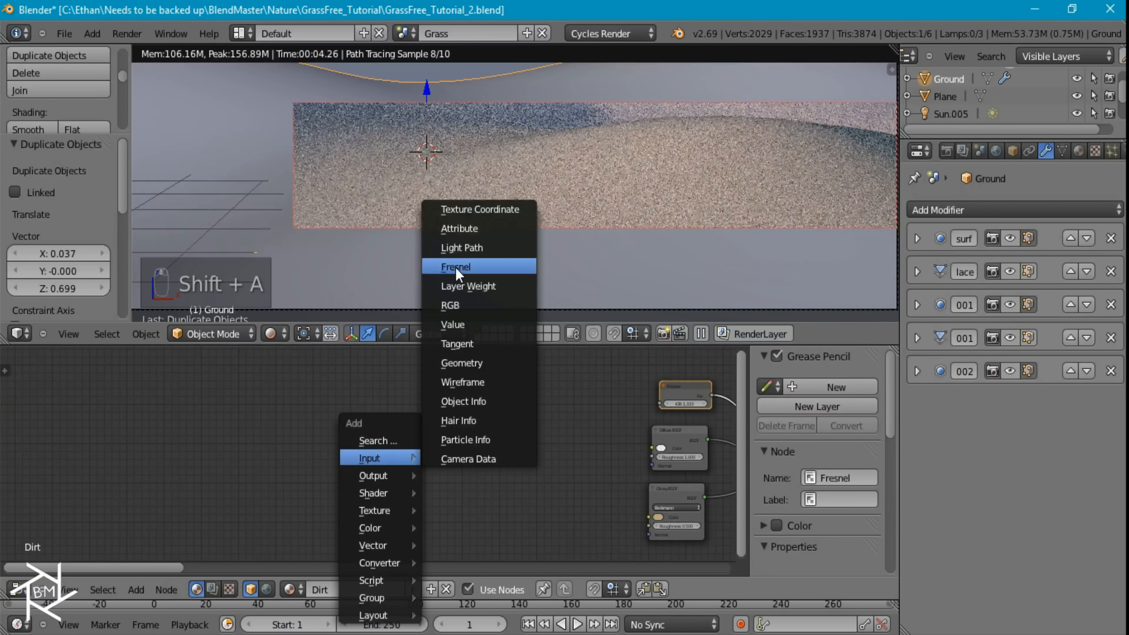
left_click(460, 202)
left_click(282, 388)
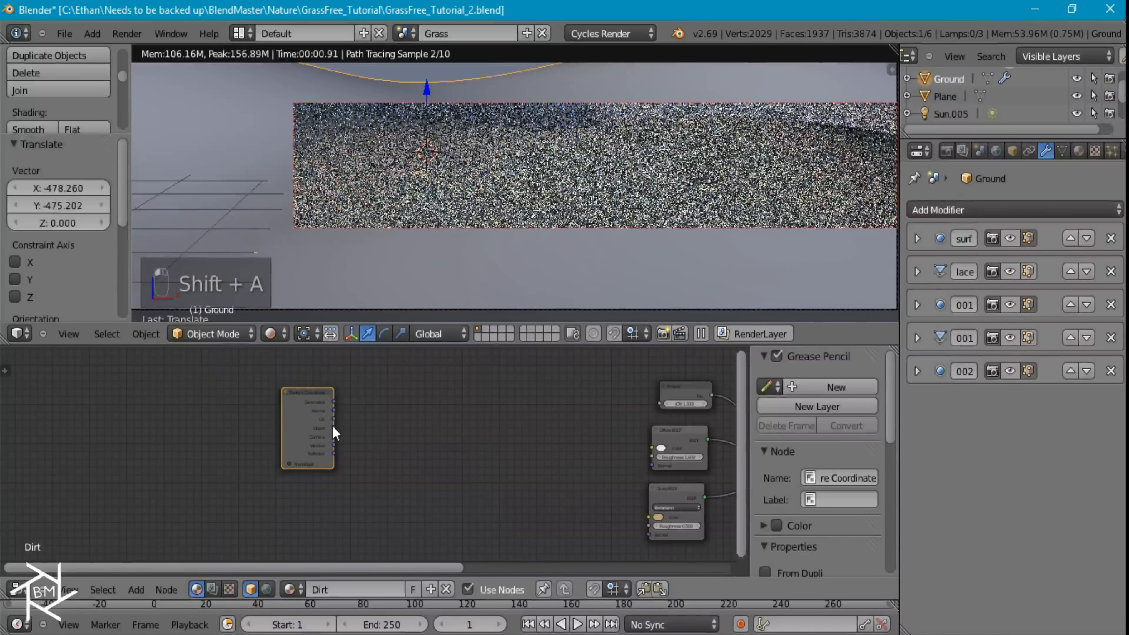
Add a Noise Texture and a Voronoi Texture node and link the Object coordinates to both Vector inputs
key("shift+a")
mouse_move(378, 474)
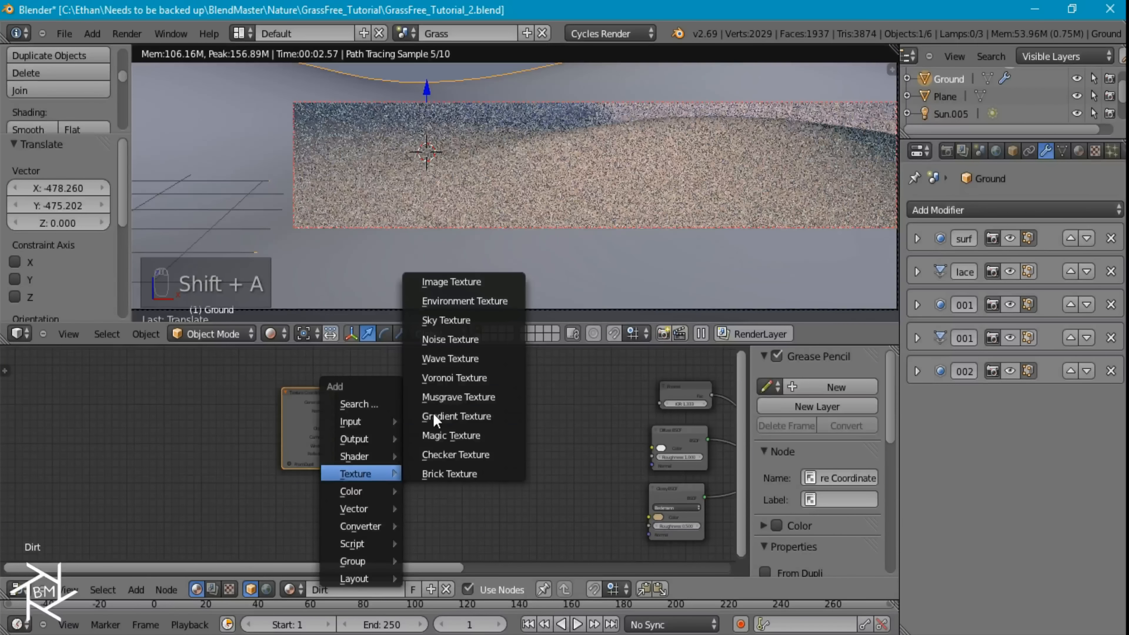
left_click(451, 340)
left_click(386, 369)
key("shift+a")
mouse_move(386, 369)
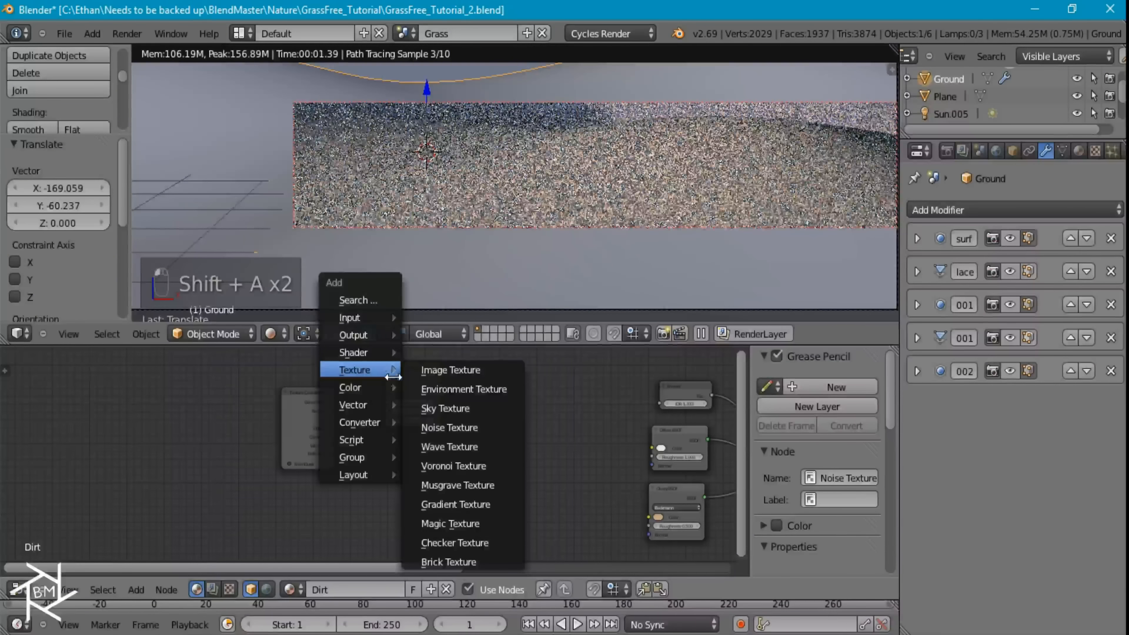
left_click(447, 465)
left_click(335, 427)
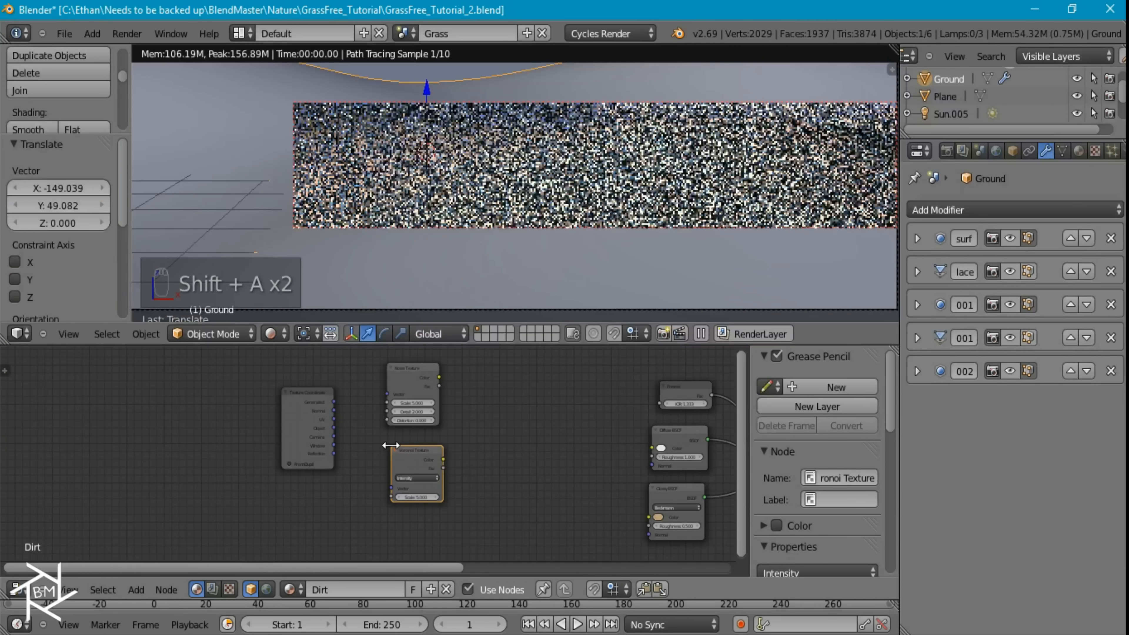
left_click_drag(334, 428, 392, 487)
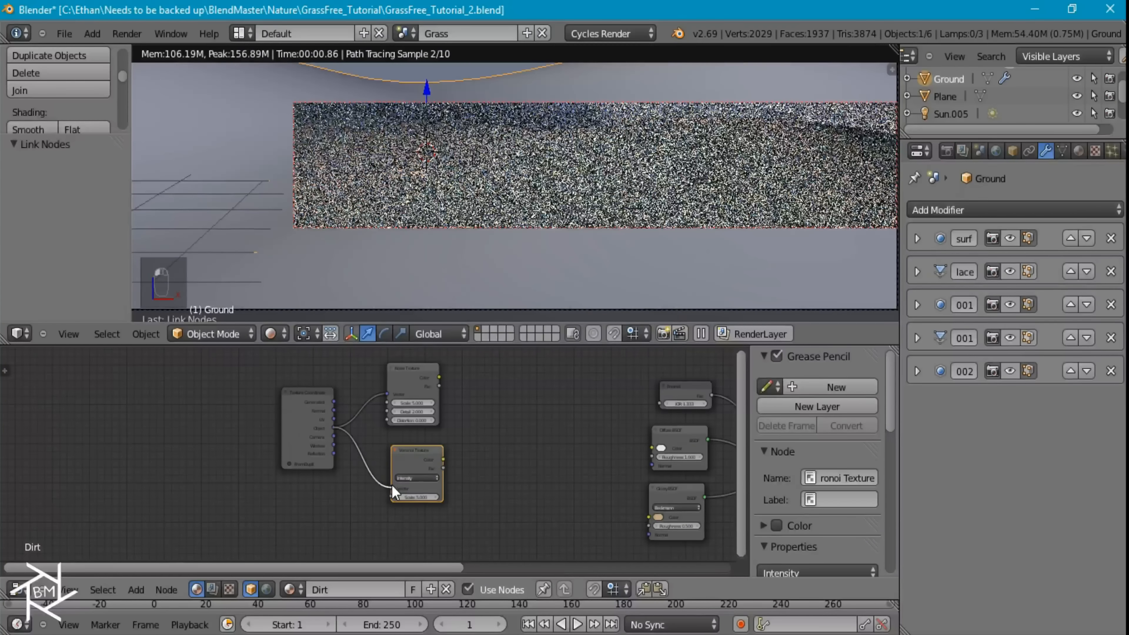
Add a ColorRamp node beside the Noise Texture, set it to B-Spline and move its black stop to about the middle
key("shift+a")
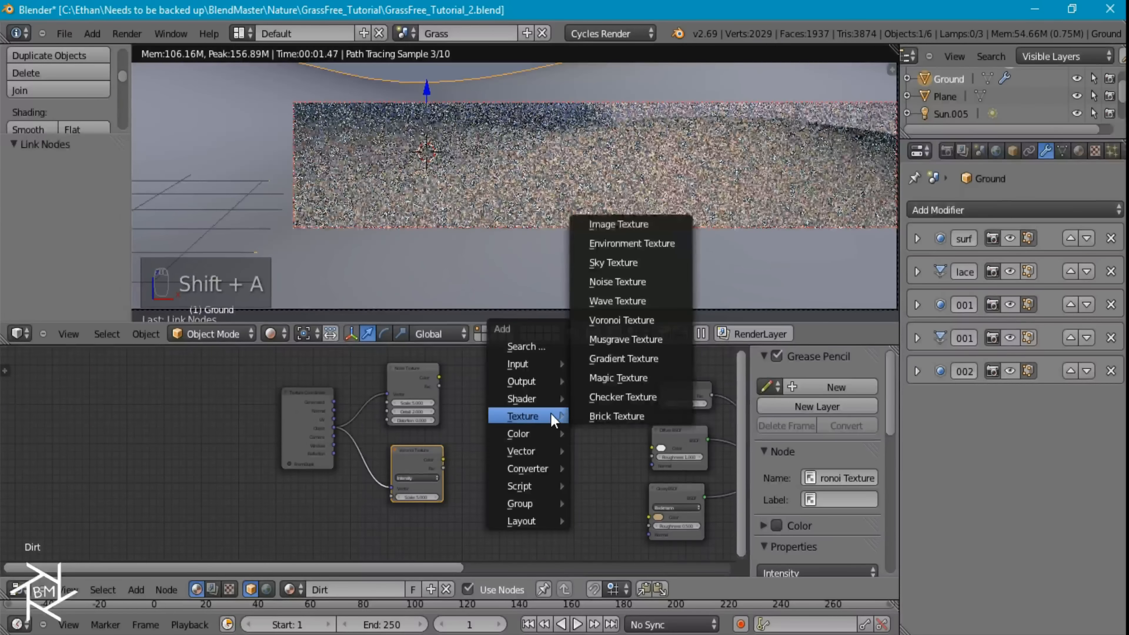
mouse_move(528, 468)
left_click(612, 316)
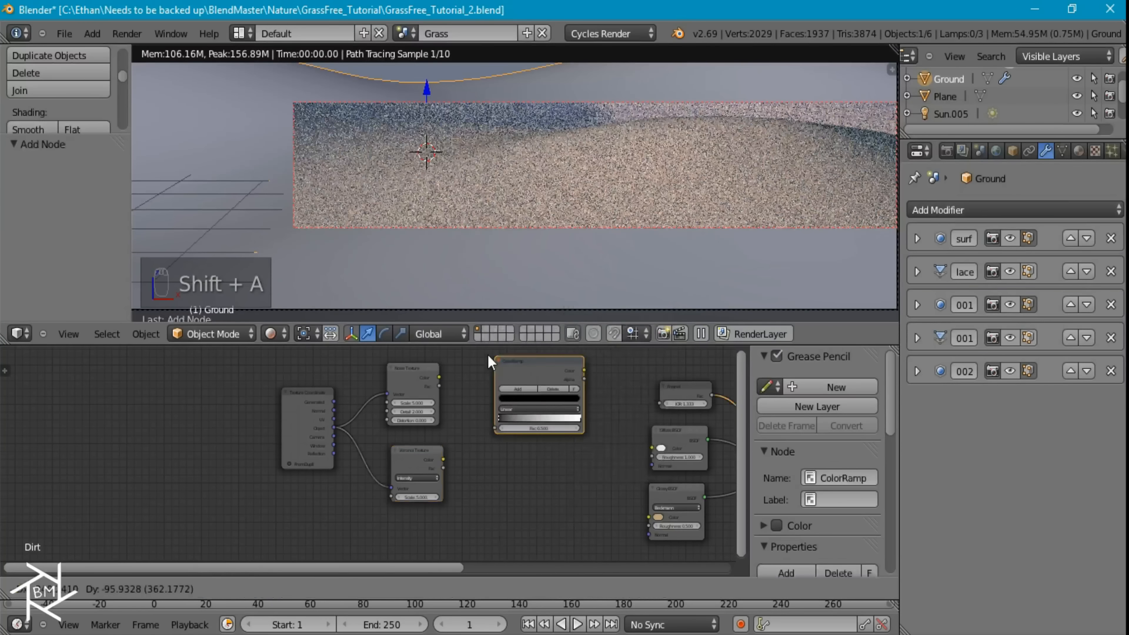
left_click(541, 394)
scroll(537, 445, "up", 4)
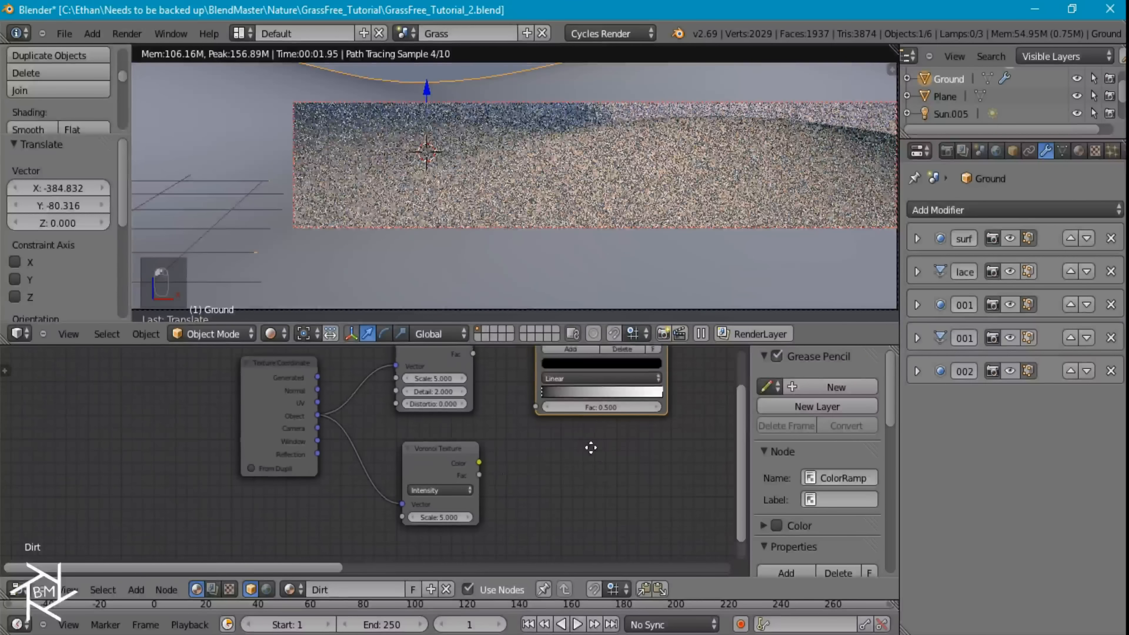
left_click(493, 401)
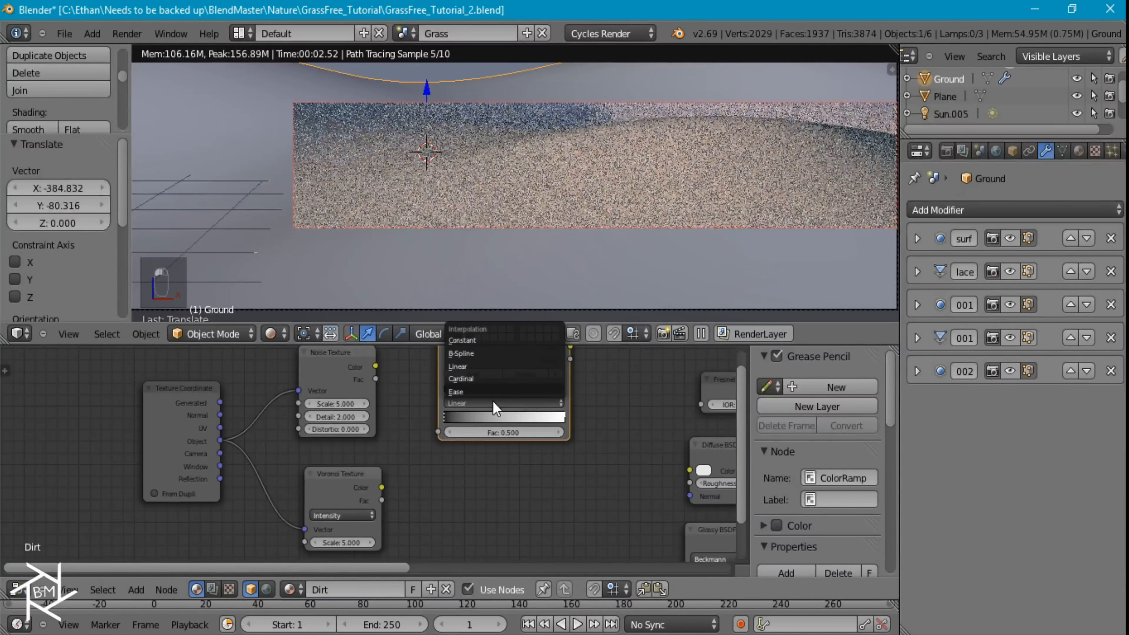
left_click(473, 354)
left_click_drag(452, 417, 508, 418)
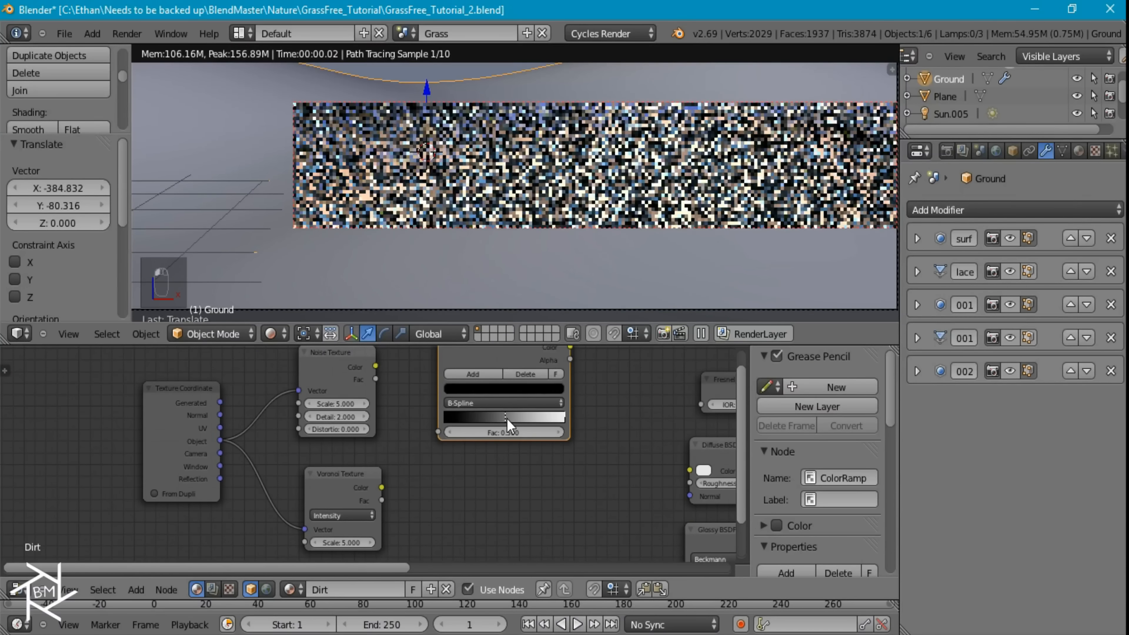
Change the ColorRamp's black stop to a dark brown
left_click(511, 390)
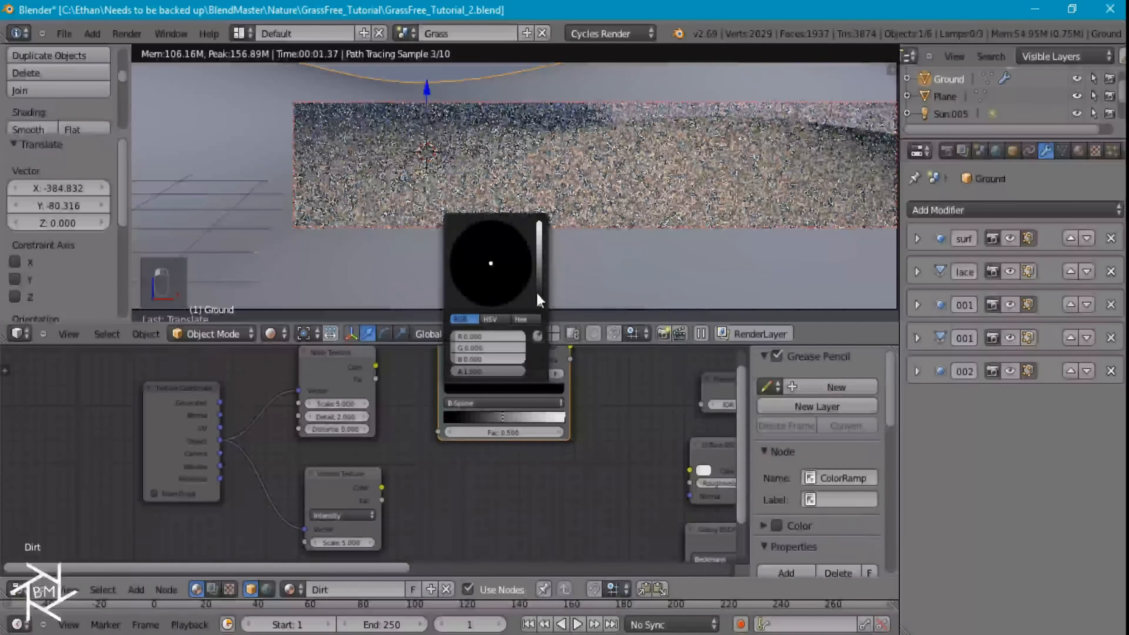
left_click(537, 294)
left_click(482, 298)
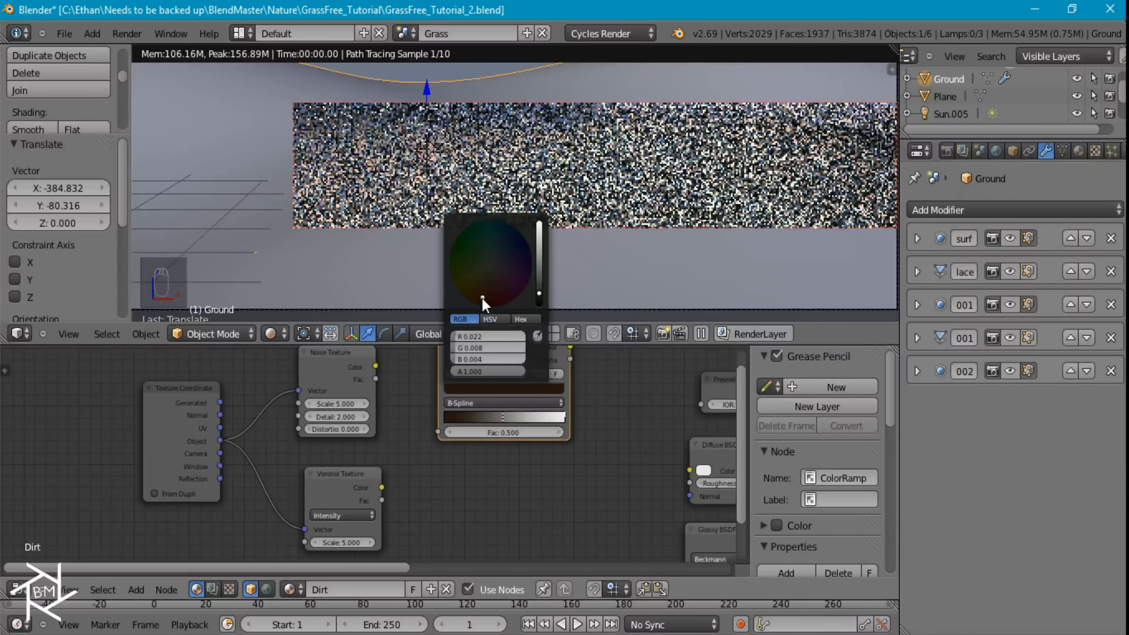
left_click(516, 387)
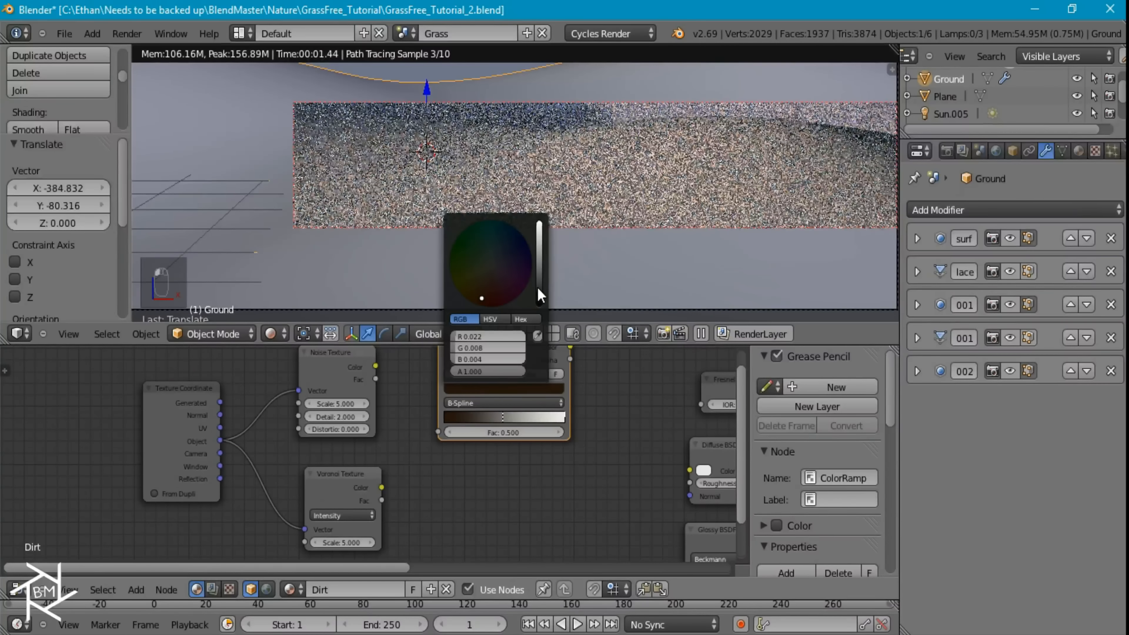
left_click(538, 289)
left_click(479, 303)
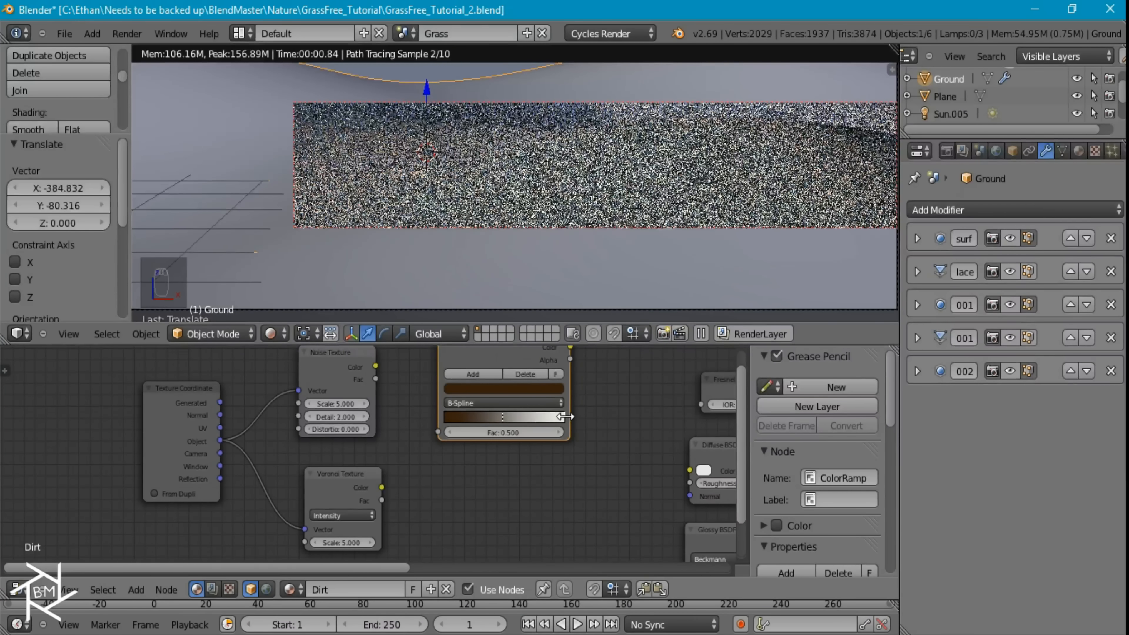
Copy the Glossy BSDF's tan color onto the ColorRamp's white stop
middle_click_drag(607, 456, 485, 485)
key("ctrl+c")
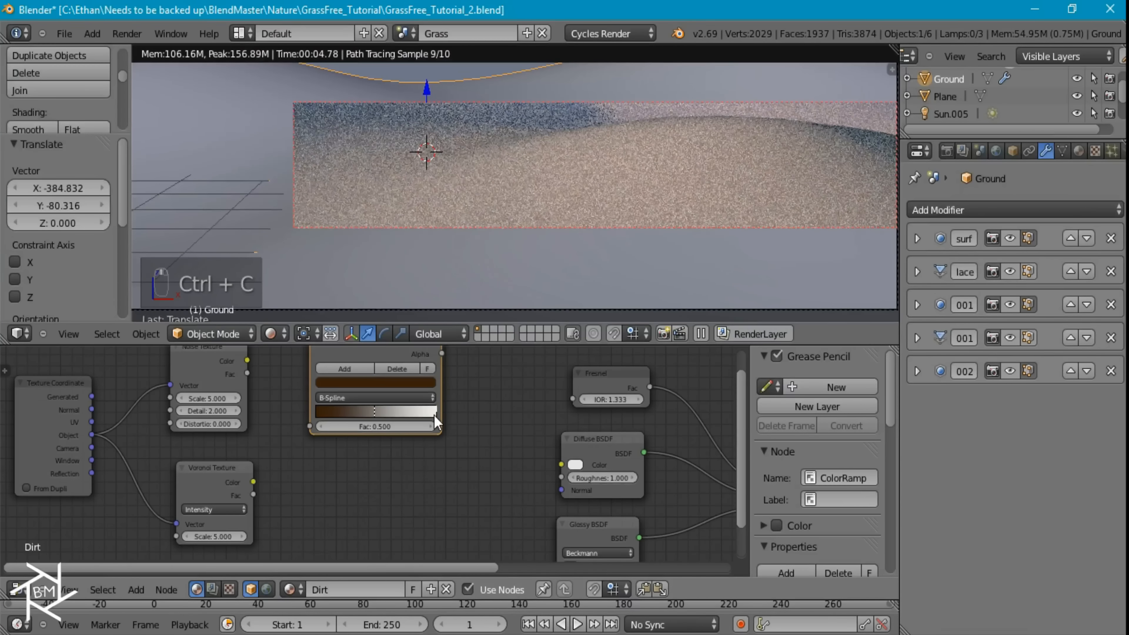
key("ctrl+v")
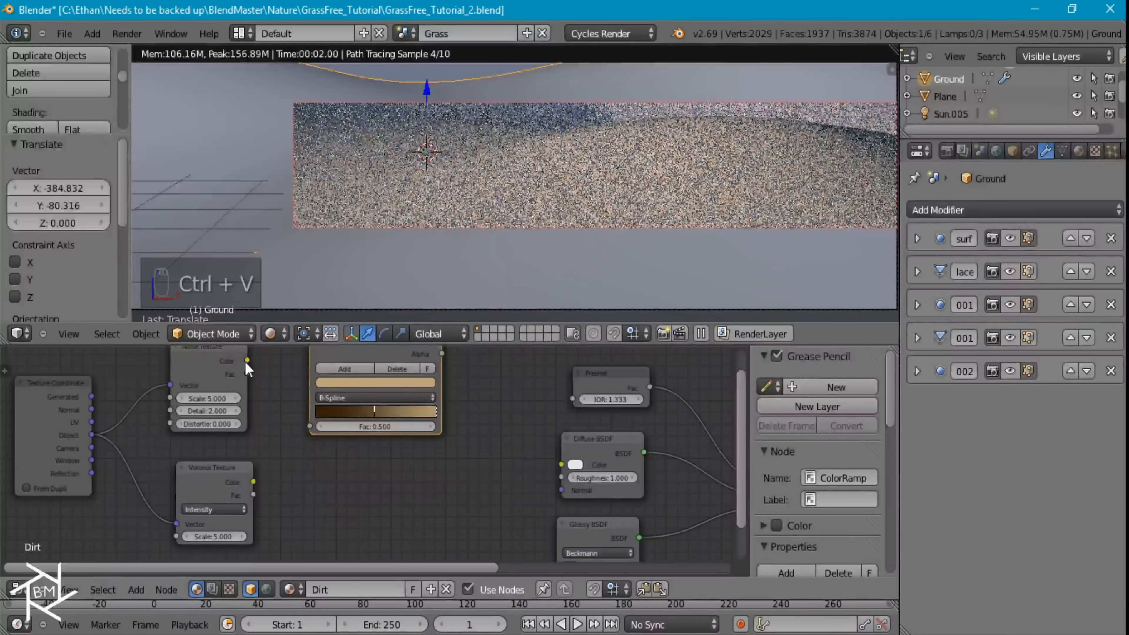
Link the Noise Texture's color to the ColorRamp's Fac, and duplicate the ramp below for the Voronoi Texture's color
left_click_drag(248, 361, 310, 426)
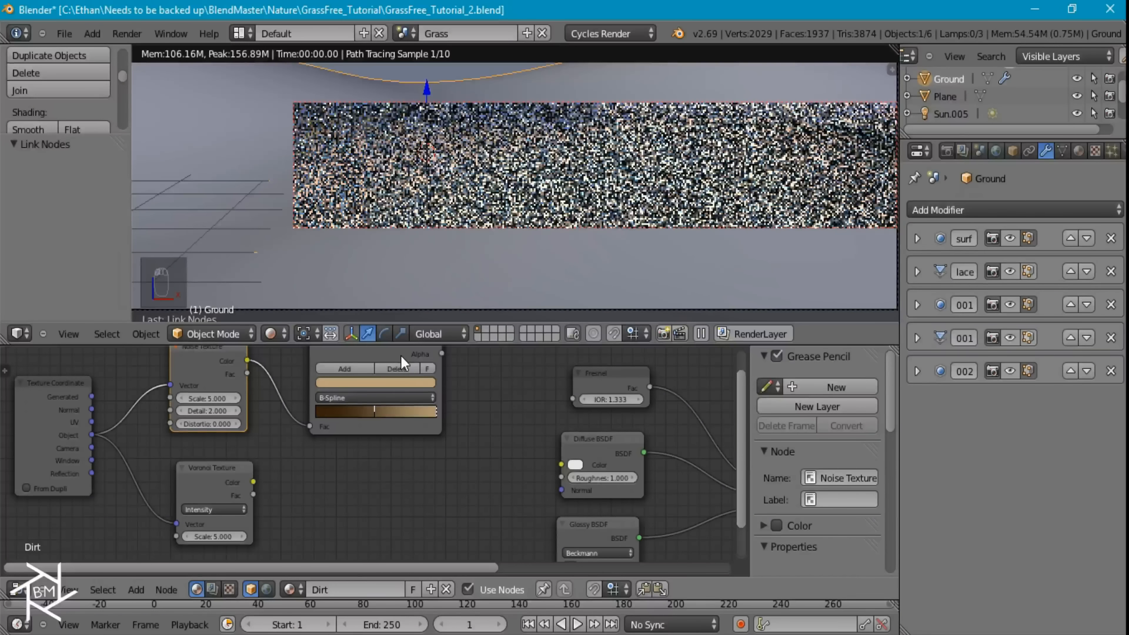
left_click(400, 352)
key("shift+d")
left_click(386, 479)
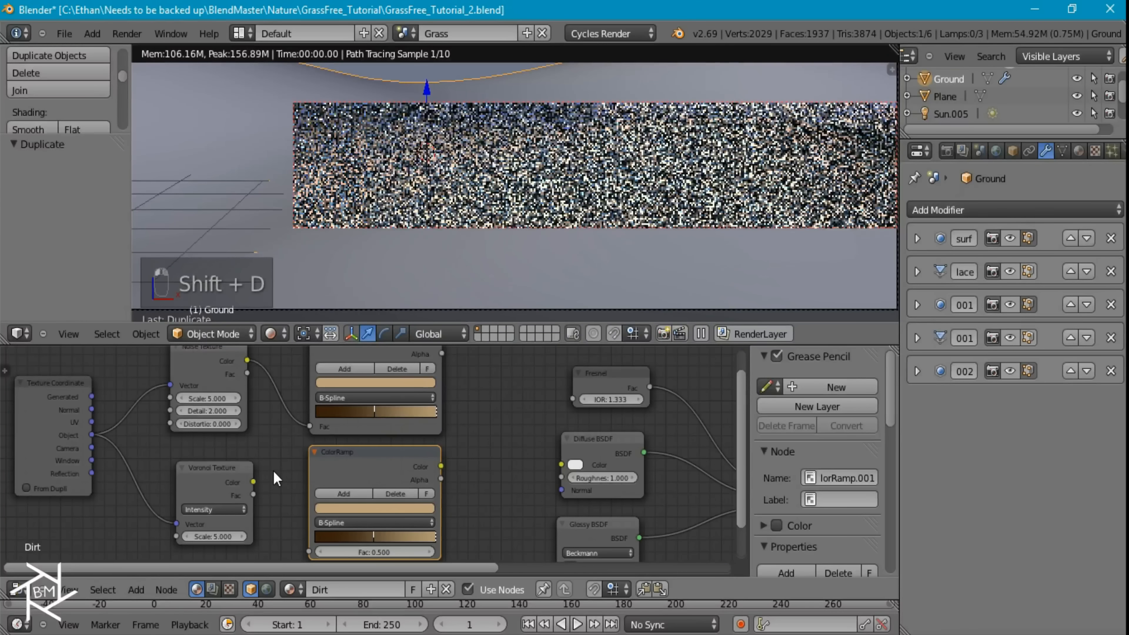
left_click_drag(253, 482, 309, 552)
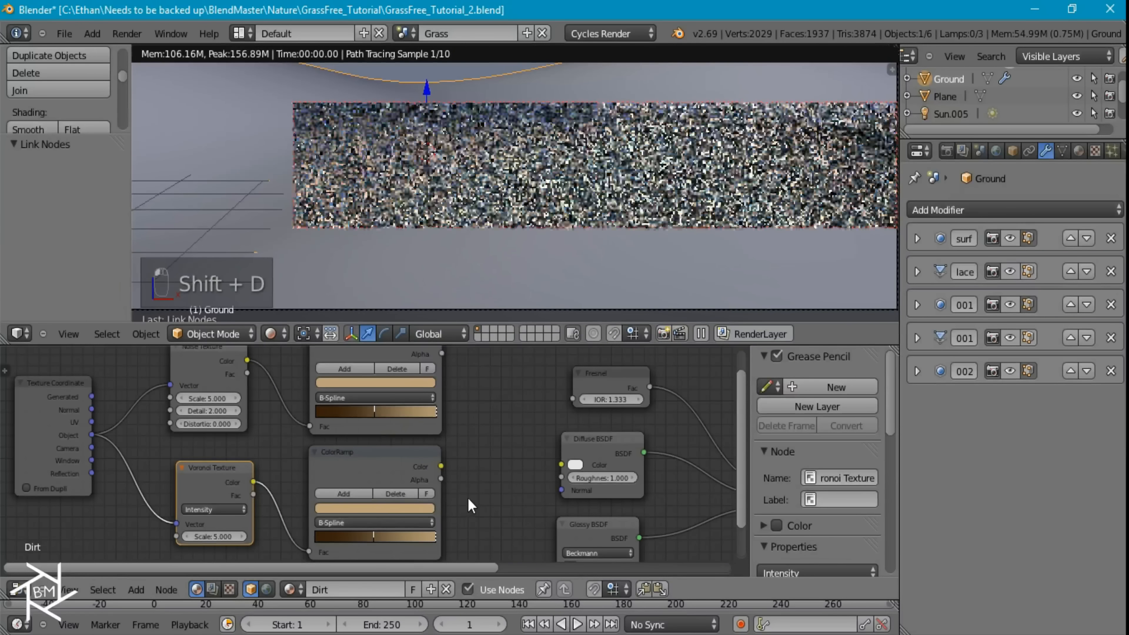
Add a MixRGB node beside the two ColorRamps and link the upper ramp's color to Color1 and the lower's to Color2
key("shift+a")
mouse_move(472, 383)
left_click(550, 383)
left_click(467, 382)
mouse_move(441, 355)
left_mouse_down()
mouse_move(452, 364)
mouse_move(447, 355)
left_mouse_up()
middle_click_drag(446, 355, 441, 398)
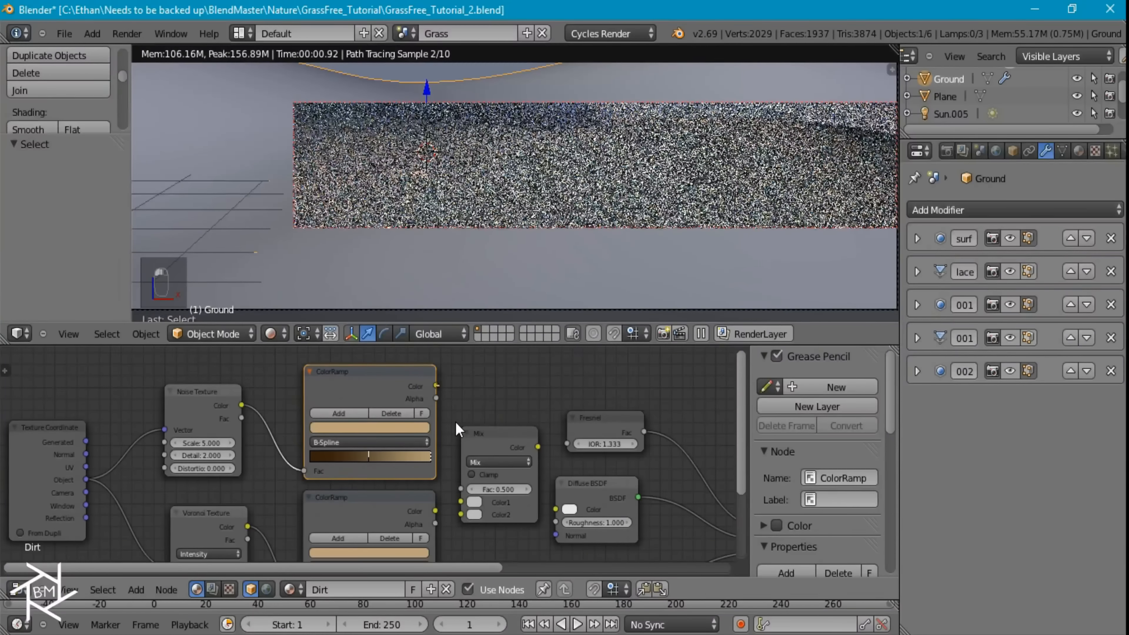
left_click_drag(466, 518, 462, 503)
left_click_drag(461, 515, 446, 518)
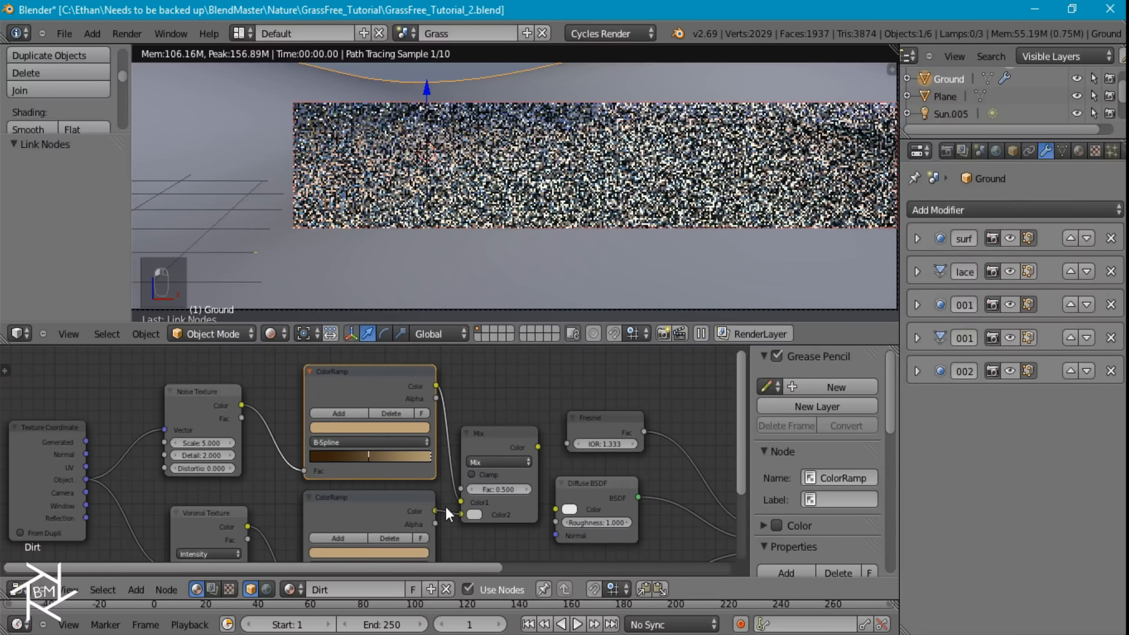
Set the Mix node to Add with a Fac of 1 and link its color to the Diffuse BSDF's color
key("Return")
left_click(492, 464)
left_click(480, 439)
left_click_drag(537, 447, 557, 510)
scroll(555, 515, "down", 2)
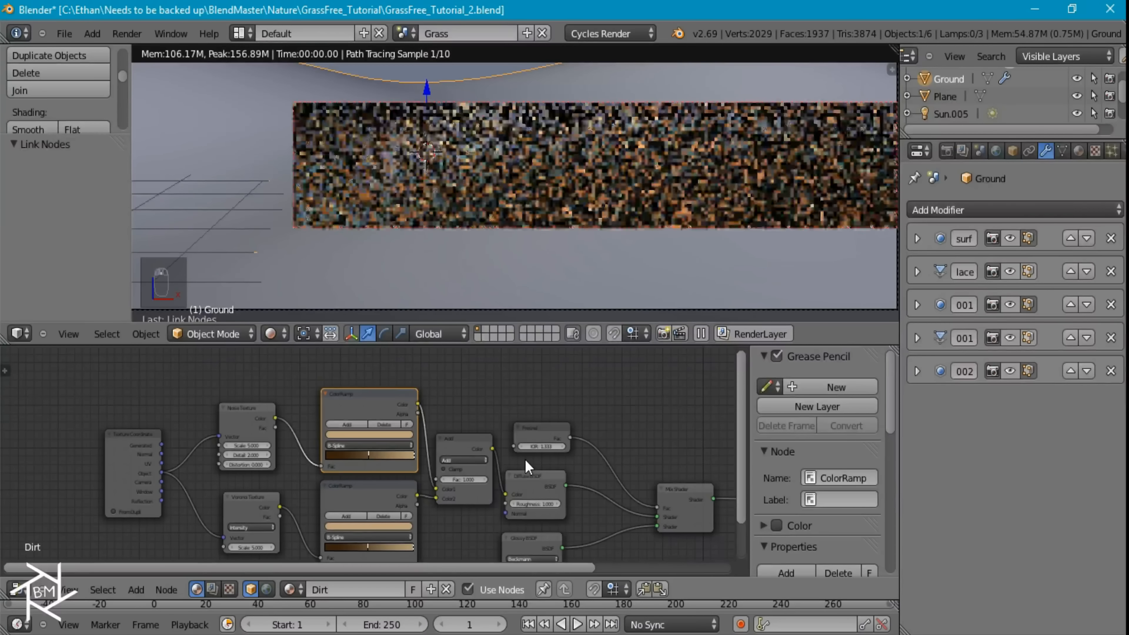
Save the file and move the texture, ramp and mix nodes away from the shaders to make room between them
key("ctrl+s")
middle_click_drag(469, 428, 508, 420)
scroll(507, 430, "down", 1)
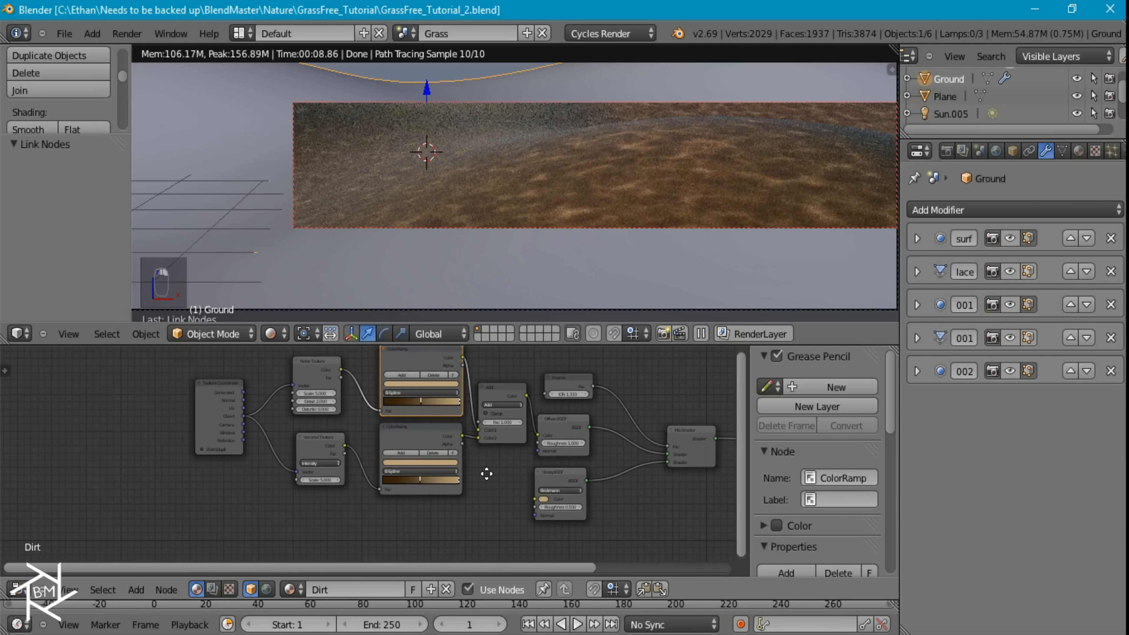
middle_click_drag(482, 468, 488, 500)
key("b")
left_click_drag(503, 517, 240, 438)
key("g")
left_click(277, 412)
middle_click_drag(272, 456, 225, 418)
Add a new ColorRamp below the Add node and link the Add node's color to its Fac
key("shift+a")
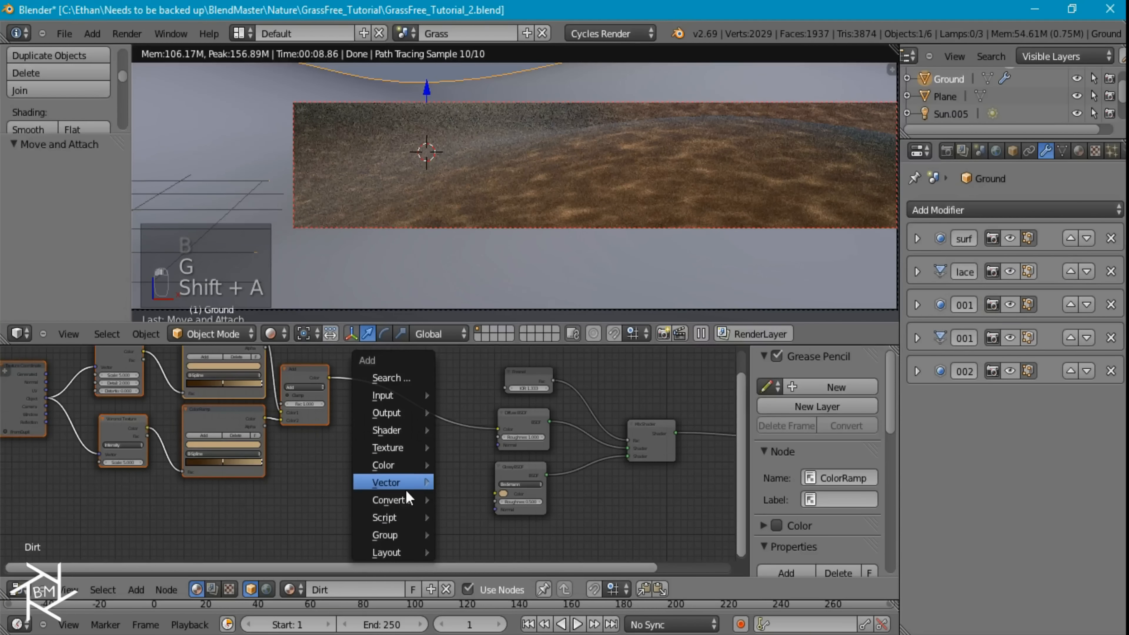
mouse_move(395, 495)
left_click(477, 346)
left_click(347, 485)
right_click(332, 383)
left_click_drag(330, 378, 362, 536)
middle_click_drag(493, 495, 484, 439)
Add an Emission shader fed by the new ColorRamp's color and link it to the Material Output's Surface for preview
key("shift+a")
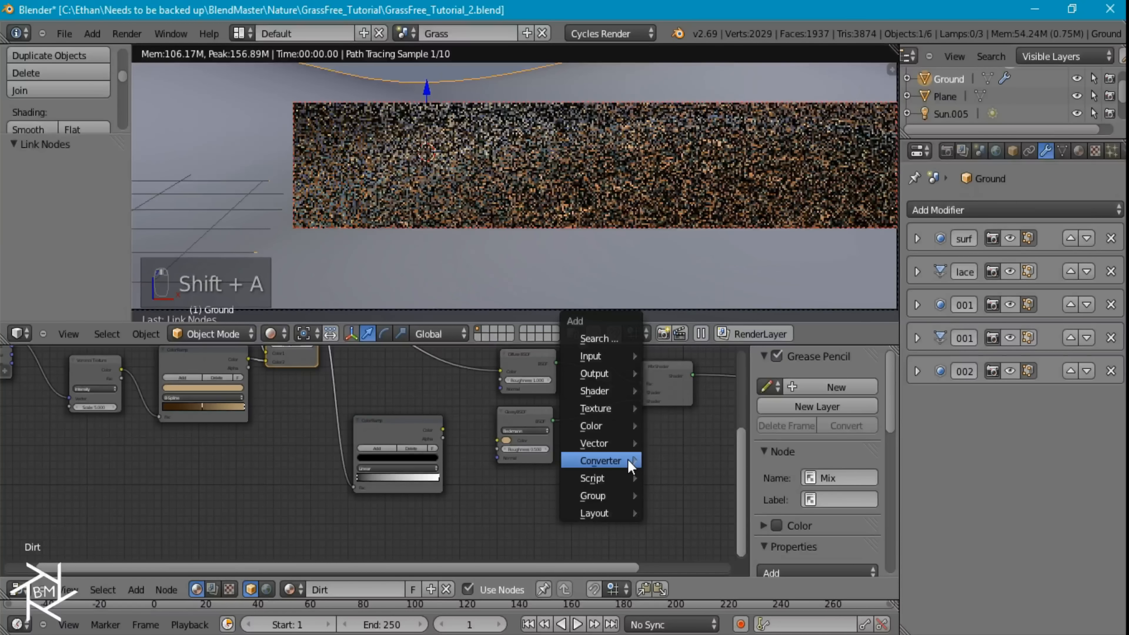
mouse_move(593, 391)
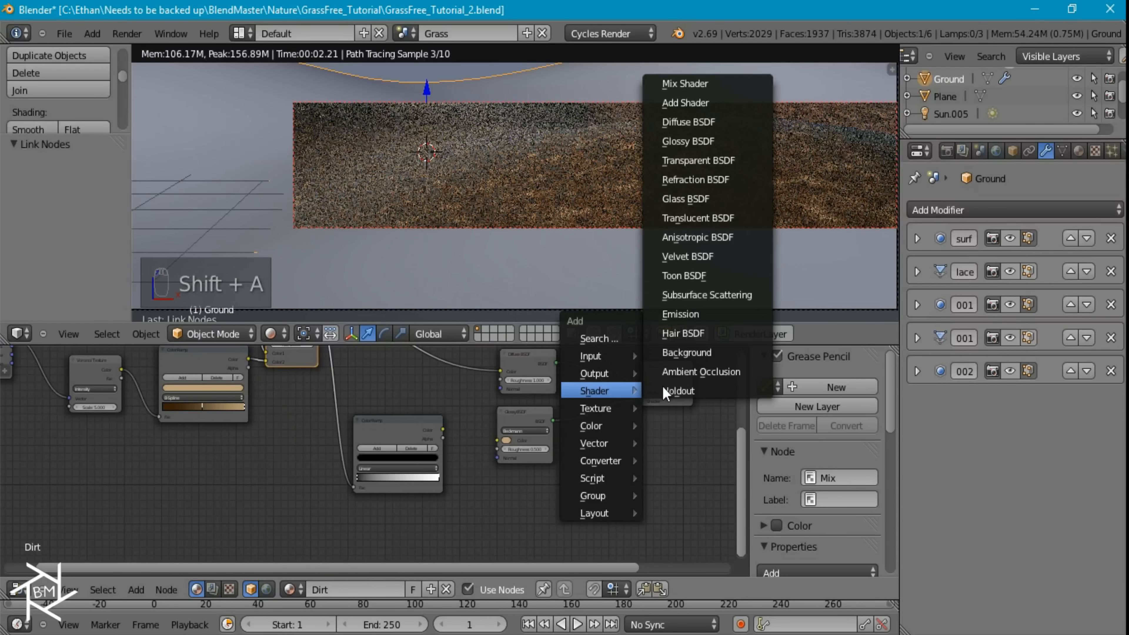
left_click(688, 312)
left_click(632, 427)
left_click_drag(442, 429, 631, 442)
middle_click_drag(668, 453, 437, 485)
left_click(427, 472)
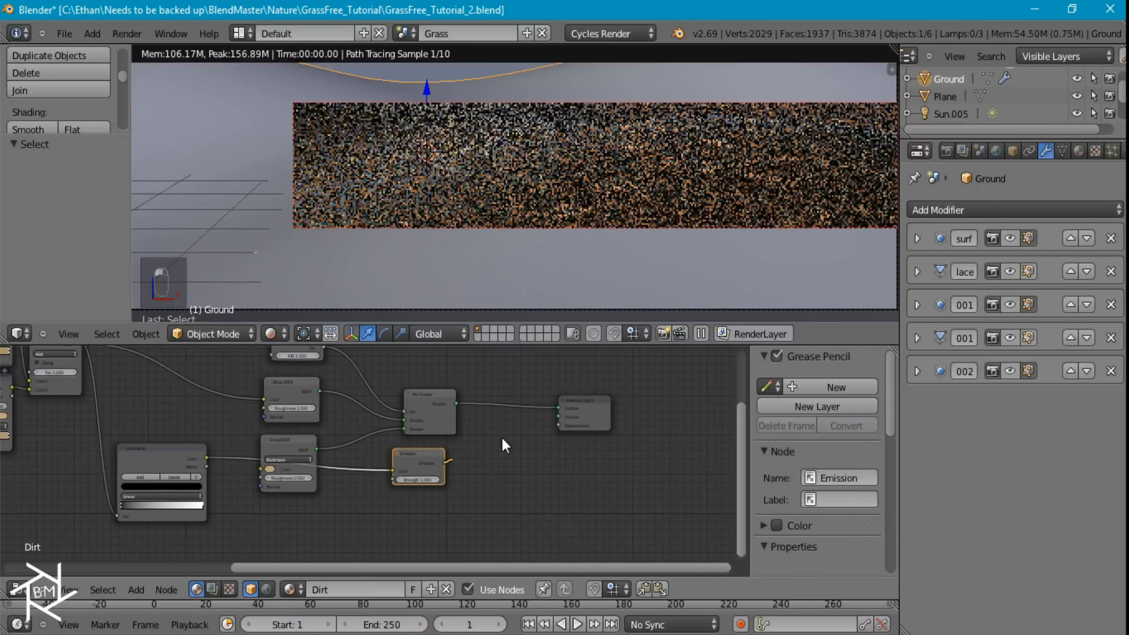
left_click_drag(447, 463, 560, 407)
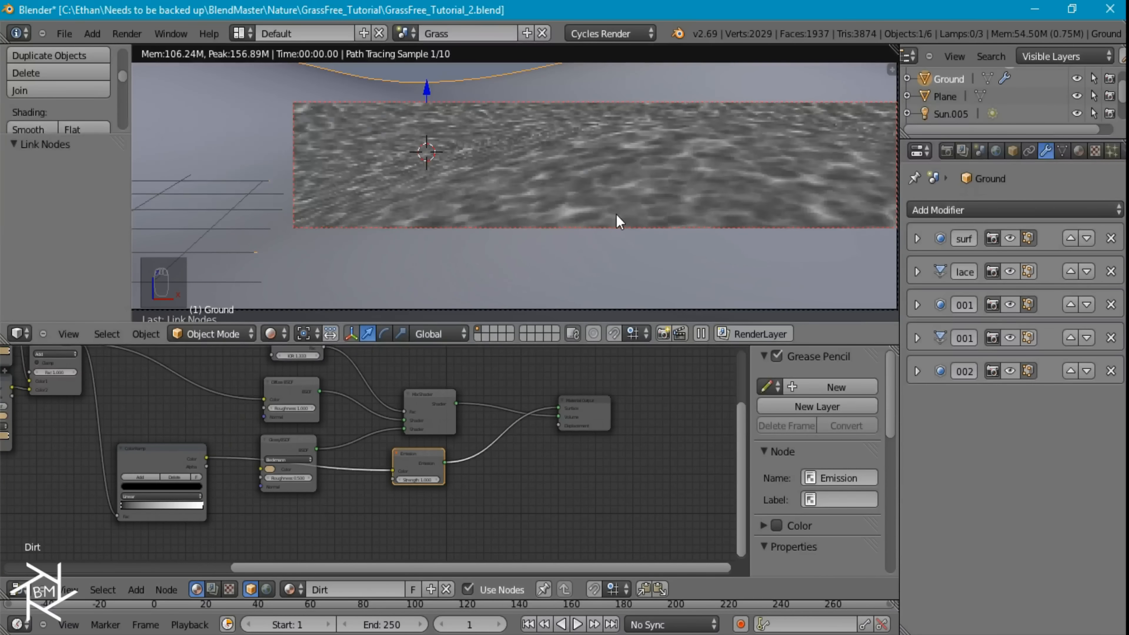
Raise the new ColorRamp's contrast by moving the black stop slightly inward and the white stop to about one third
middle_click_drag(399, 395, 608, 366)
scroll(399, 443, "up", 3)
scroll(367, 452, "up", 2)
left_click_drag(306, 468, 320, 471)
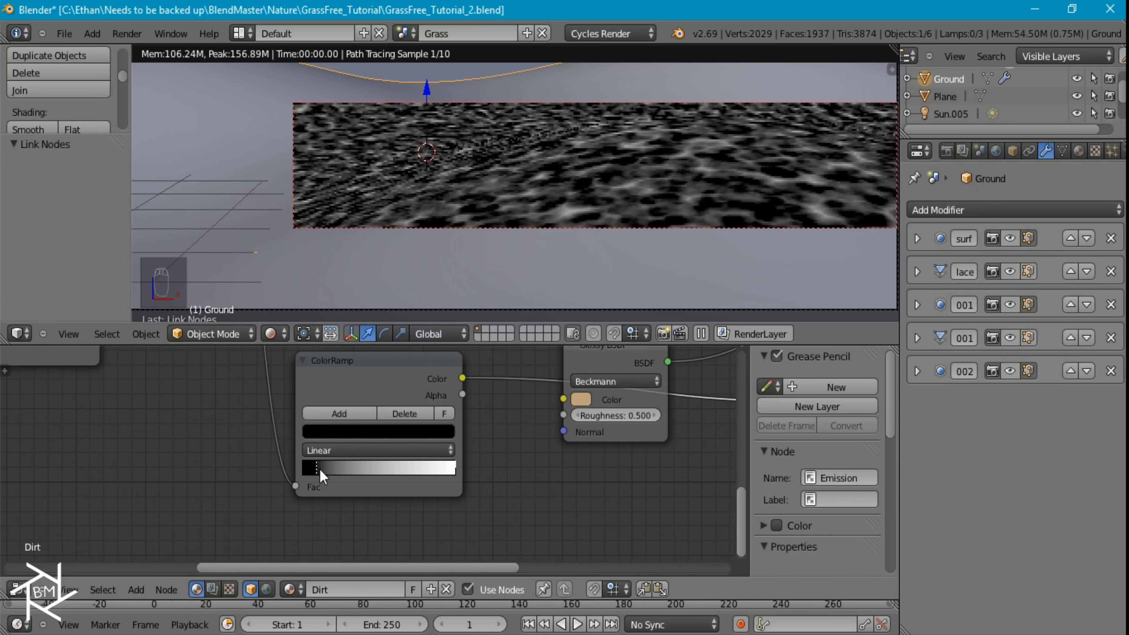
left_click_drag(455, 470, 359, 459)
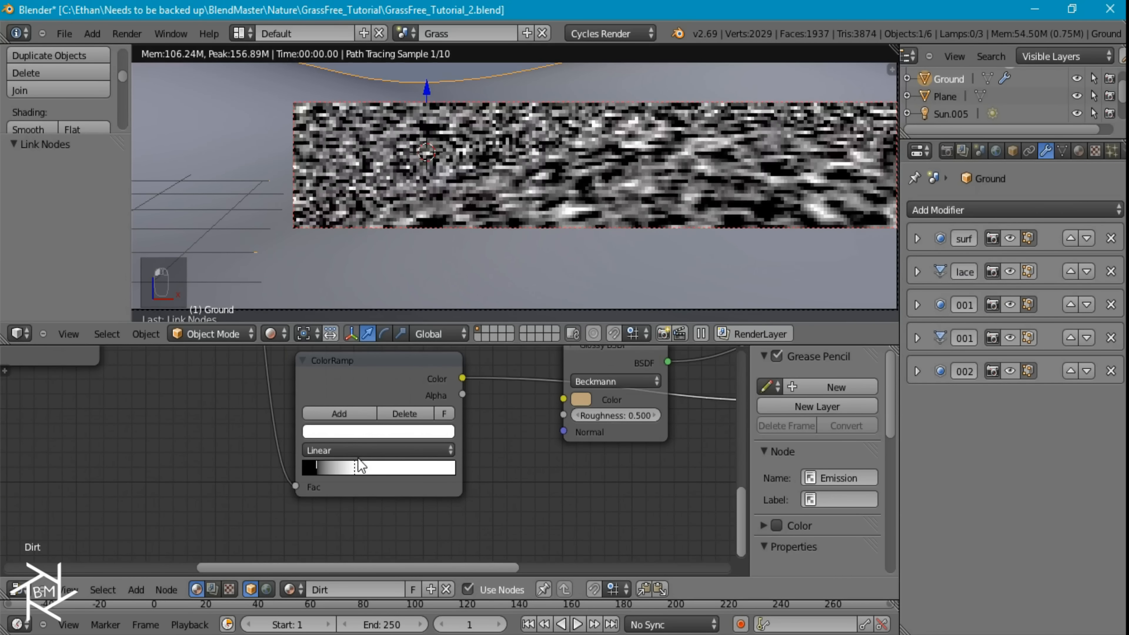
Move the black-and-white ColorRamp down and insert a MixRGB node on its link to the Emission shader
left_click(403, 368)
key("g")
left_click(397, 554)
middle_click_drag(581, 504, 484, 447)
key("shift+a")
mouse_move(478, 448)
mouse_move(449, 477)
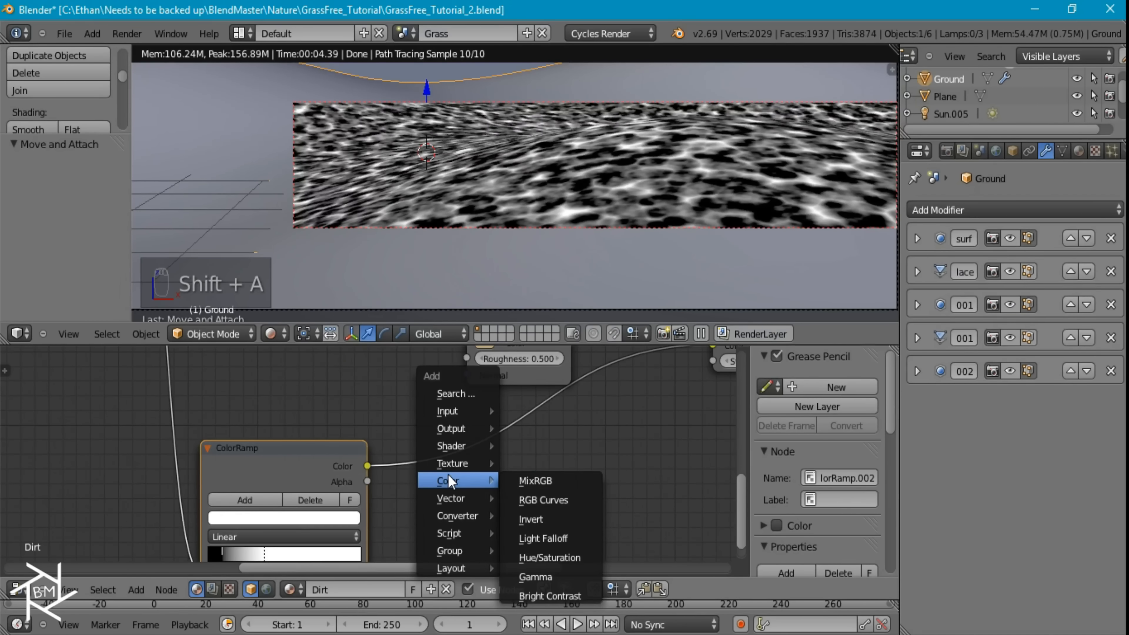
left_click(546, 482)
left_click(474, 434)
Set the new MixRGB node's blend type to Multiply and its Fac to 1
left_click(489, 471)
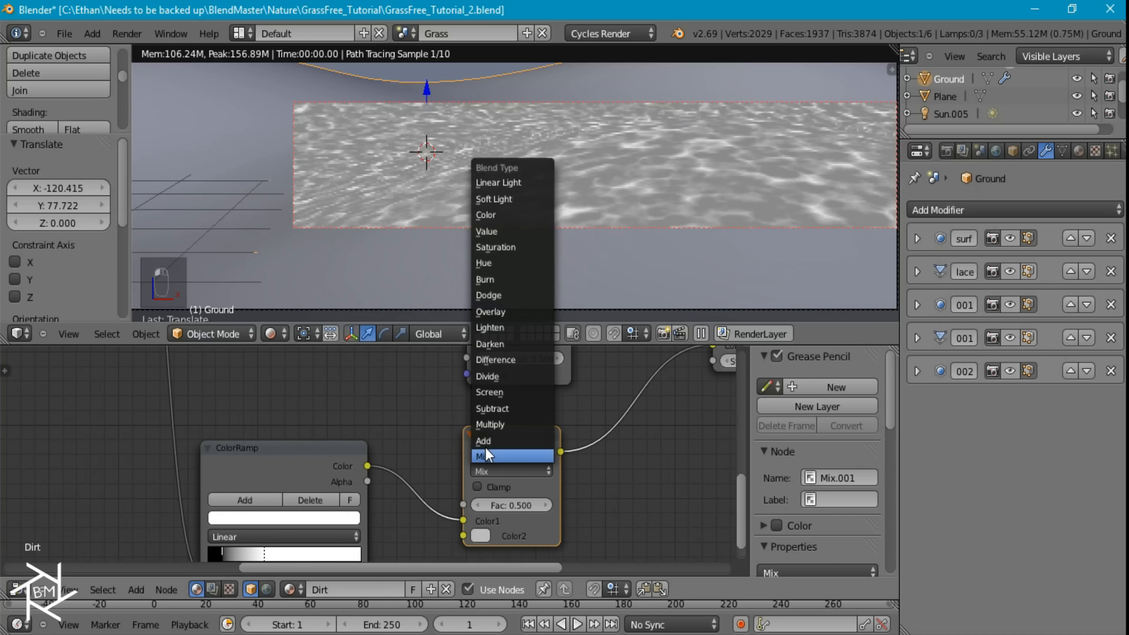
left_click(491, 424)
left_click(505, 504)
type("1")
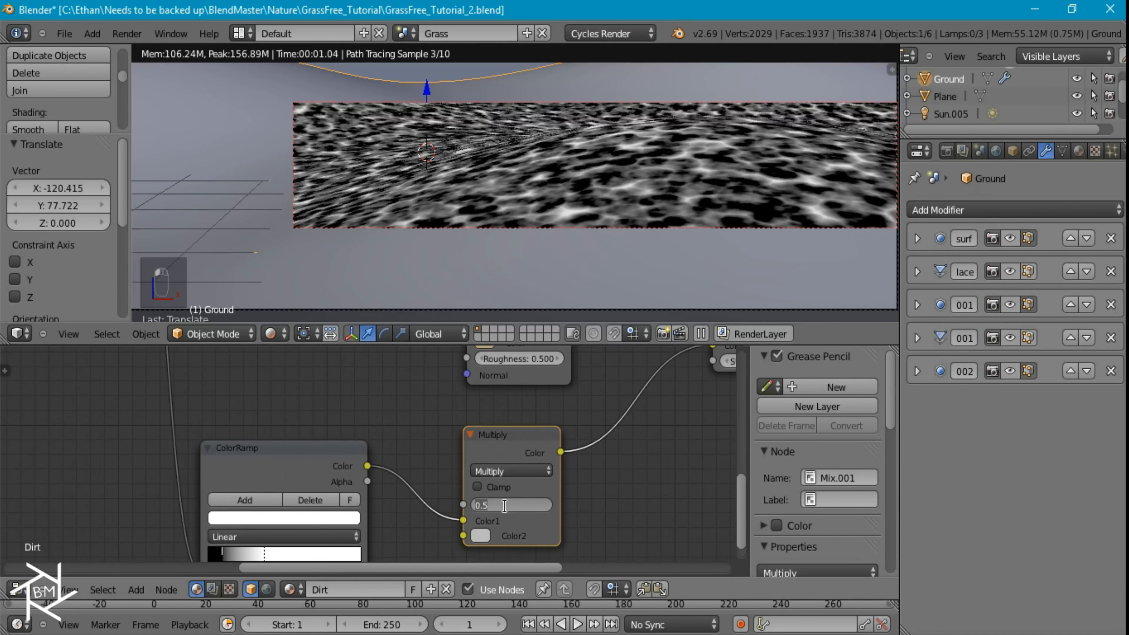
key("Return")
Set the HSV value of the Multiply node's Color2 to 0.2
left_click(482, 536)
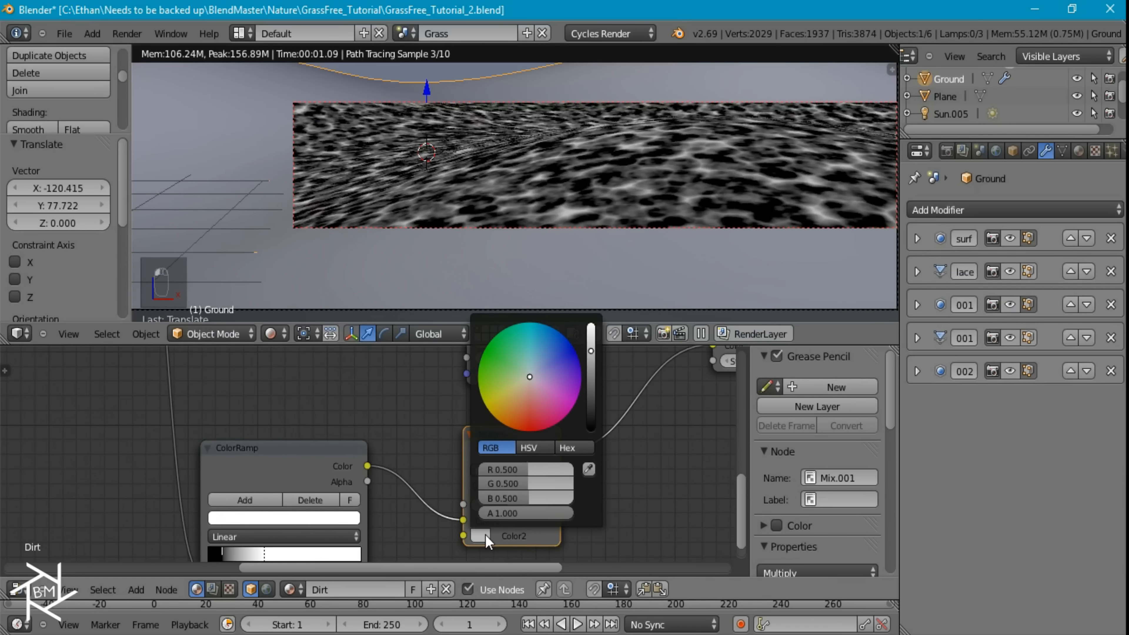
left_click(529, 448)
left_click_drag(529, 498, 513, 496)
left_click(513, 496)
type(".7")
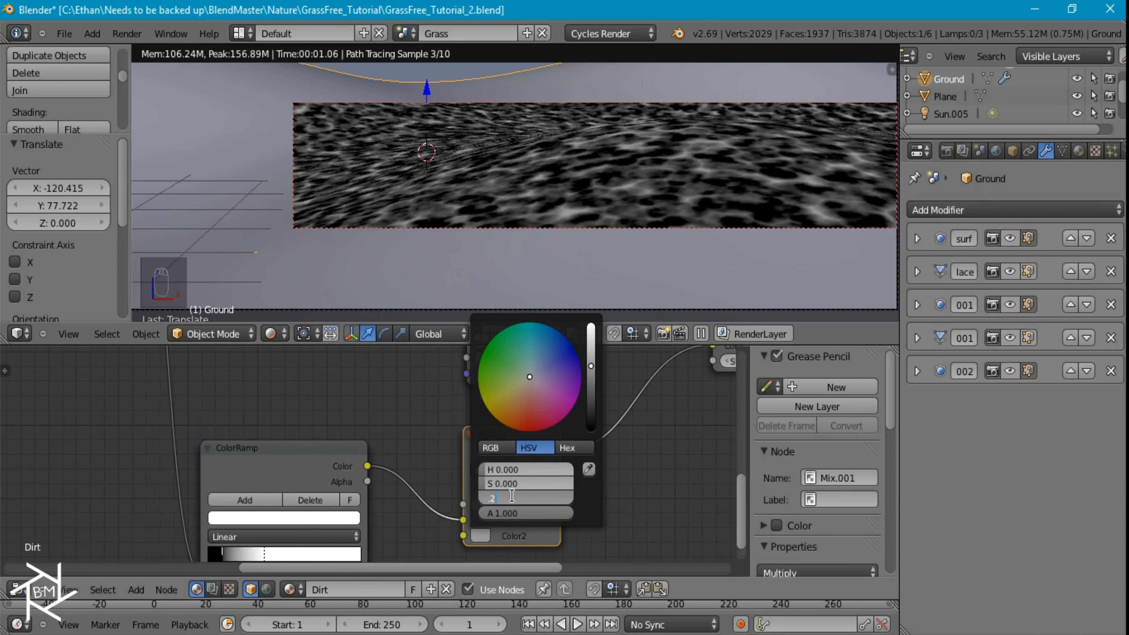
type("2")
key("Return")
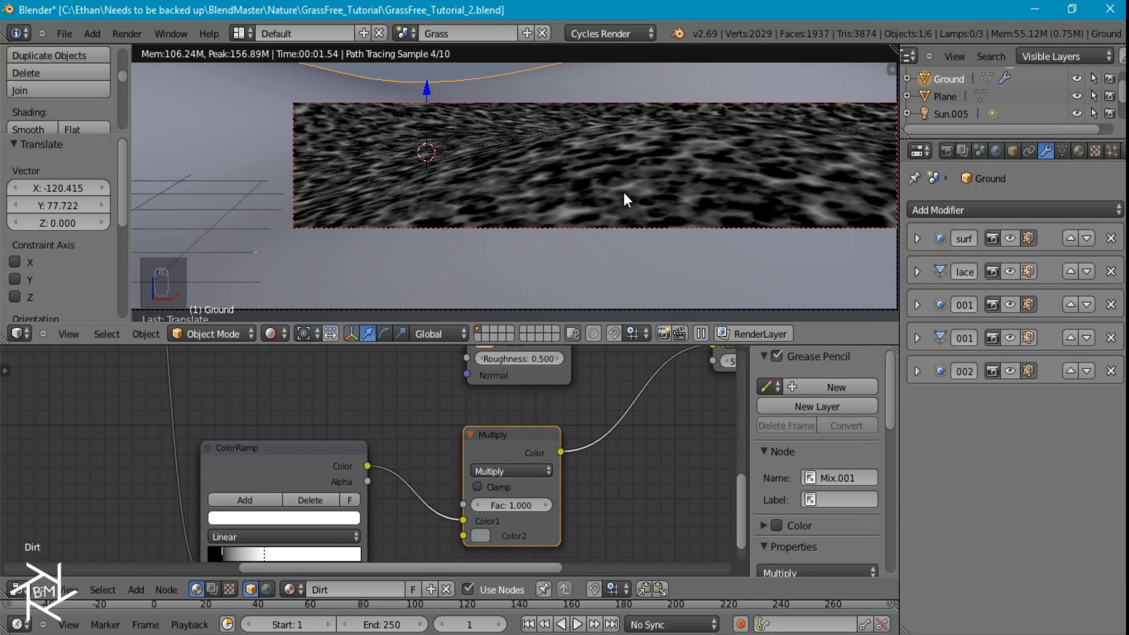
Relink the Mix Shader to the Material Output's Surface and connect the Multiply node's color to Displacement
scroll(627, 434, "down", 3)
middle_click_drag(628, 420, 533, 463)
middle_click_drag(675, 384, 516, 466)
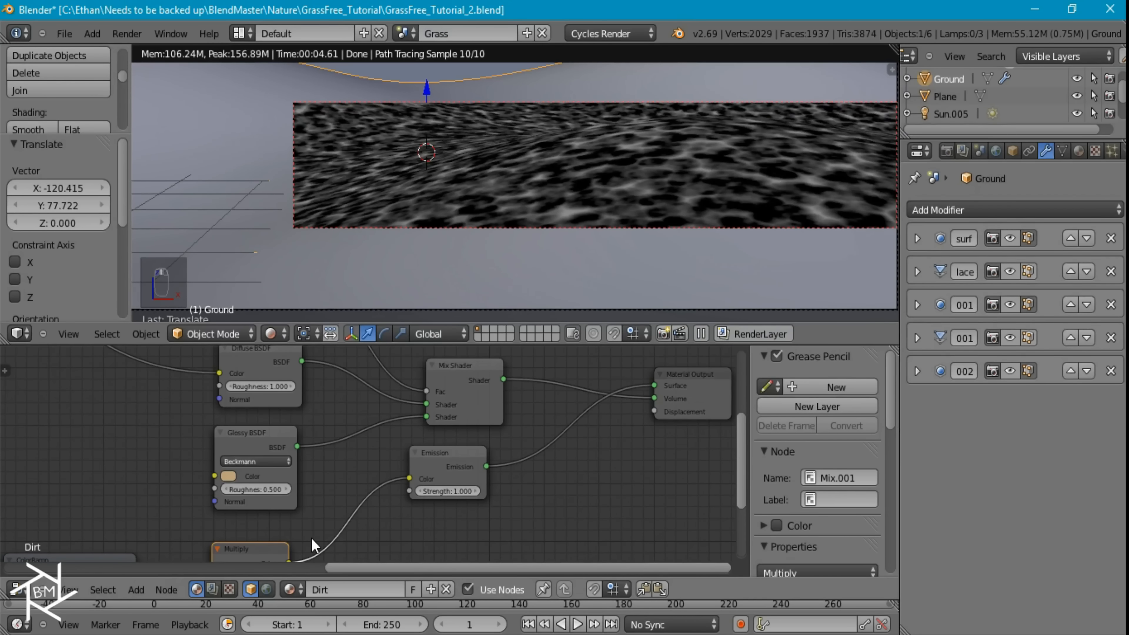
middle_click_drag(314, 545, 291, 541)
left_click_drag(624, 411, 588, 469)
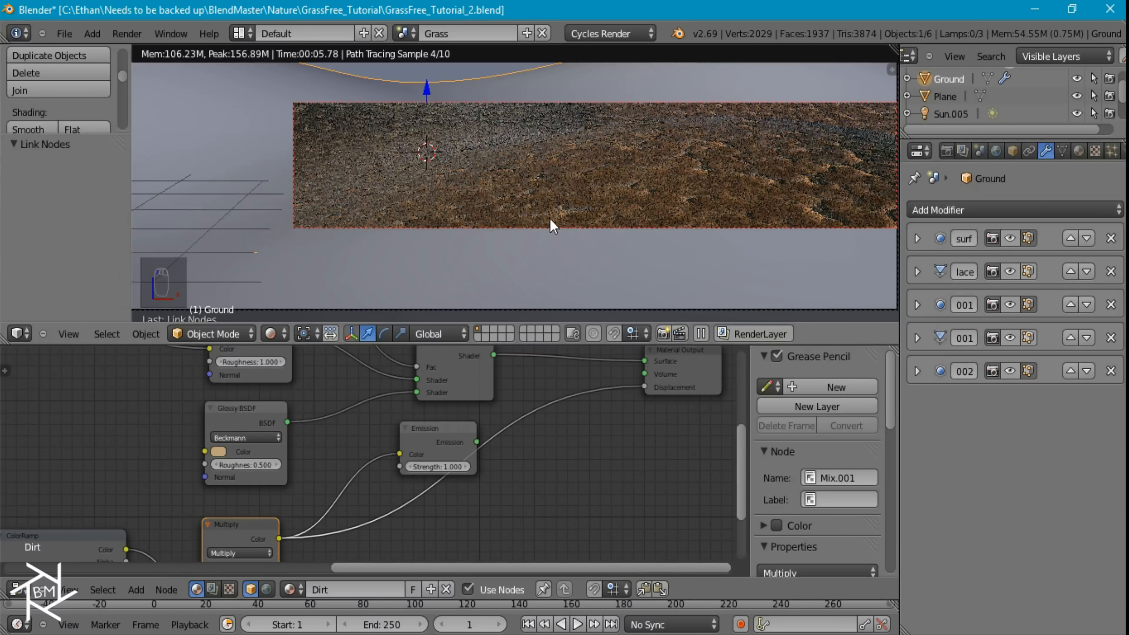
Redraw the render border around the whole camera frame and save the file
scroll(553, 227, "down", 5)
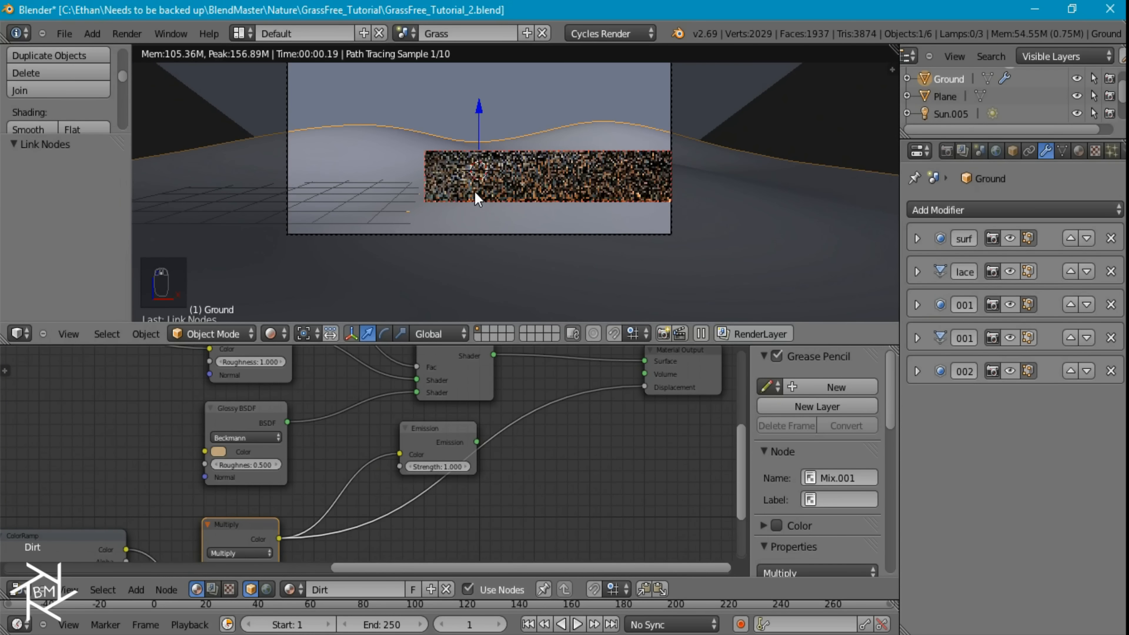
middle_click_drag(506, 204, 514, 218, "shift")
scroll(517, 206, "down", 4)
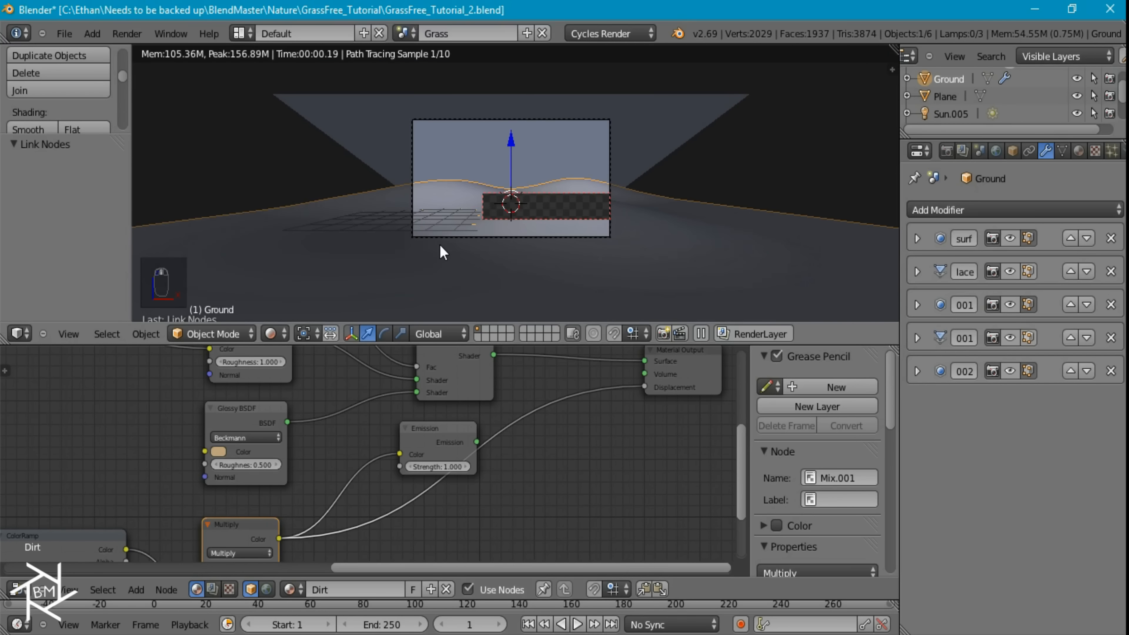
key("ctrl+b")
left_click_drag(431, 243, 658, 54)
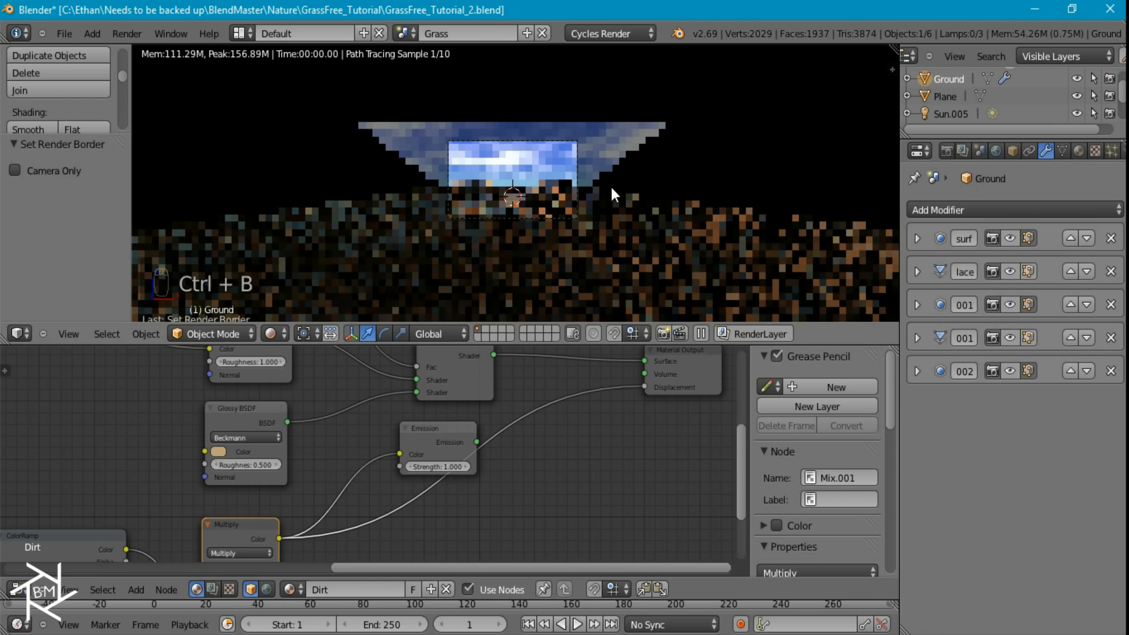
scroll(613, 186, "up", 4)
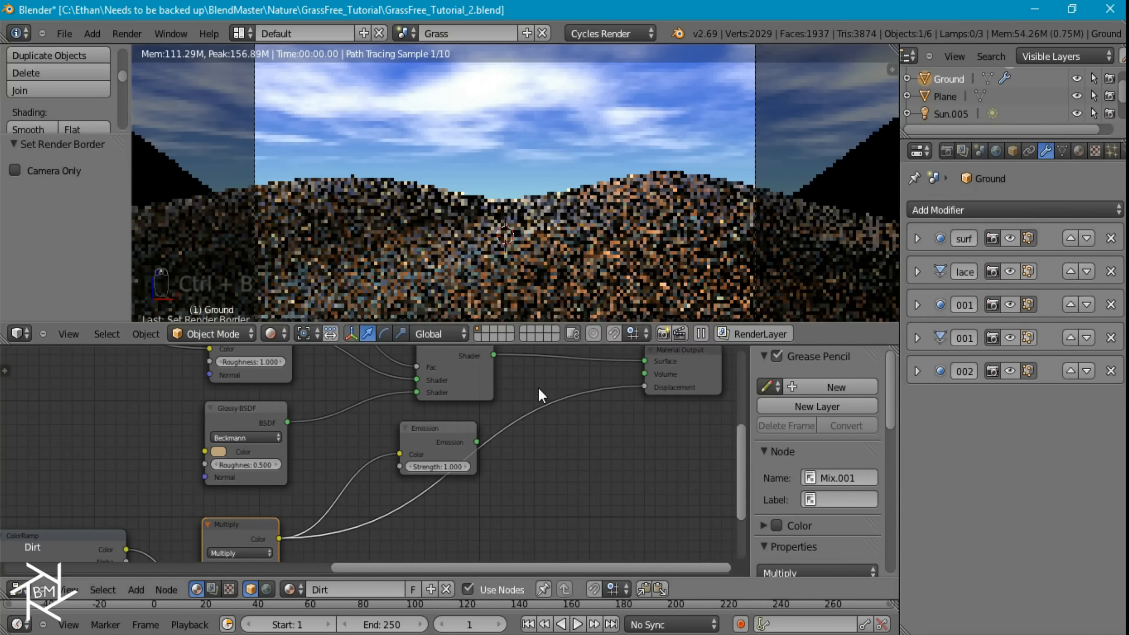
middle_click_drag(497, 373, 532, 452)
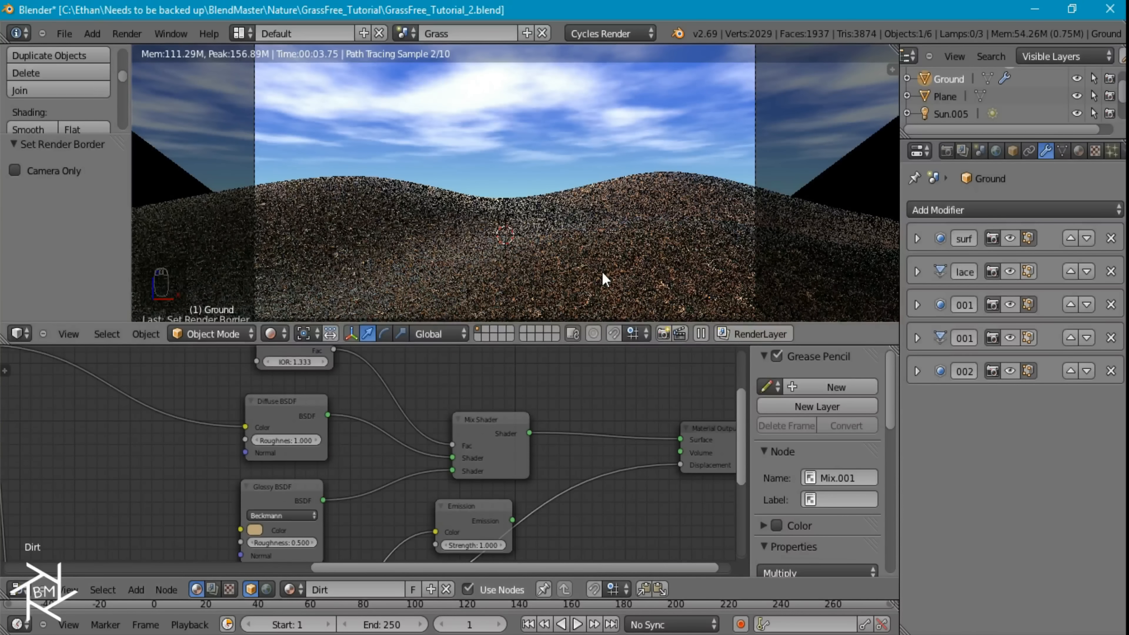
left_click(72, 33)
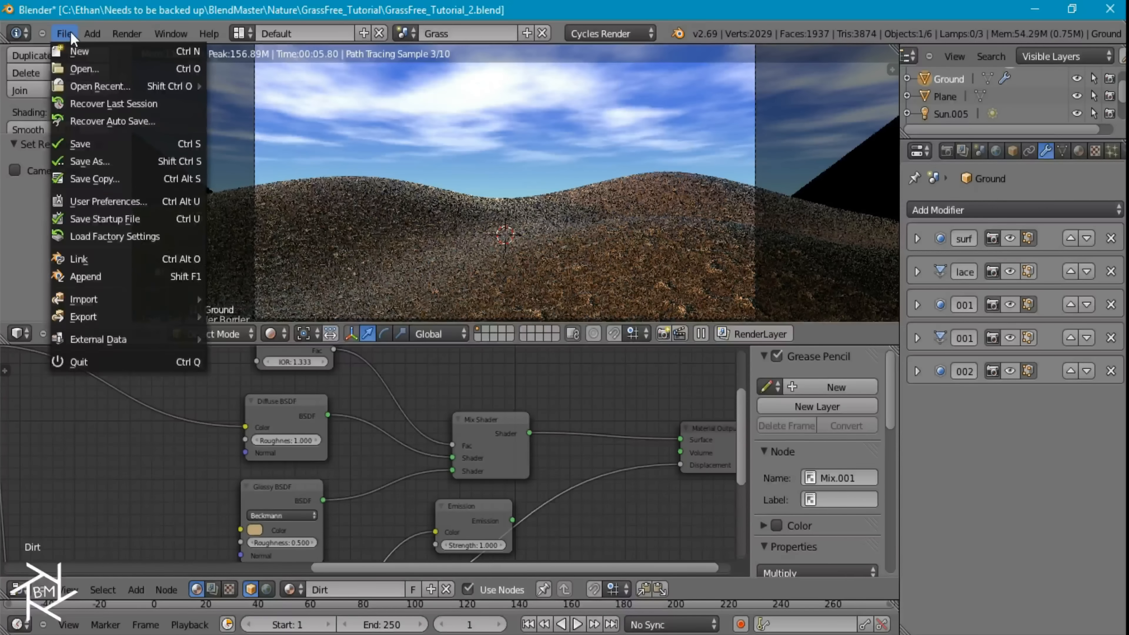
left_click(102, 144)
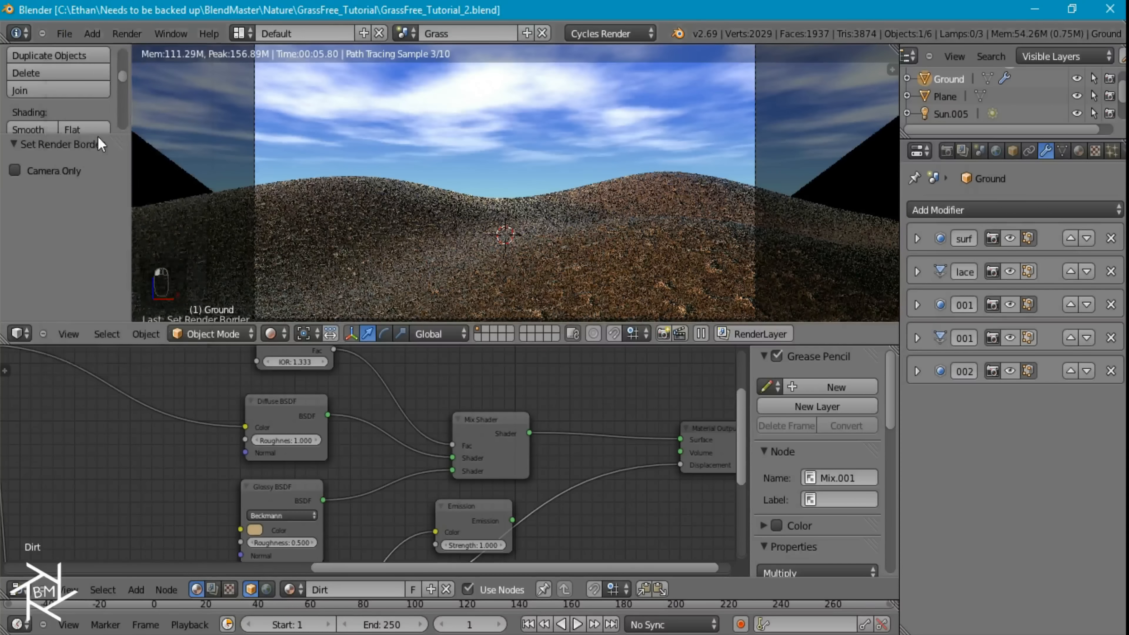
Add a particle system to the Ground and assign it the existing Bermuda particle settings
left_click(1112, 151)
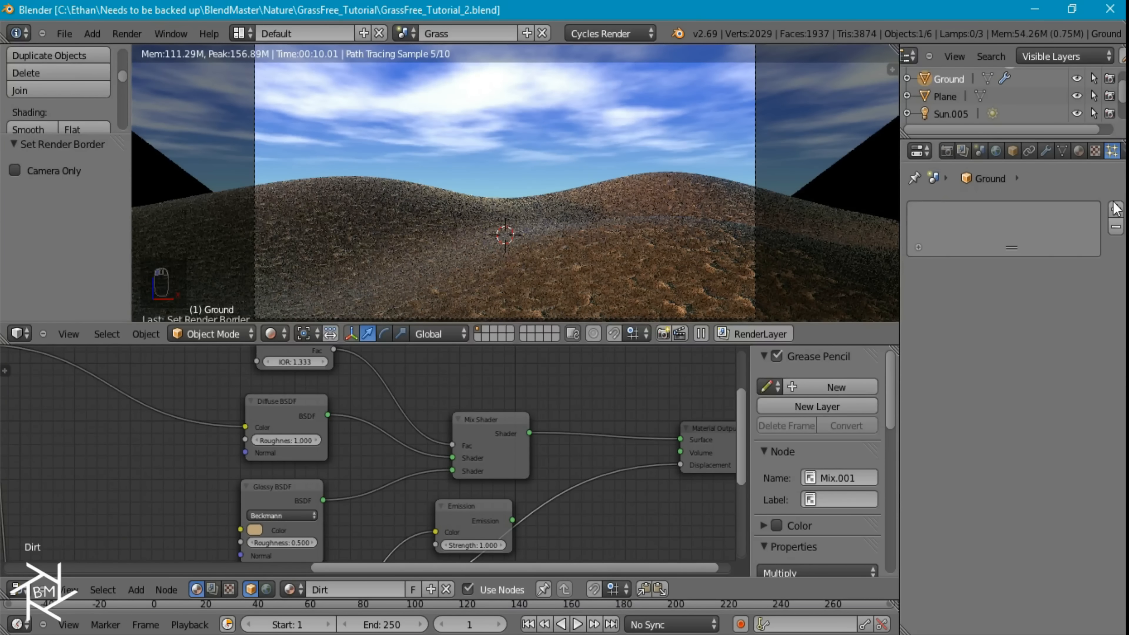
left_click(1116, 210)
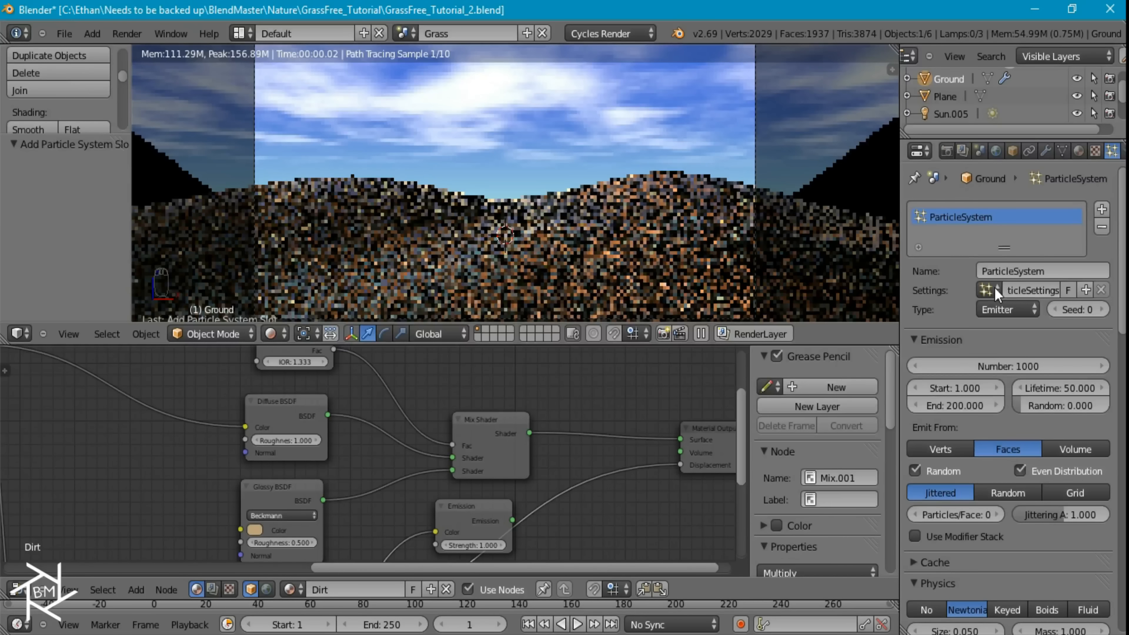
left_click(991, 289)
type("ber")
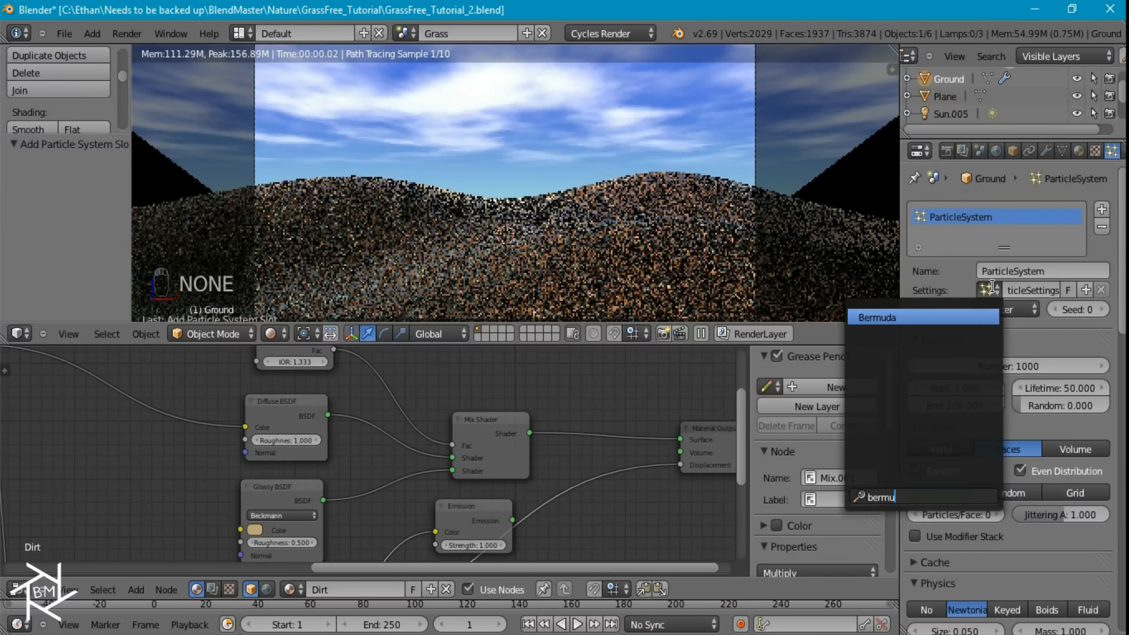
type("mu")
key("Return")
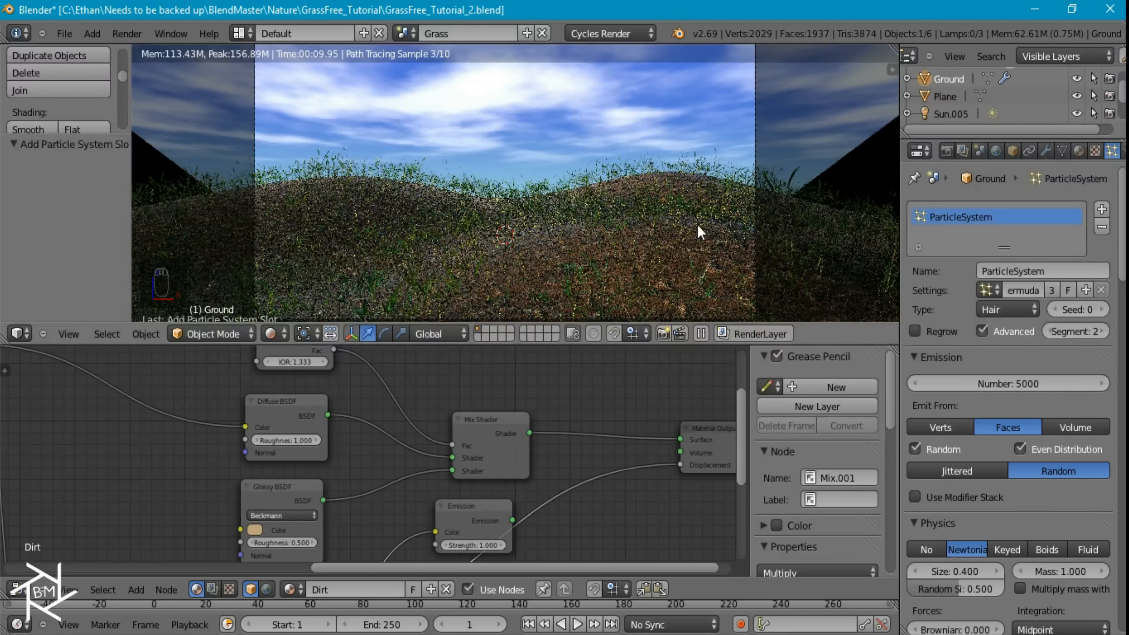
Hide the Ground's particle system in the viewport and switch the viewport to solid shading
key("z")
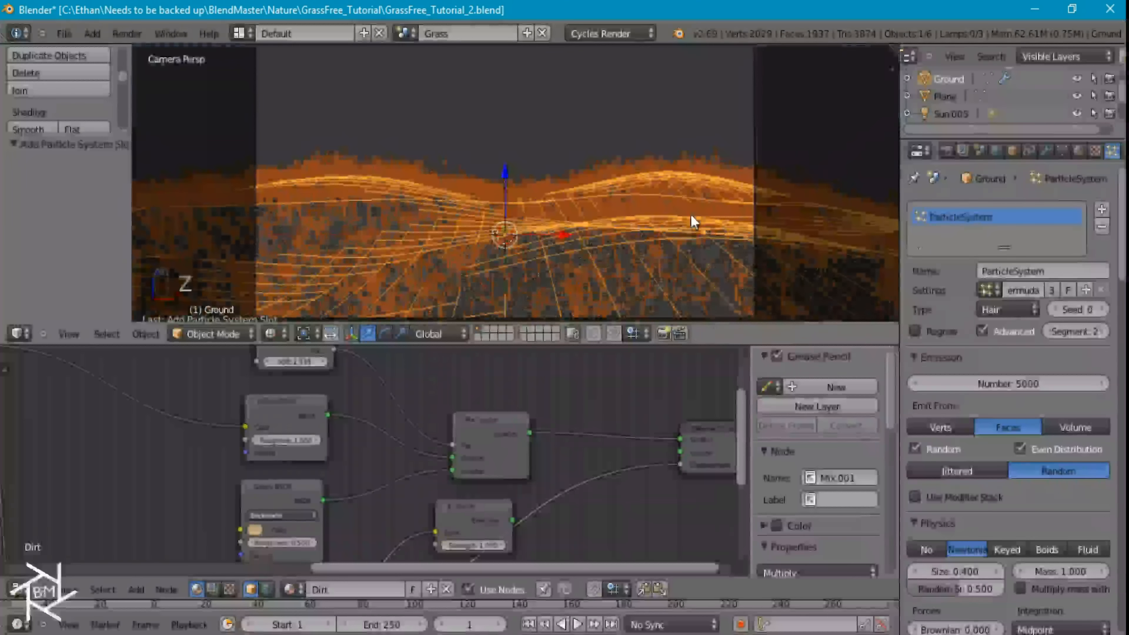
left_click(1050, 152)
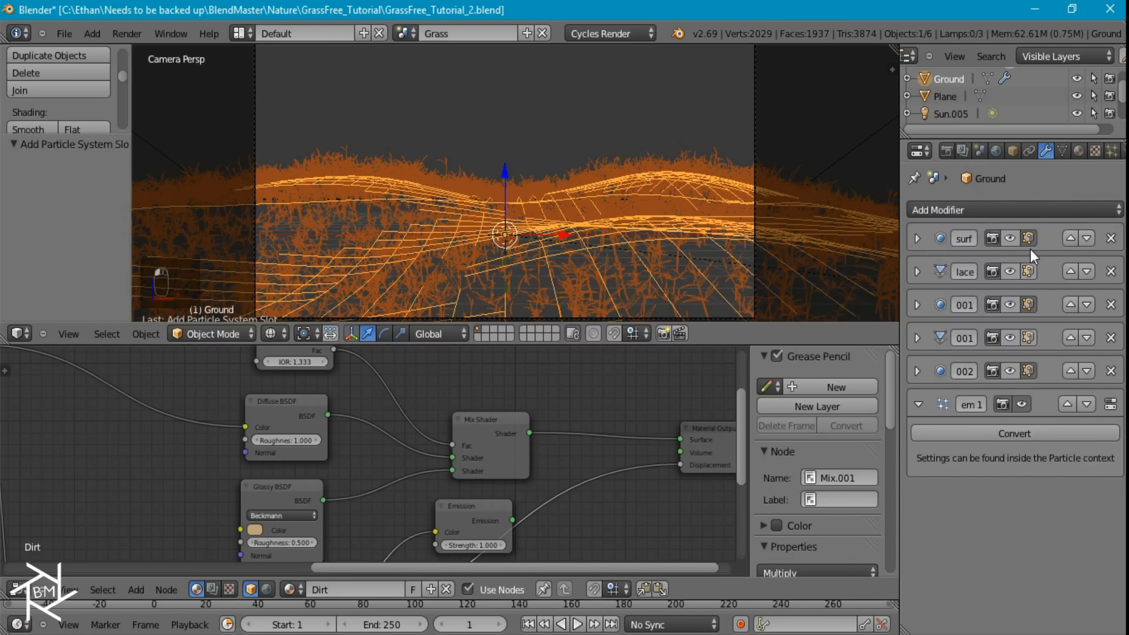
left_click(1022, 404)
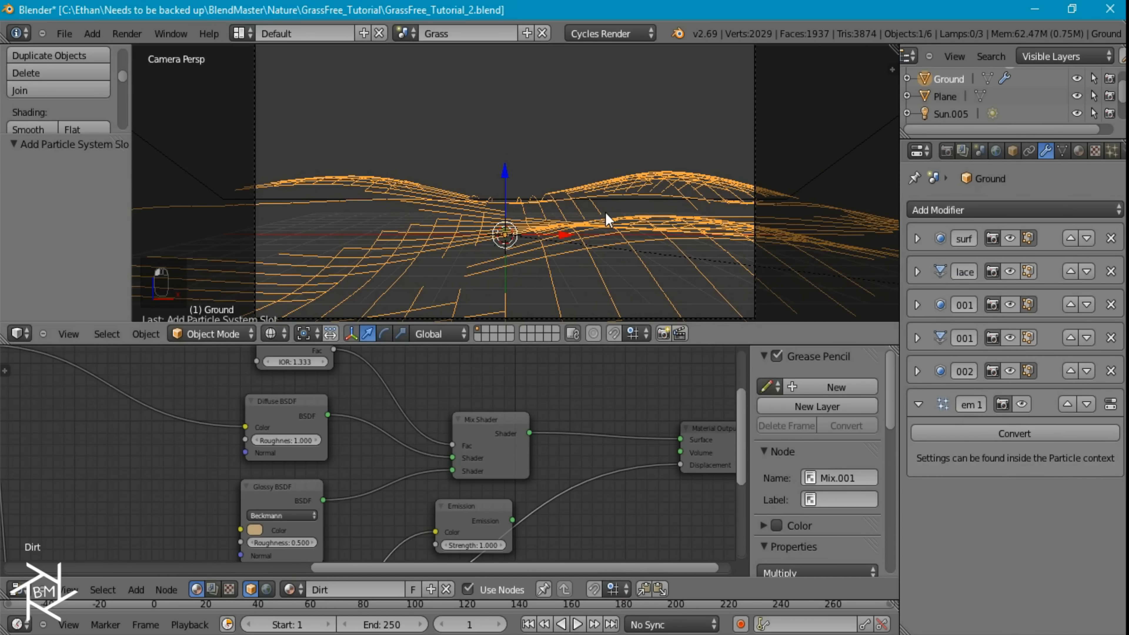
key("z")
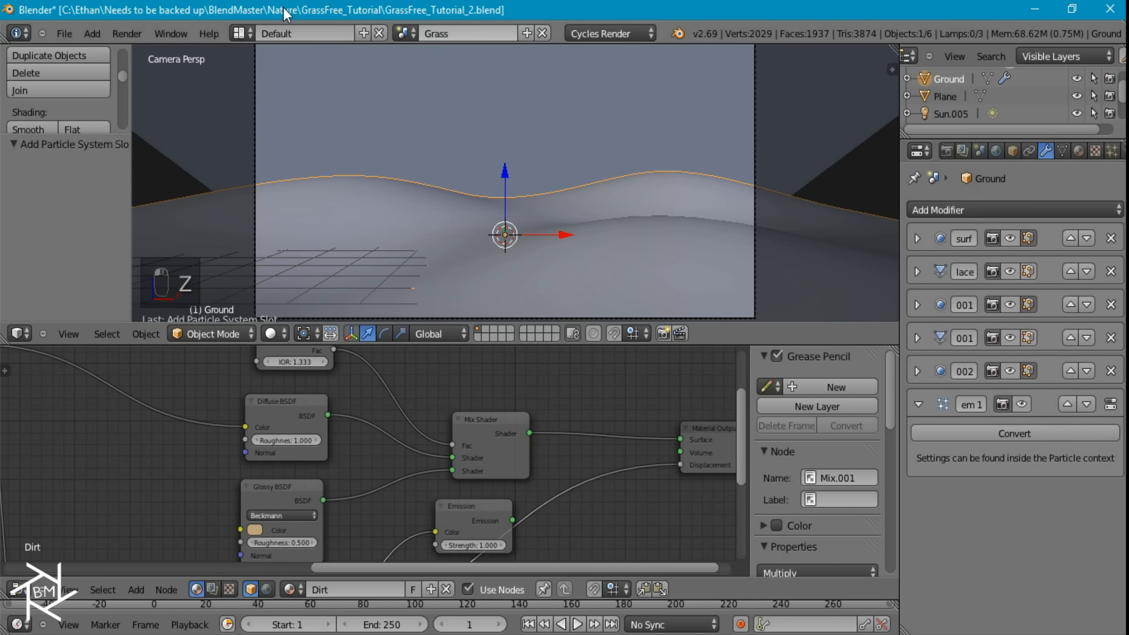
left_click(1113, 152)
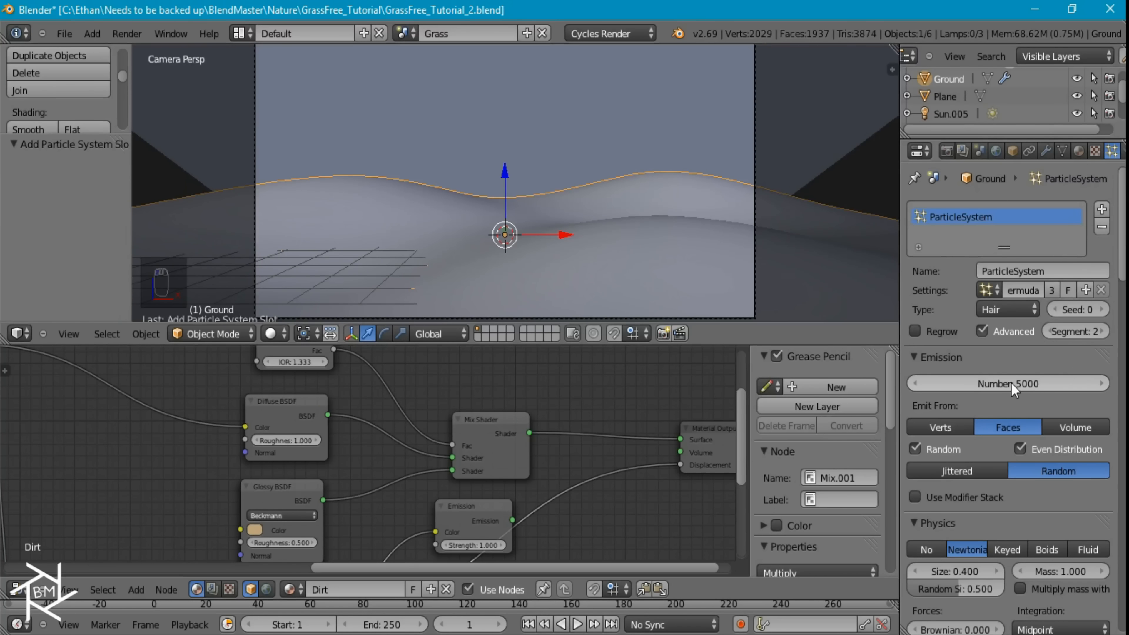
Review the Bermuda particle system's emission, physics, render, children and vertex group settings
scroll(1012, 386, "down", 8)
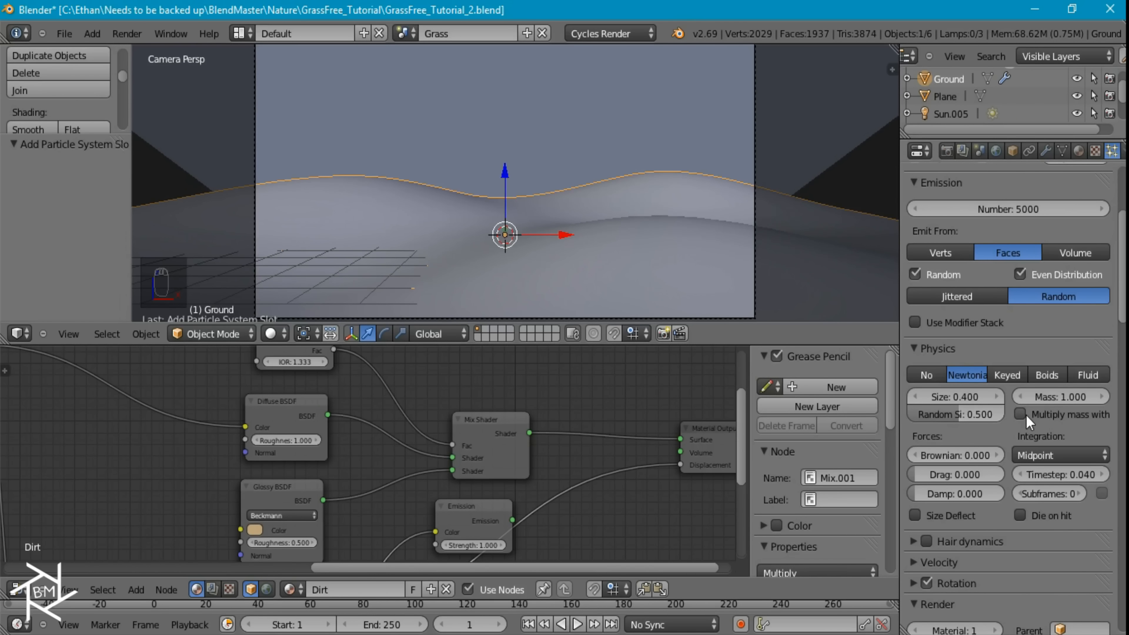
scroll(1027, 419, "down", 18)
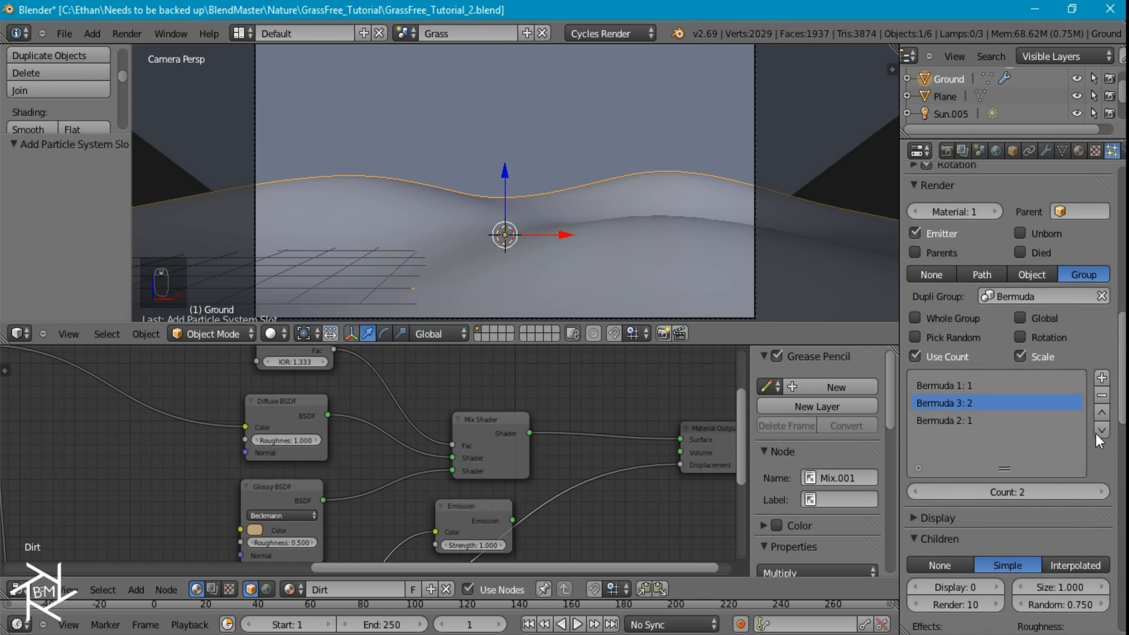
scroll(1097, 441, "down", 3)
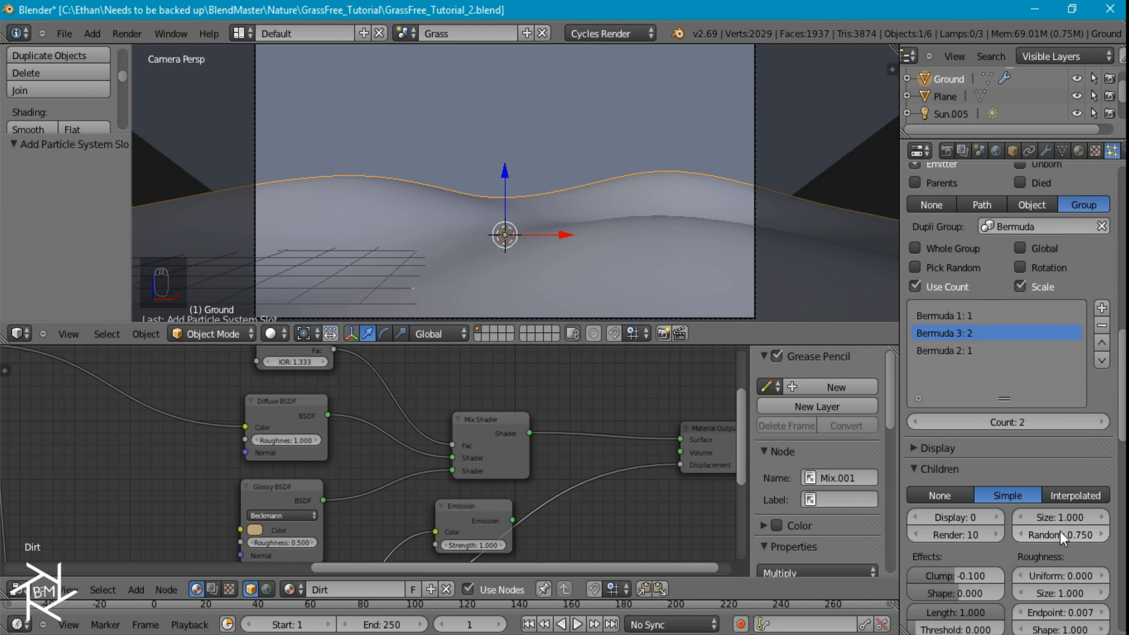
scroll(1042, 436, "down", 10)
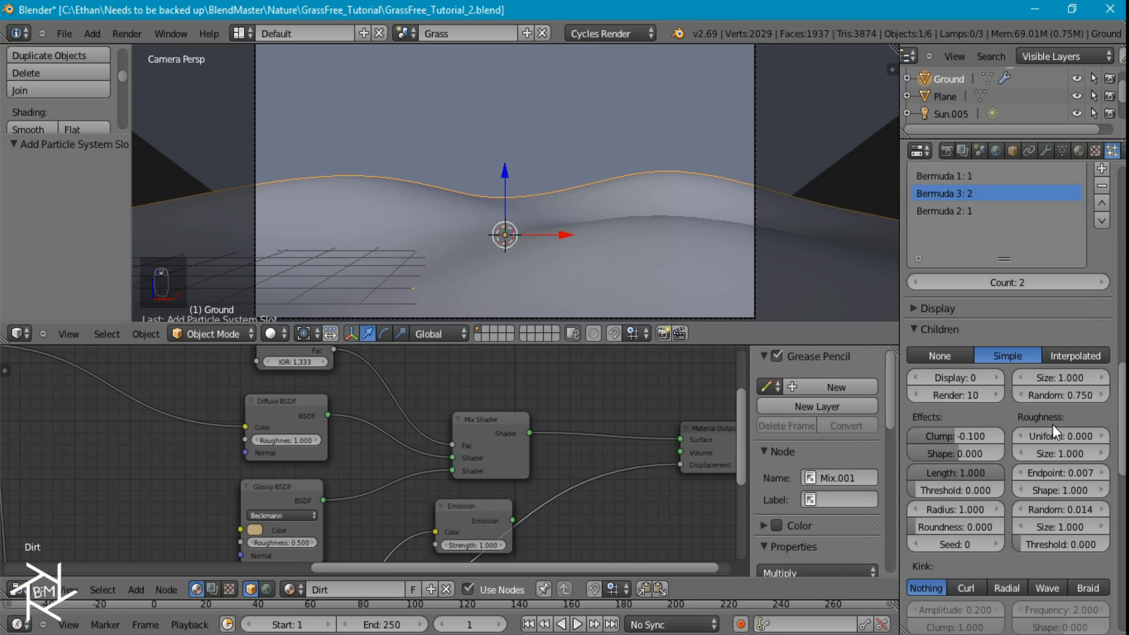
scroll(1018, 451, "down", 8)
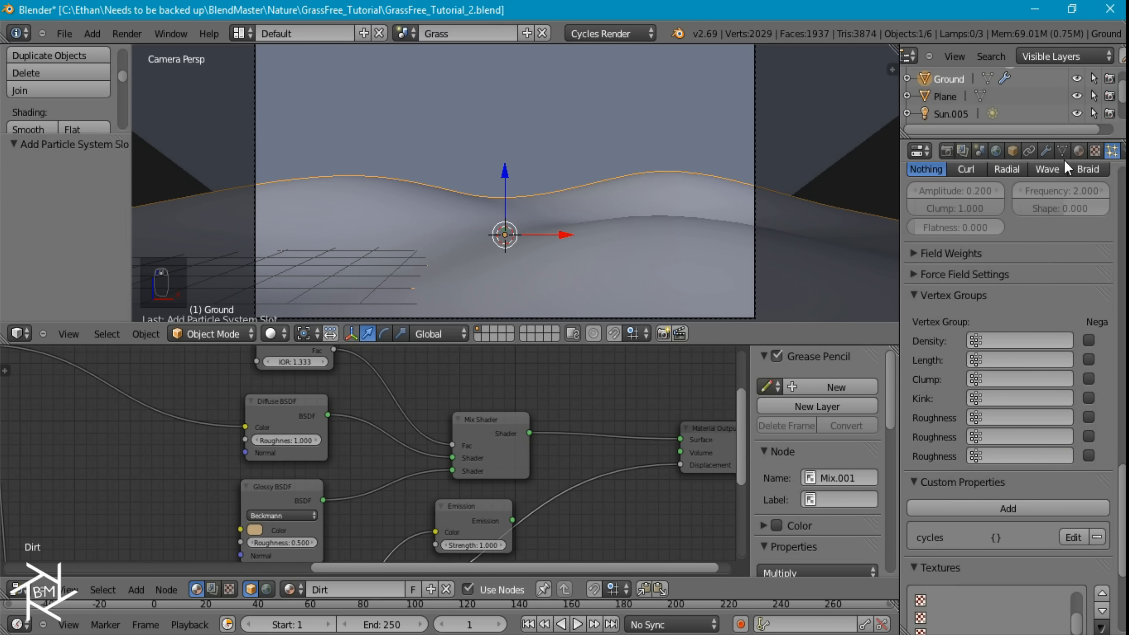
Add a vertex group named Bermuda to the Ground mesh
left_click(1062, 151)
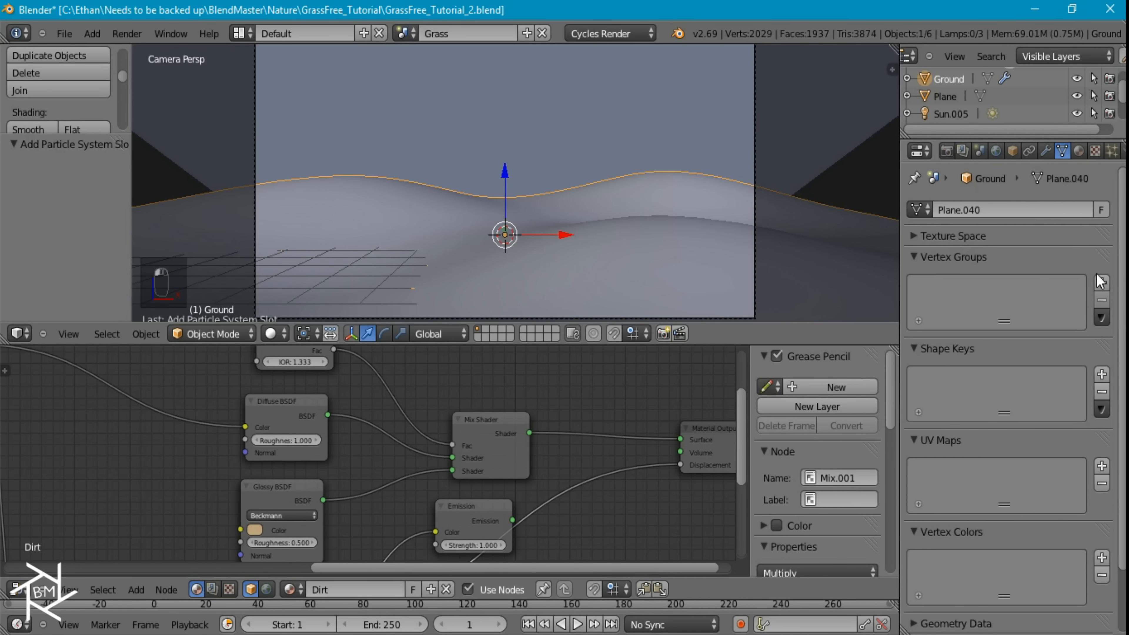
left_click(1102, 283)
left_click(1001, 397)
type("Bermuda")
key("Return")
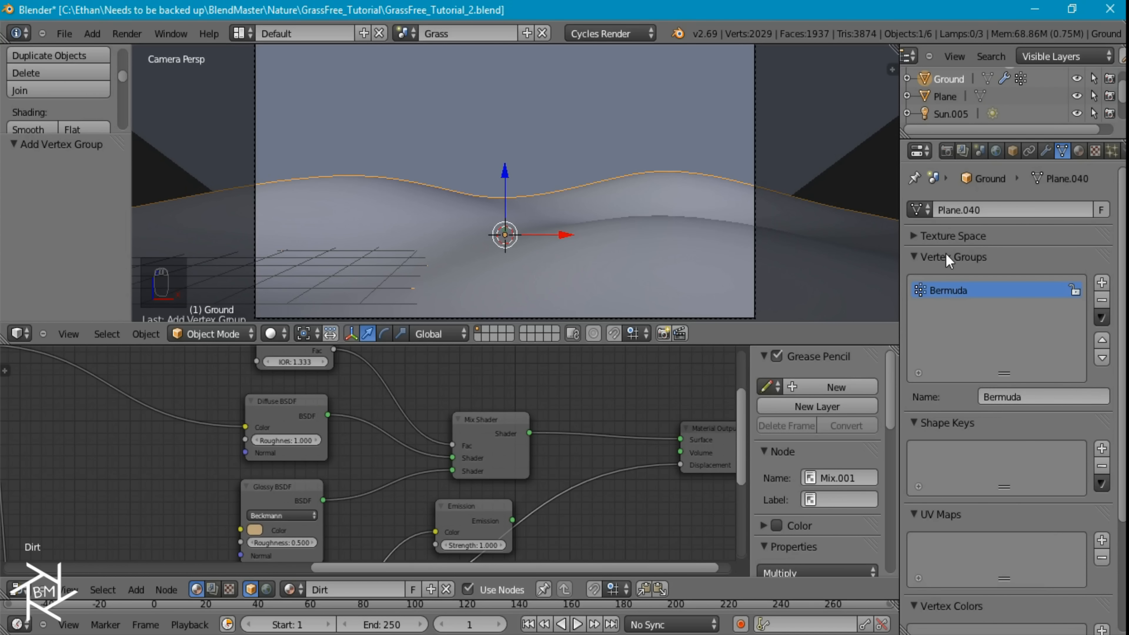
Put the Ground in Weight Paint mode and set the brush to strength 1.000 with Add blending
scroll(564, 281, "down", 3)
scroll(564, 280, "up", 1)
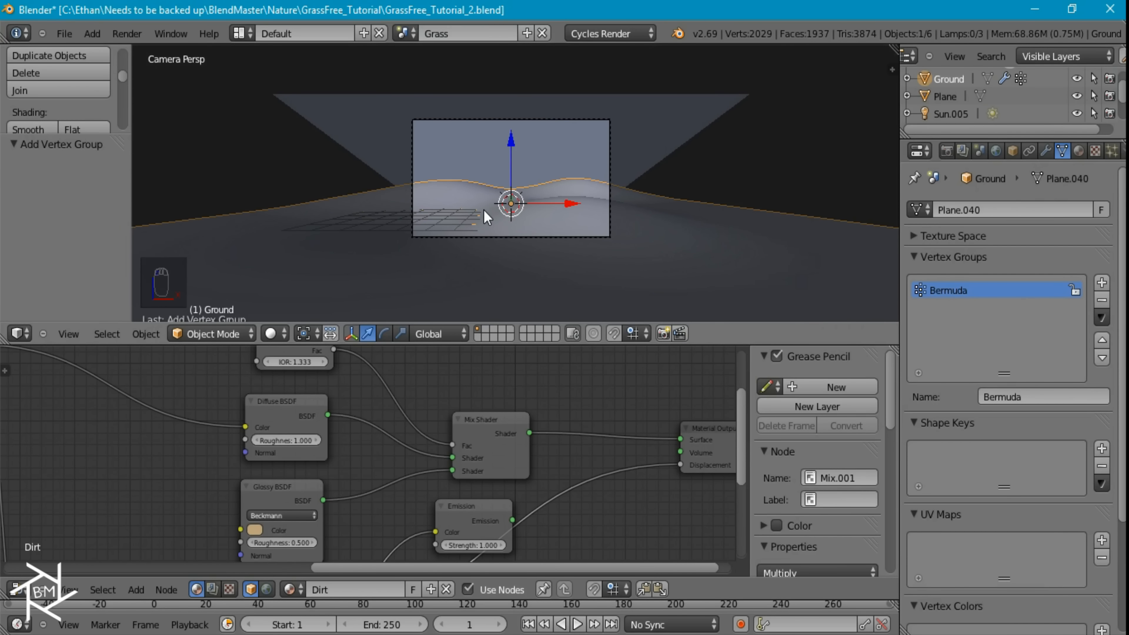
key("KP_7")
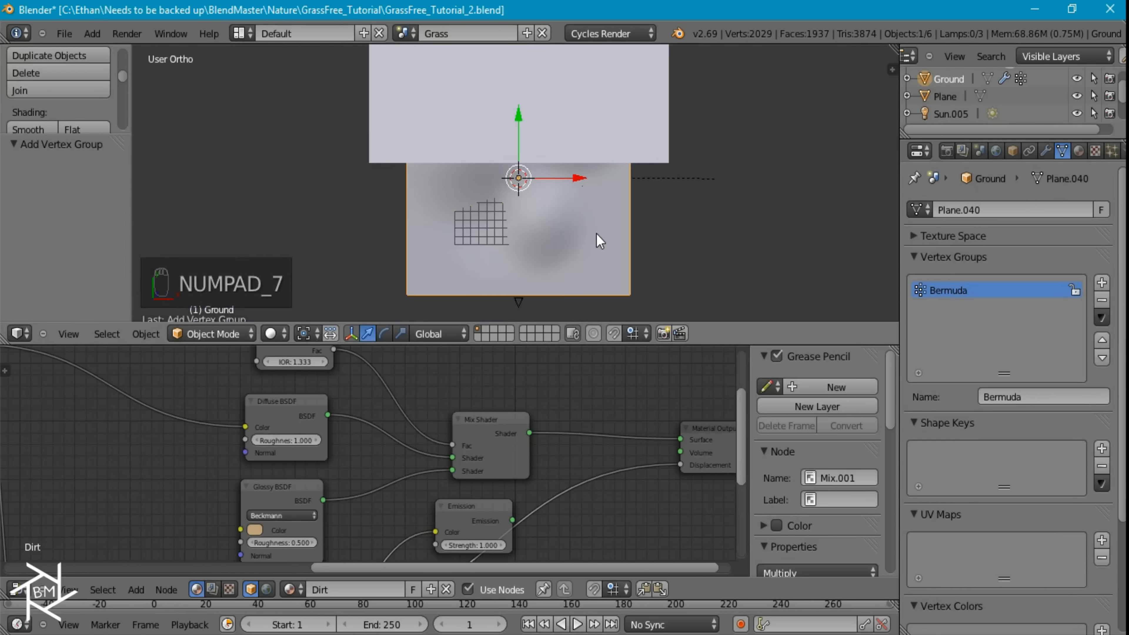
left_click(223, 330)
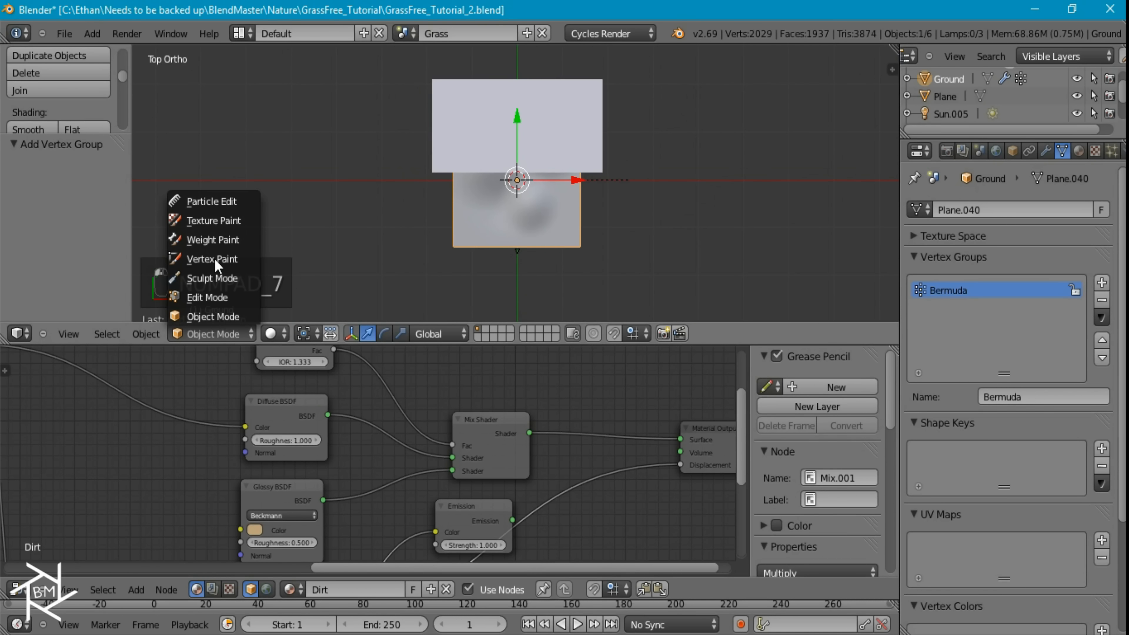
left_click(213, 241)
left_click_drag(42, 107, 146, 109)
left_click(67, 129)
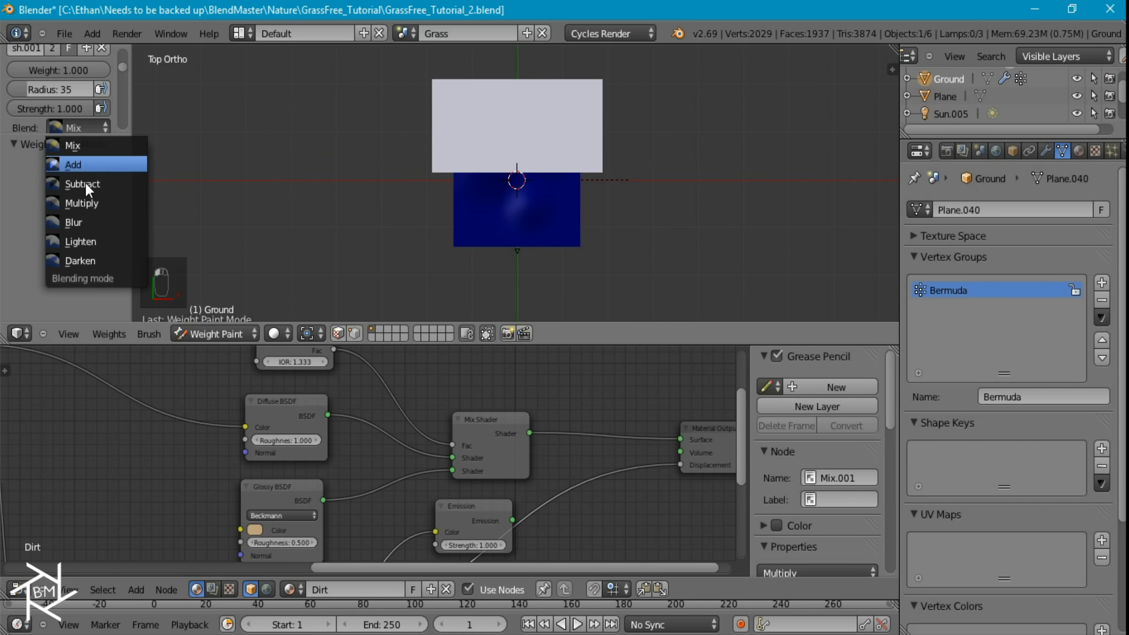
left_click(60, 165)
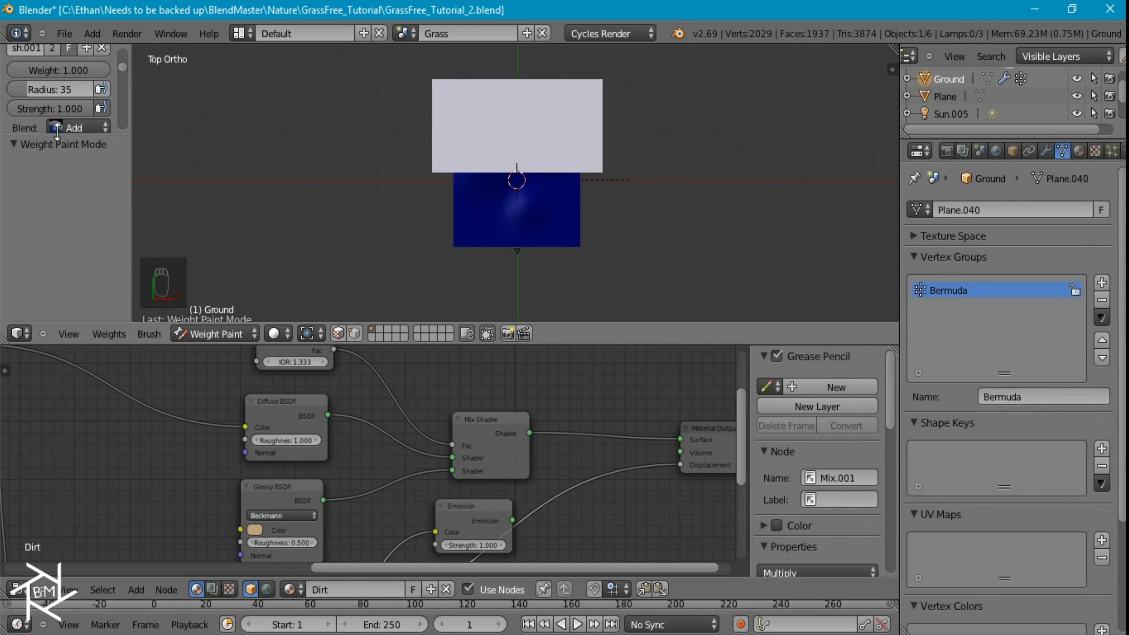
Try a weight gradient from the Ground's camera-side edge to its far edge, and undo it
scroll(57, 133, "down", 10)
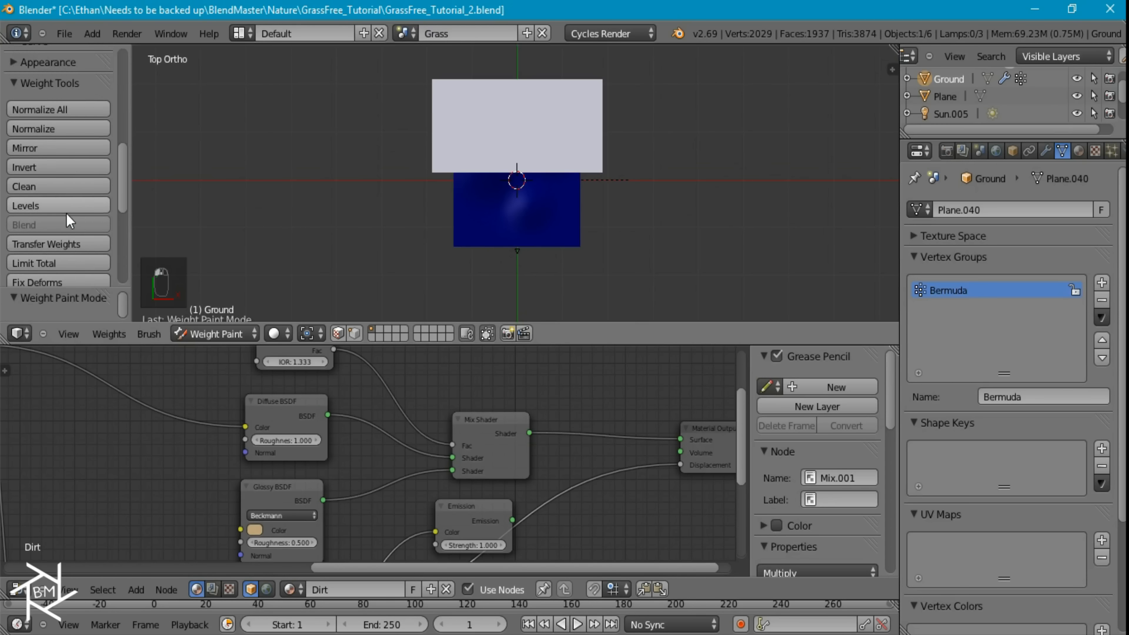
left_click(53, 231)
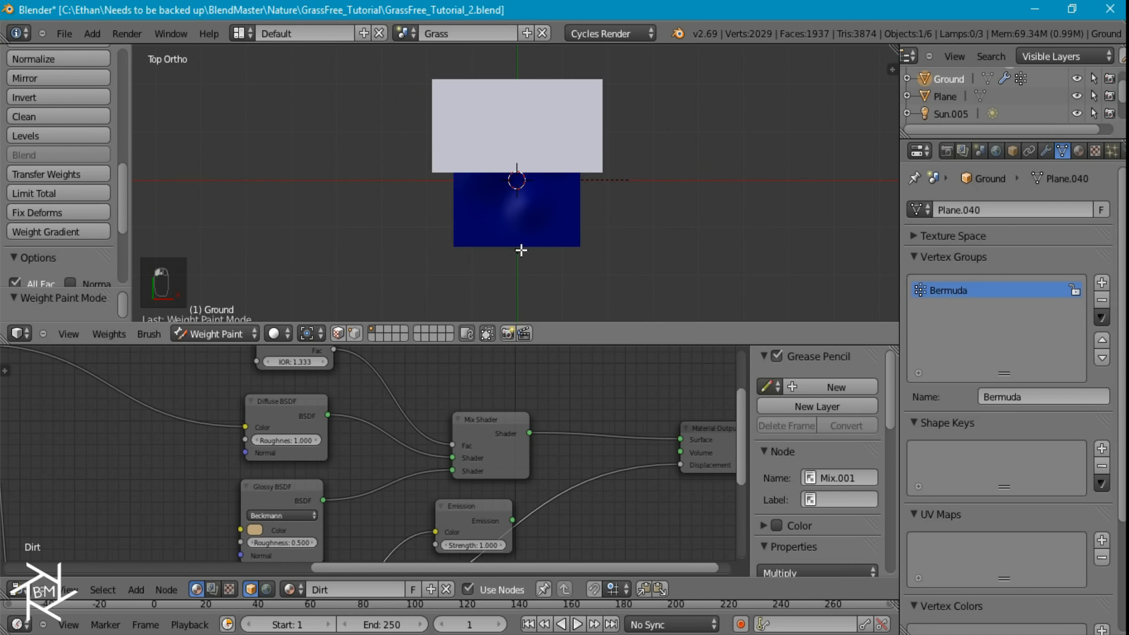
left_click_drag(519, 253, 524, 114)
key("z")
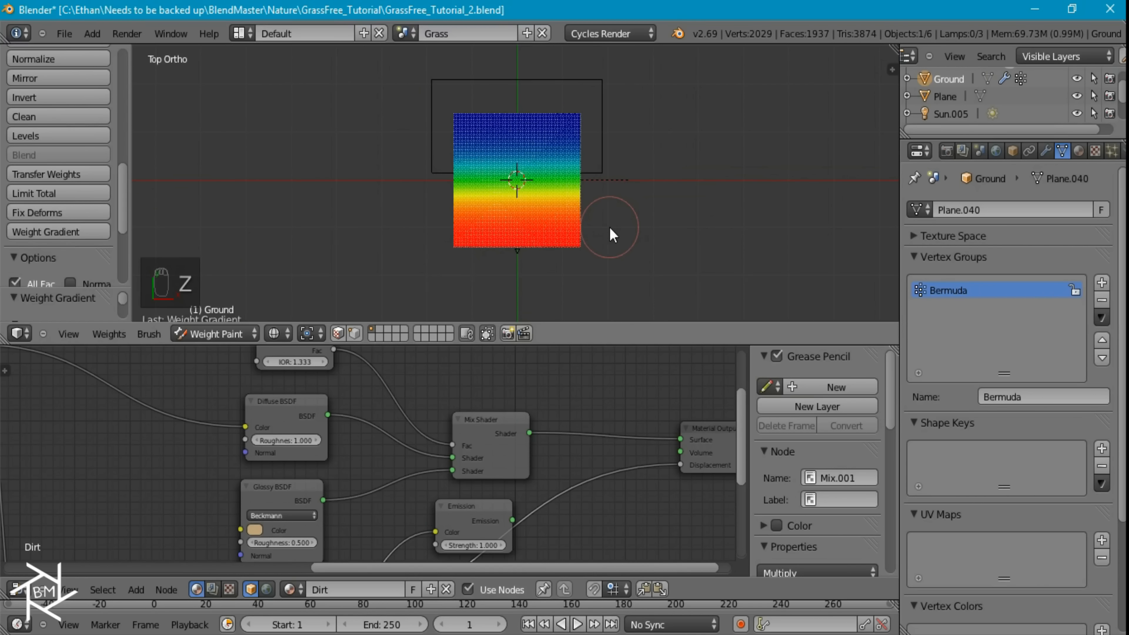
key("ctrl+z")
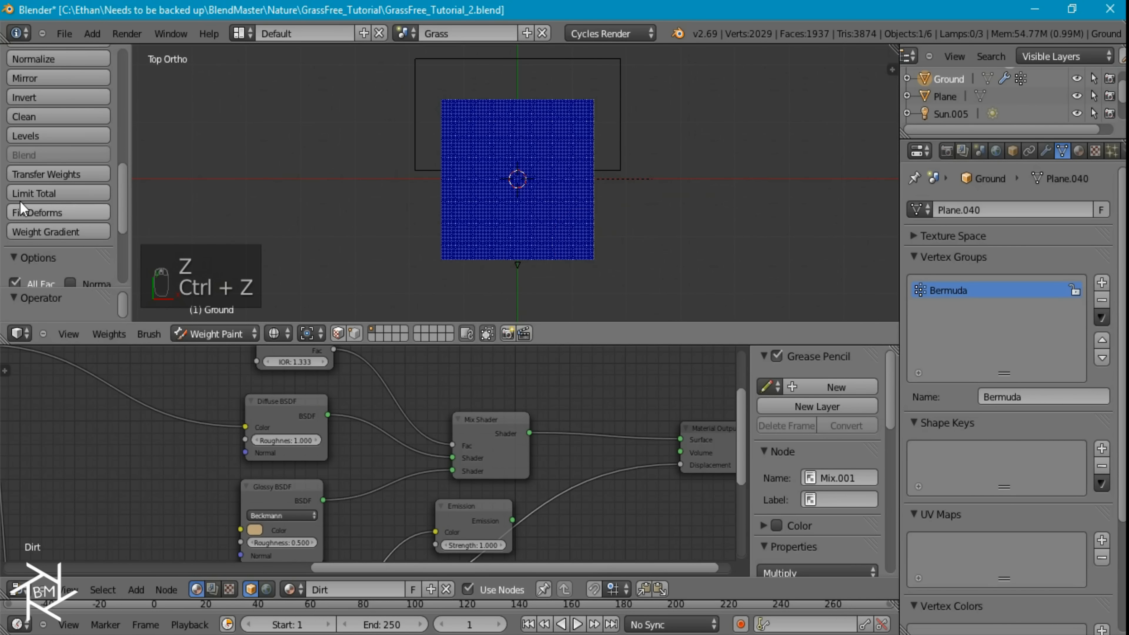
Apply a weight gradient from the Ground's camera-side edge to well beyond its far edge and check it through the camera
left_click(28, 232)
left_click_drag(517, 266, 522, 33)
scroll(605, 239, "up", 3)
mouse_move(689, 283)
middle_mouse_down()
mouse_move(639, 180)
mouse_move(534, 81)
mouse_move(517, 83)
middle_mouse_up()
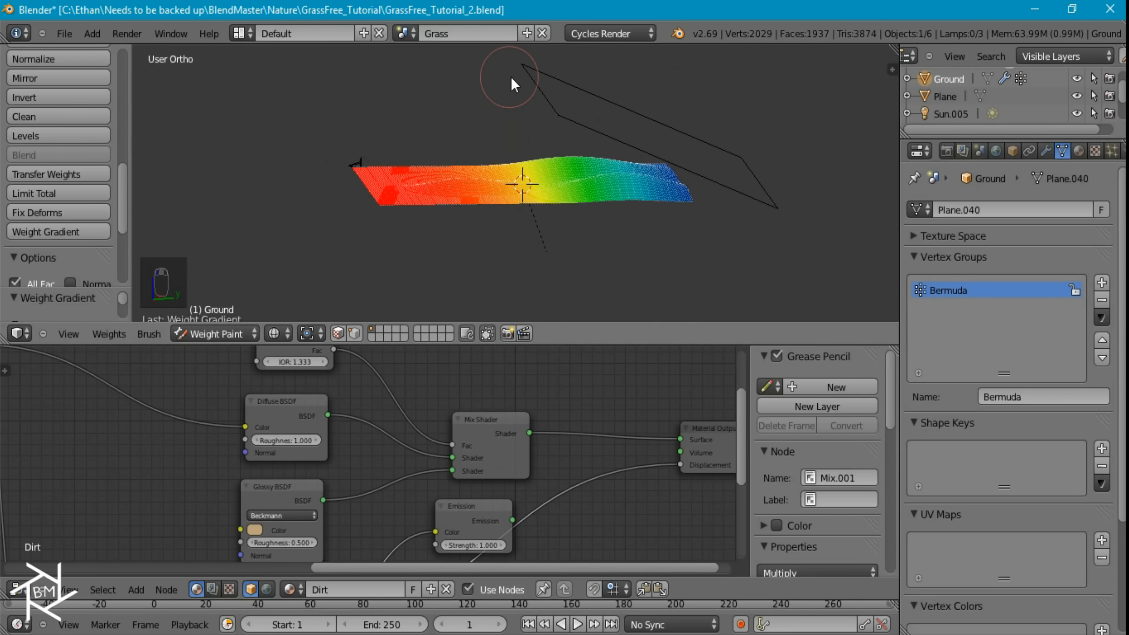
key("KP_0")
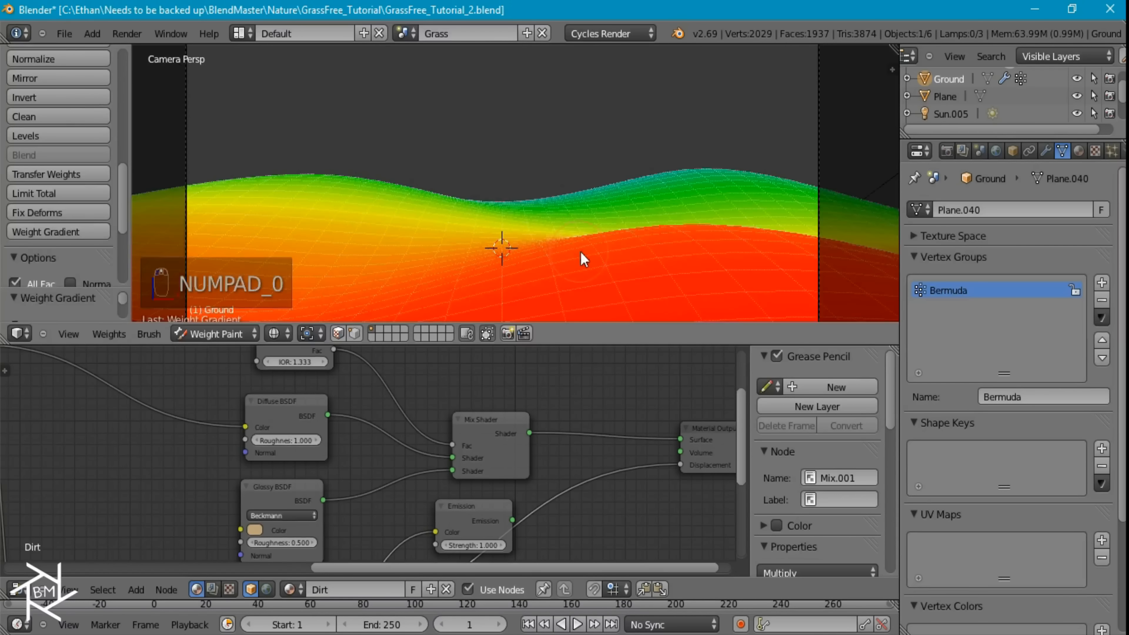
scroll(615, 271, "up", 5)
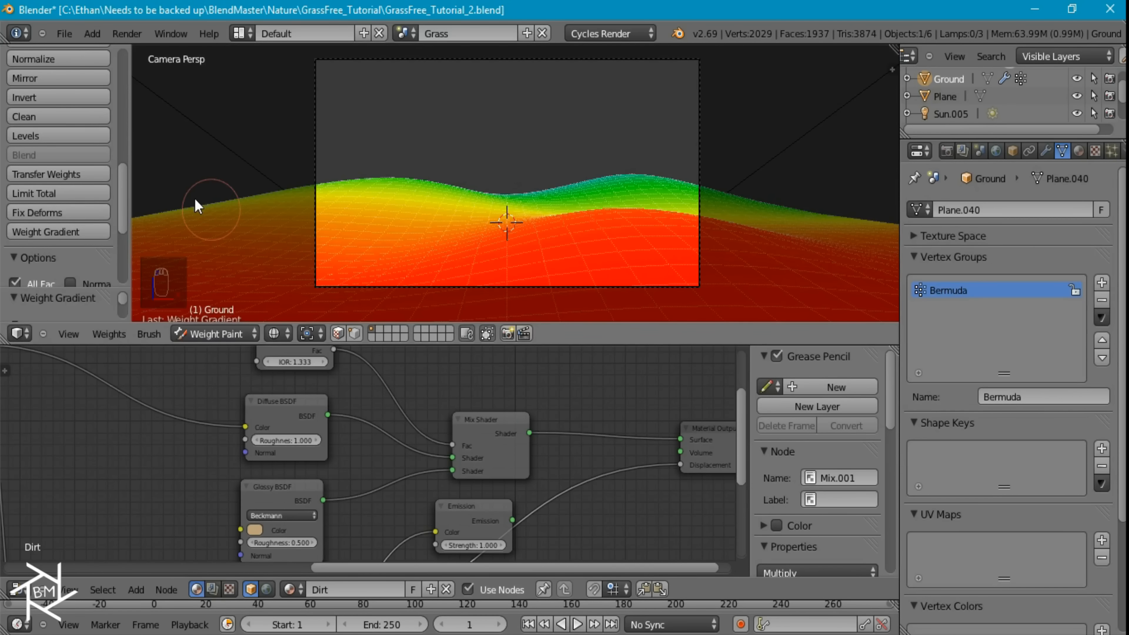
Set the brush to Subtract with strength 0.2 and paint patches of lower weight on the foreground ground, returning to solid shading
scroll(54, 145, "up", 10)
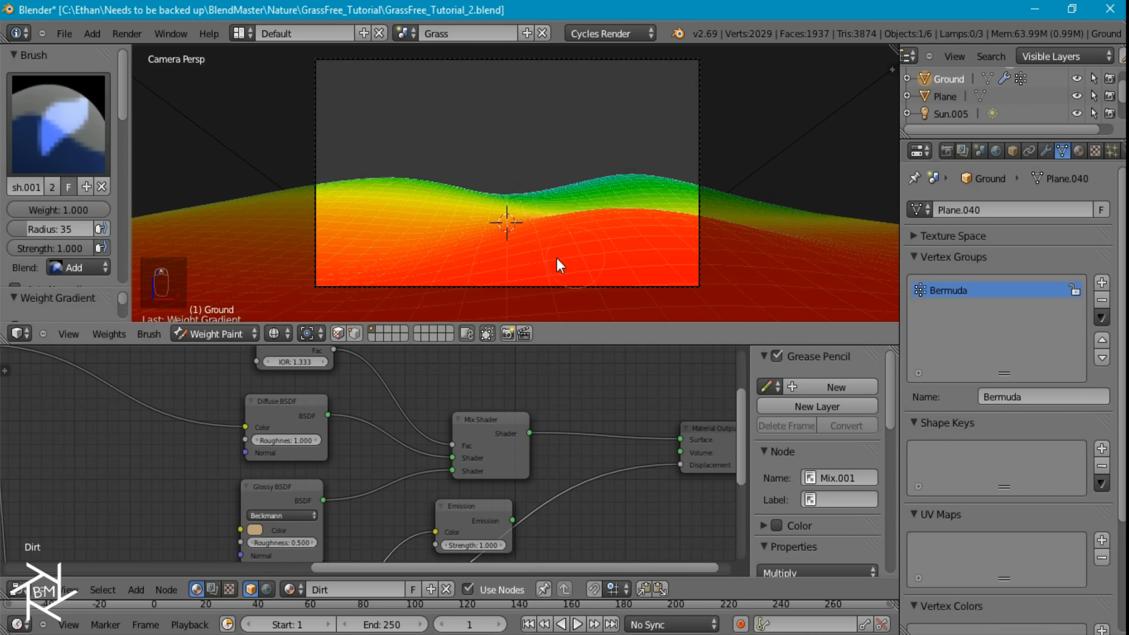
left_click(71, 268)
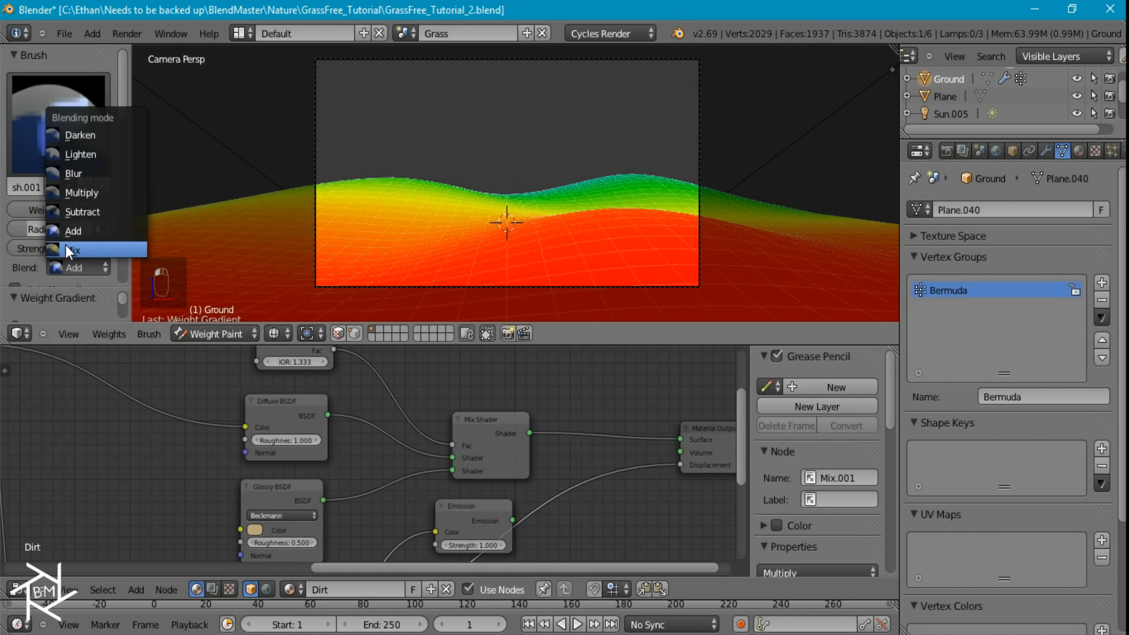
left_click(80, 213)
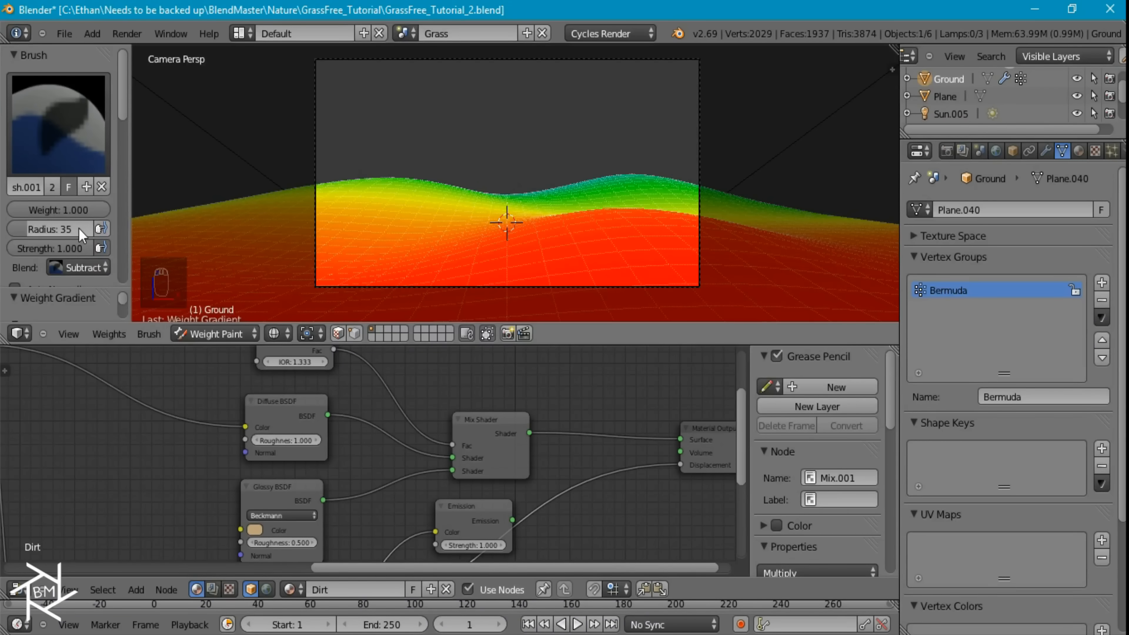
left_click_drag(69, 249, 44, 248)
left_click(53, 250)
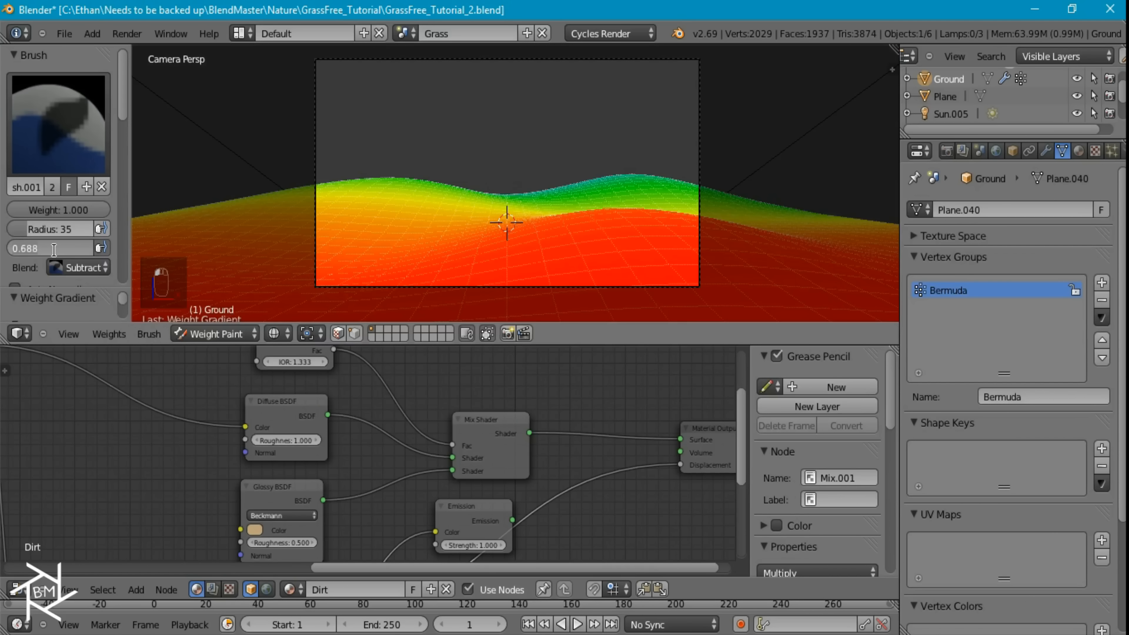
type(".2")
key("Return")
mouse_move(622, 261)
left_mouse_down()
mouse_move(388, 261)
mouse_move(555, 264)
mouse_move(565, 250)
mouse_move(630, 245)
mouse_move(616, 269)
mouse_move(543, 275)
mouse_move(617, 252)
mouse_move(625, 226)
left_mouse_up()
key("z")
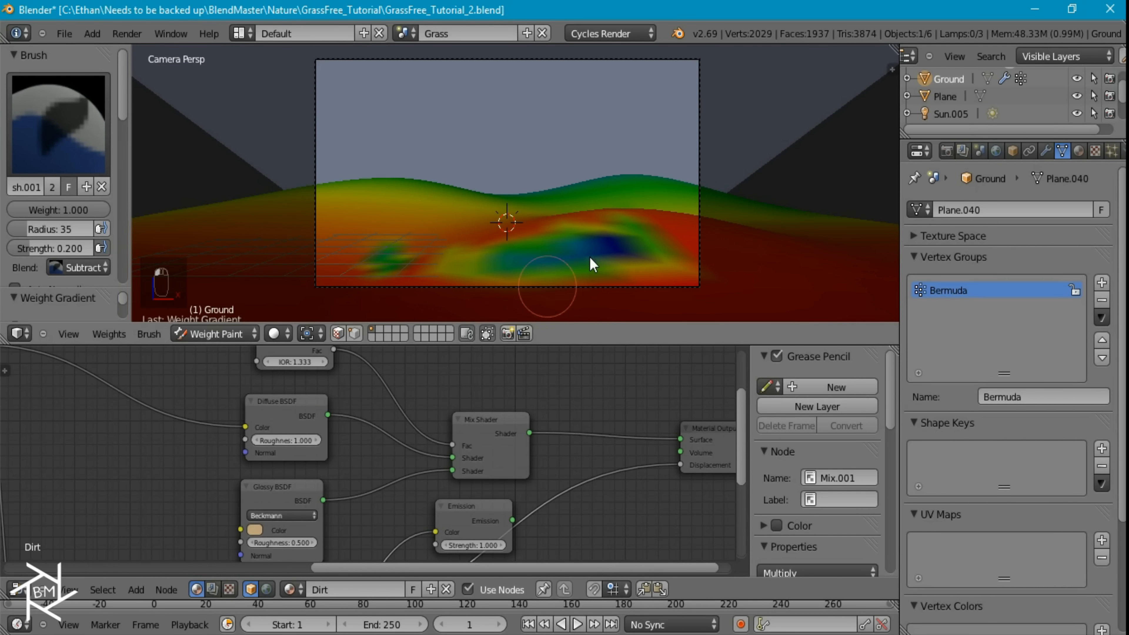
Return the Ground to Object Mode and assign the Bermuda vertex group to the particle system's Density
key("Tab")
key("z")
key("z")
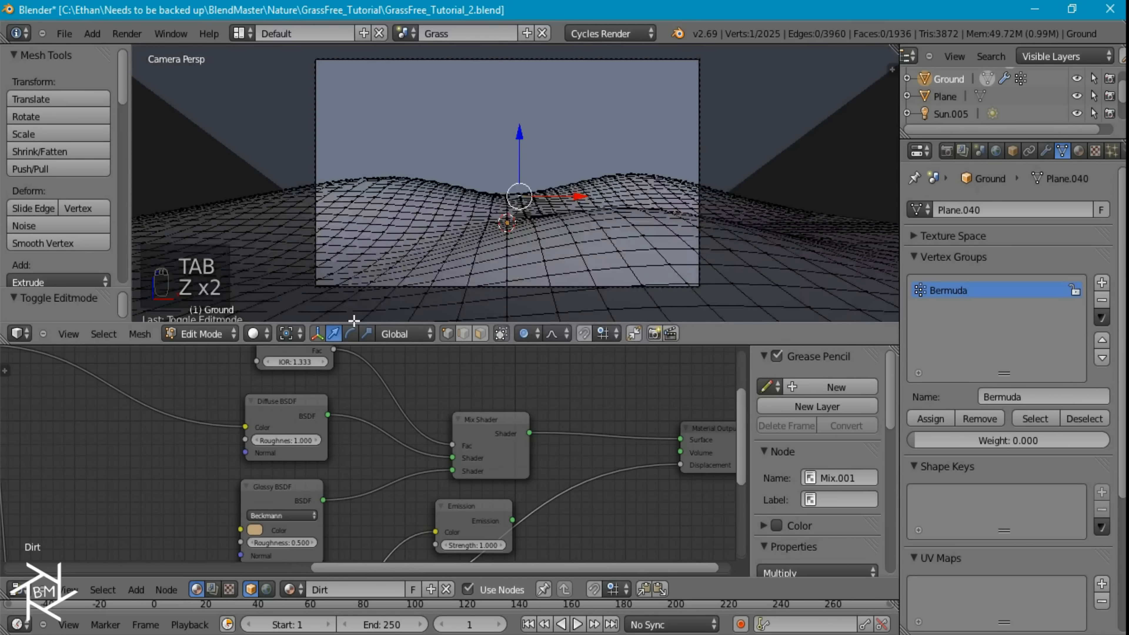
left_click(203, 333)
left_click(213, 317)
left_click(1112, 150)
scroll(1018, 459, "down", 15)
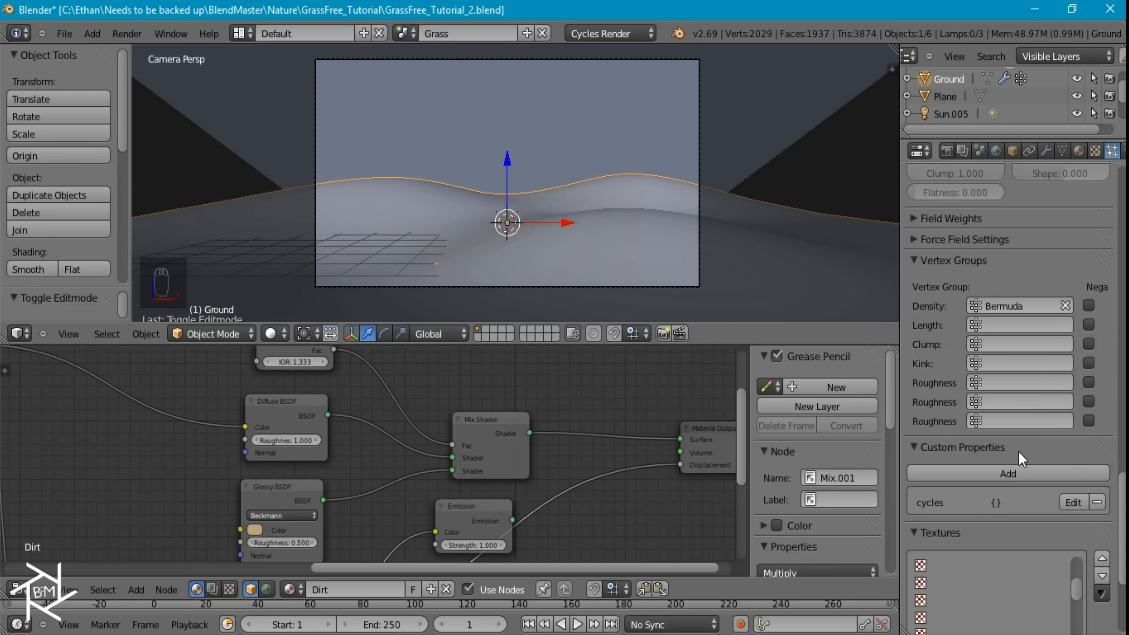
Show the Bermuda particle system's texture and examine its Voronoi, mapping and influence settings
scroll(1021, 512, "down", 6)
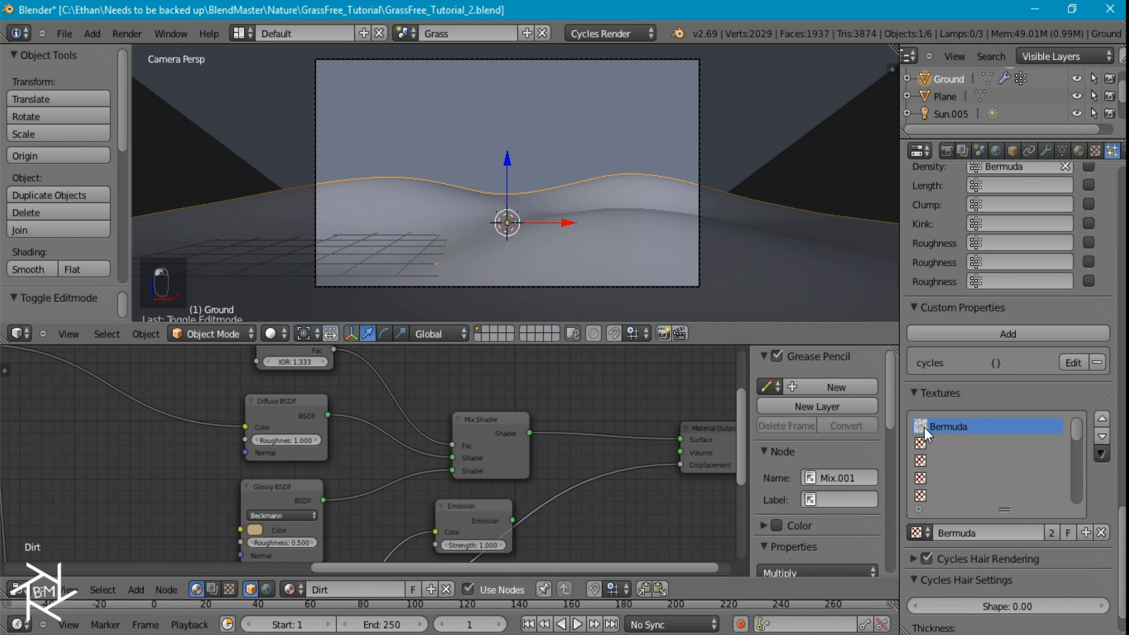
left_click(1096, 152)
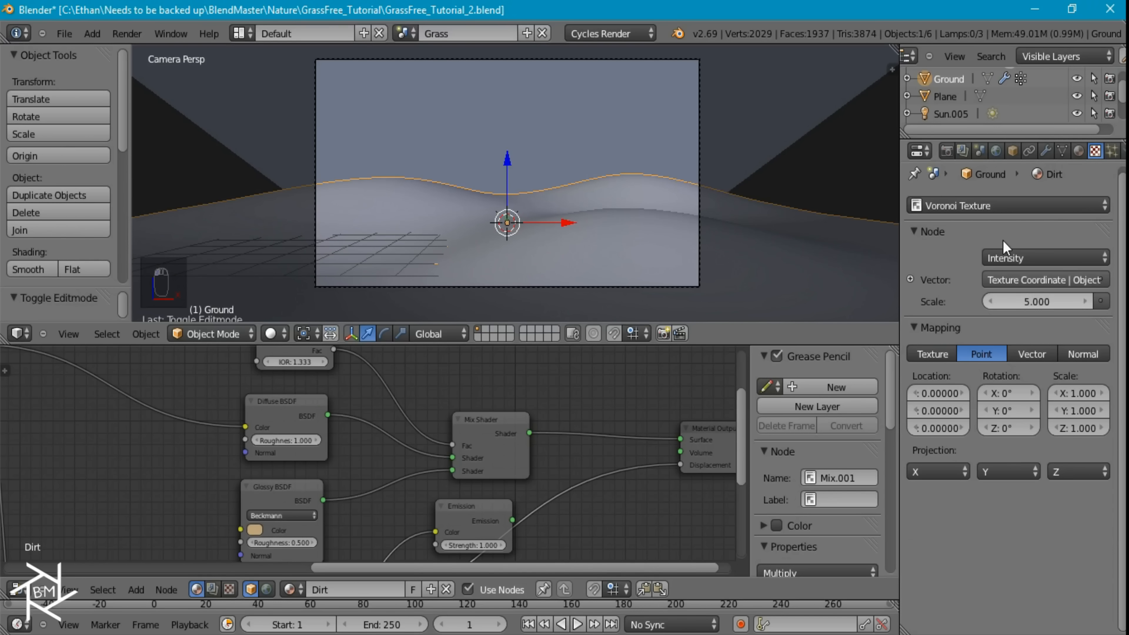
scroll(1000, 212, "up", 1)
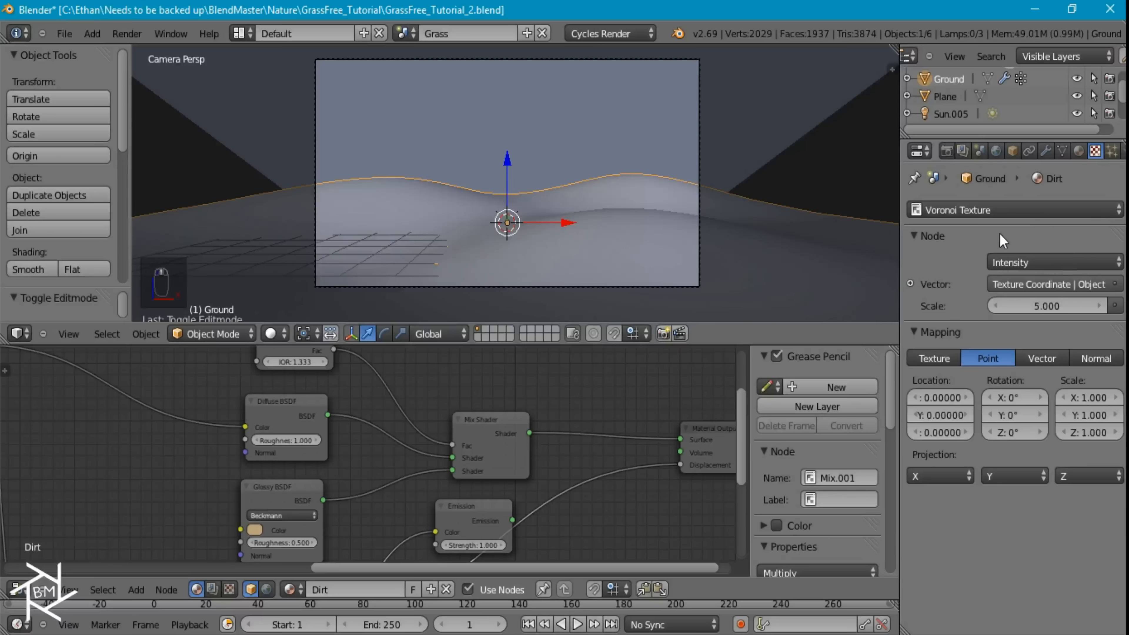
left_click(967, 215)
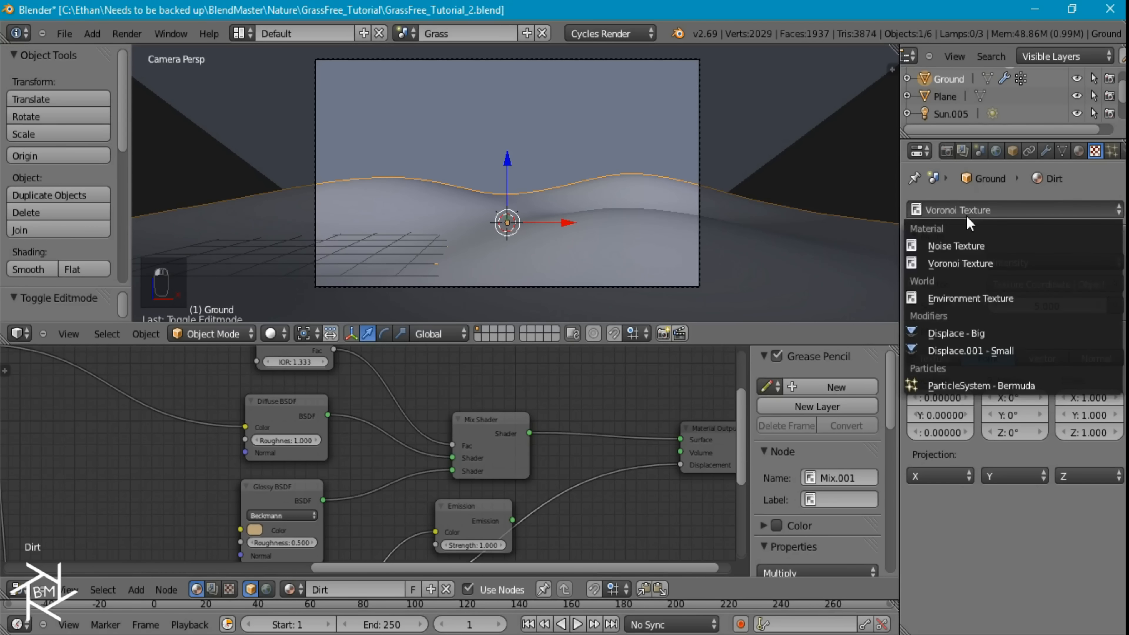
left_click(949, 385)
scroll(994, 505, "down", 5)
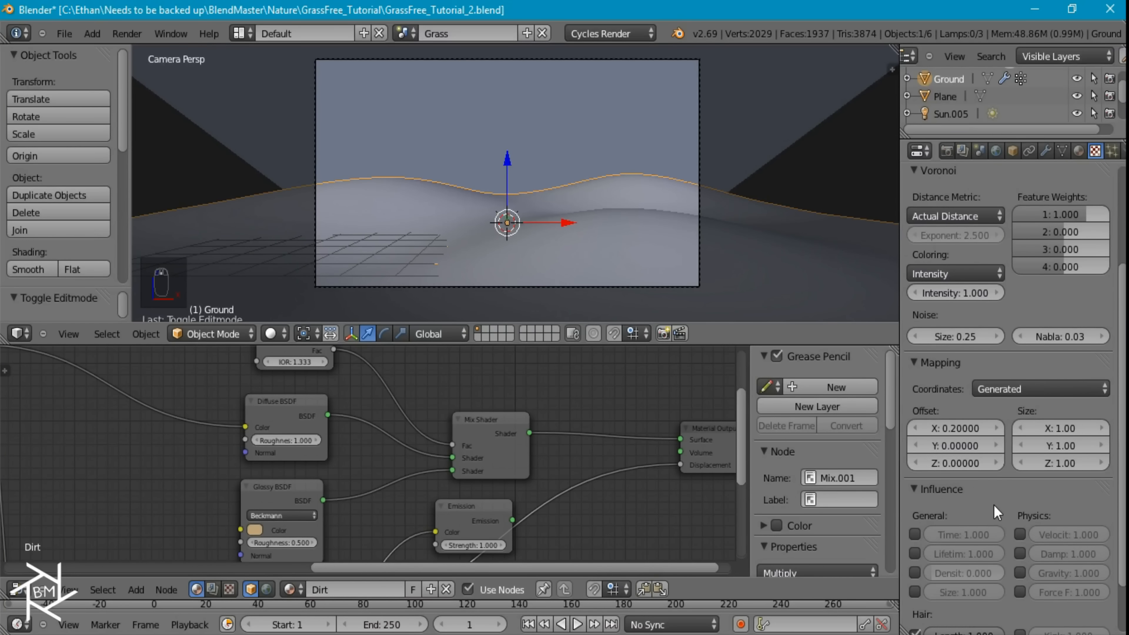
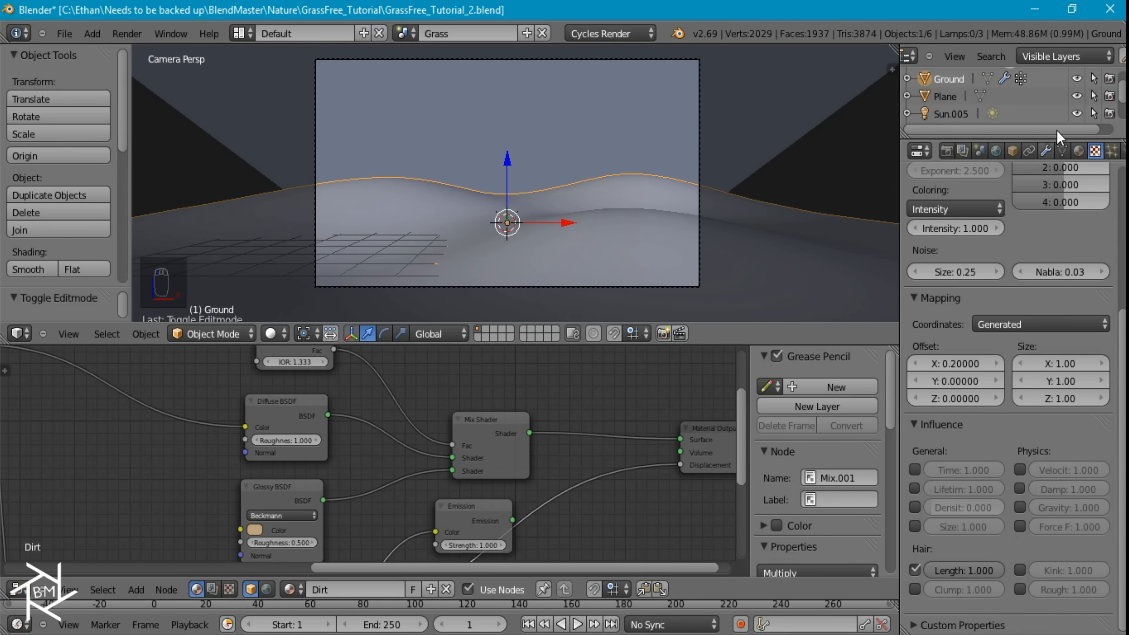
Add a second particle system to the Ground and assign the existing Clover particle settings to it
left_click(1113, 150)
scroll(1077, 311, "up", 15)
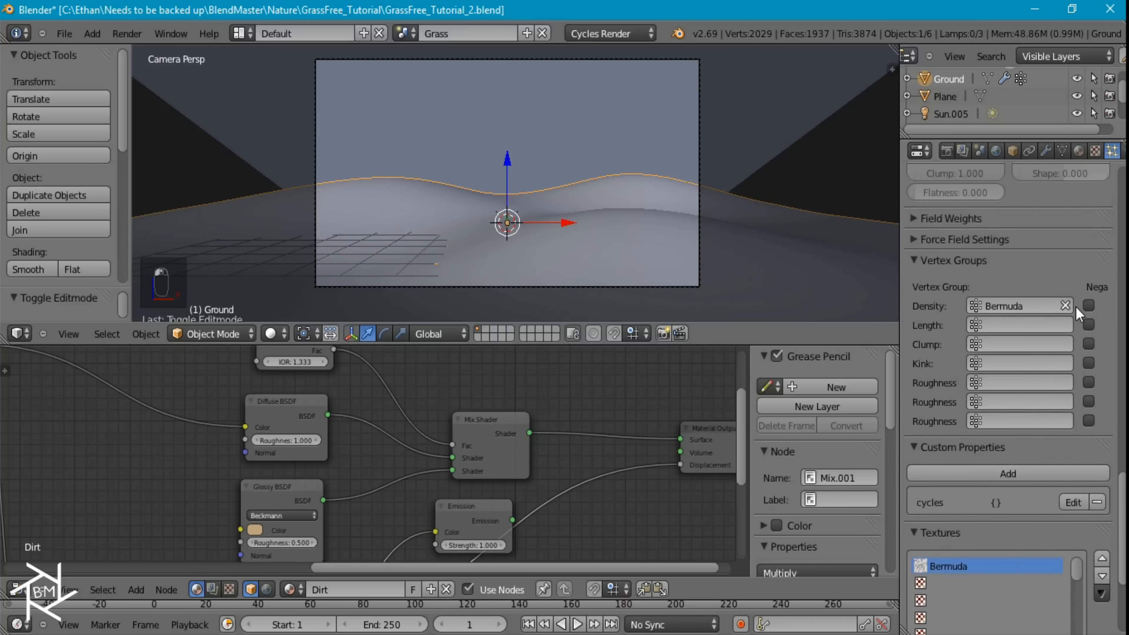
scroll(1083, 354, "up", 20)
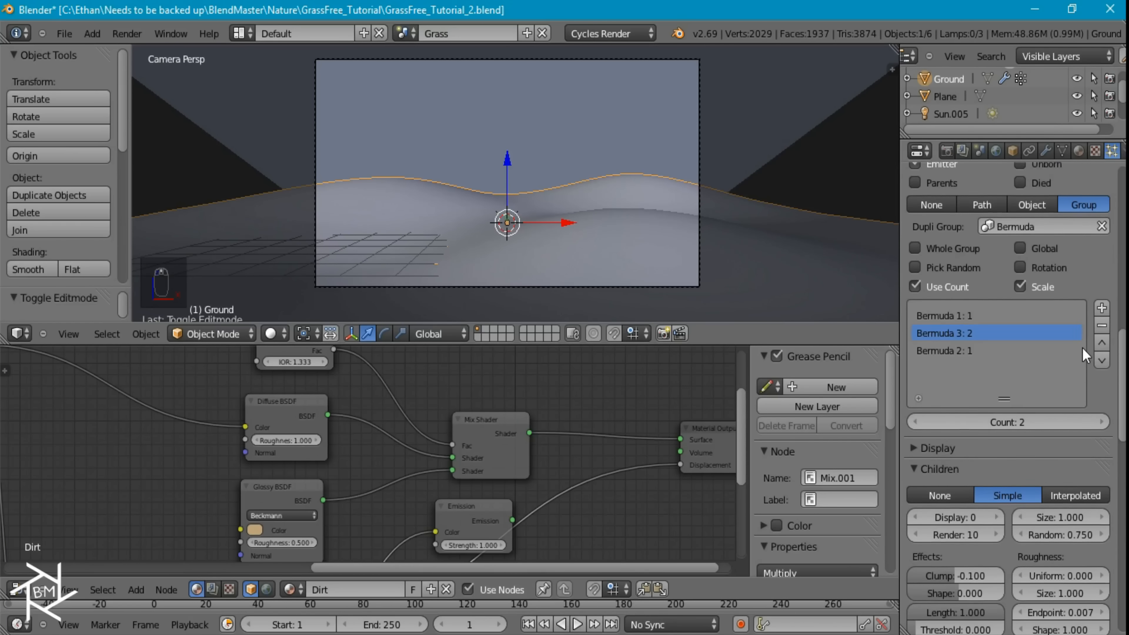
scroll(1079, 343, "up", 4)
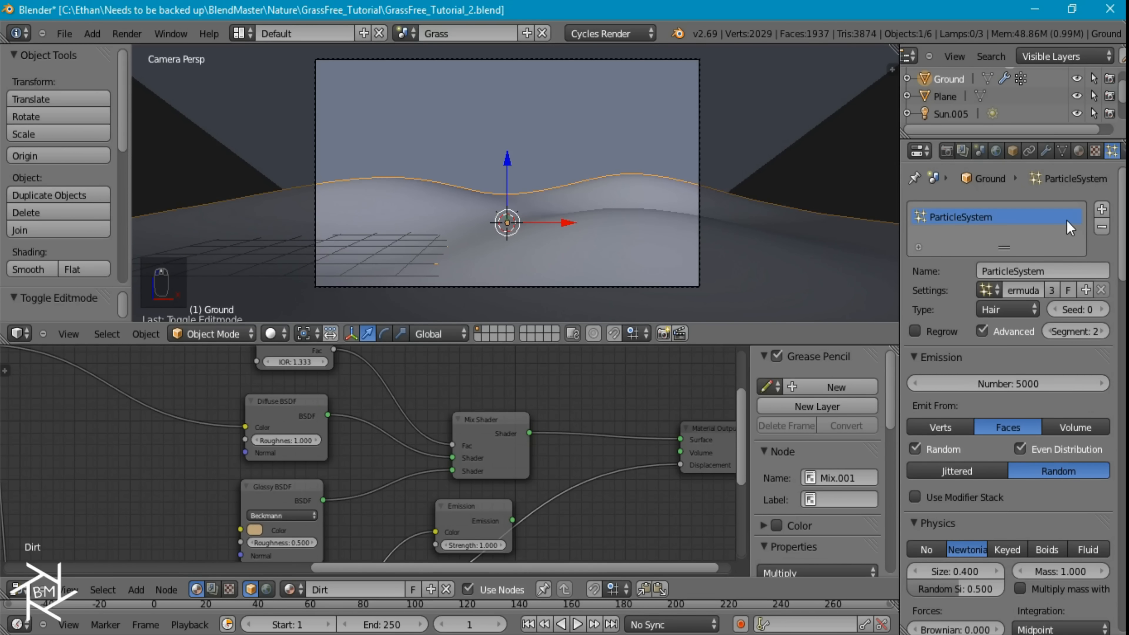
left_click(1102, 209)
left_click(988, 290)
type("clo")
key("Return")
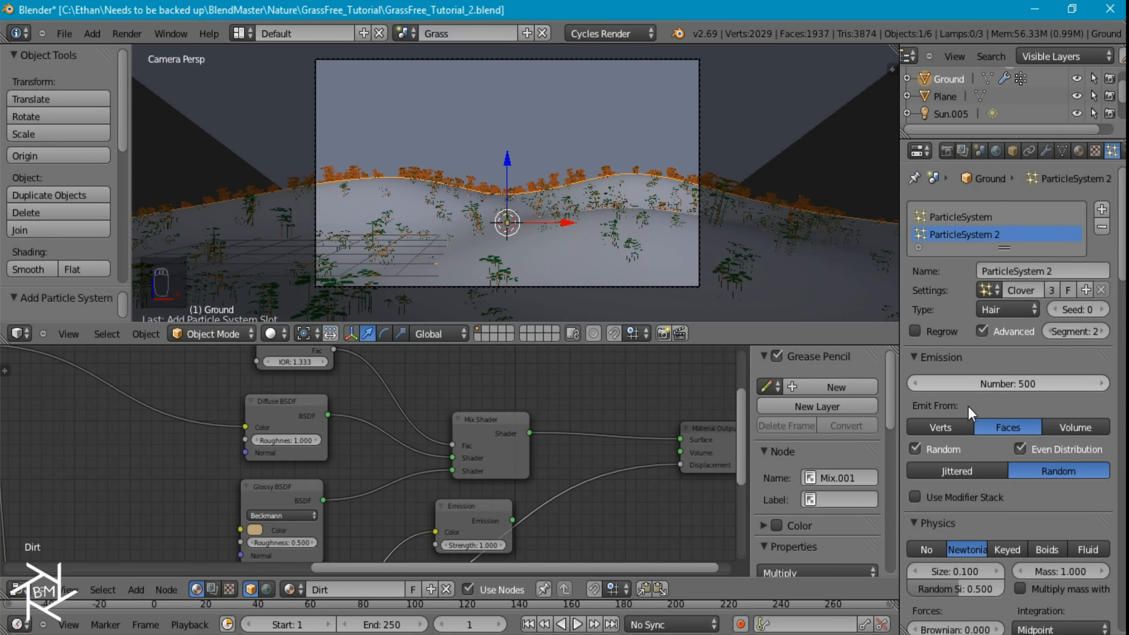
Examine the Clover particle system's emission, physics, render group counts and children settings
scroll(965, 568, "down", 2)
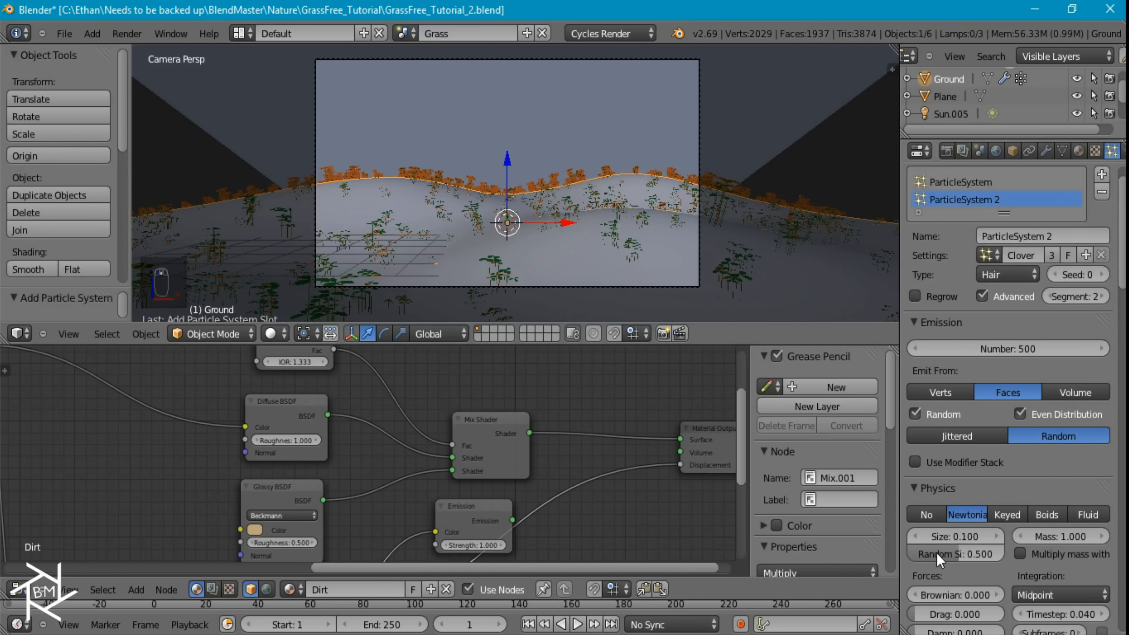
scroll(966, 554, "down", 8)
scroll(975, 546, "down", 12)
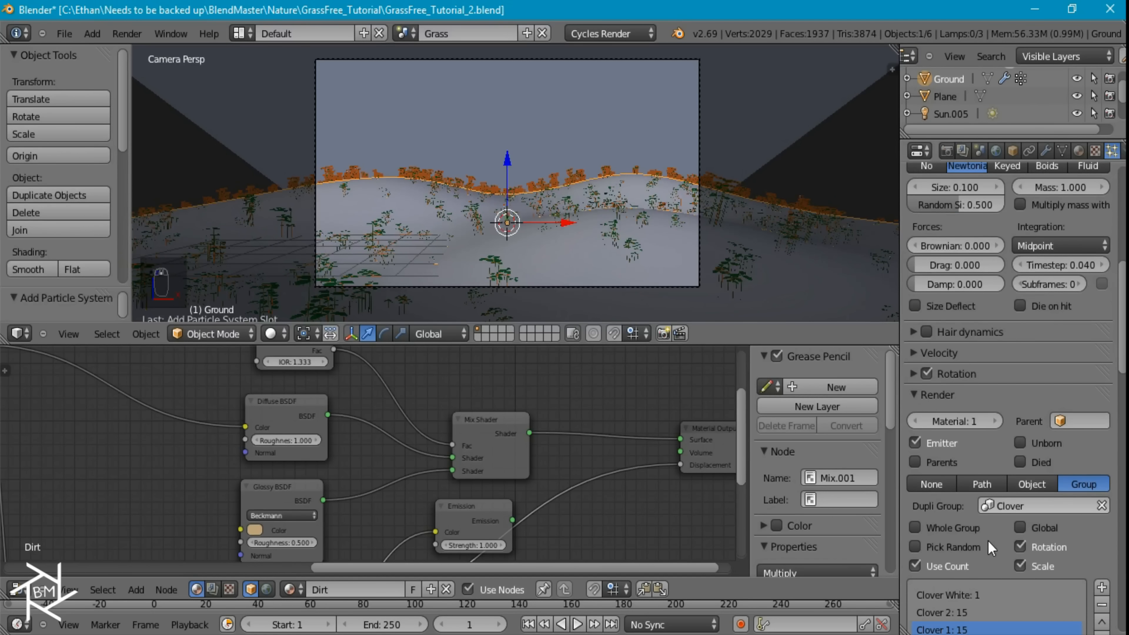
scroll(1023, 544, "down", 4)
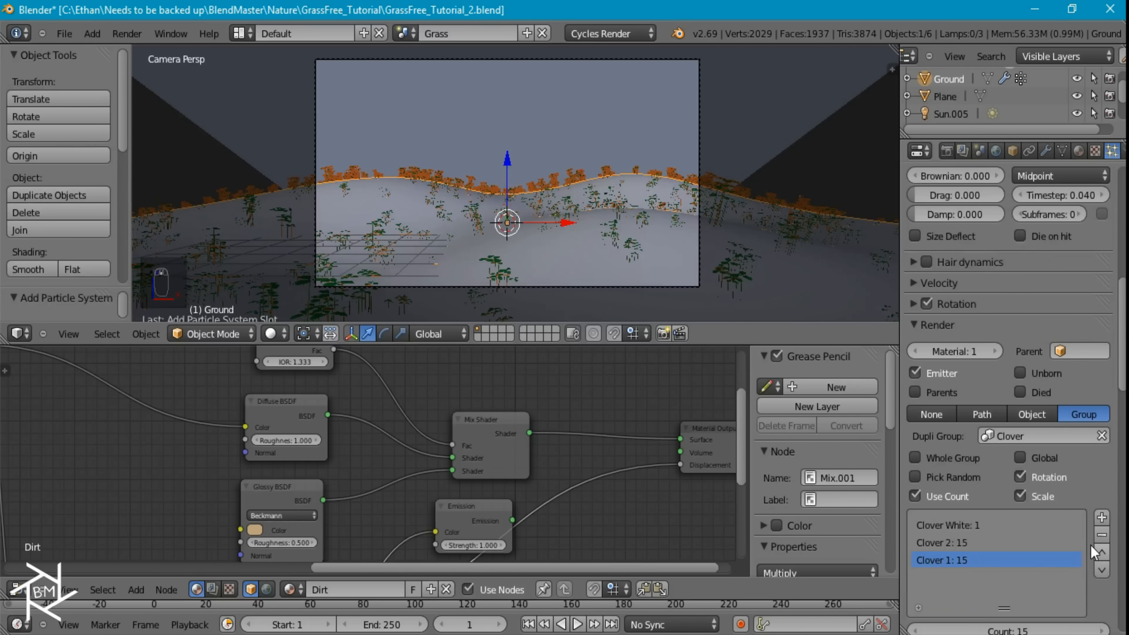
scroll(1090, 545, "down", 8)
left_click(1003, 570)
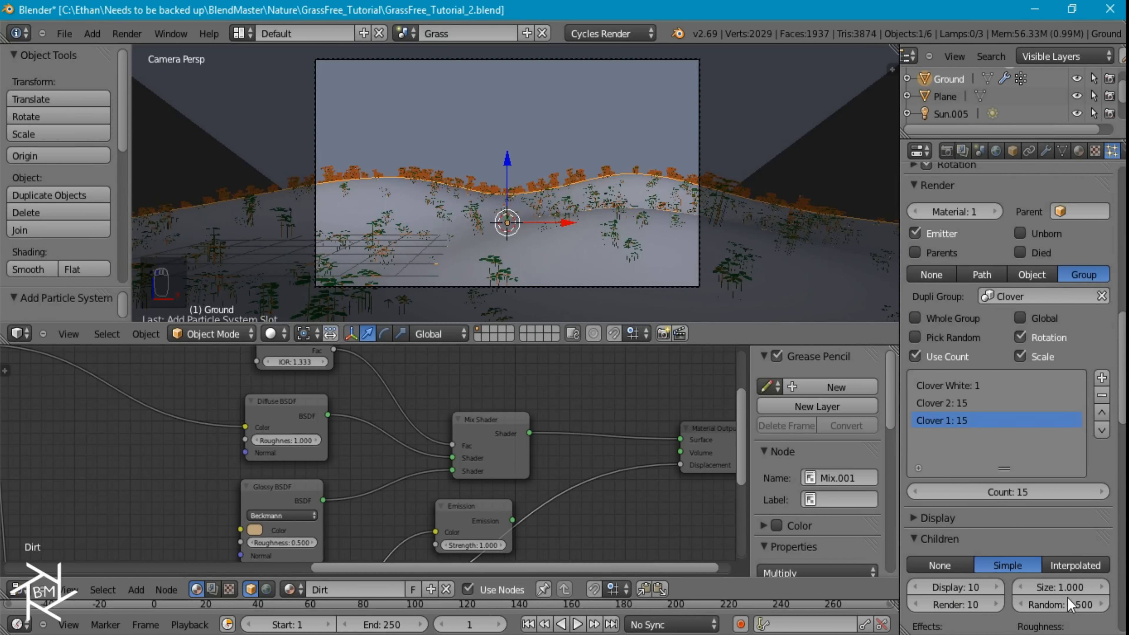
scroll(1056, 489, "down", 6)
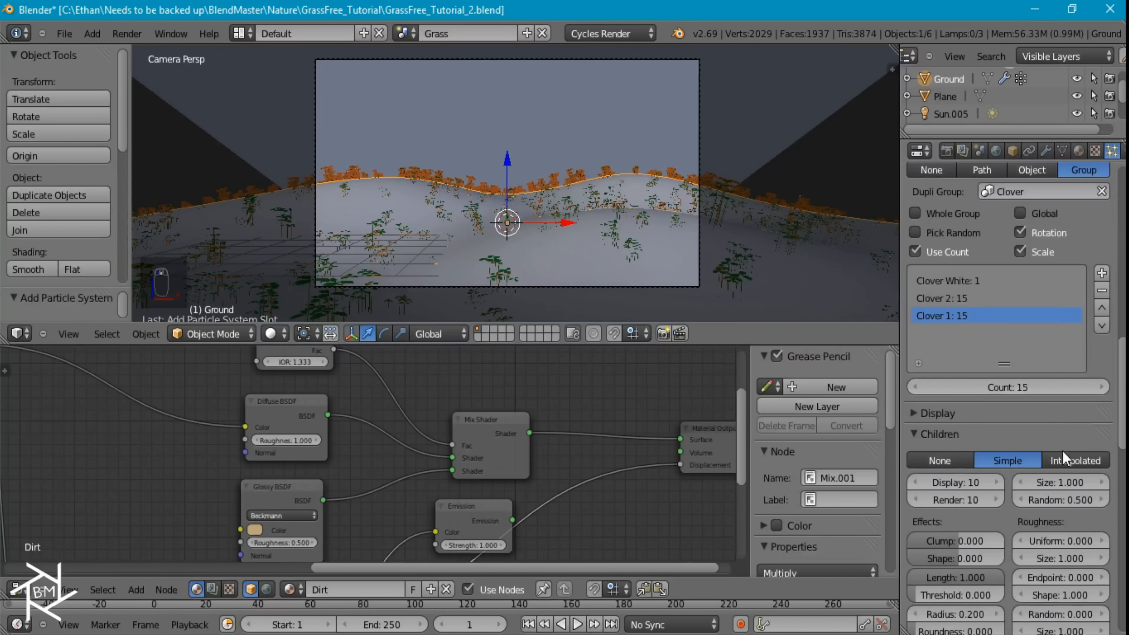
scroll(1064, 451, "down", 12)
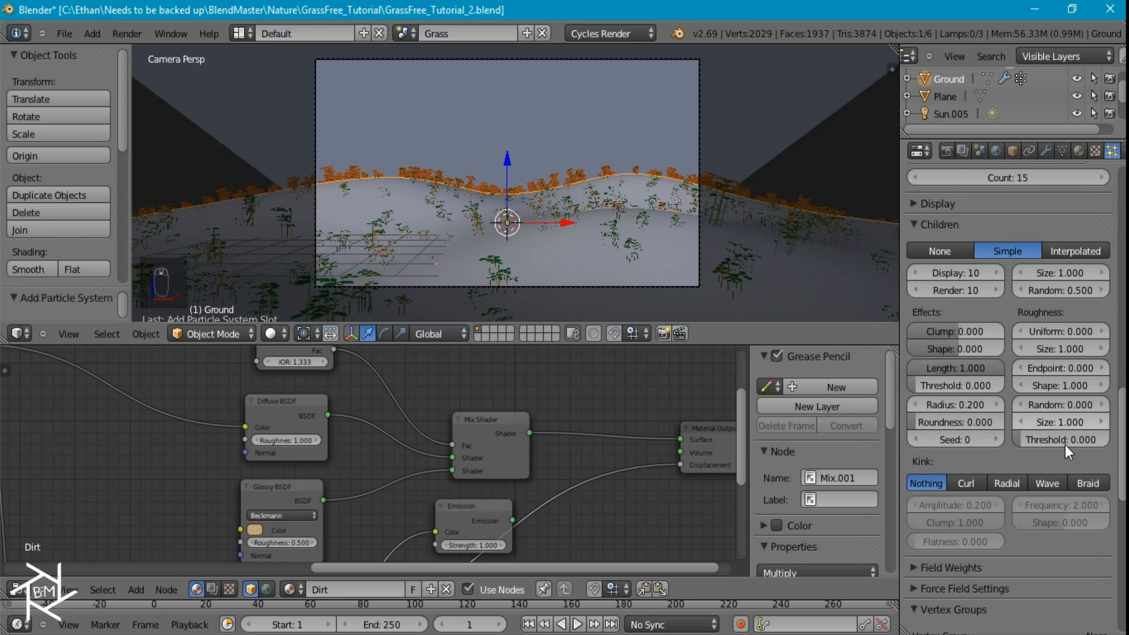
scroll(1069, 175, "down", 2)
Add a new vertex group to the Ground mesh and name it Clover
left_click(1062, 151)
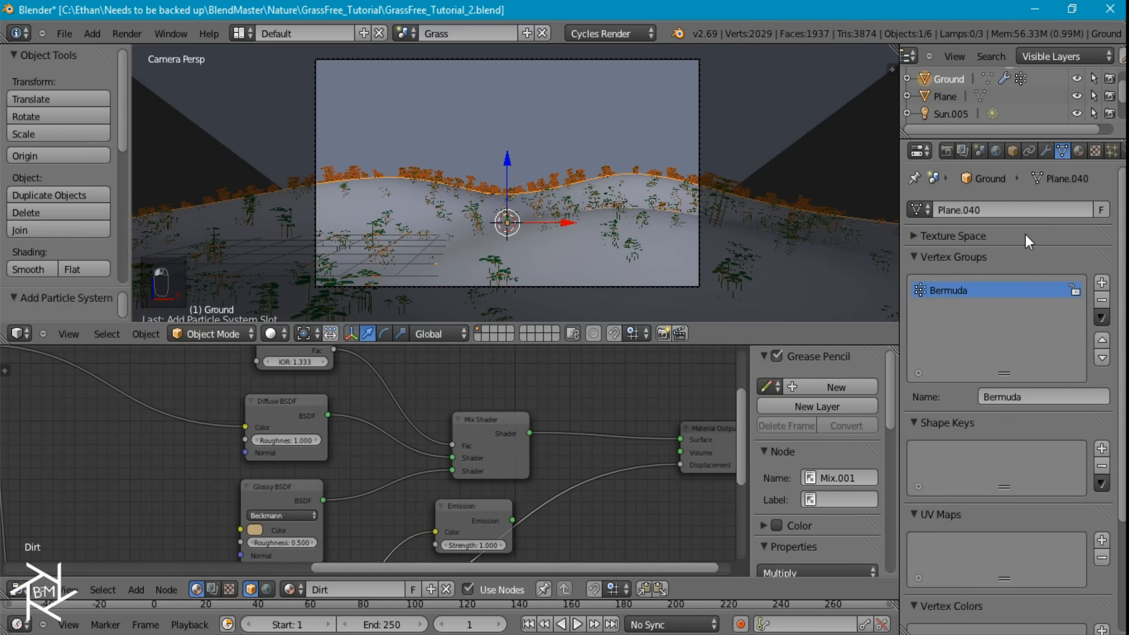
left_click(1103, 282)
left_click(1017, 397)
type("Clover")
key("Return")
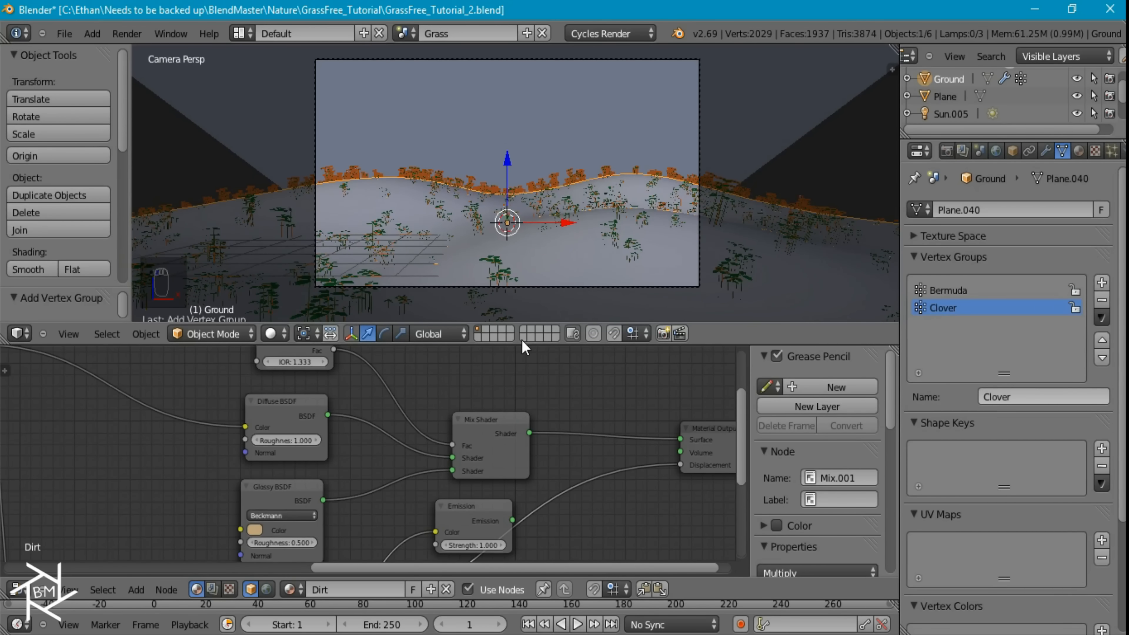
In Weight Paint mode, paint Clover weight across the foreground ground inside the camera frame with an Add brush at strength 1.0
left_click(233, 338)
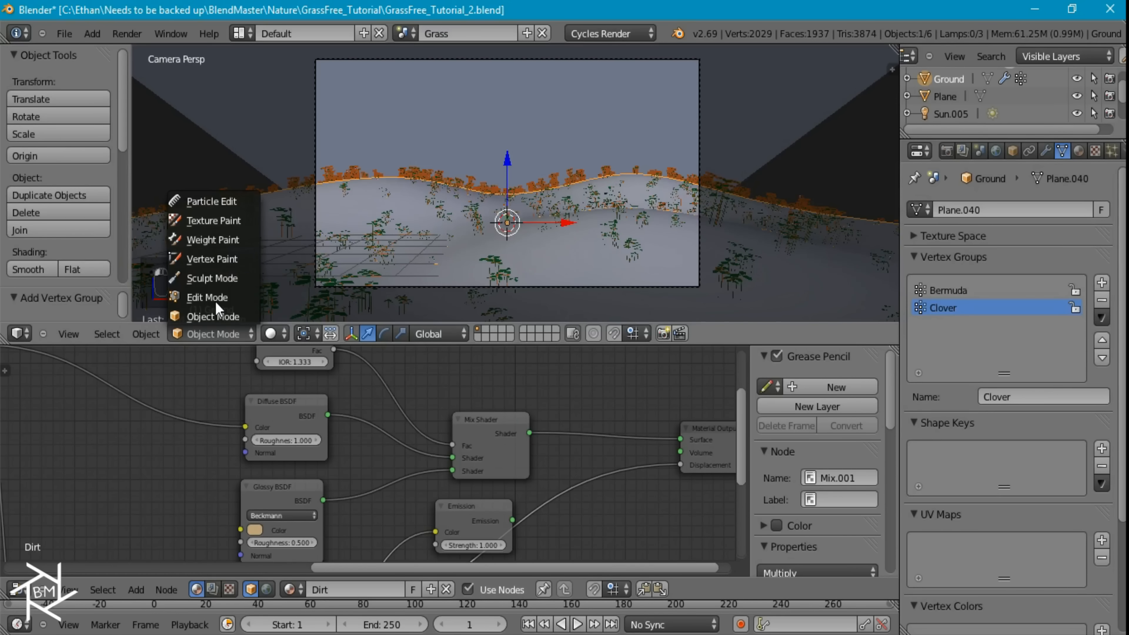
left_click(225, 241)
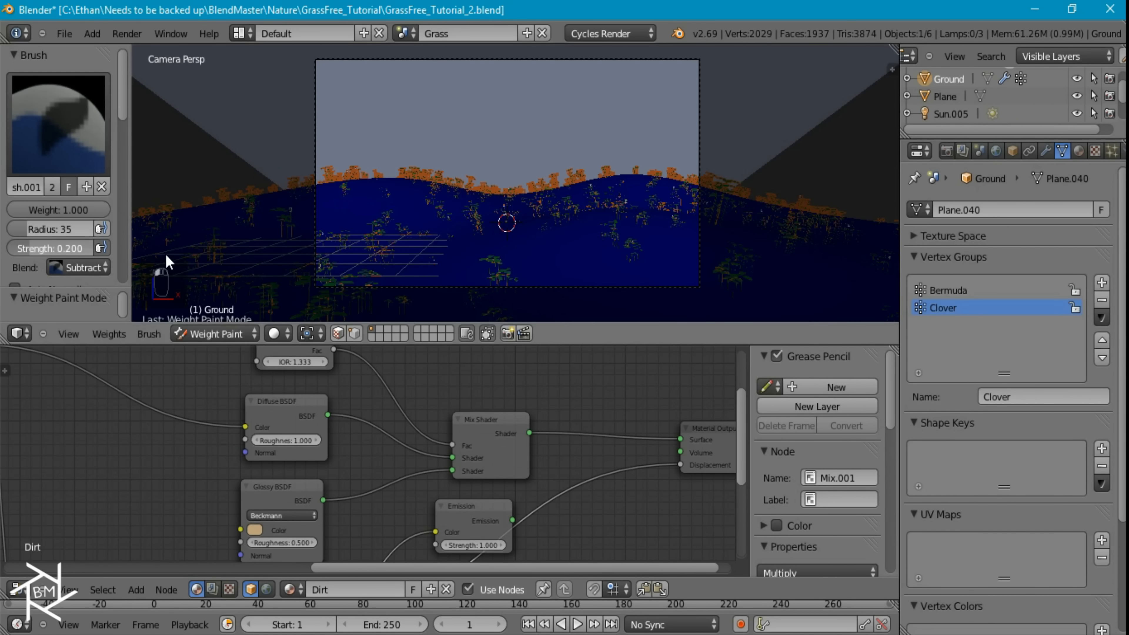
left_click(80, 268)
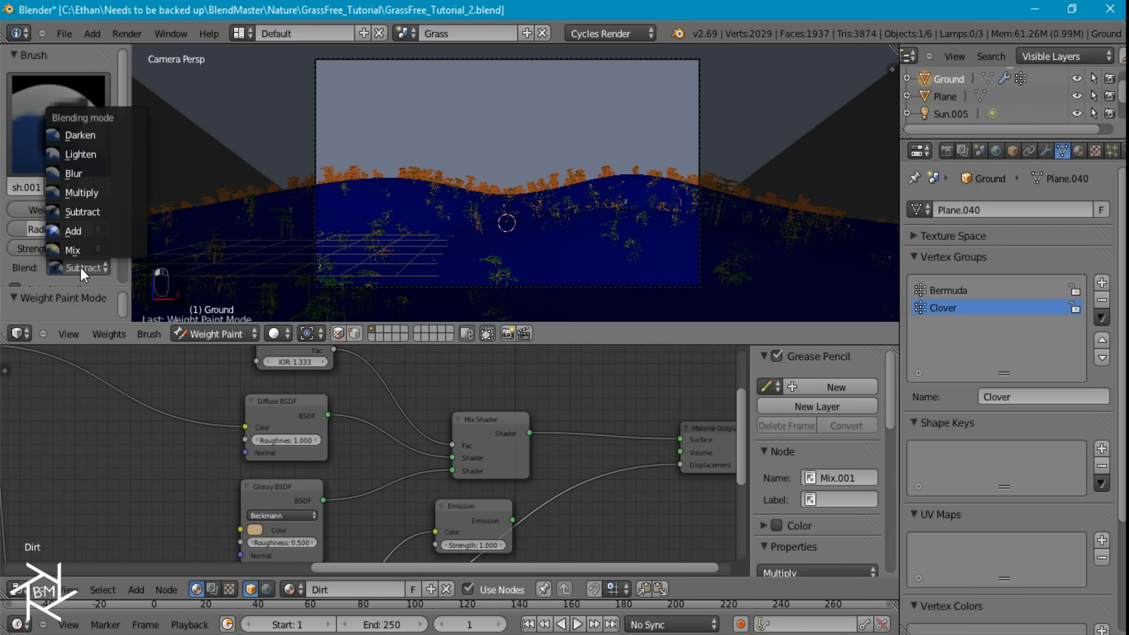
left_click(73, 231)
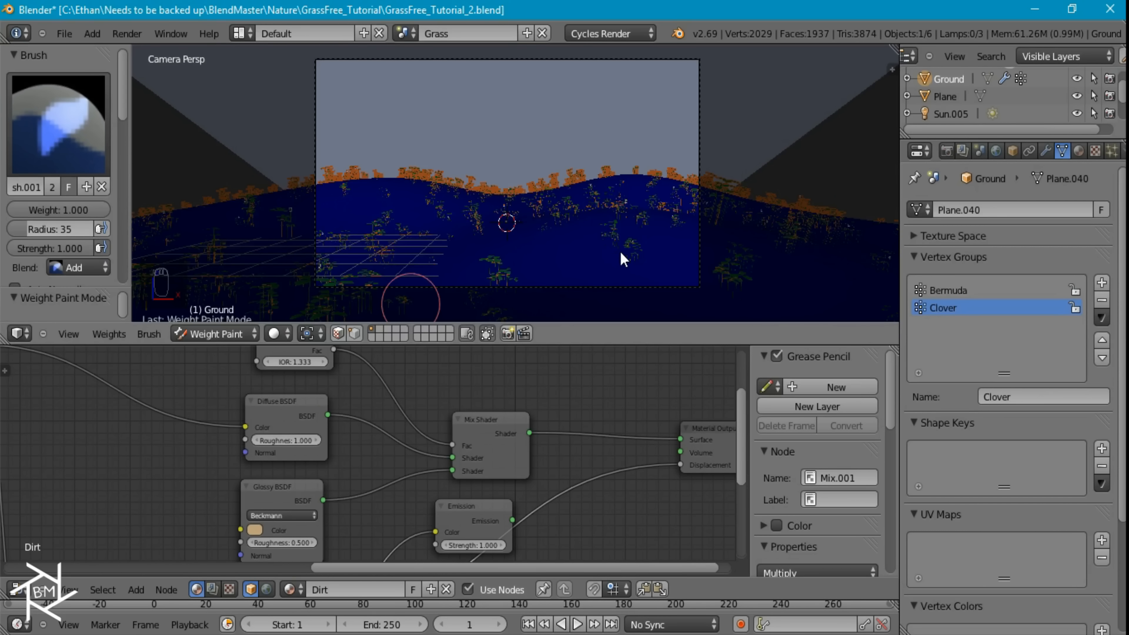
mouse_move(621, 253)
left_mouse_down()
mouse_move(537, 262)
mouse_move(620, 233)
mouse_move(638, 259)
mouse_move(496, 272)
mouse_move(504, 265)
left_mouse_up()
left_click(401, 261)
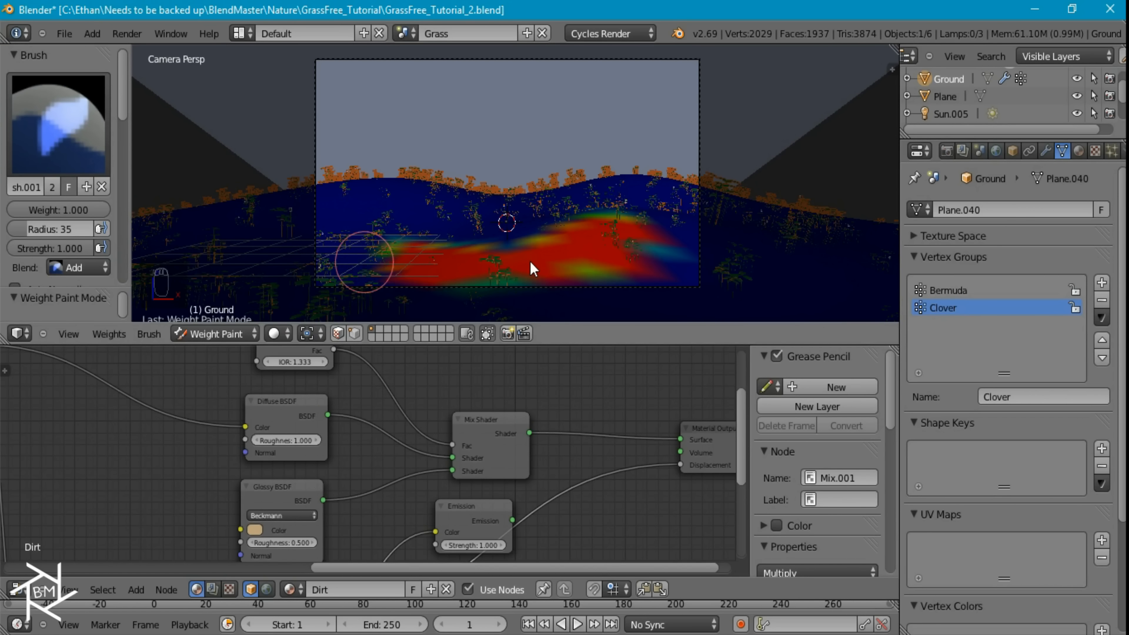
mouse_move(659, 247)
left_mouse_down()
mouse_move(661, 229)
mouse_move(630, 273)
left_mouse_up()
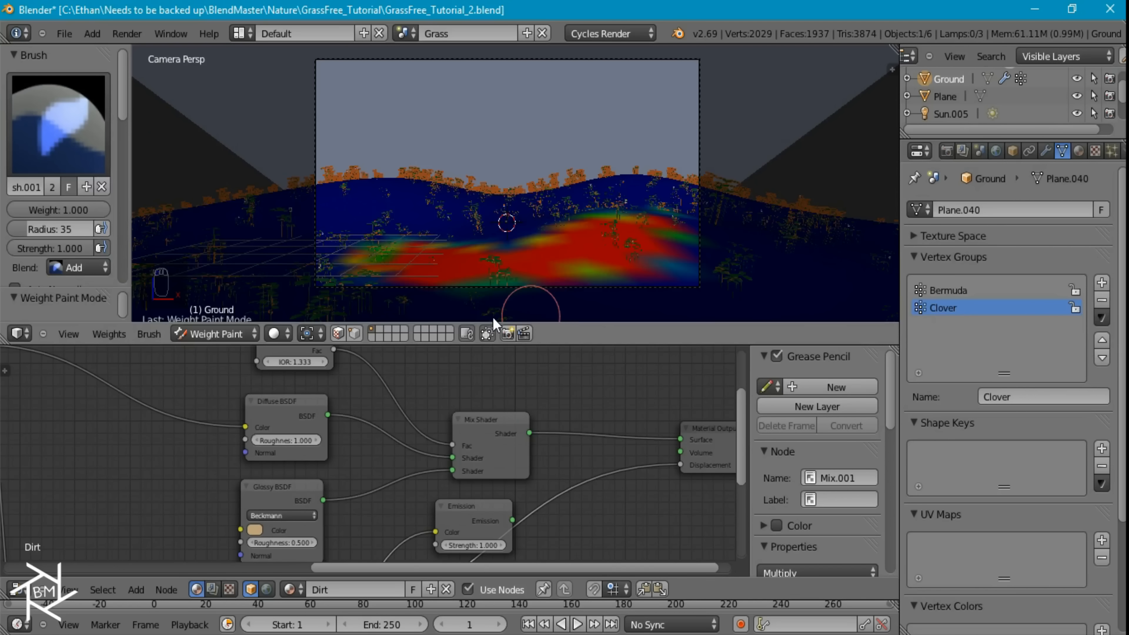
Return the Ground to Object Mode and hide the second particle system in the viewport
left_click(220, 334)
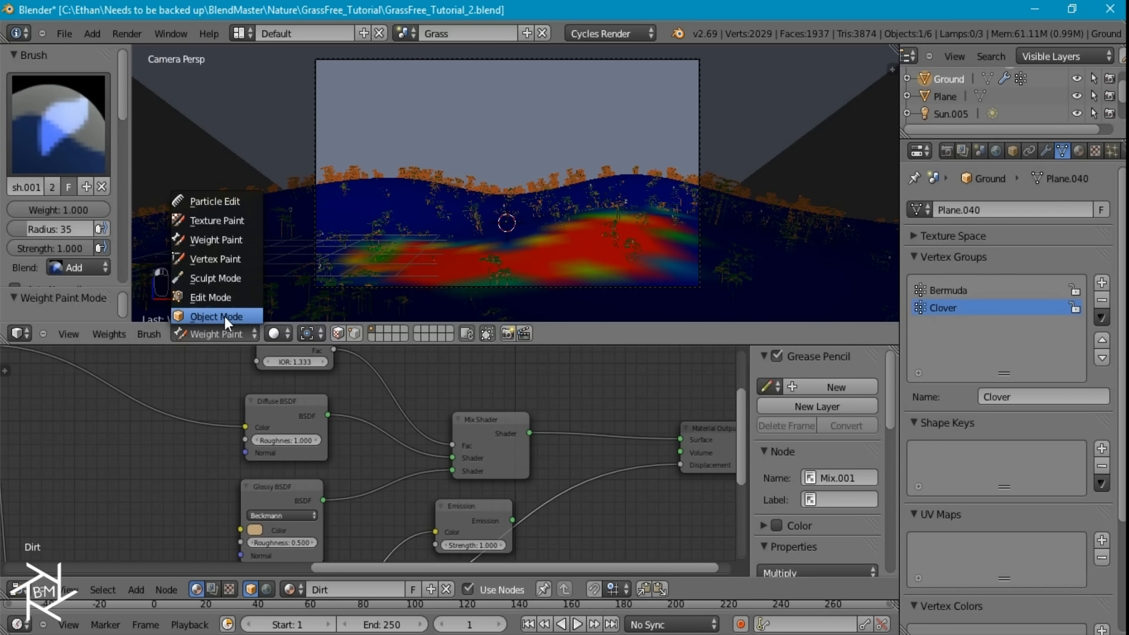
left_click(224, 317)
left_click(1047, 152)
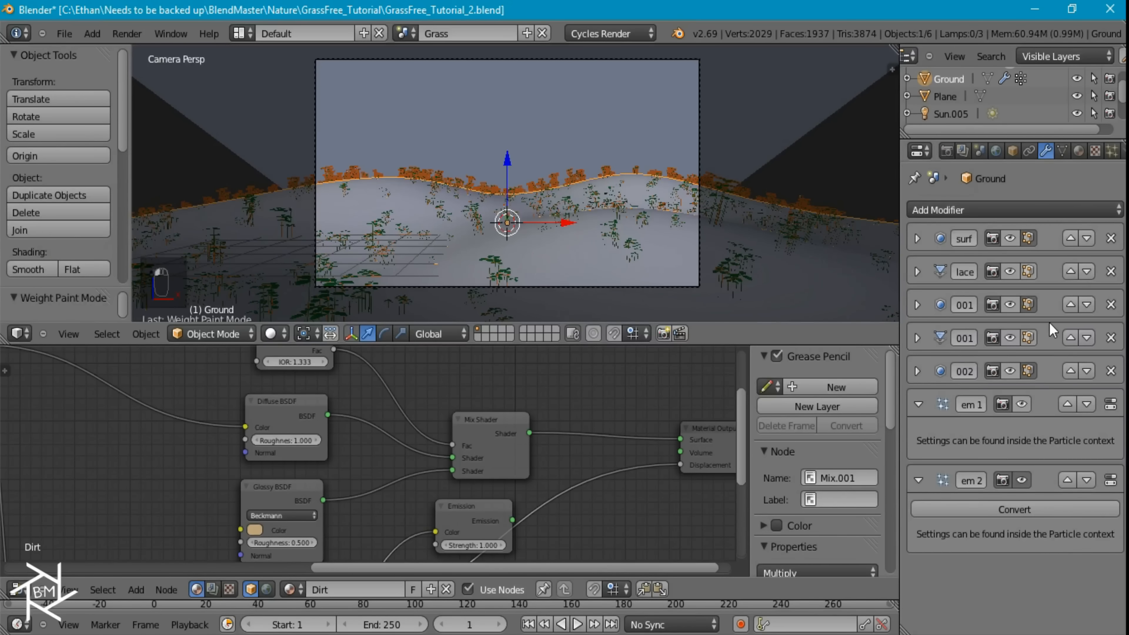
left_click(1023, 479)
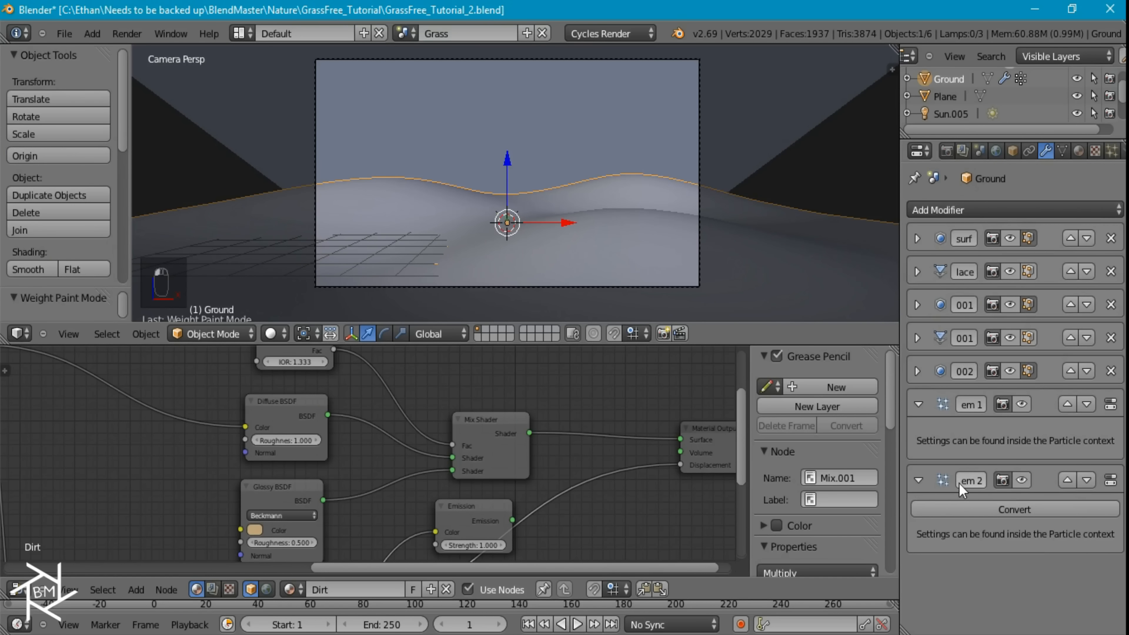
Assign the Clover vertex group to the second particle system's Density
left_click(1113, 152)
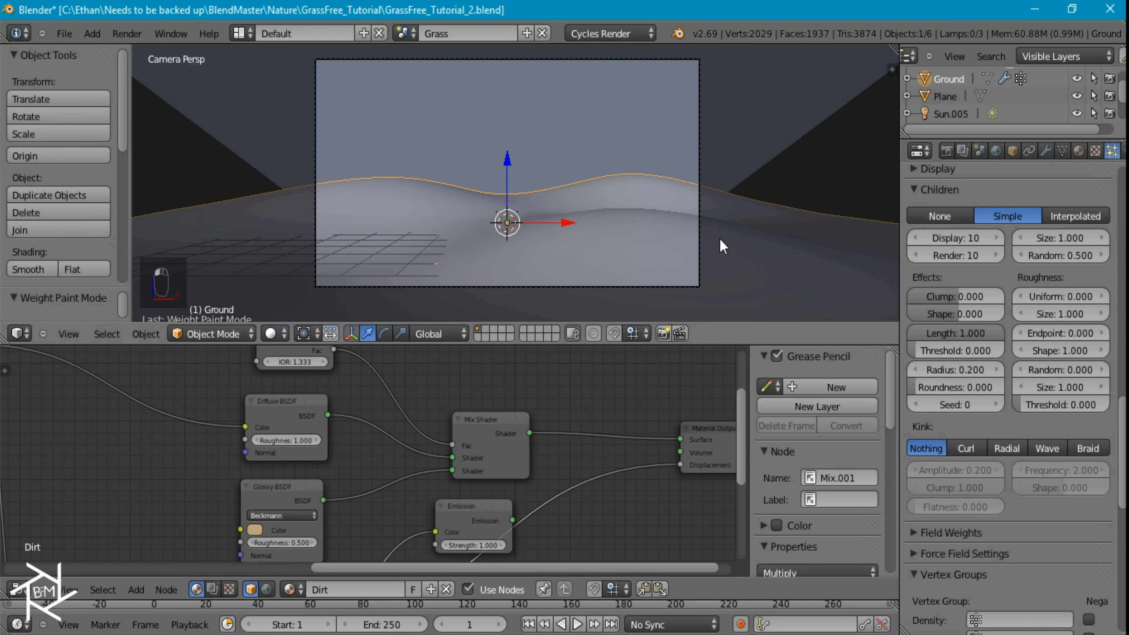
scroll(996, 492, "down", 5)
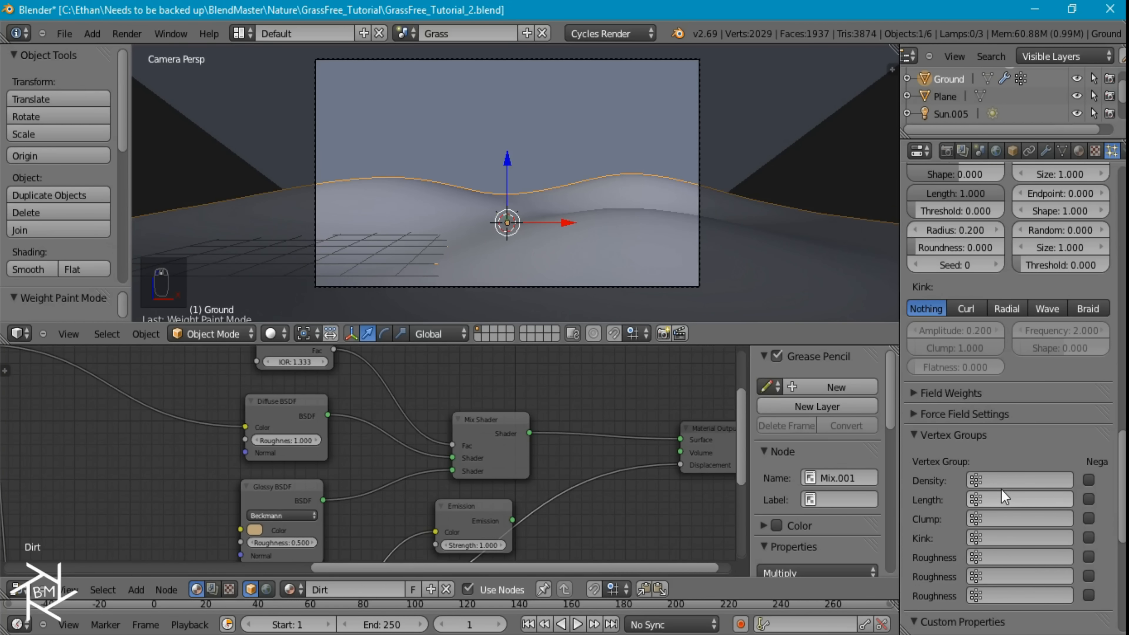
left_click(996, 473)
left_click(1010, 327)
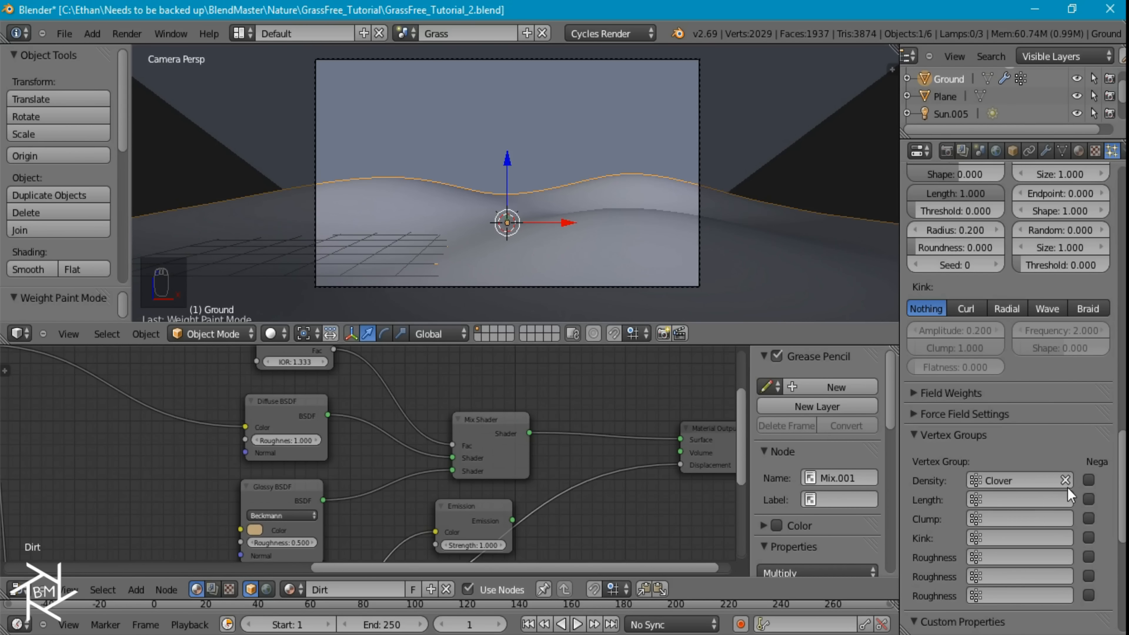
Show the Clover particle system's Bermuda texture, examine its mapping and influence settings, and return to the particle settings
scroll(1067, 488, "down", 9)
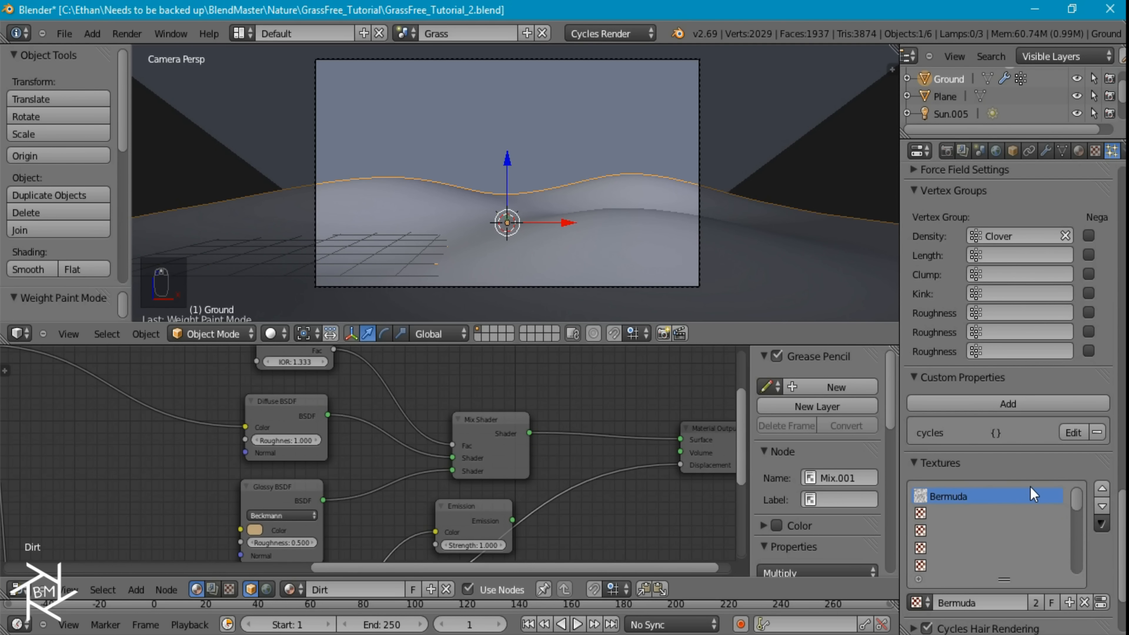
scroll(1088, 374, "down", 5)
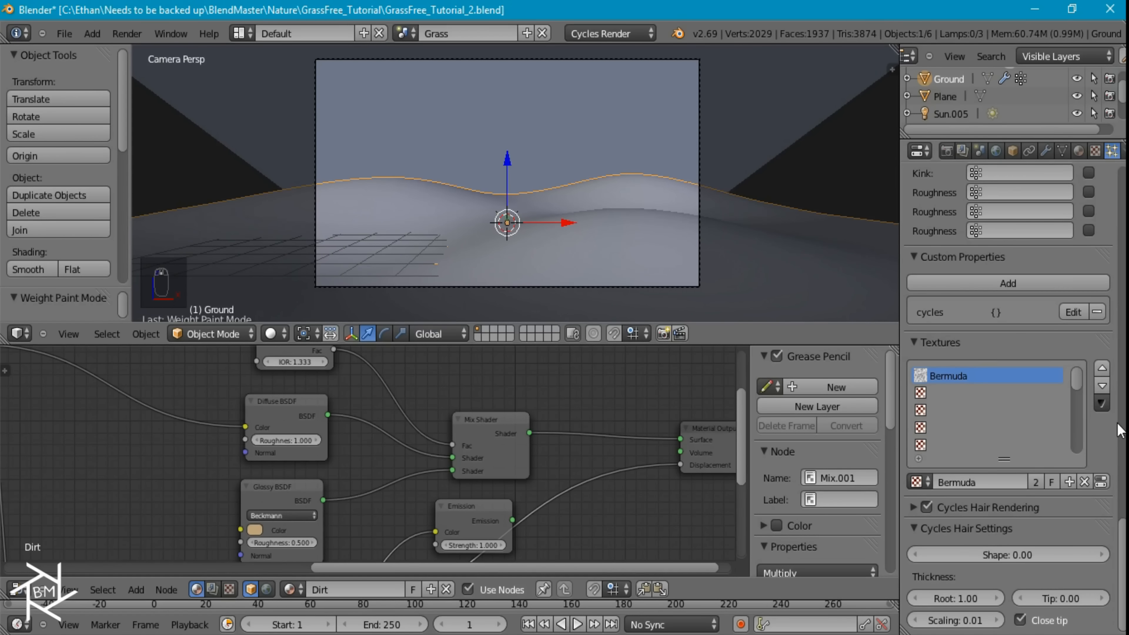
left_click(1100, 482)
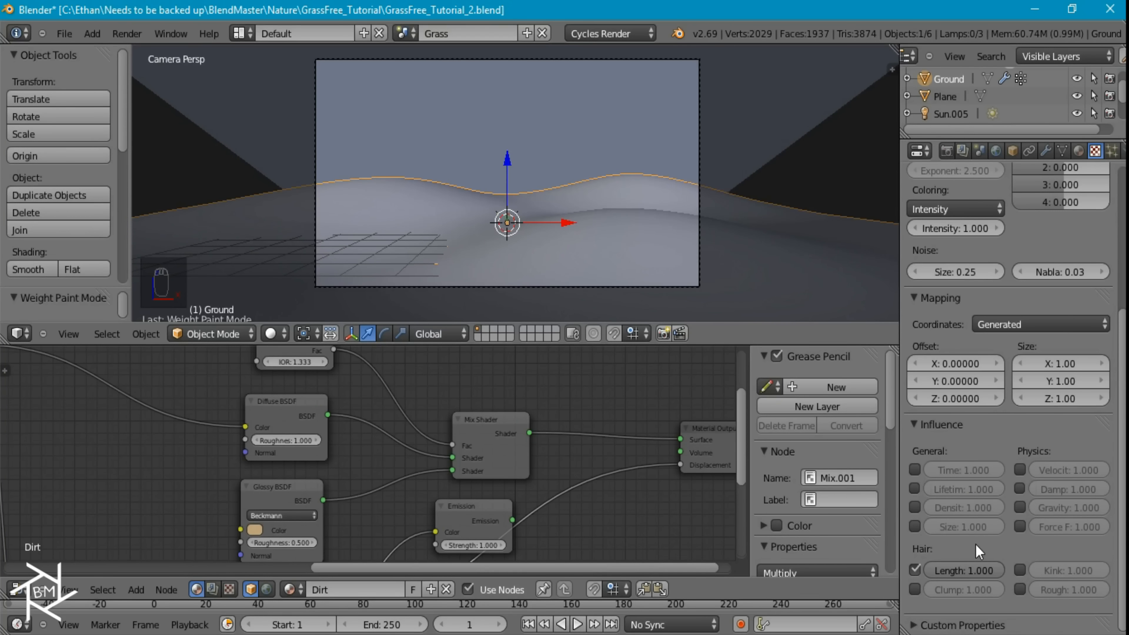
left_click(1112, 151)
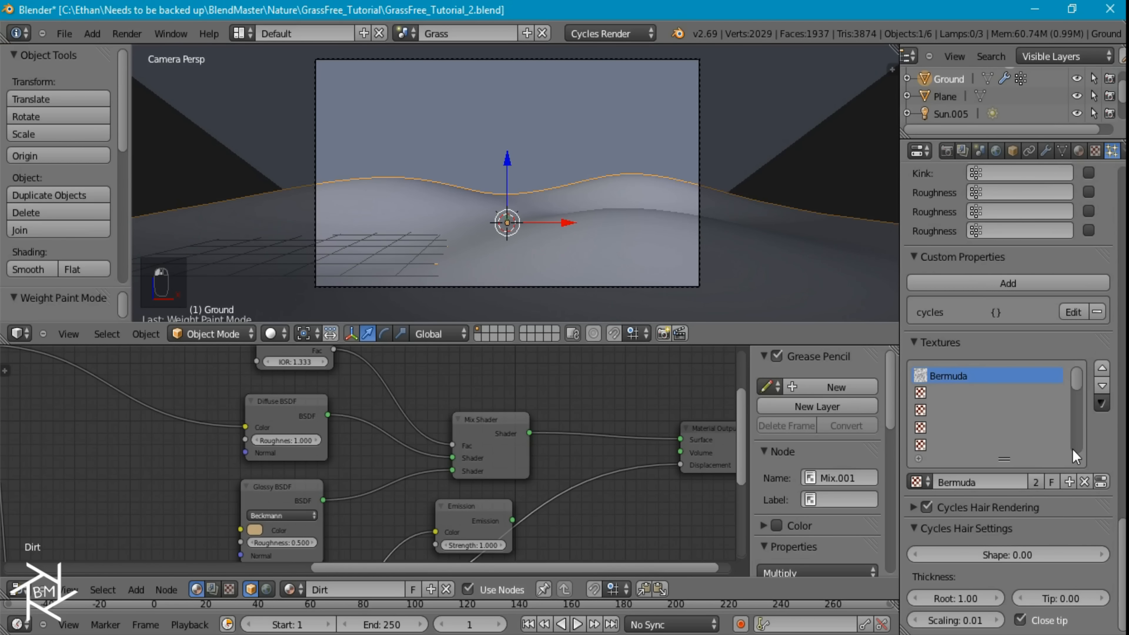
scroll(1074, 456, "up", 15)
scroll(1049, 316, "up", 12)
scroll(1043, 311, "up", 15)
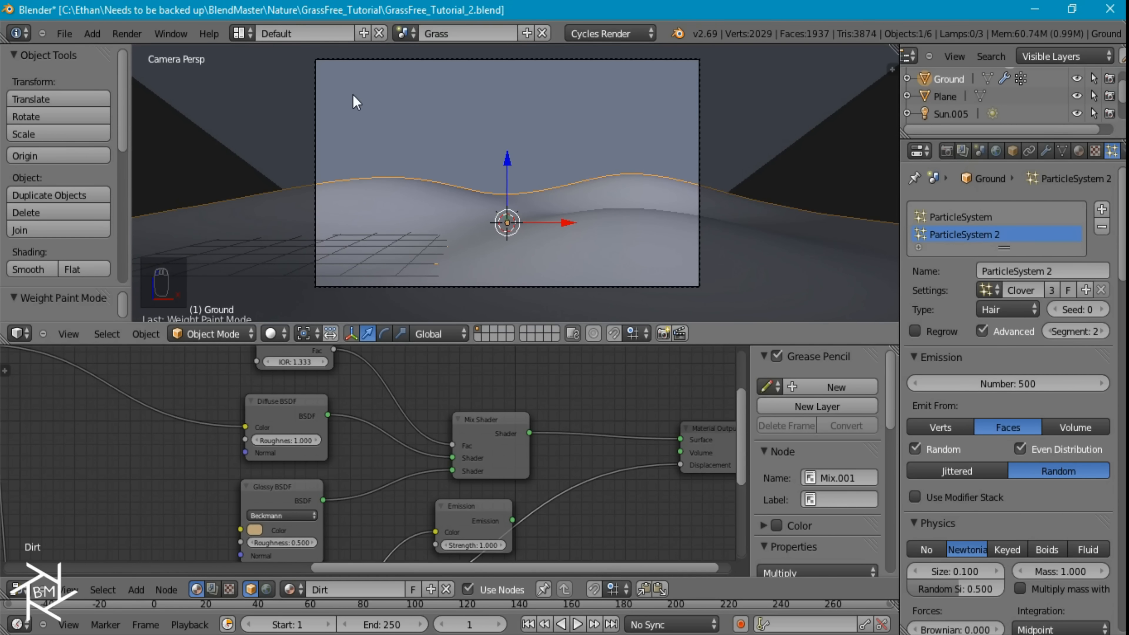
Add an icosphere, shade it smooth and give it a Subdivision Surface modifier with View subdivisions of 2
key("shift+a")
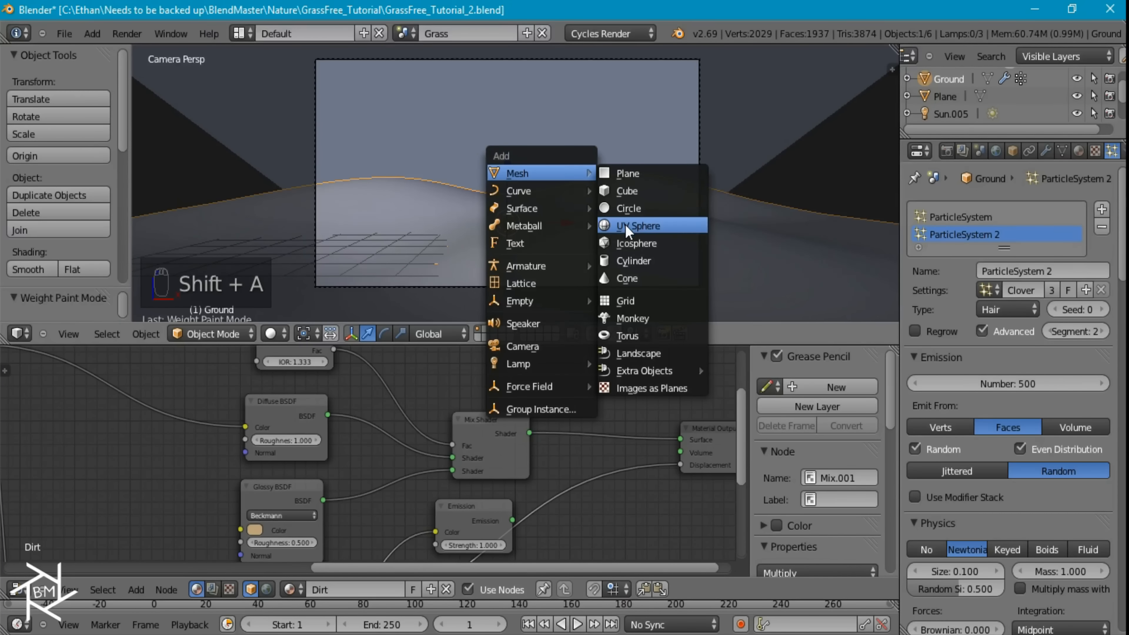
left_click(636, 243)
left_click(43, 268)
left_click(1047, 151)
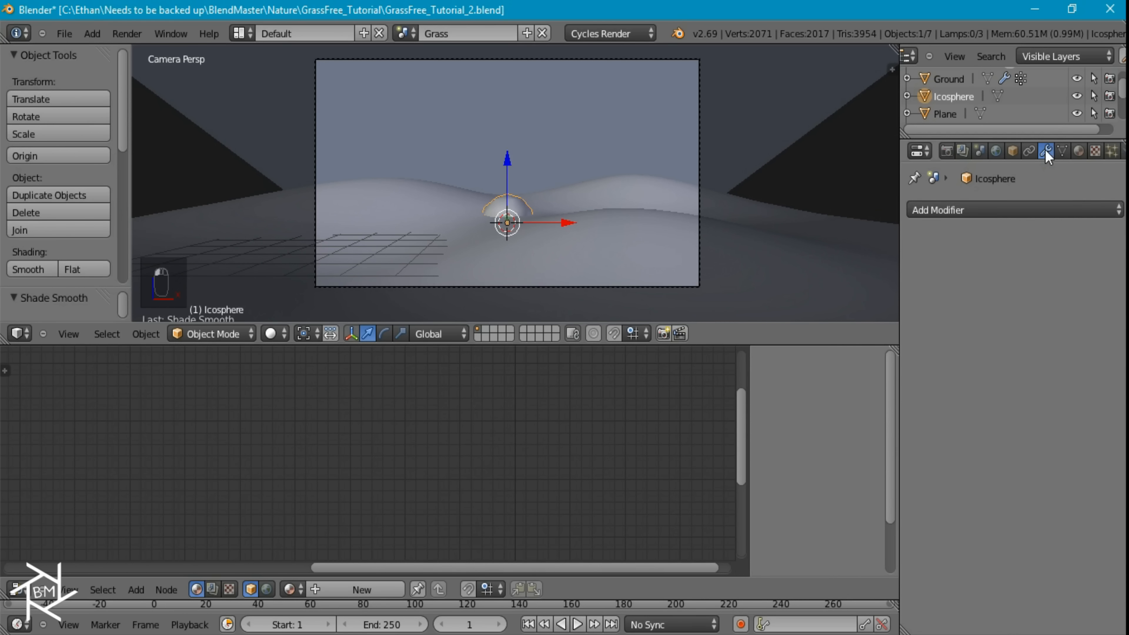
left_click(988, 210)
left_click(803, 496)
left_click(1004, 331)
Move the icosphere up into the camera view's upper-left sky, push it farther from the camera in side view, and switch to wireframe
key("g")
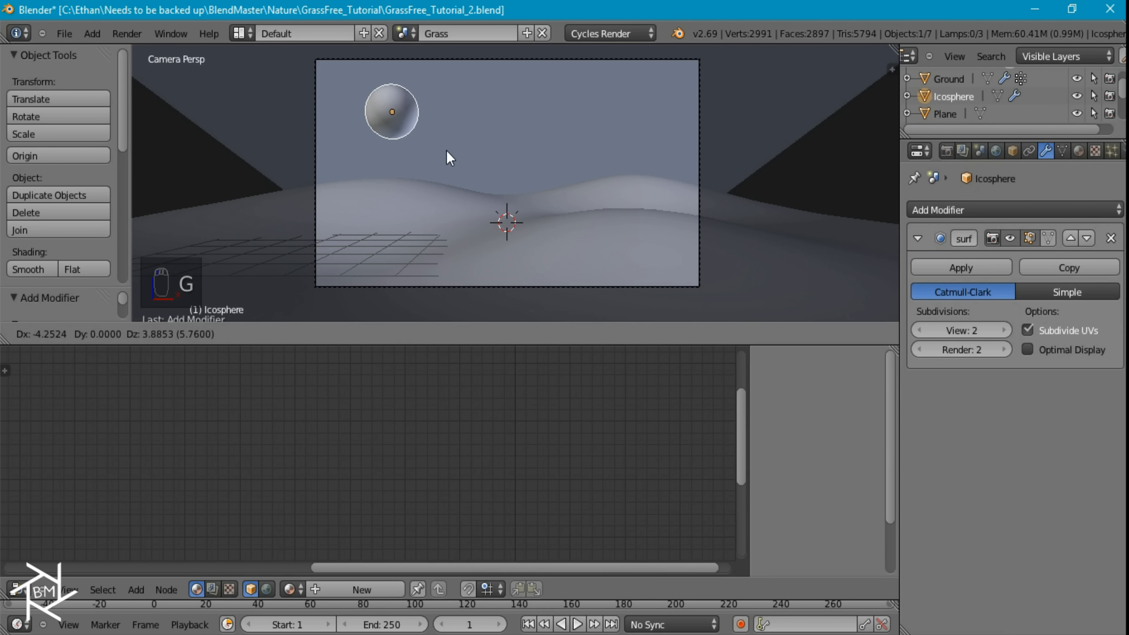
left_click(407, 140)
key("KP_3")
left_click_drag(564, 138, 651, 138)
key("z")
key("KP_0")
key("g")
left_click(461, 152)
Reposition the icosphere in side and camera views so it sits in the camera view's upper-left sky, then preview it rendered
key("KP_3")
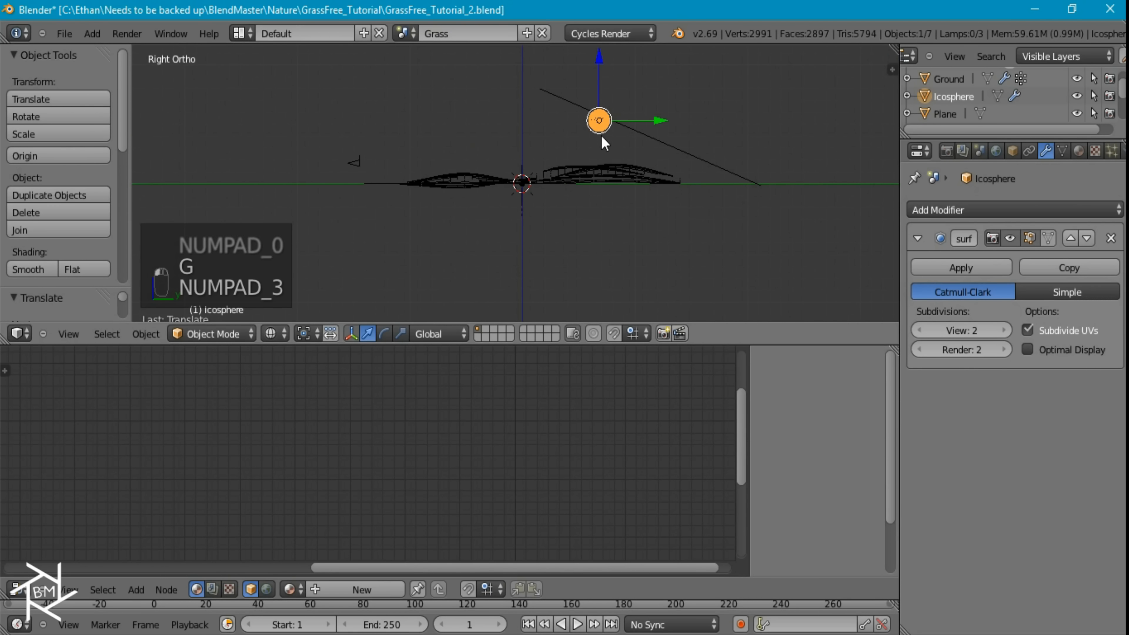
key("g")
left_click(586, 141)
key("KP_0")
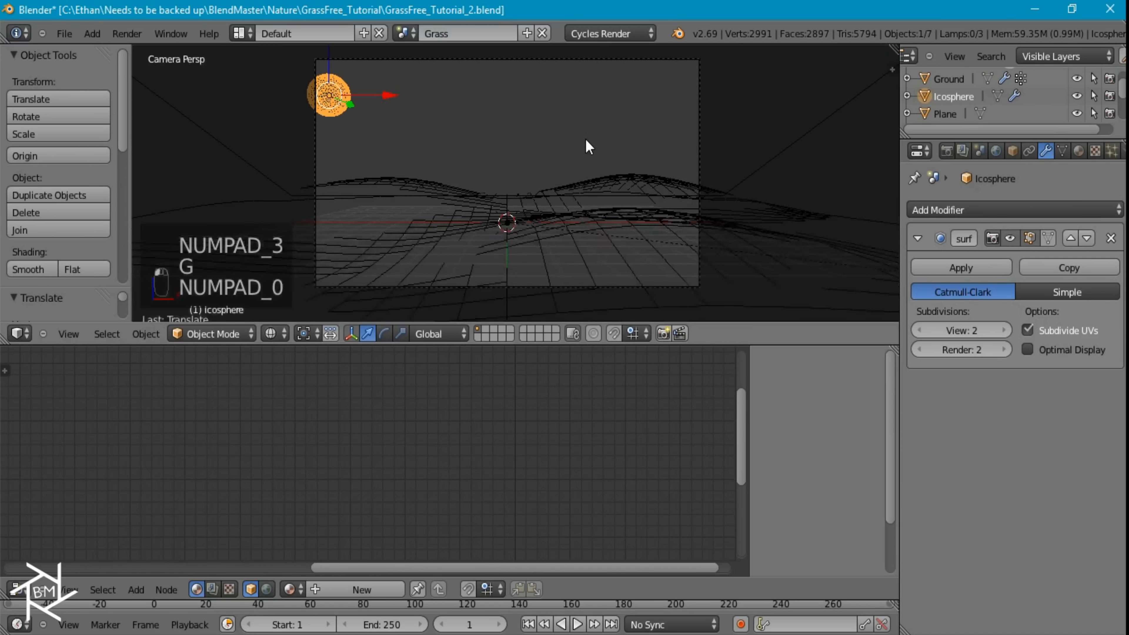
key("g")
left_click(473, 130)
key("KP_3")
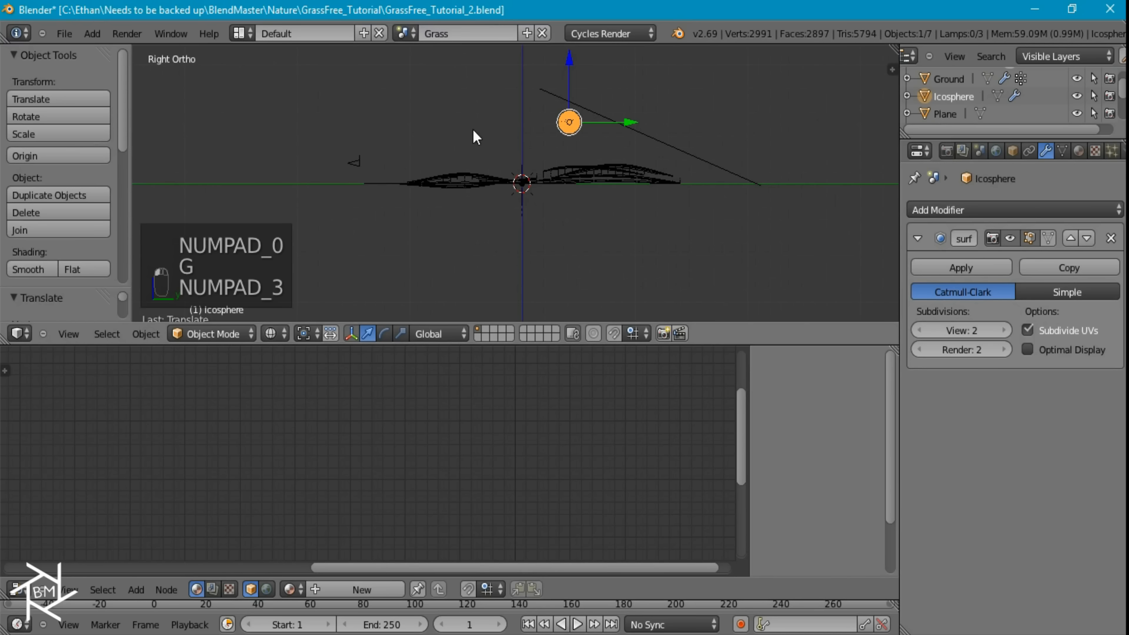
key("KP_0")
key("shift+z")
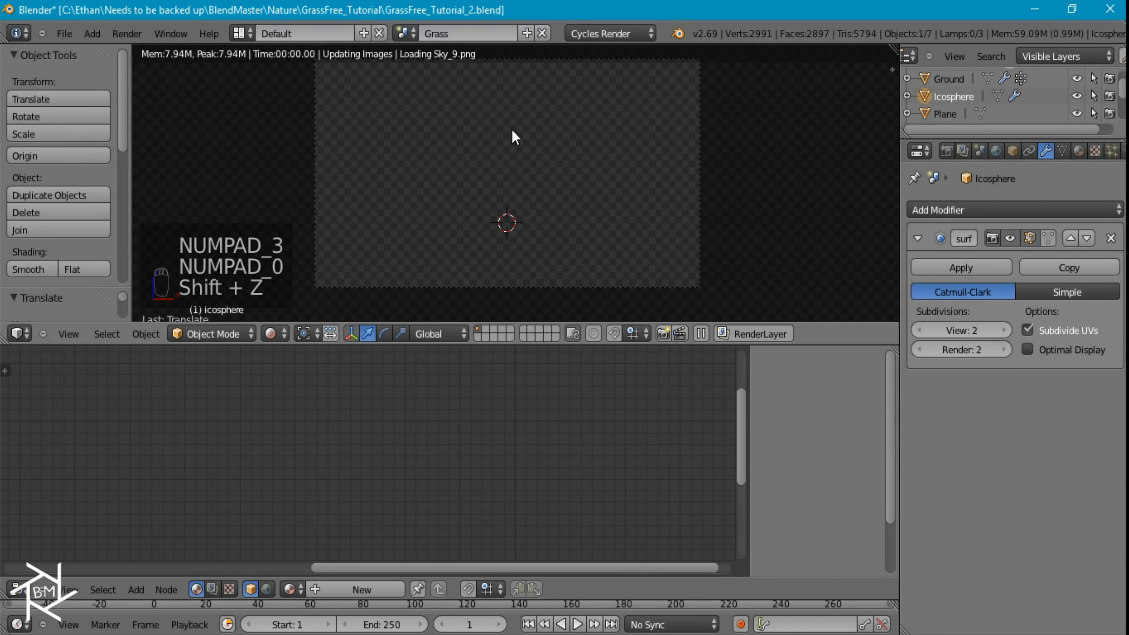
Rename the icosphere as Sun
left_click(1081, 149)
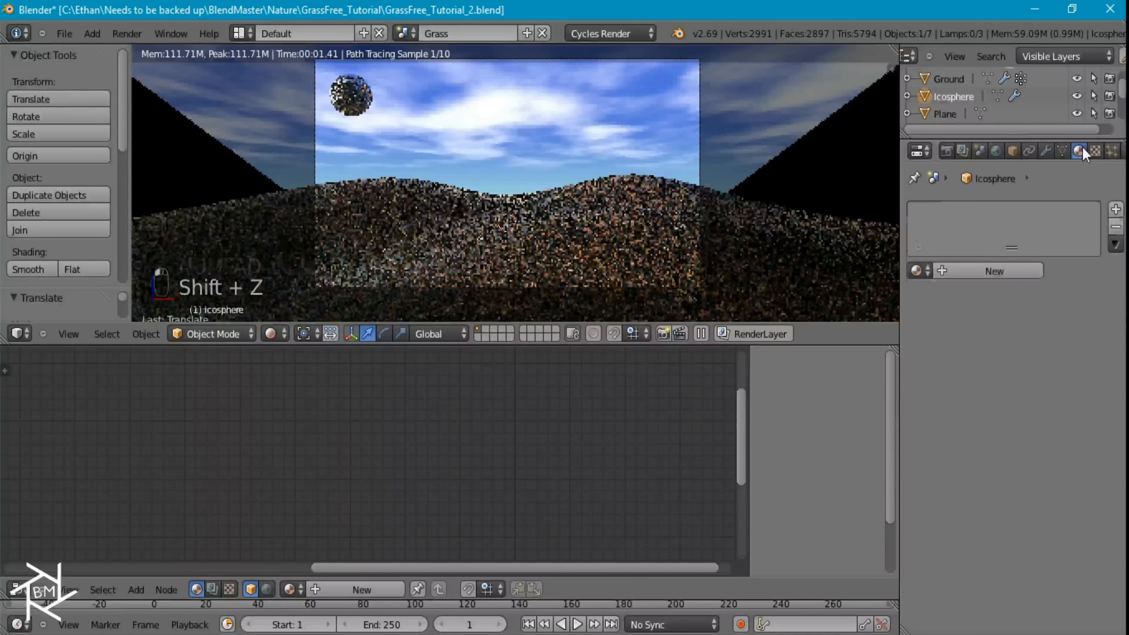
double_click(940, 94)
type("Sun")
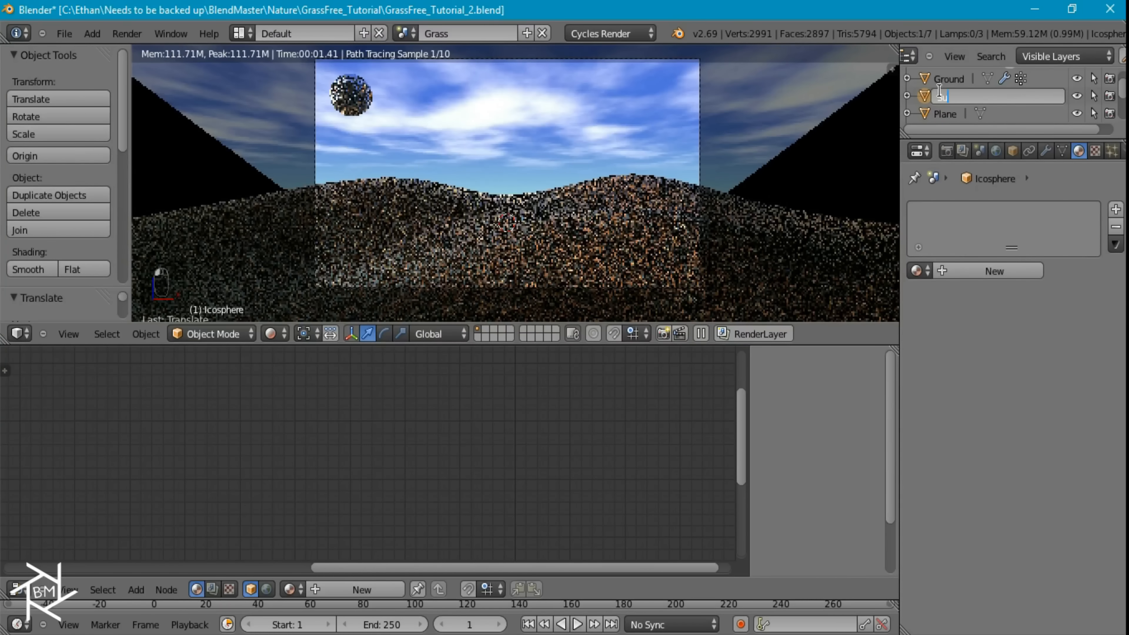
key("Return")
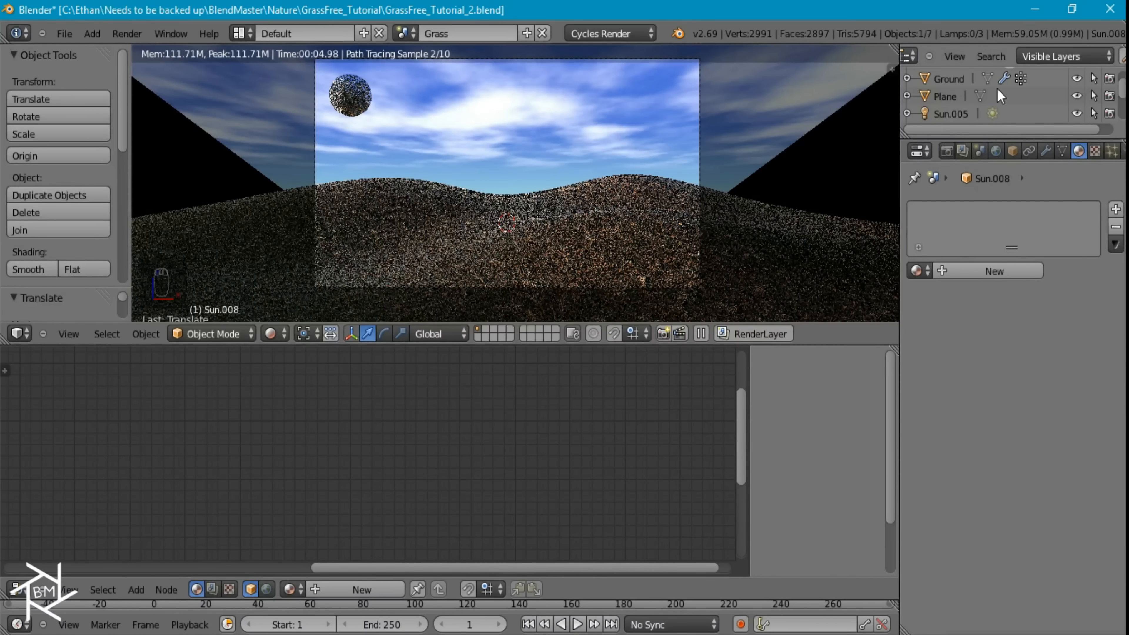
Give the sun sphere a new material with an Emission surface shader
scroll(996, 91, "down", 3)
left_click(960, 270)
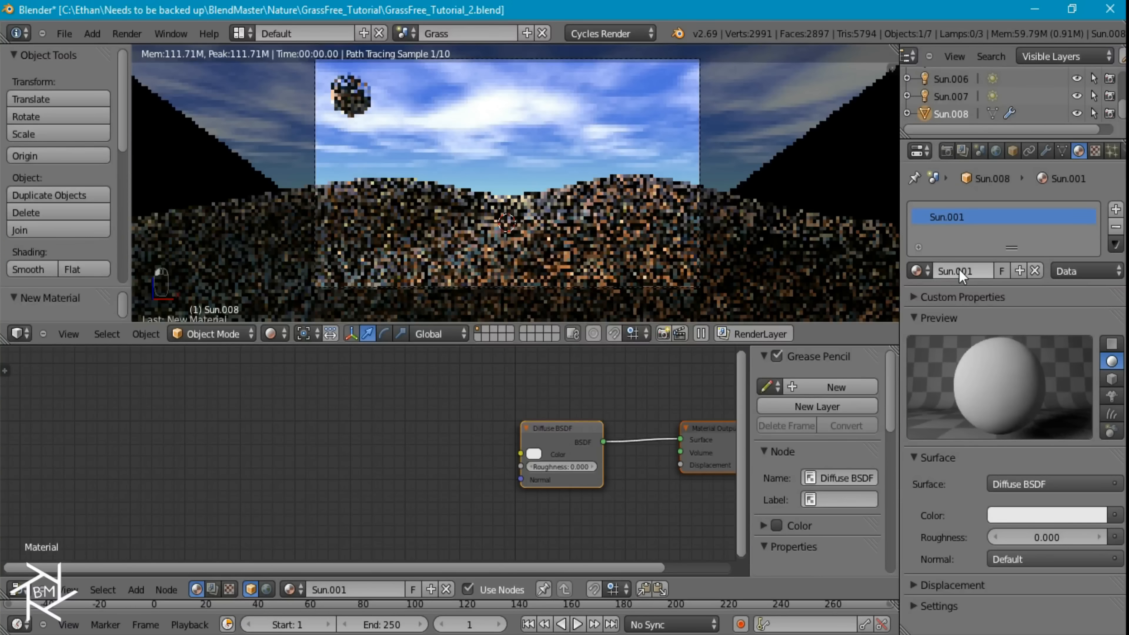
left_click(1022, 485)
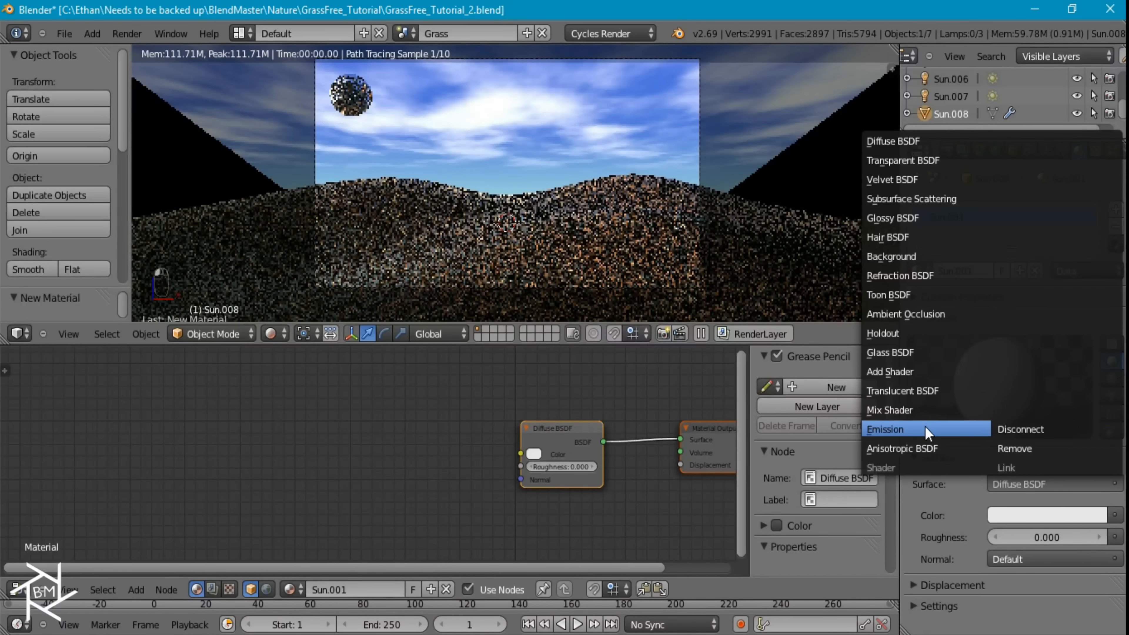
left_click(943, 429)
Set the sun material's emission colour to pale yellow and its strength to 10
left_click(1038, 515)
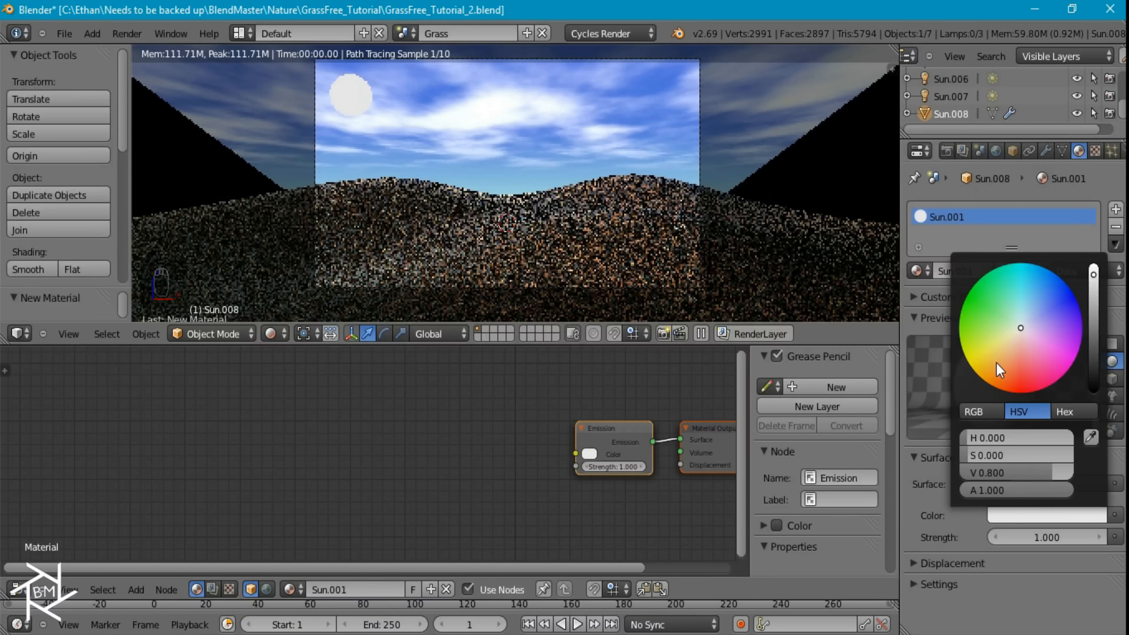
left_click(999, 365)
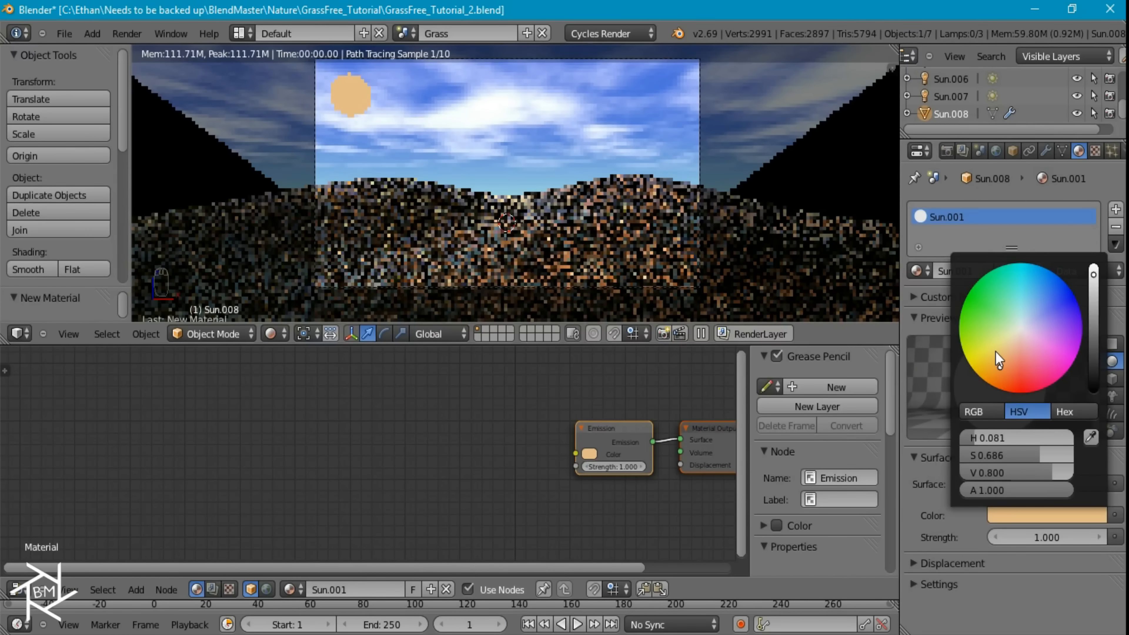
left_click(996, 353)
left_click(1002, 348)
left_click(1043, 539)
type("10")
key("Return")
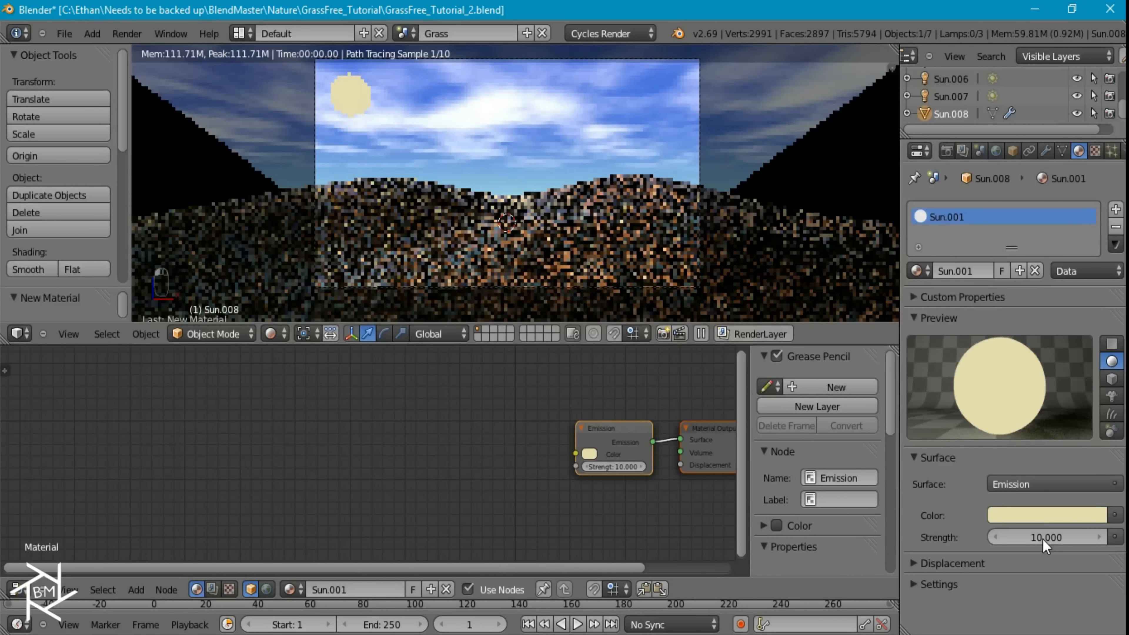
Refine the sun's emission colour to a warmer yellow with hue 0.128 and saturation 0.556, and raise its brightness
left_click(1042, 517)
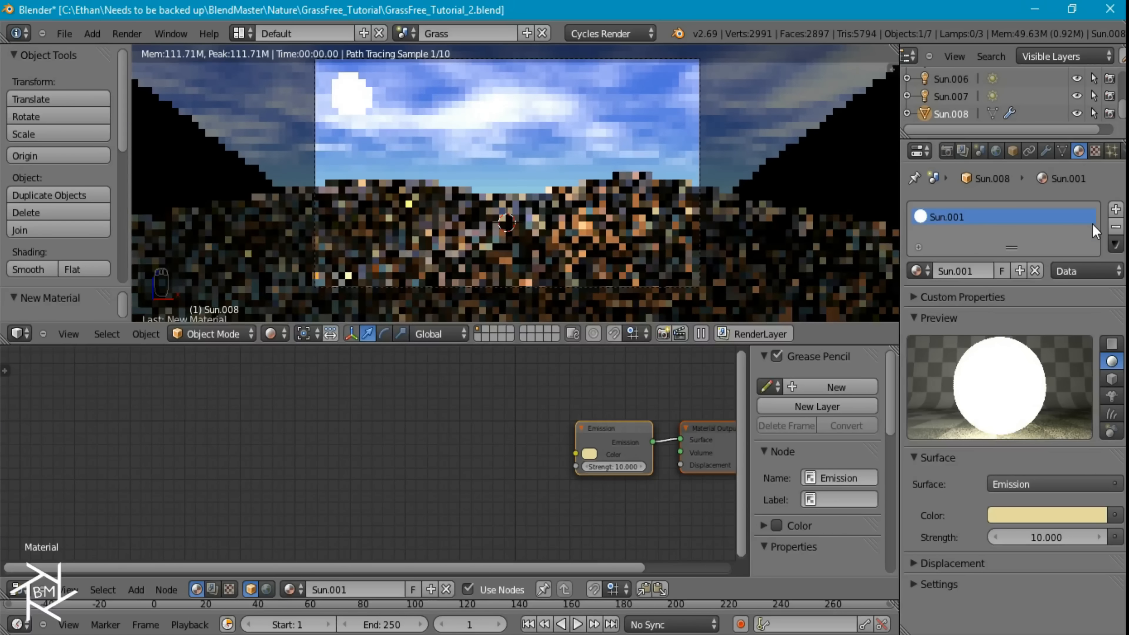
left_click(1060, 520)
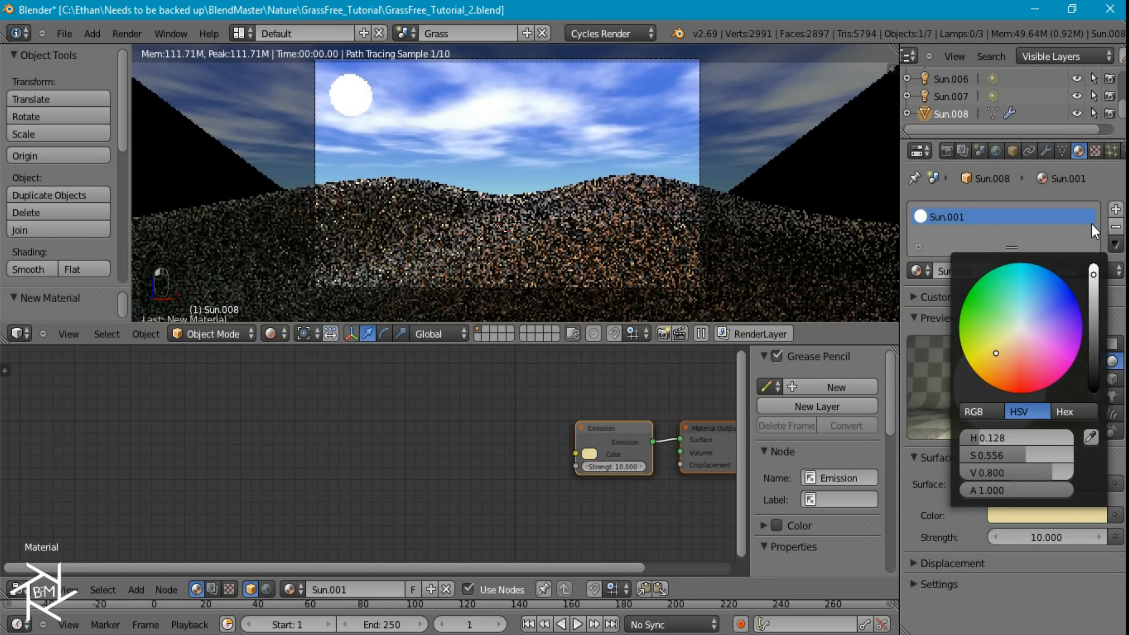
left_click(1093, 269)
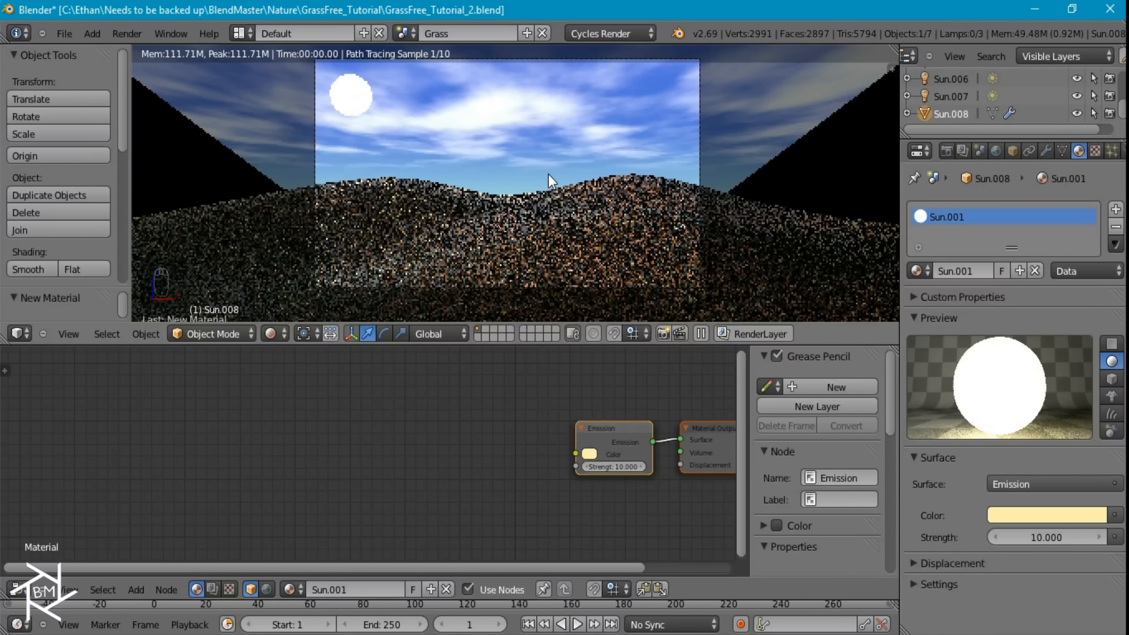
Switch the viewport to wireframe and move the sun sphere off the visible layer onto another layer
scroll(515, 172, "down", 3)
key("z")
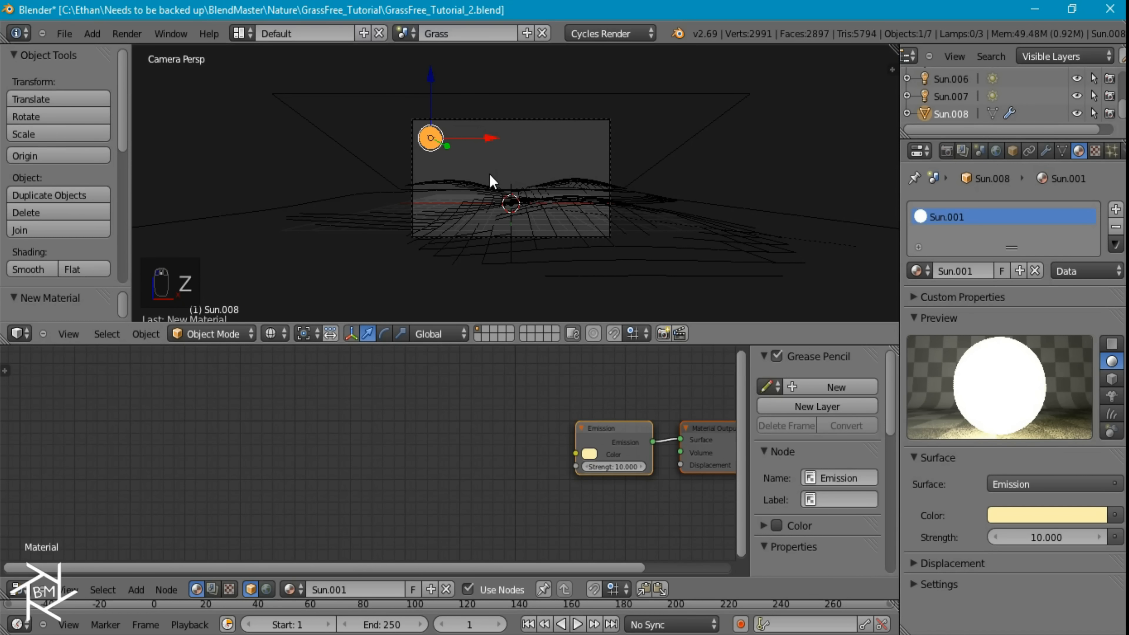
key("m")
left_click(635, 205)
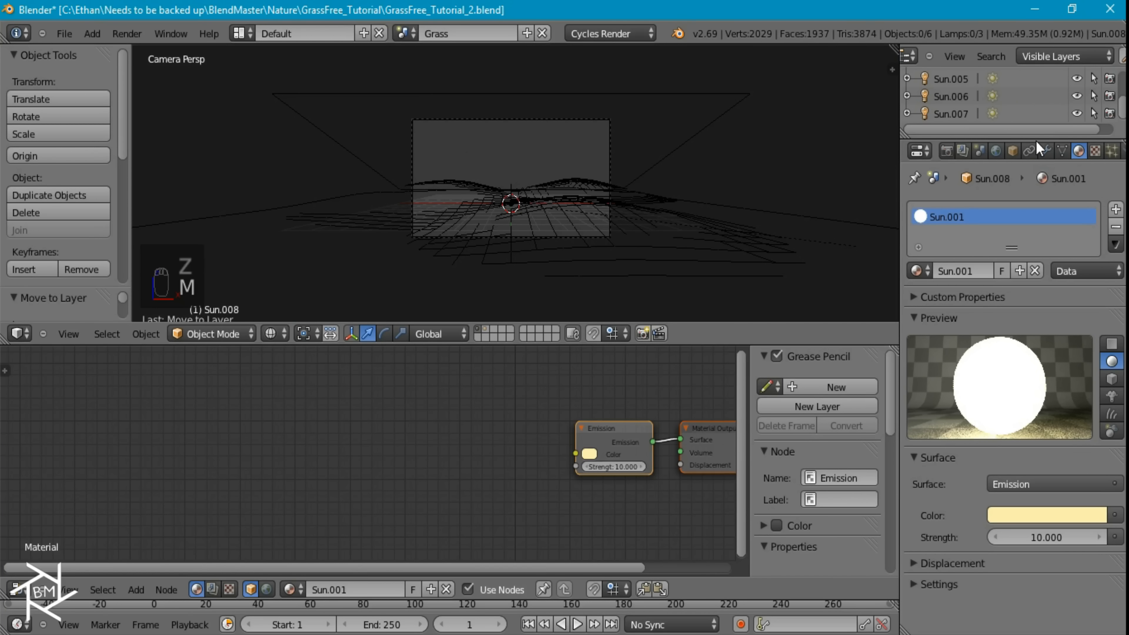
Rename the existing render layer as Grass
left_click(962, 150)
left_click(1030, 270)
type("Grass")
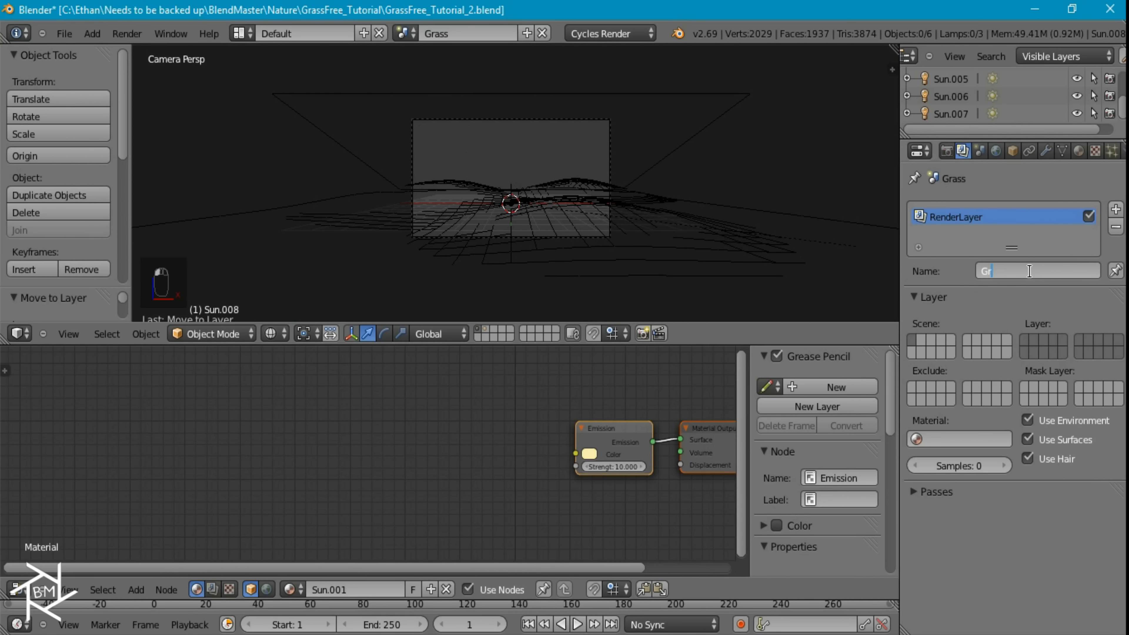
key("Return")
Add a second render layer named Sun
left_click(1112, 213)
left_click(1022, 274)
type("Sun")
key("Return")
Limit the Sun render layer to layer 2 and the Grass render layer to layer 1, and save the file
left_click(1034, 340)
left_click(1003, 217)
left_click(1025, 339)
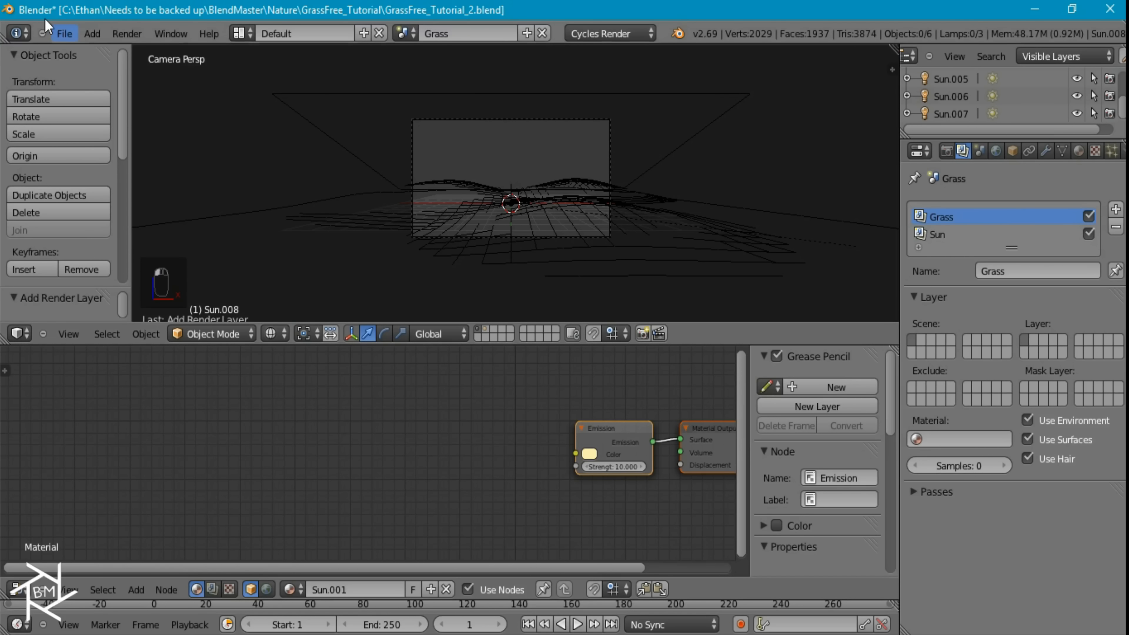
left_click(65, 33)
left_click(93, 149)
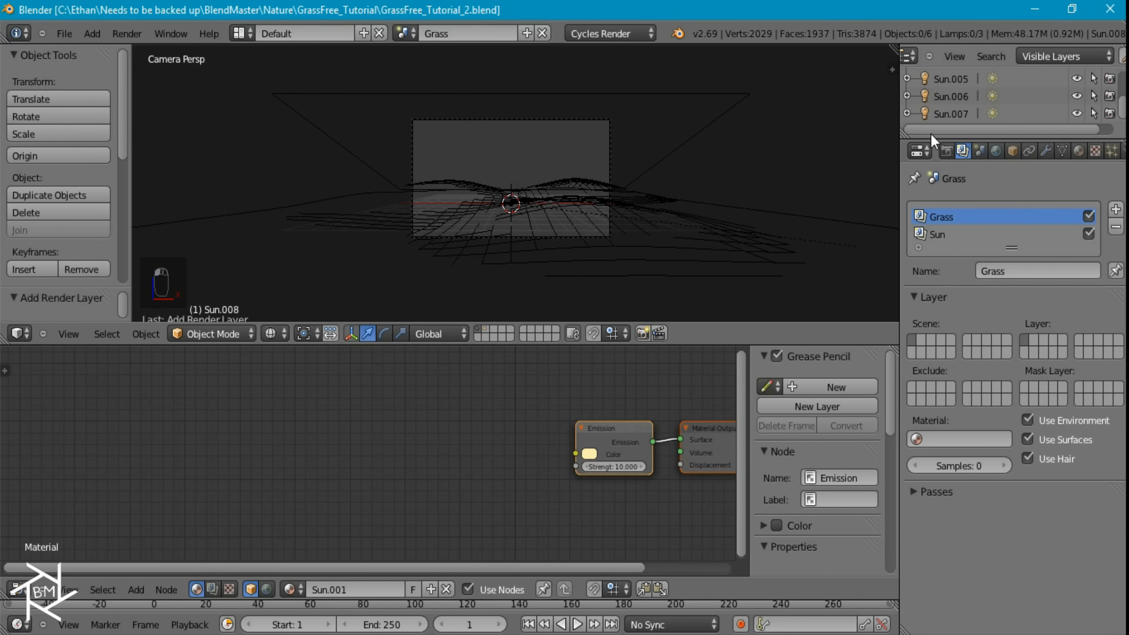
Set the render tile size to 16 by 16 in the performance settings
left_click(947, 151)
scroll(1030, 419, "down", 5)
left_click(946, 585)
type("16")
key("Tab")
type("16")
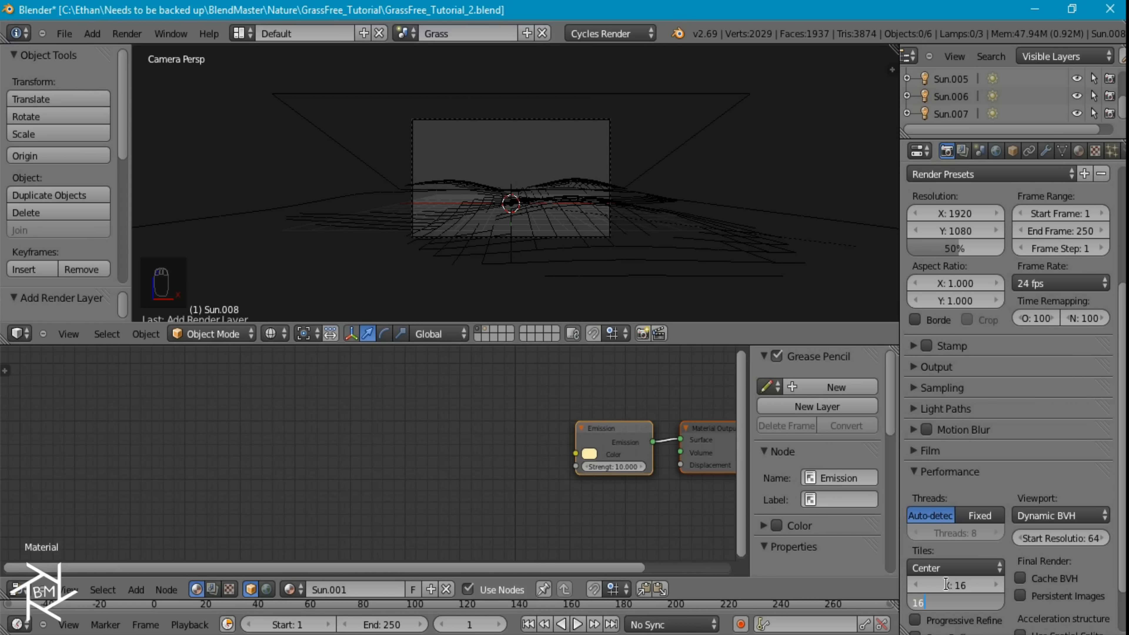
key("Return")
Expand the sampling settings, render the frame, and examine the grass coverage on the hills up close
scroll(1005, 360, "up", 5)
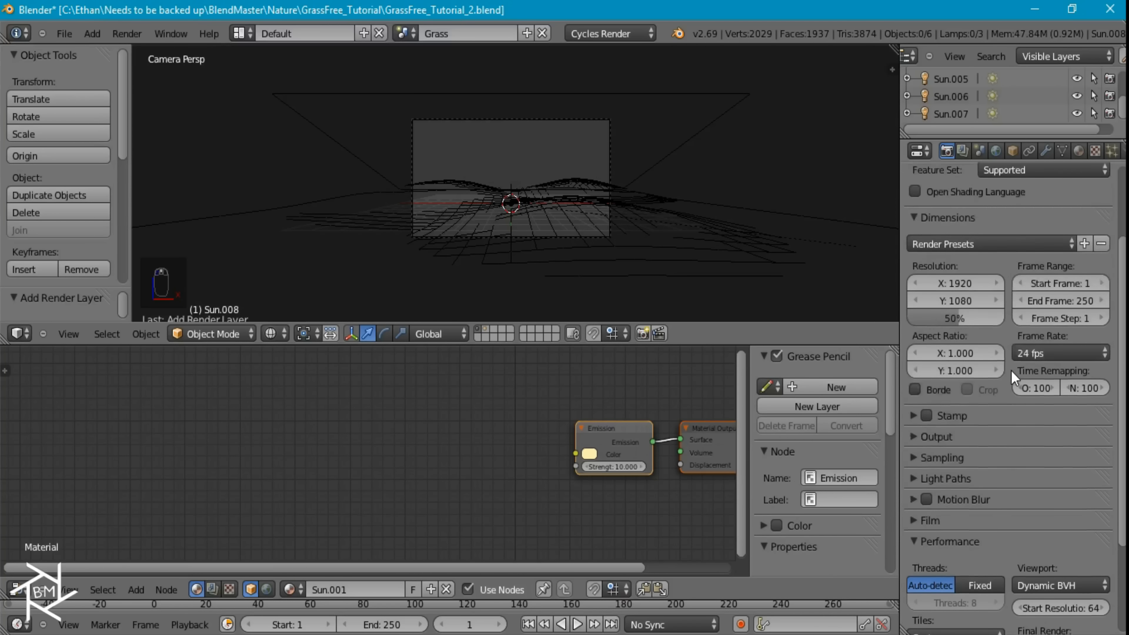
scroll(1023, 356, "down", 3)
left_click(942, 458)
scroll(1058, 360, "up", 3)
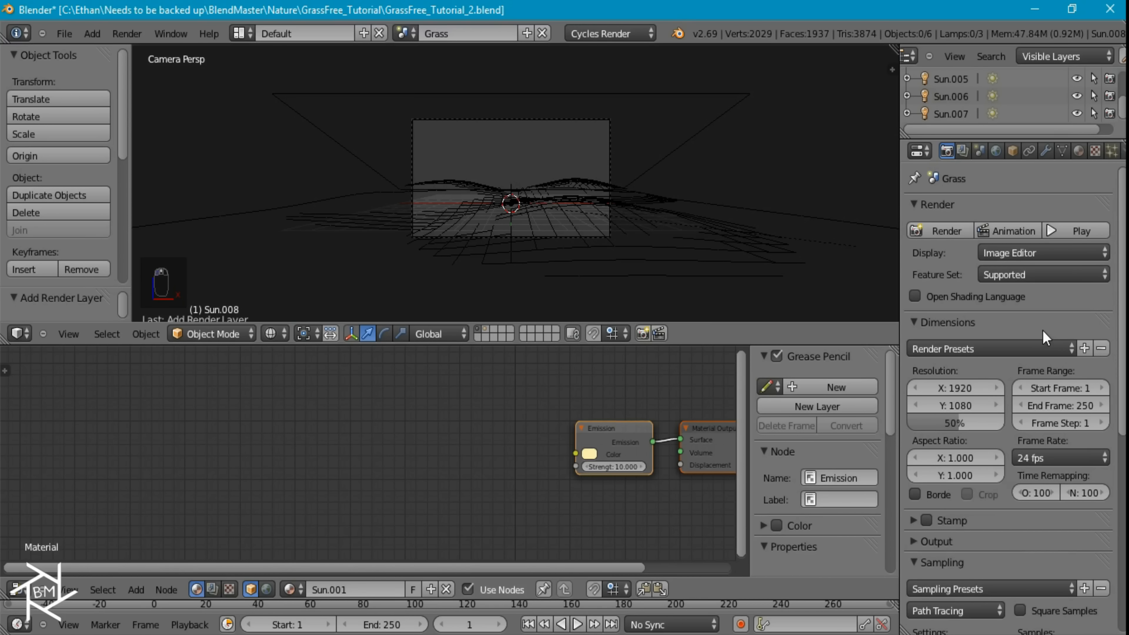
left_click(933, 228)
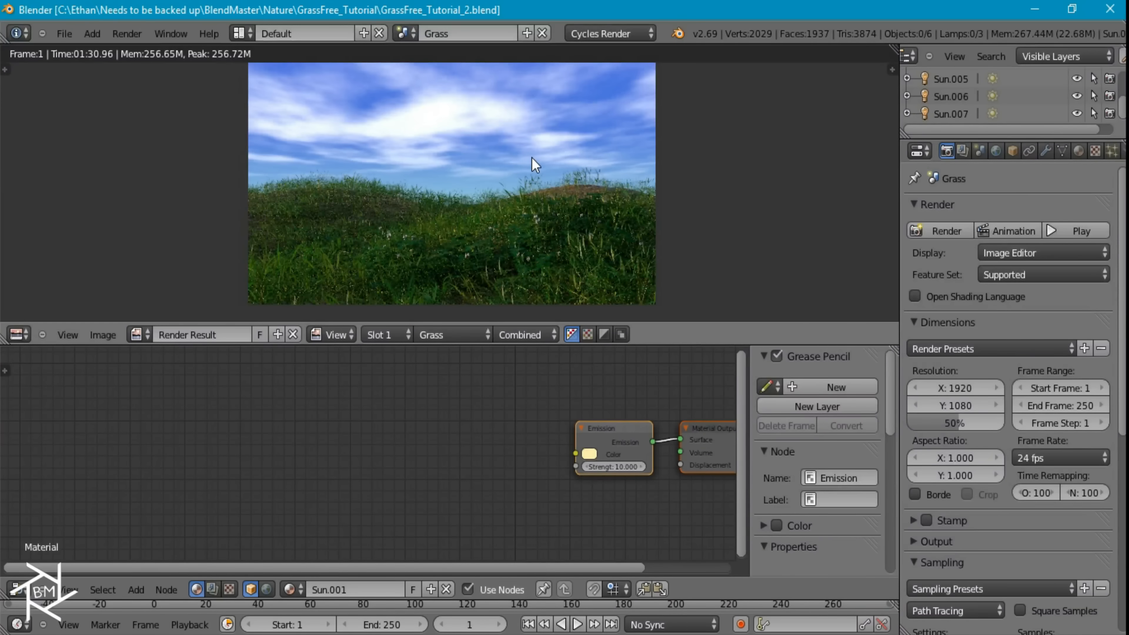
scroll(525, 172, "up", 1)
scroll(645, 209, "up", 1)
middle_click_drag(699, 205, 586, 219)
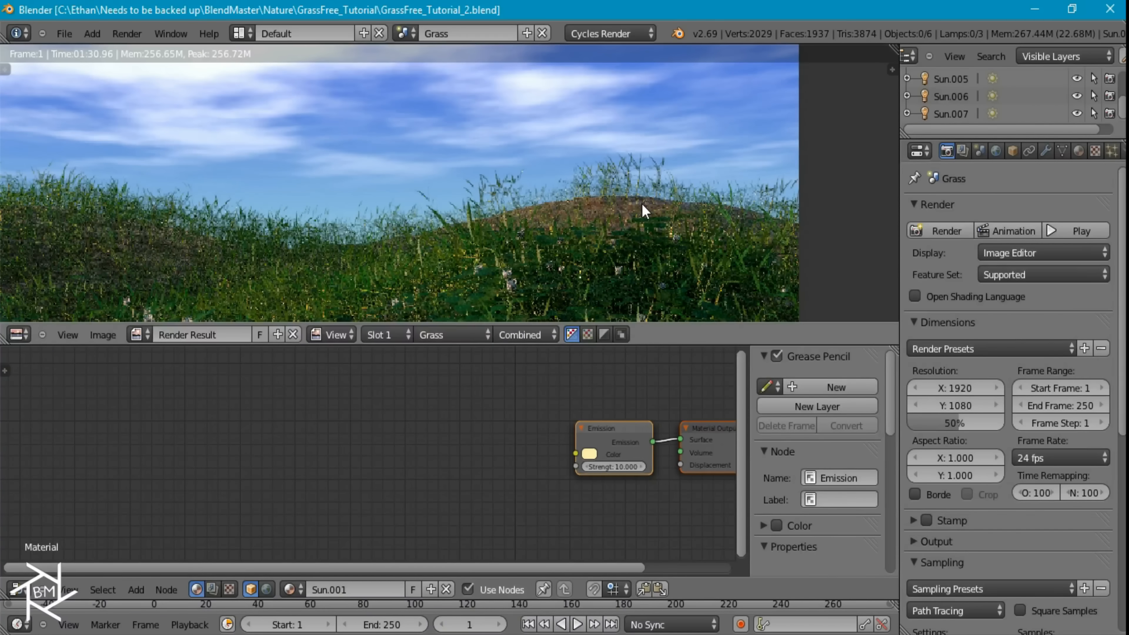
scroll(570, 227, "down", 2)
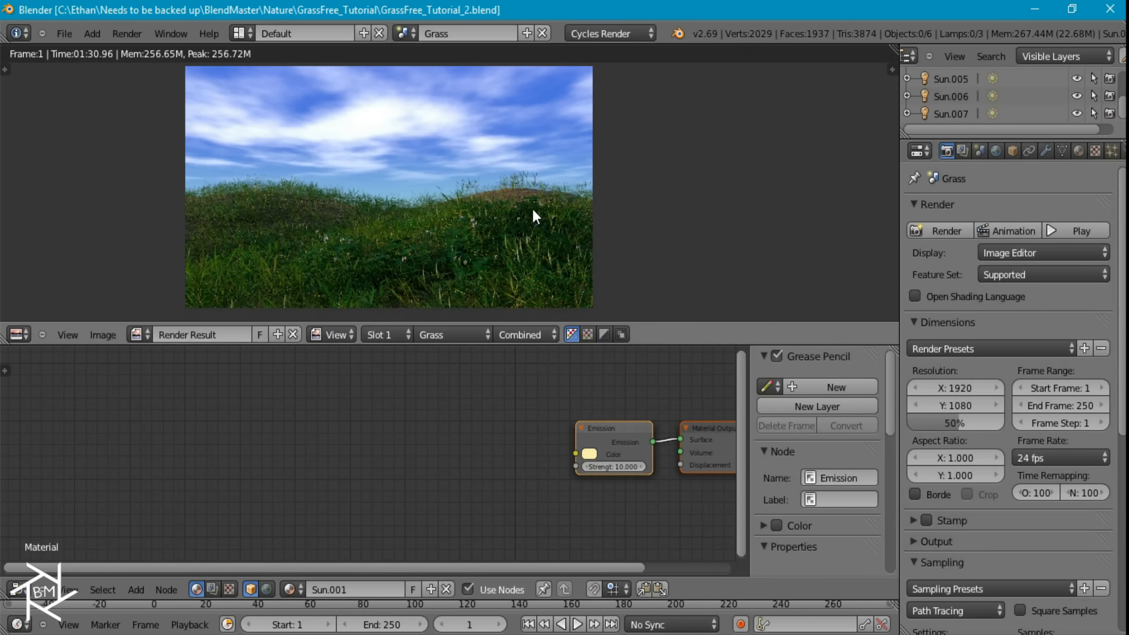
key("Escape")
Select the Ground, activate its Bermuda vertex group and enter Weight Paint mode
right_click(517, 212)
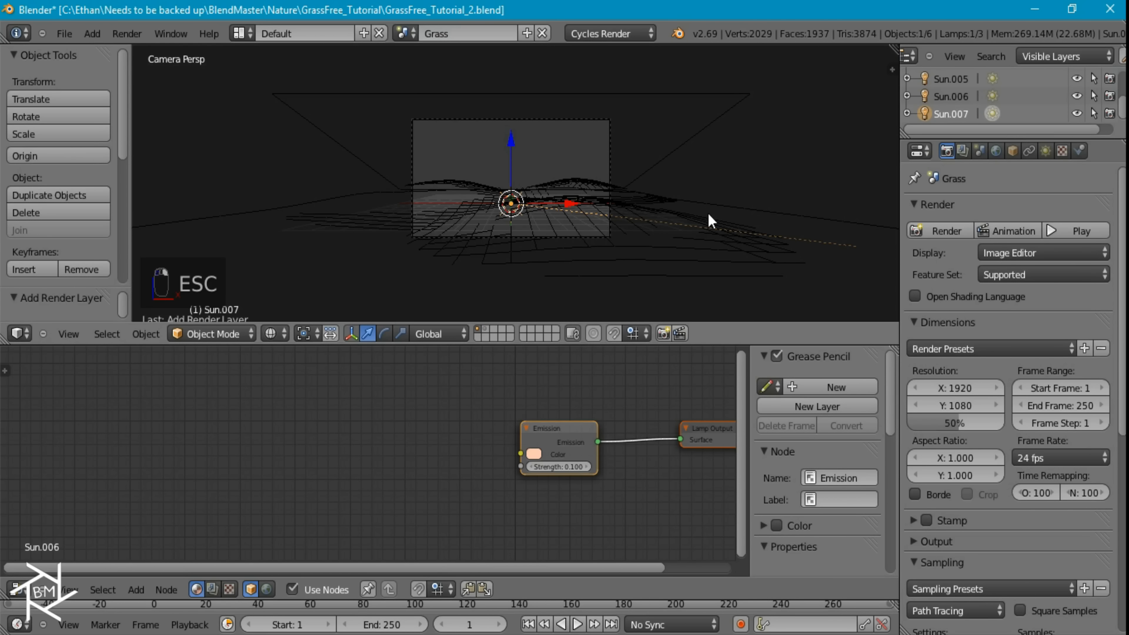
right_click(590, 231)
left_click(1062, 151)
left_click(968, 290)
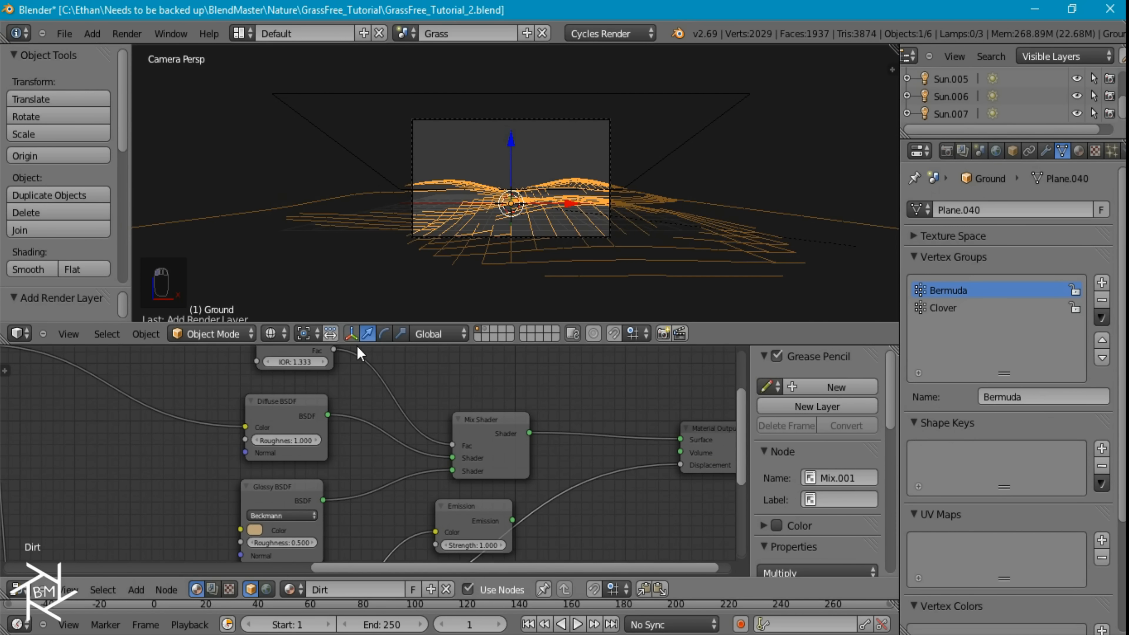
left_click(214, 333)
left_click(217, 239)
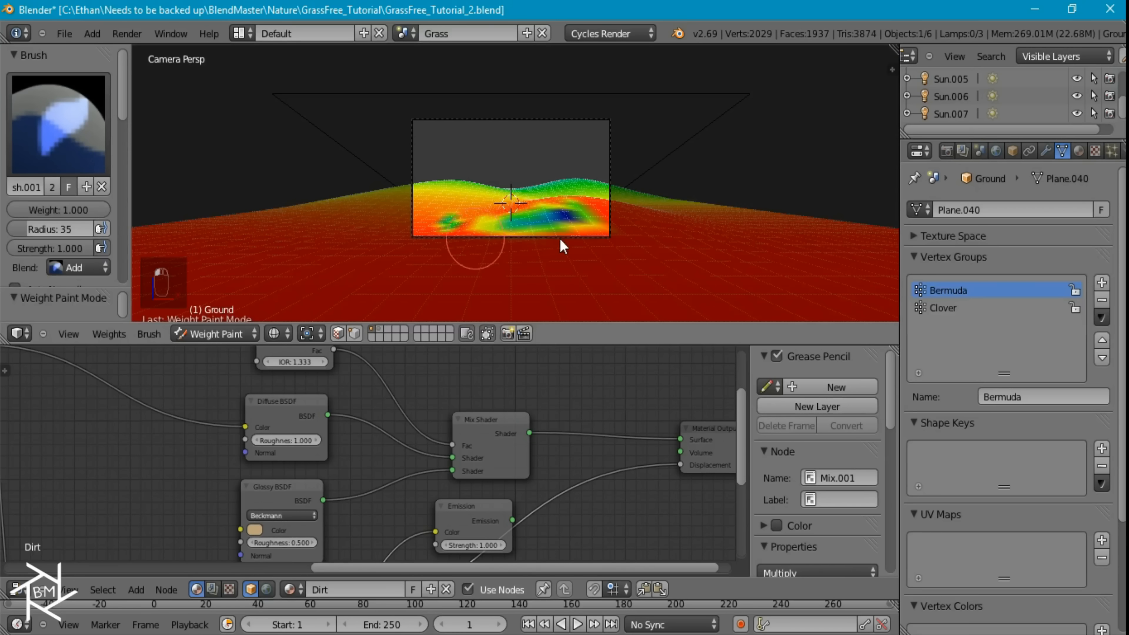
View the ground from above and set the weight paint brush strength to 0.200
key("KP_7")
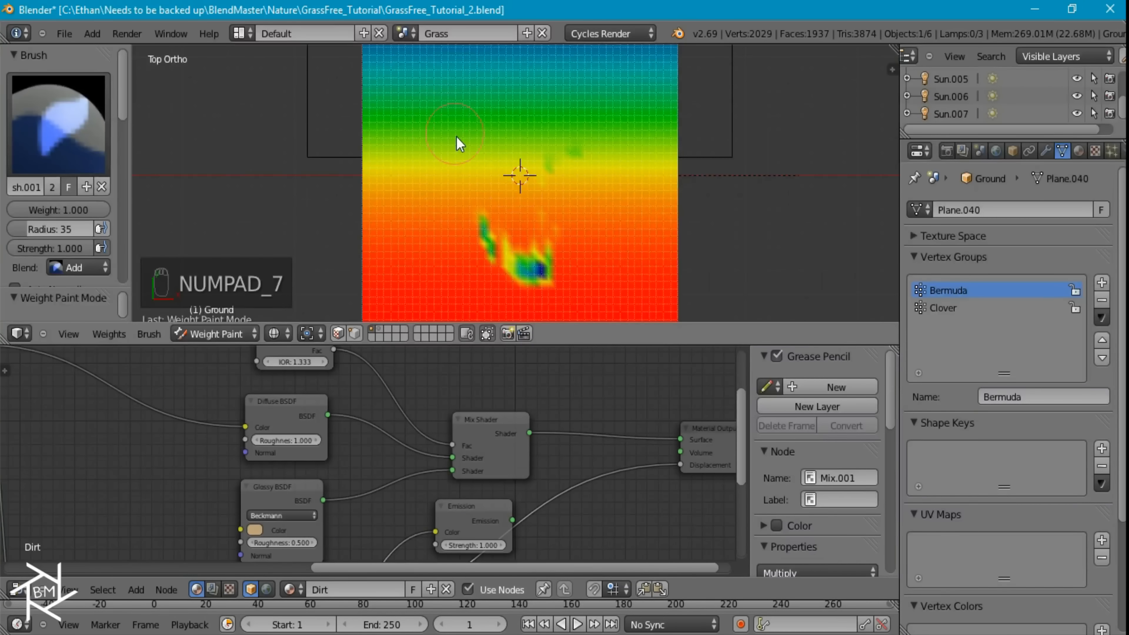
left_click(52, 248)
key("Return")
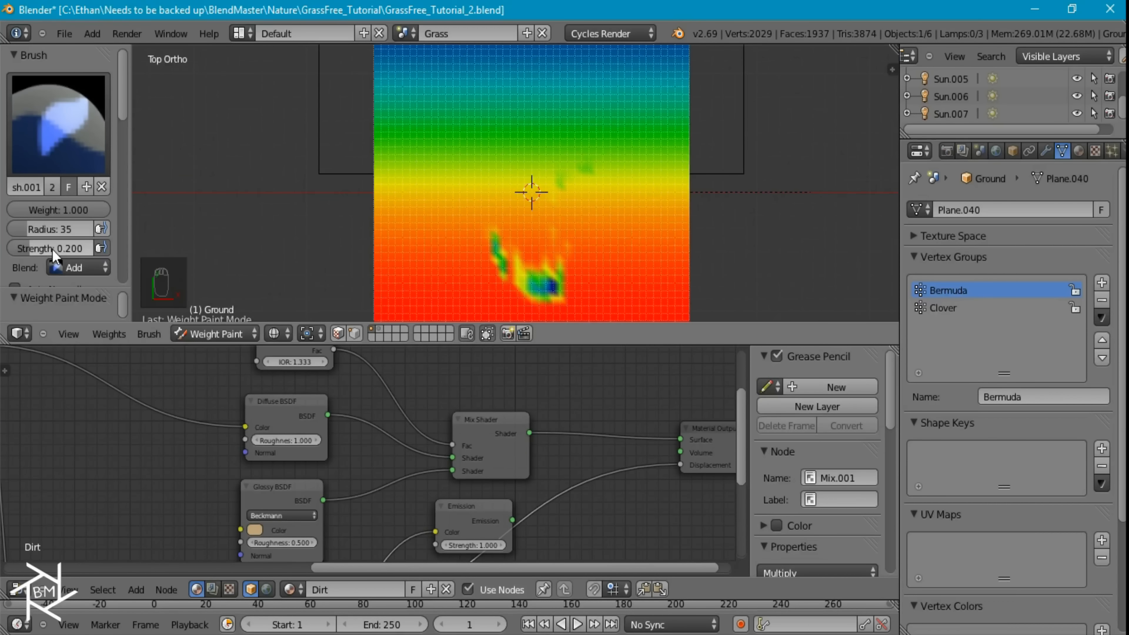
mouse_move(390, 221)
left_mouse_down()
mouse_move(388, 232)
mouse_move(419, 225)
mouse_move(396, 204)
mouse_move(654, 210)
left_mouse_up()
key("ctrl+z")
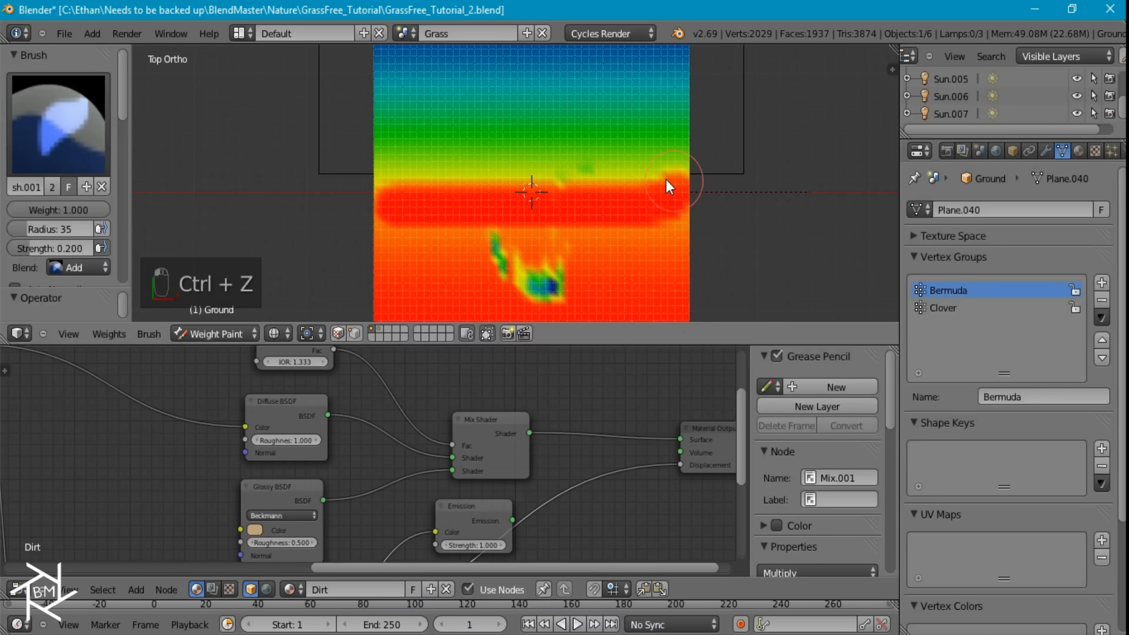
key("ctrl+z")
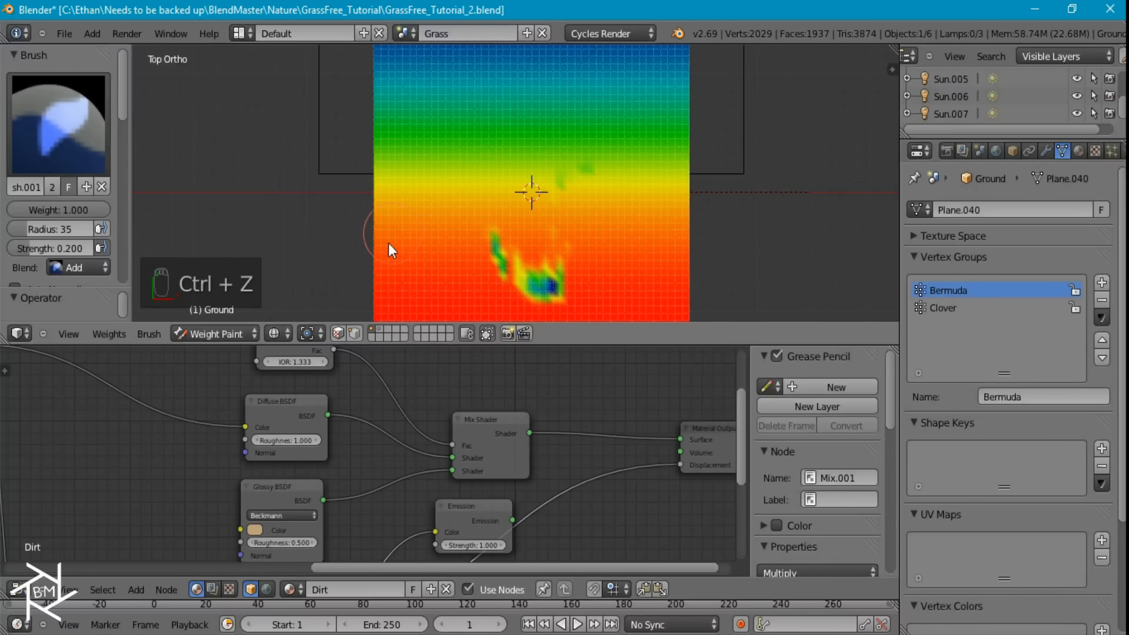
mouse_move(382, 261)
left_mouse_down()
mouse_move(391, 184)
mouse_move(524, 184)
mouse_move(501, 185)
left_mouse_up()
key("ctrl+z")
Paint more Bermuda weight across the bare patches and the low-weight far half of the ground
mouse_move(416, 219)
left_mouse_down()
mouse_move(693, 201)
mouse_move(378, 176)
mouse_move(672, 167)
mouse_move(614, 149)
mouse_move(372, 140)
mouse_move(705, 120)
left_mouse_up()
mouse_move(626, 109)
left_mouse_down()
mouse_move(368, 95)
mouse_move(711, 71)
mouse_move(532, 45)
mouse_move(365, 48)
left_mouse_up()
middle_click_drag(611, 150, 624, 225, "shift")
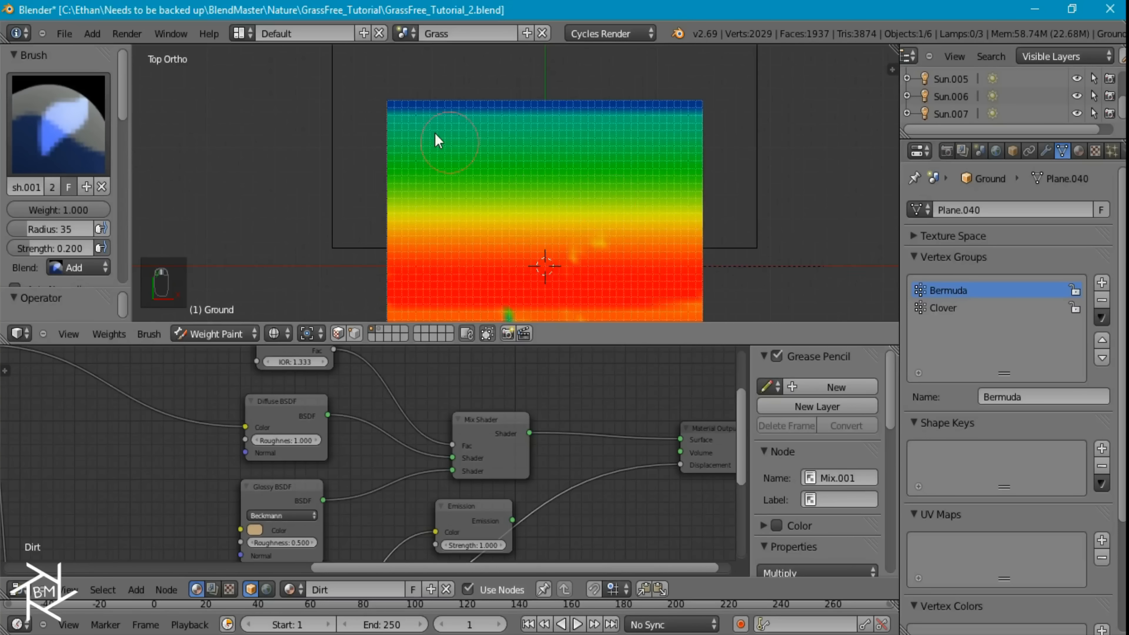
mouse_move(467, 107)
left_mouse_down()
mouse_move(696, 116)
mouse_move(406, 111)
mouse_move(727, 162)
mouse_move(616, 158)
left_mouse_up()
left_click_drag(476, 160, 386, 170)
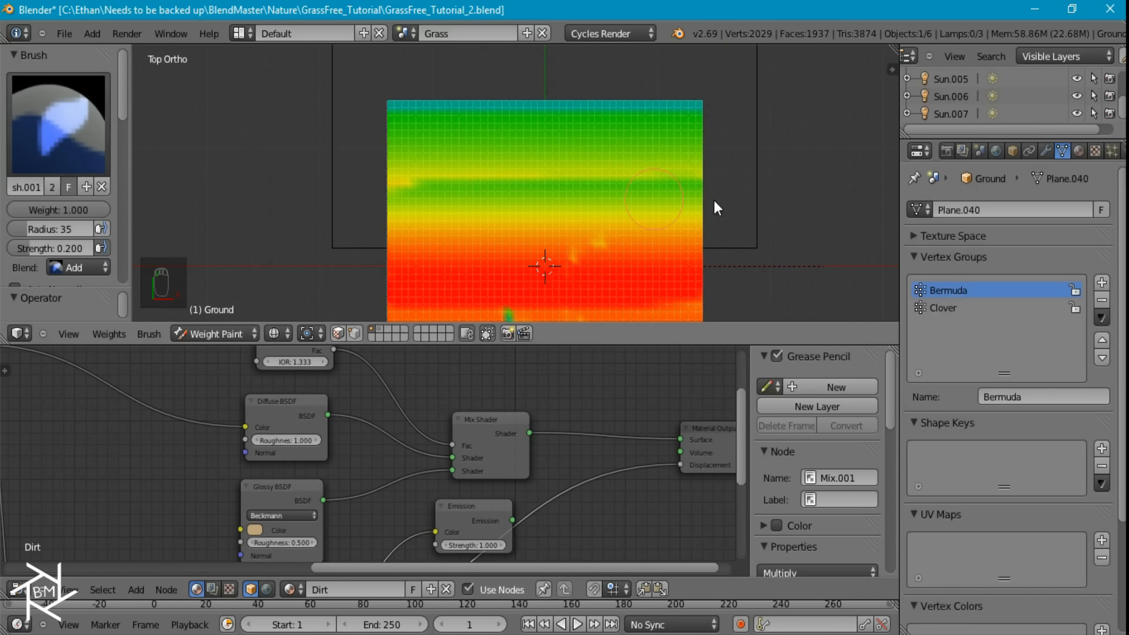
Return the Ground to Object Mode and look through the camera
key("Tab")
key("KP_0")
left_click(231, 335)
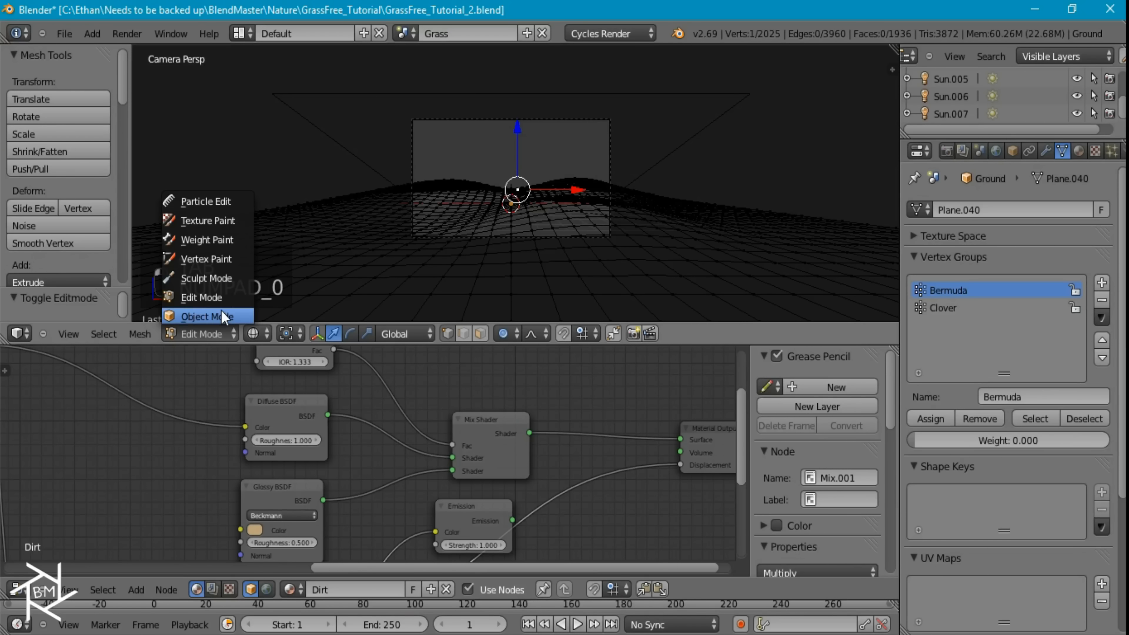
left_click(213, 336)
scroll(694, 213, "up", 4)
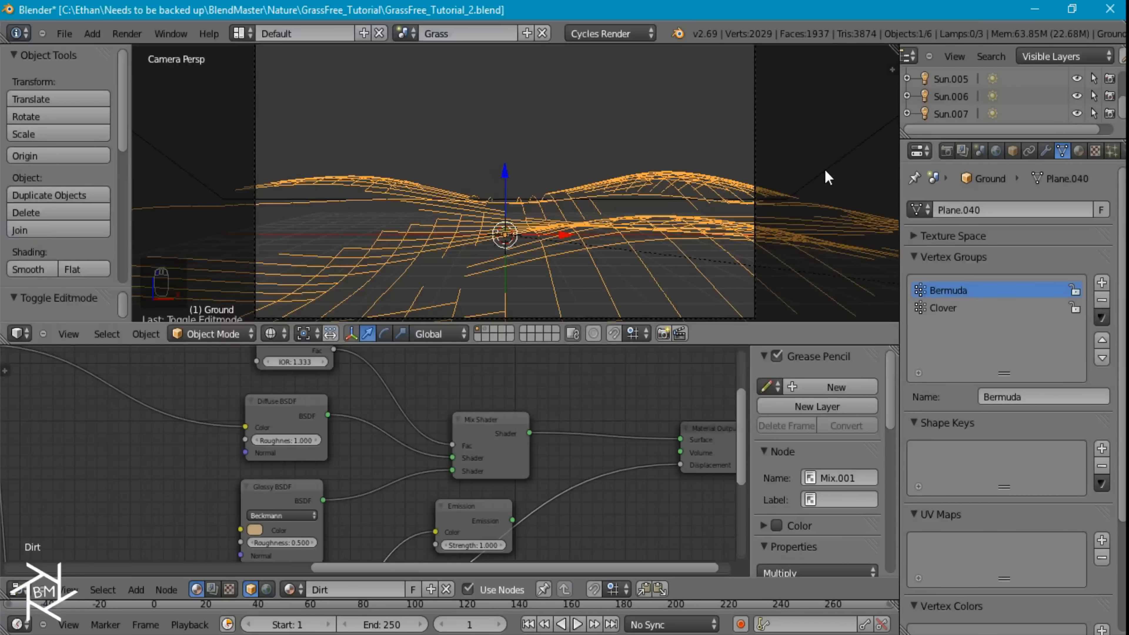
Temporarily display the Ground's first particle system in the viewport and check the grass on the hills in solid shading
left_click(1046, 151)
left_click(1027, 403)
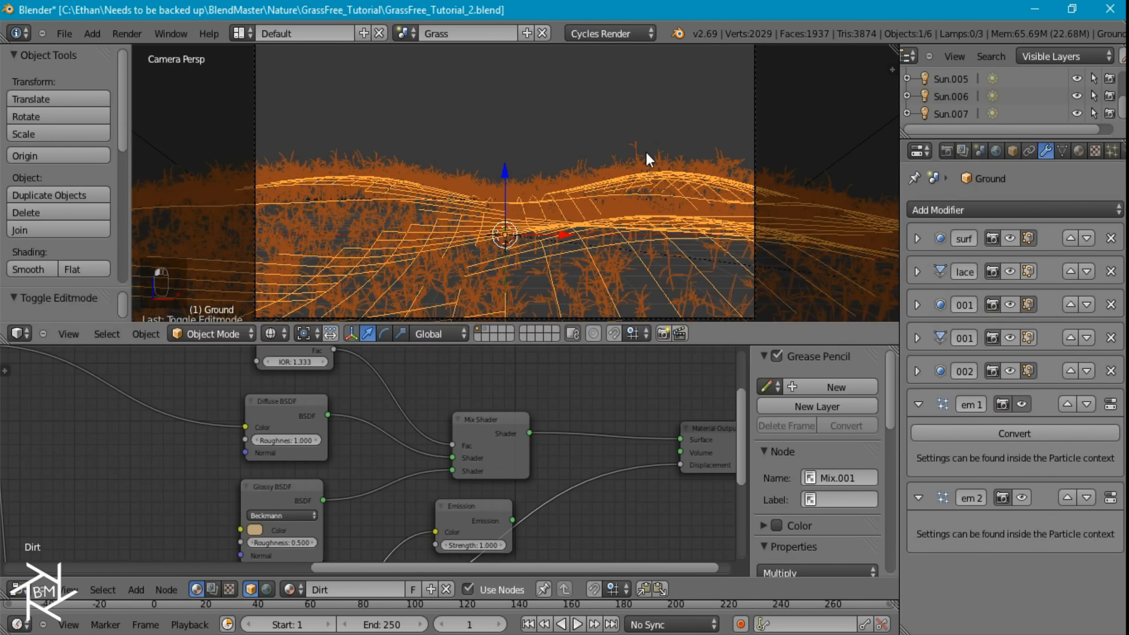
key("z")
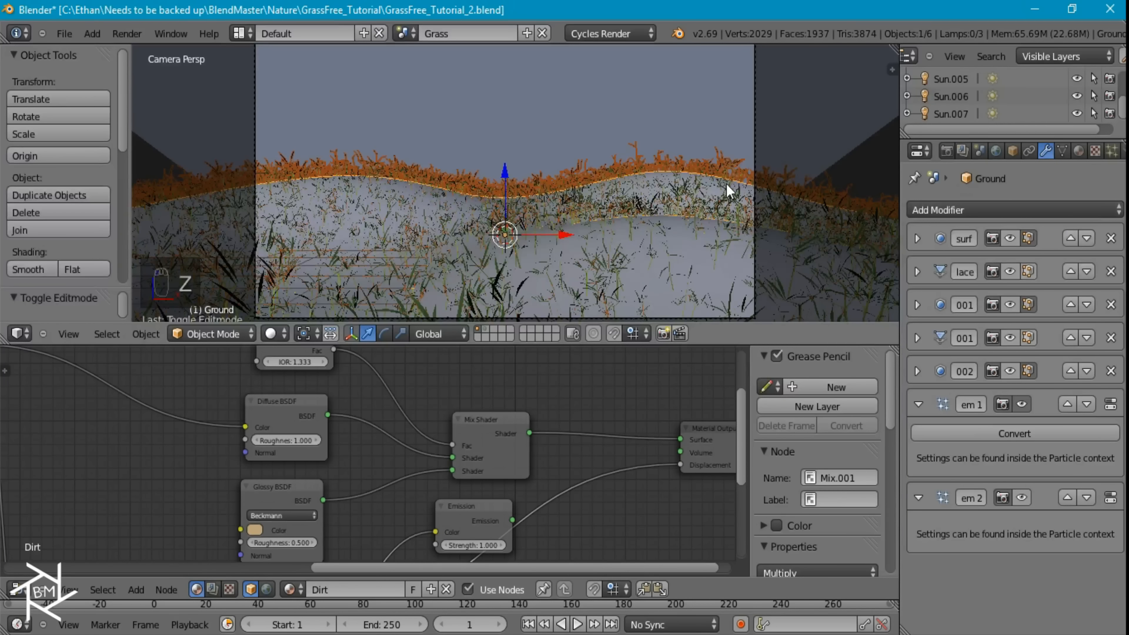
key("z")
left_click(1022, 404)
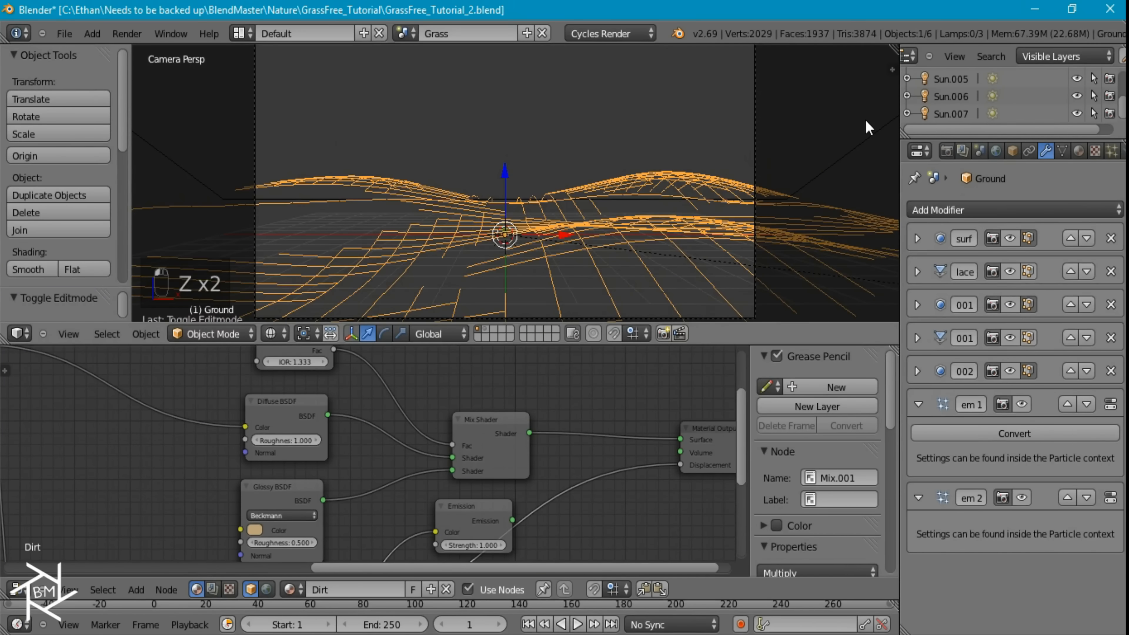
Lower the sky plane along the Z axis, check it in the rendered preview, and open the render settings
right_click(853, 148)
scroll(648, 194, "down", 2)
key("g")
key("z")
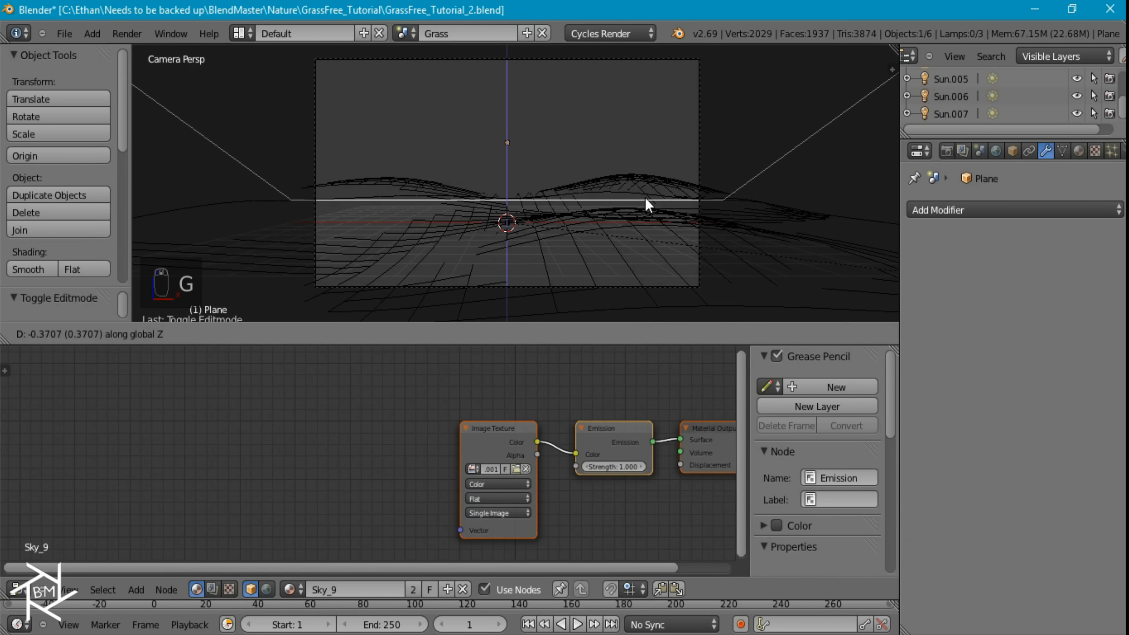
left_click(648, 205)
key("shift+z")
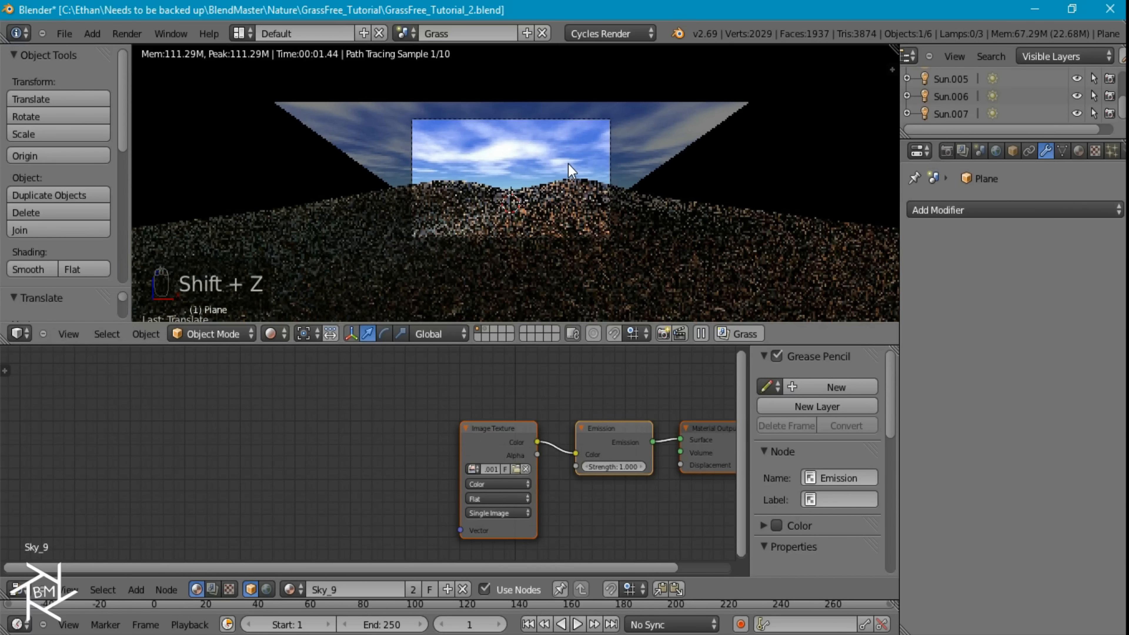
scroll(569, 164, "up", 3)
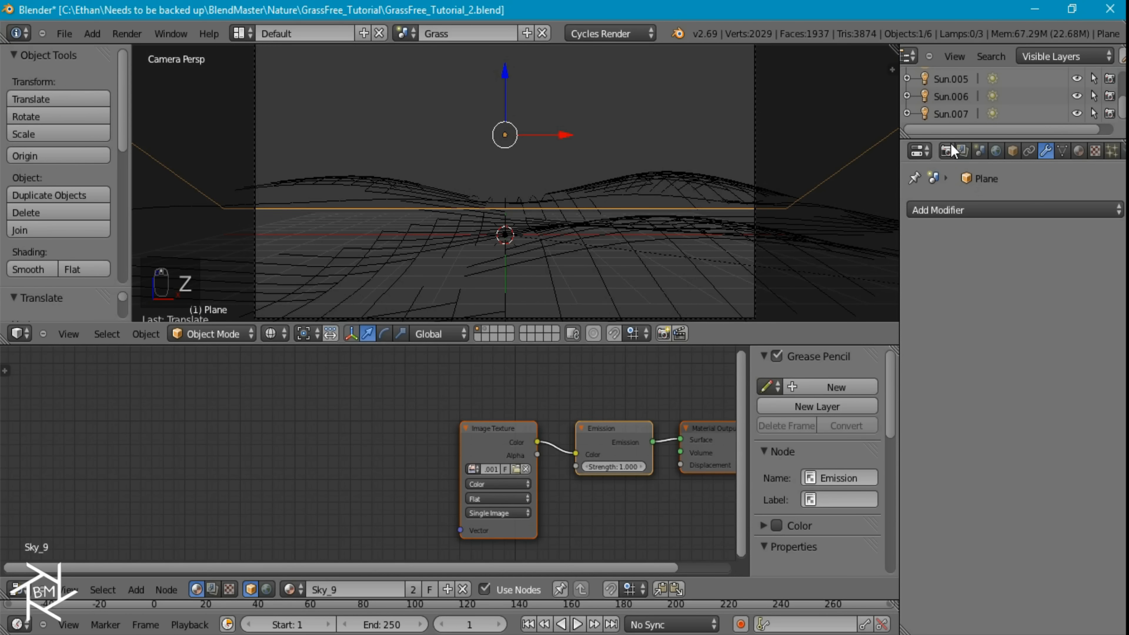
left_click(947, 151)
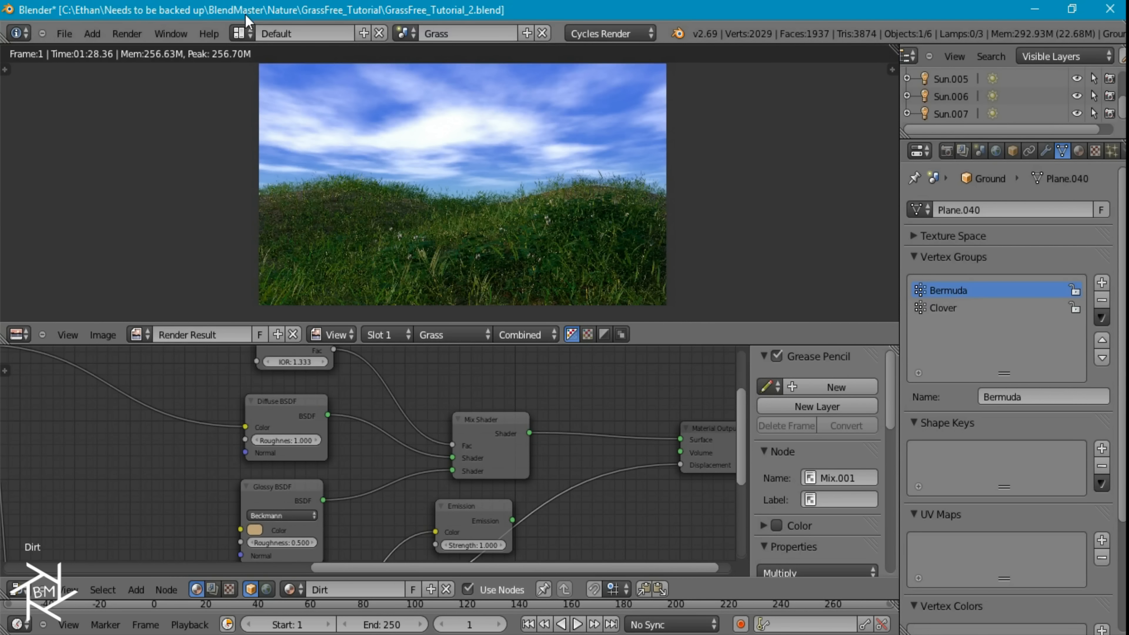
Switch to the Compositing layout with the Grass scene and enable compositing nodes
left_click(241, 34)
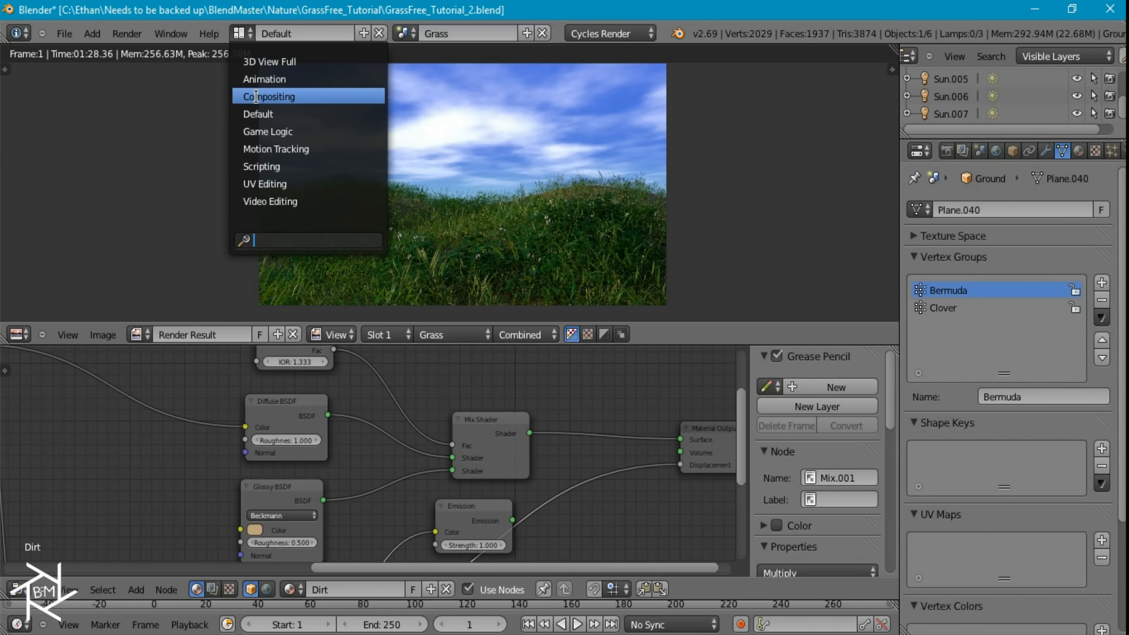
left_click(263, 97)
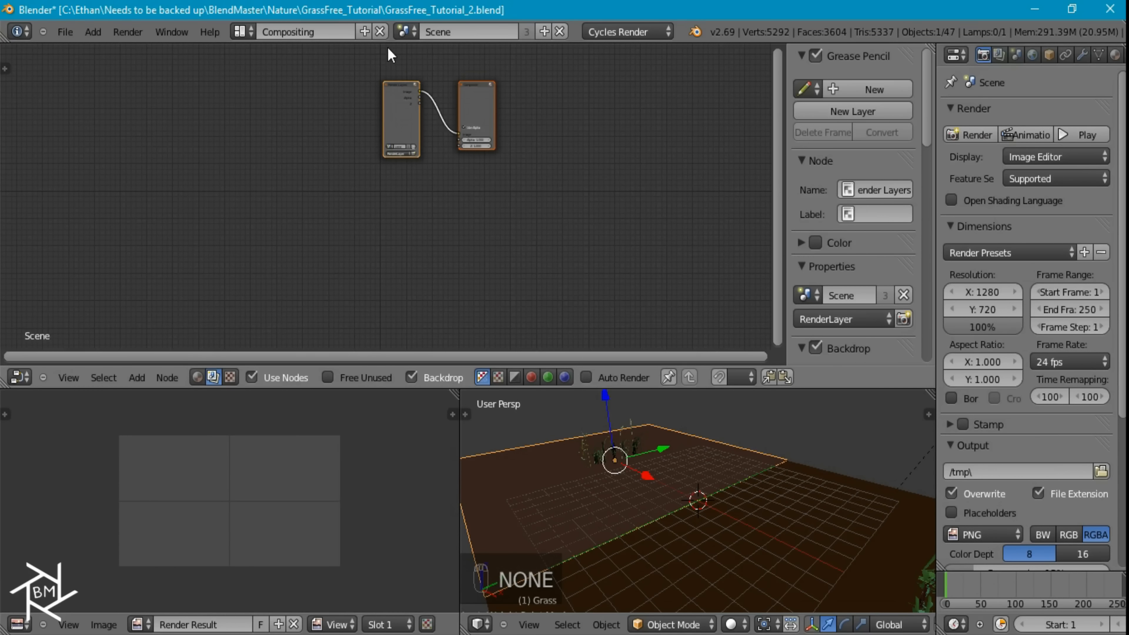
left_click(404, 32)
left_click(418, 57)
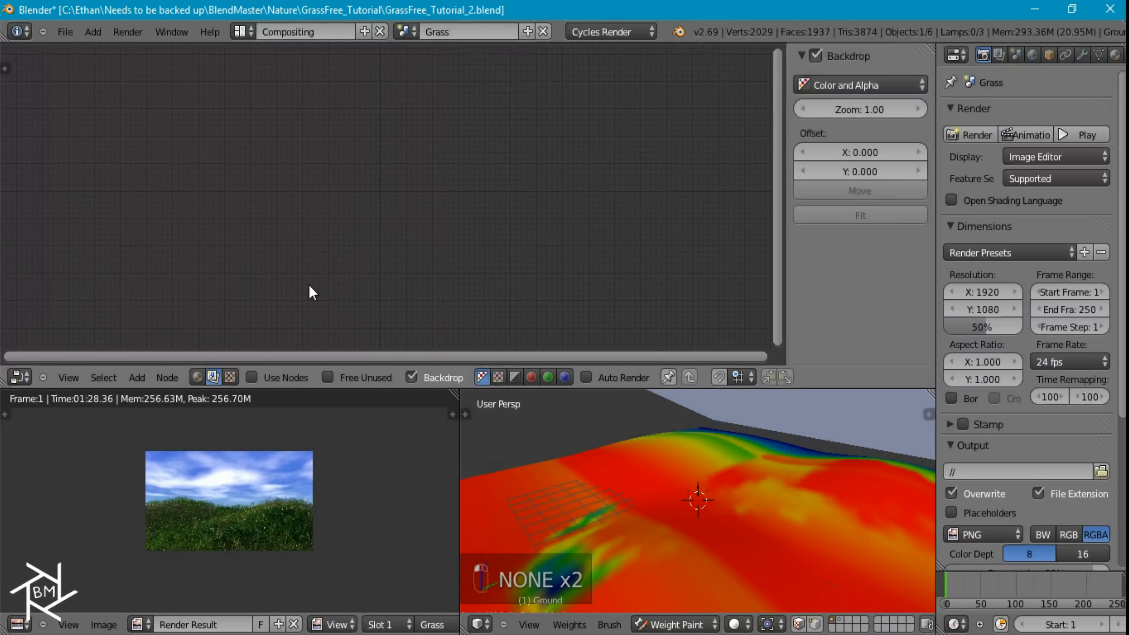
left_click(271, 380)
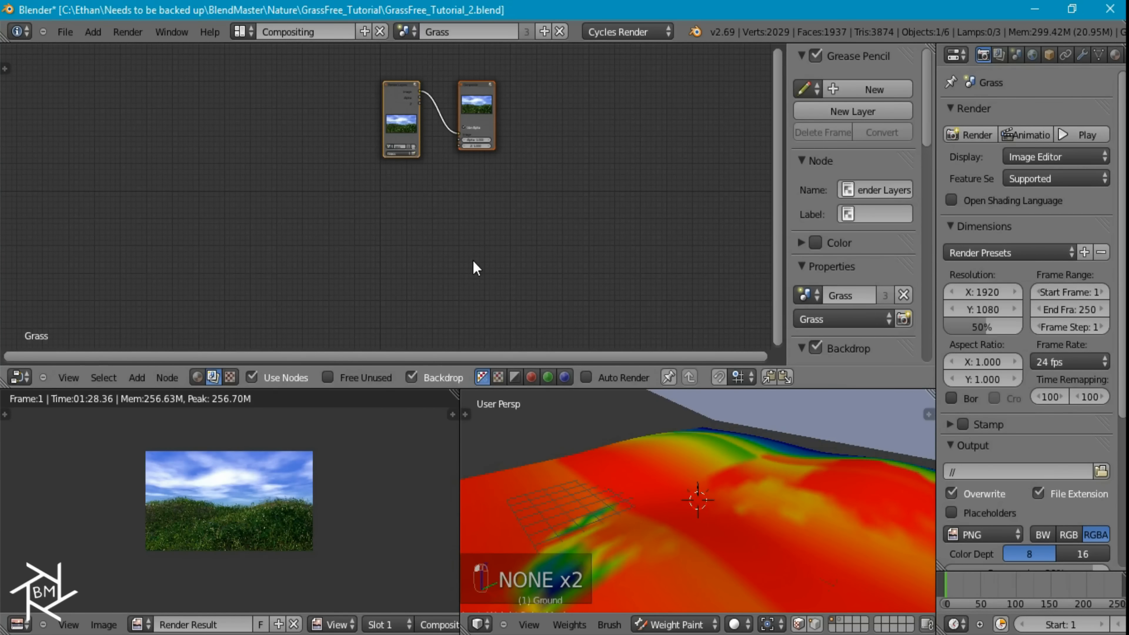
Maximize the node editor, space the Render Layers and Composite nodes far apart, and connect a Viewer node to the rendered image
key("ctrl+Up")
left_click_drag(504, 224, 155, 189)
left_click(577, 198)
left_click_drag(577, 198, 837, 177)
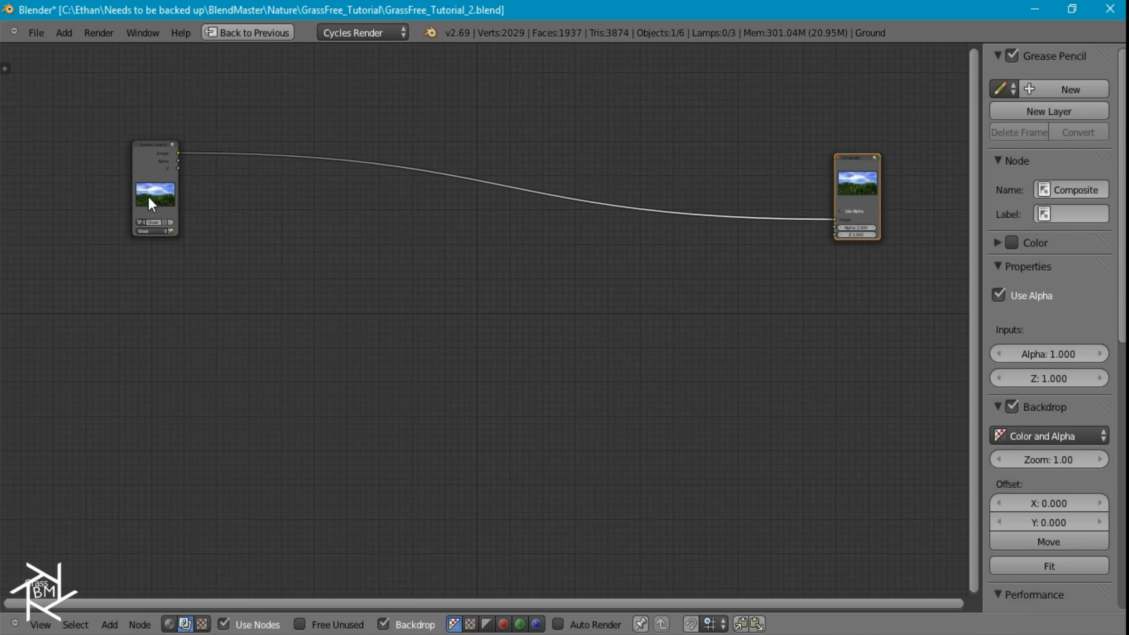
left_click(160, 158, "ctrl+shift")
left_click_drag(234, 190, 827, 358)
scroll(465, 411, "up", 3)
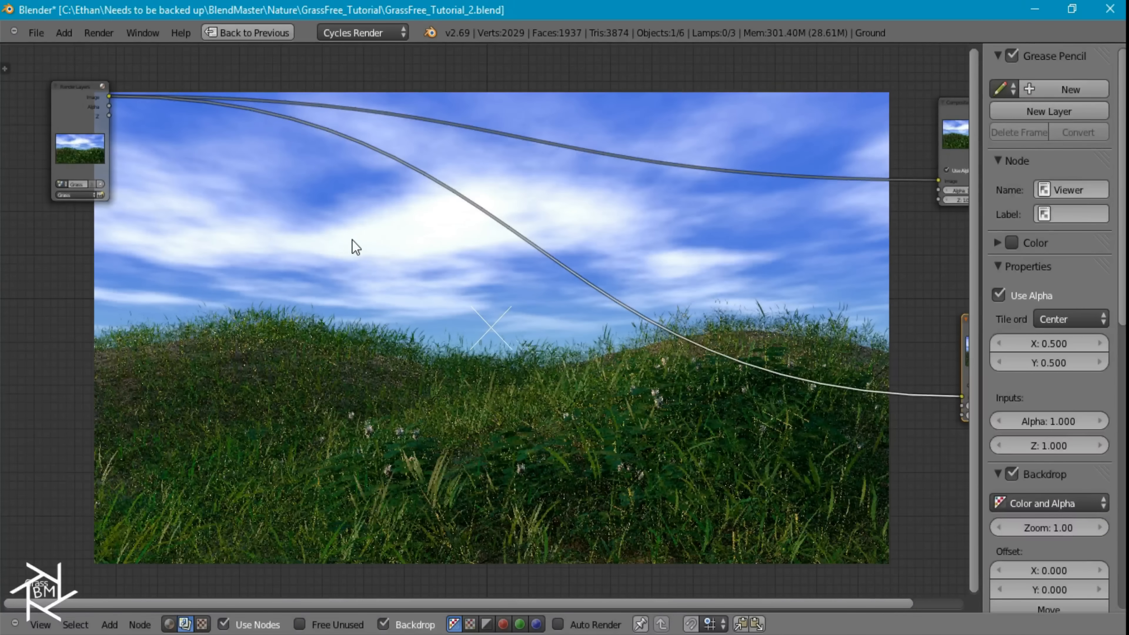
Insert an RGB Curves node between the Render Layers and Viewer nodes, close to Render Layers
key("shift+a")
mouse_move(311, 287)
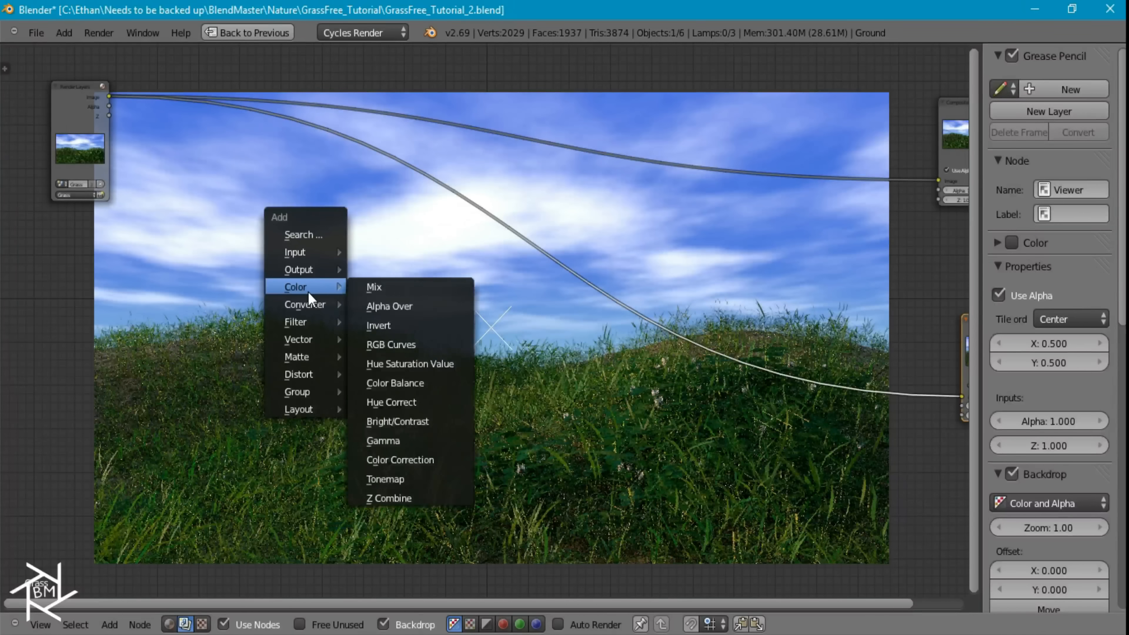
left_click(412, 345)
left_click(329, 243)
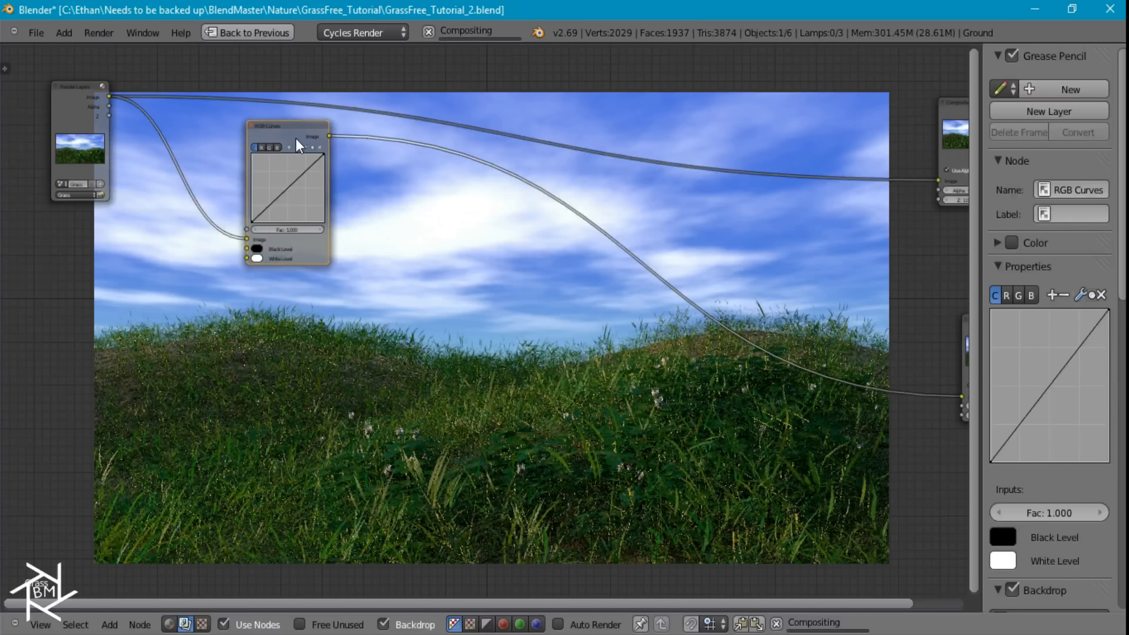
key("g")
left_click(209, 117)
Lower the green channel of the RGB Curves with a point at X 0.55, Y 0.44375, and move the node nearer Render Layers
scroll(304, 255, "up", 7)
middle_click_drag(304, 254, 305, 228)
left_click_drag(238, 175, 252, 190)
left_click(208, 100)
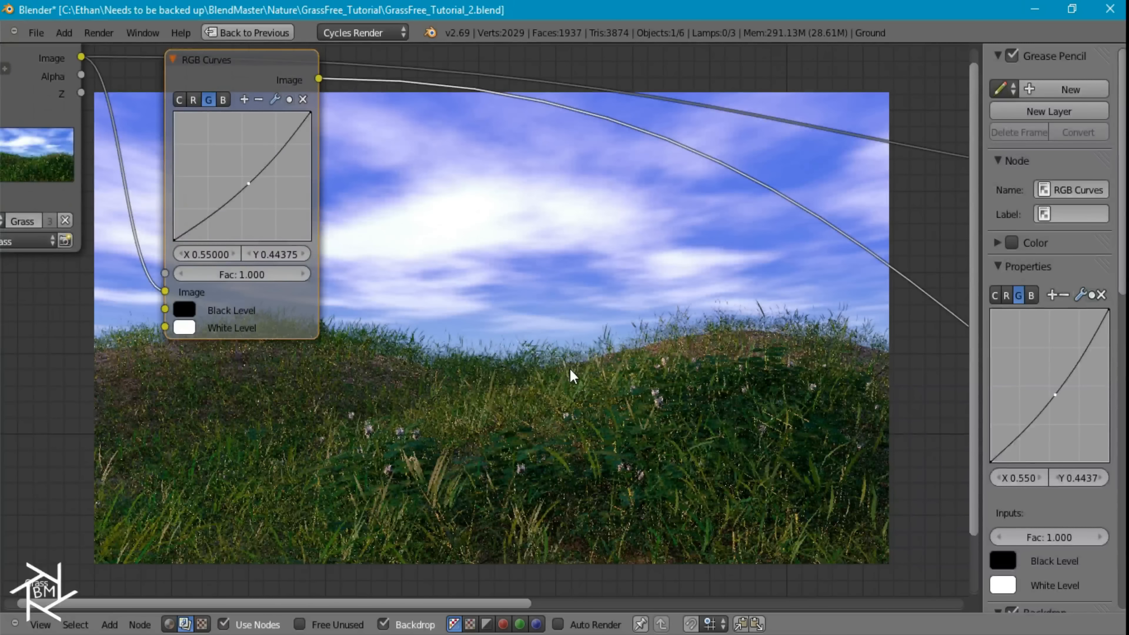
left_click_drag(223, 64, 178, 63)
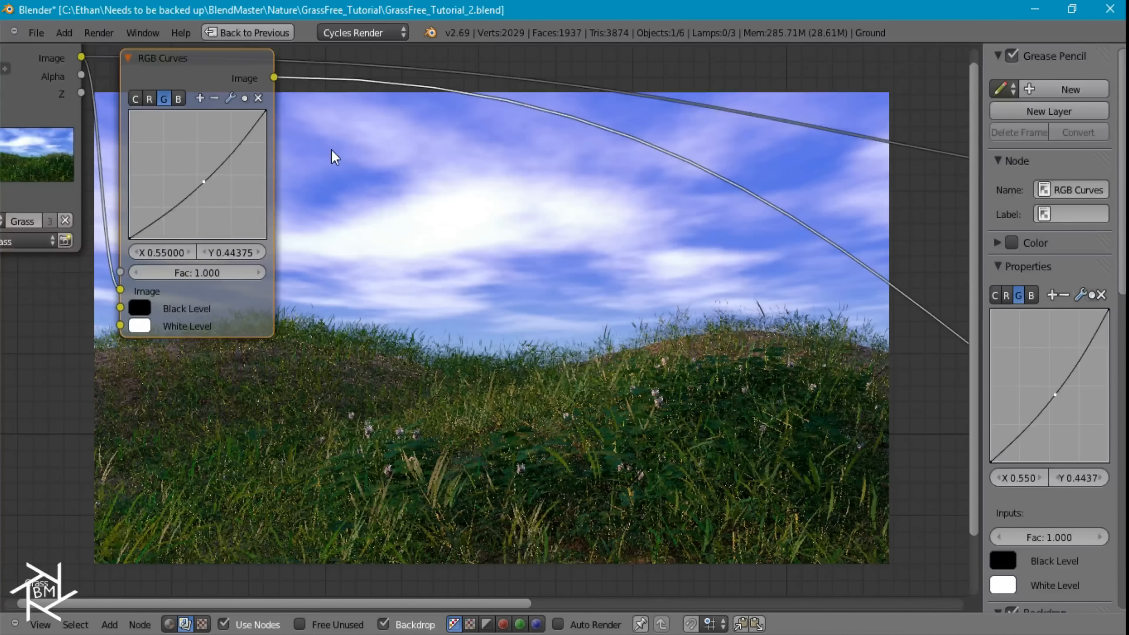
Insert a Color Balance node between the RGB Curves and Viewer nodes
key("shift+a")
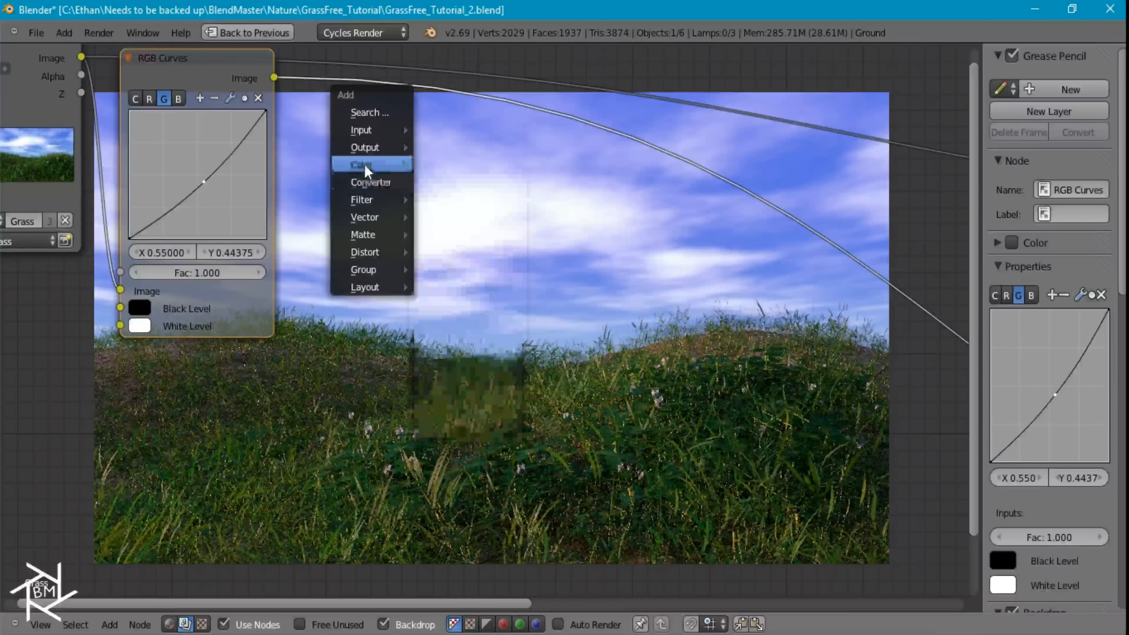
mouse_move(365, 164)
left_click(489, 260)
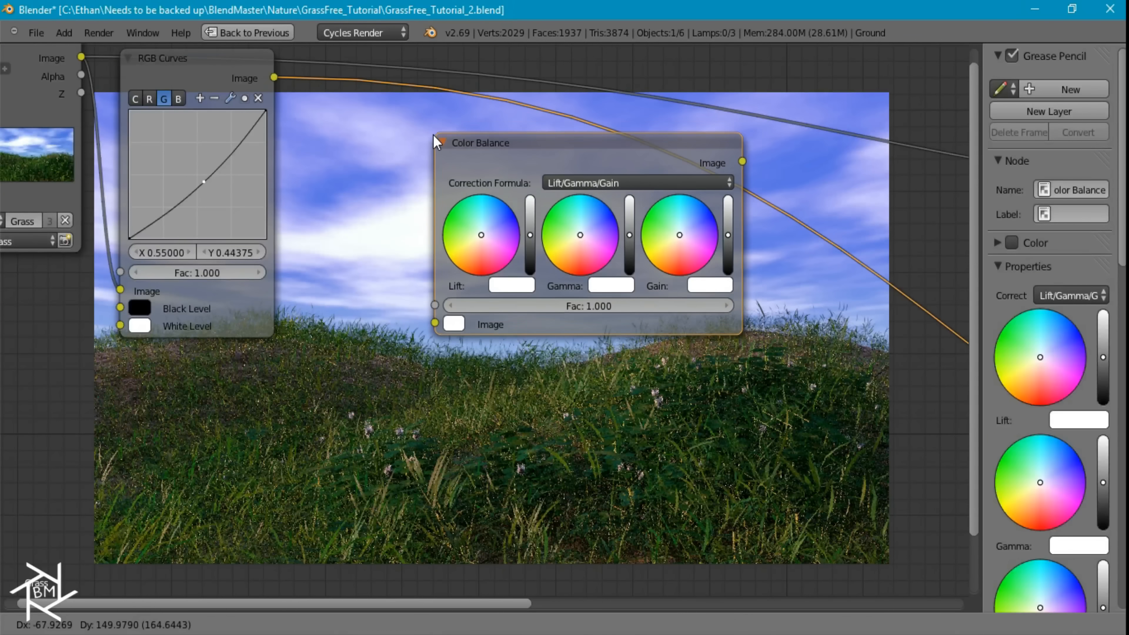
left_click(450, 154)
scroll(299, 286, "up", 3)
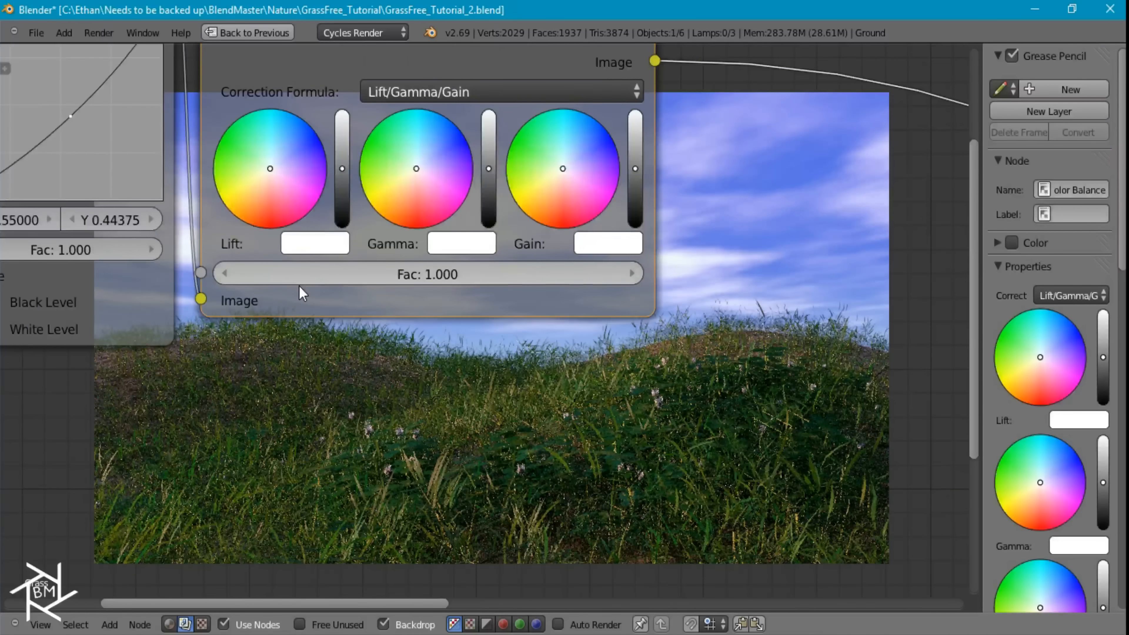
Shift the Color Balance lift slightly toward orange, gamma toward yellow-green, and gain toward a warm tone
middle_click_drag(553, 196, 578, 204)
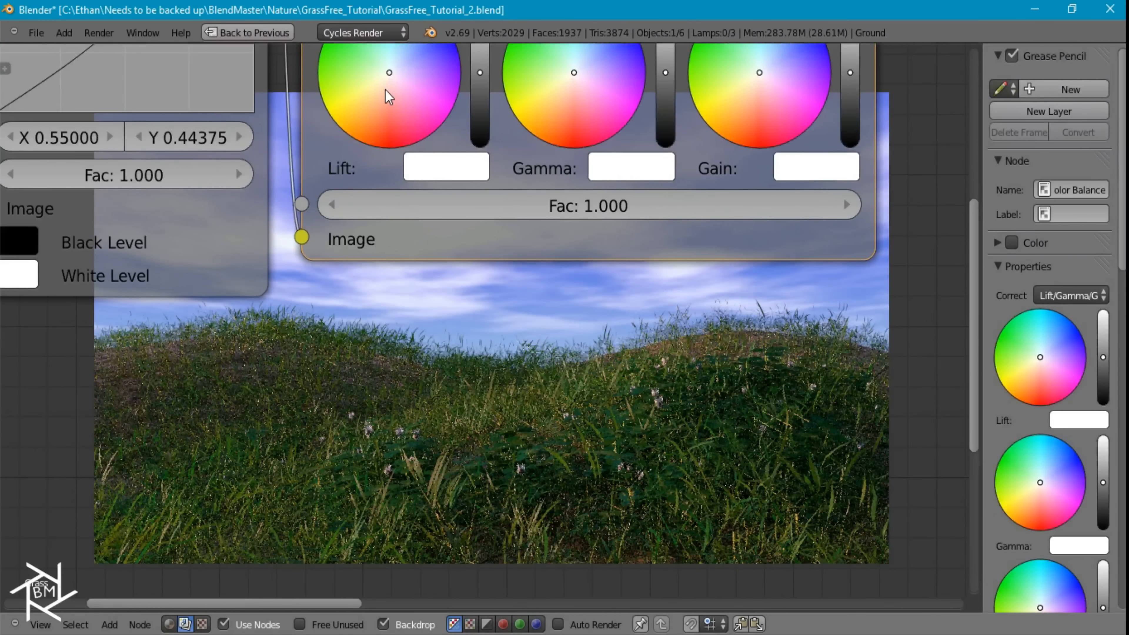
left_click(383, 87)
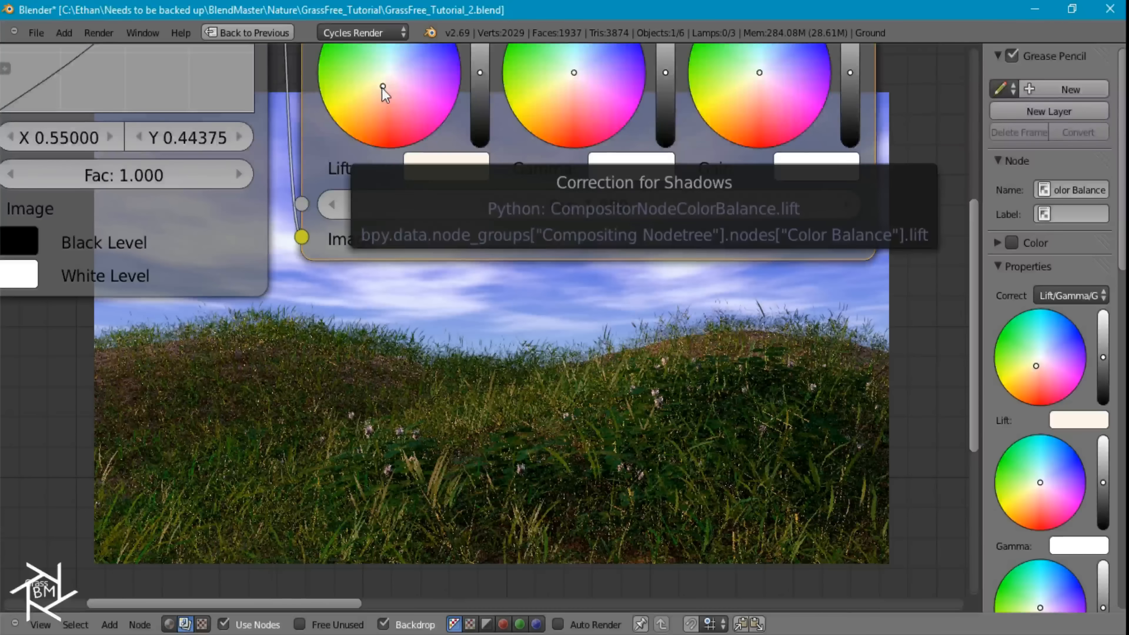
left_click(562, 79)
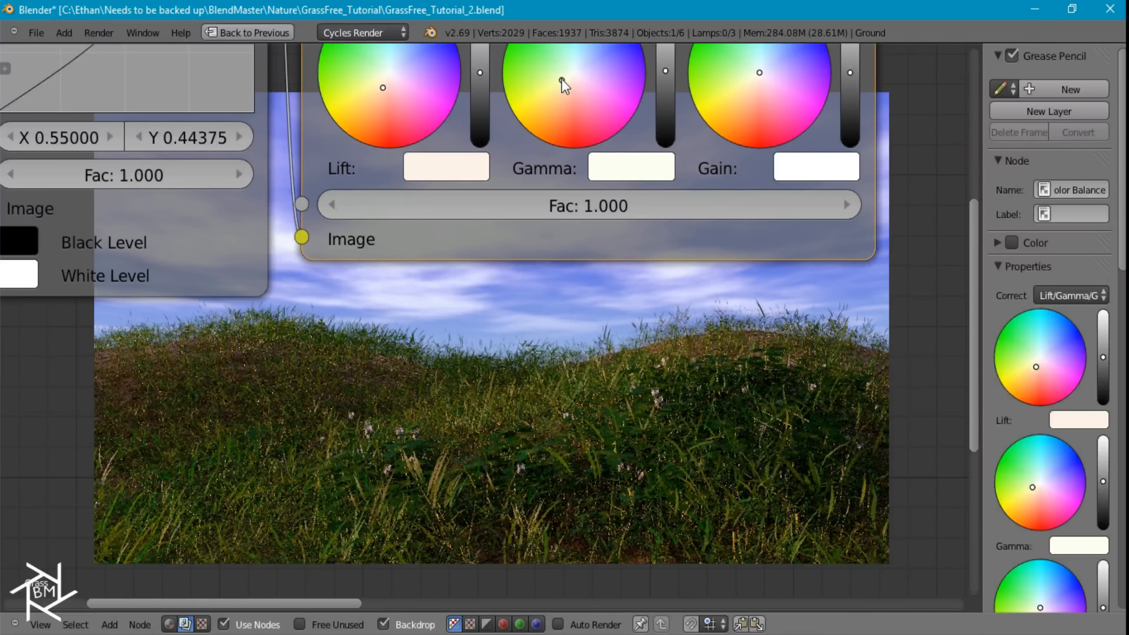
left_click(760, 82)
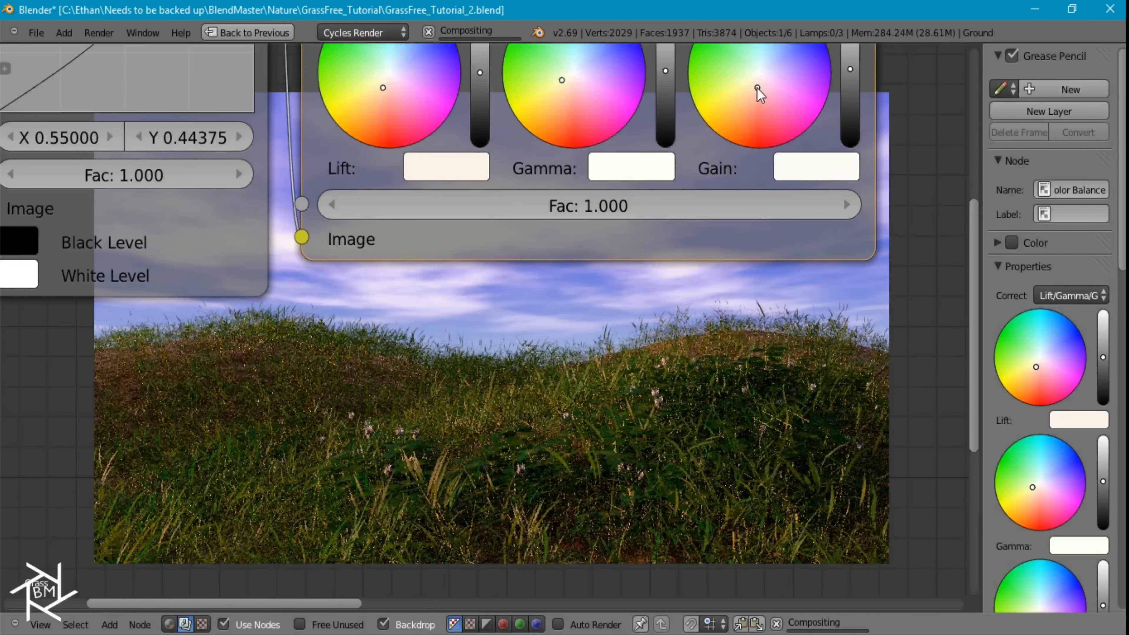
scroll(879, 285, "down", 2)
Insert a Hue Saturation Value node between the Color Balance and Viewer nodes
middle_click_drag(880, 285, 269, 151)
scroll(437, 185, "down", 5)
middle_click_drag(368, 199, 218, 197)
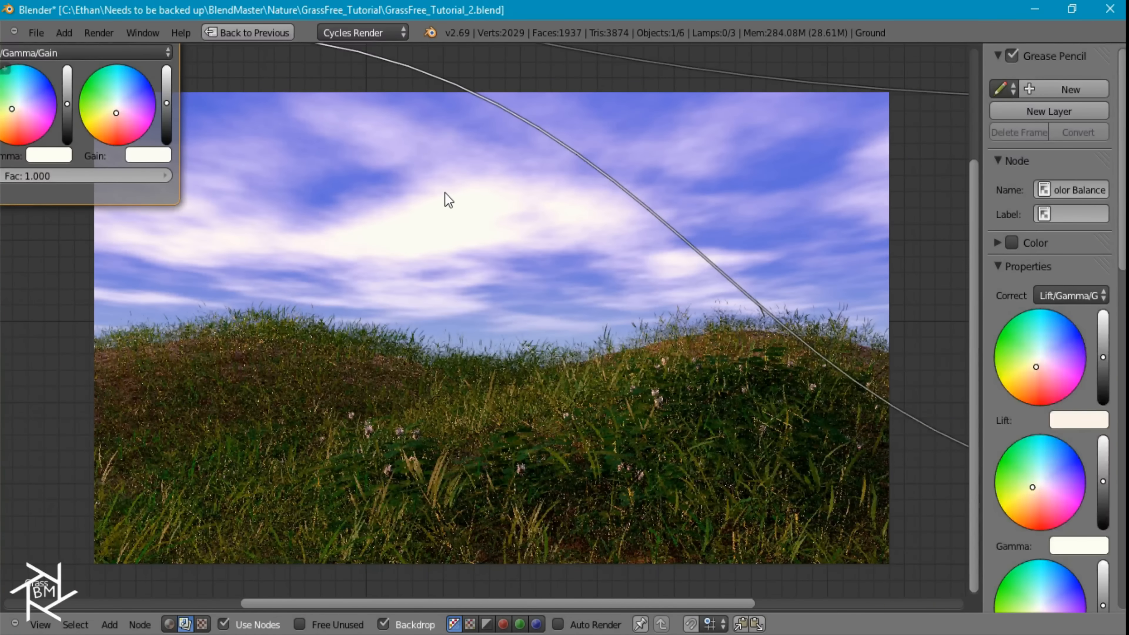
middle_click_drag(449, 200, 567, 394)
scroll(502, 347, "down", 2)
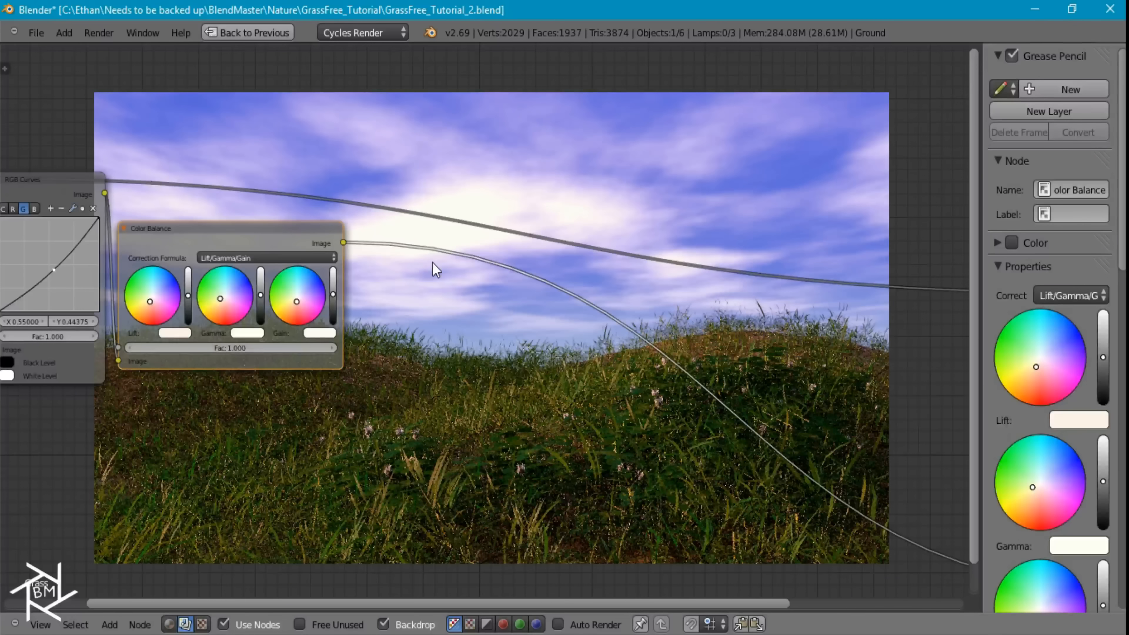
key("shift+a")
mouse_move(468, 290)
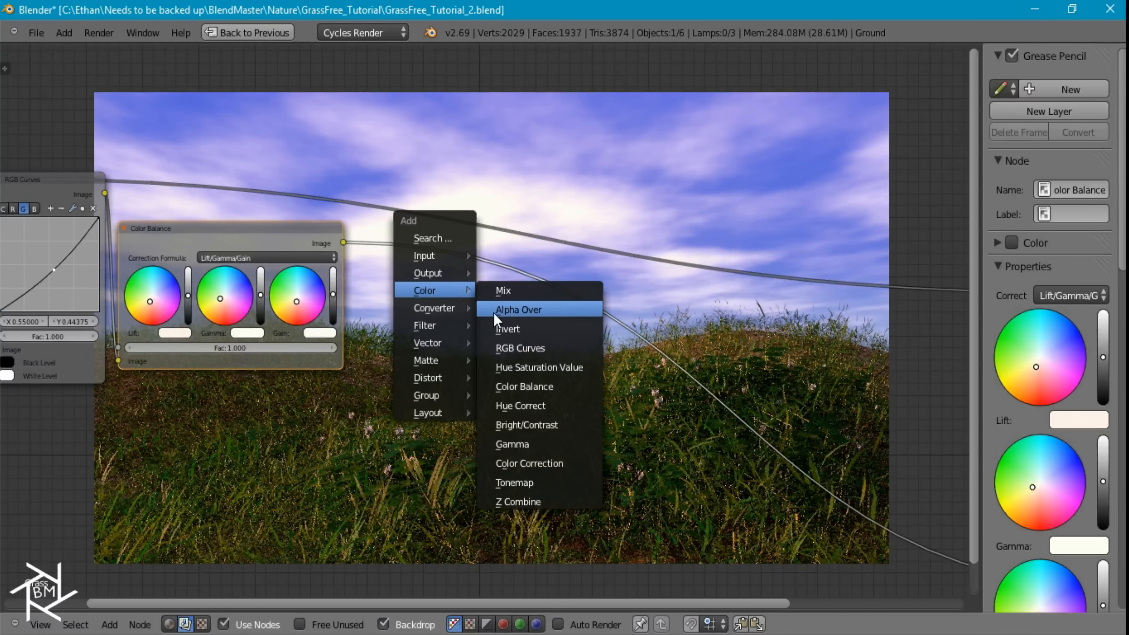
left_click(549, 363)
left_click(384, 243)
Set the Hue Saturation Value node's saturation to 0.900 and place it next to the Color Balance node
scroll(466, 314, "up", 2)
left_click(392, 273)
type("1.0")
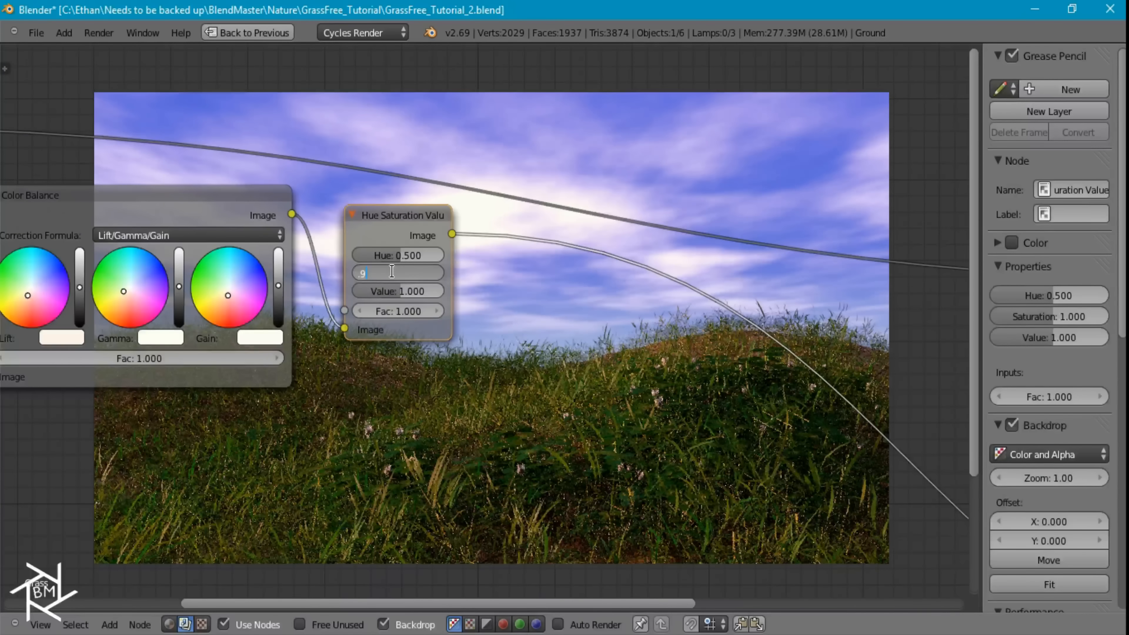
key("Return")
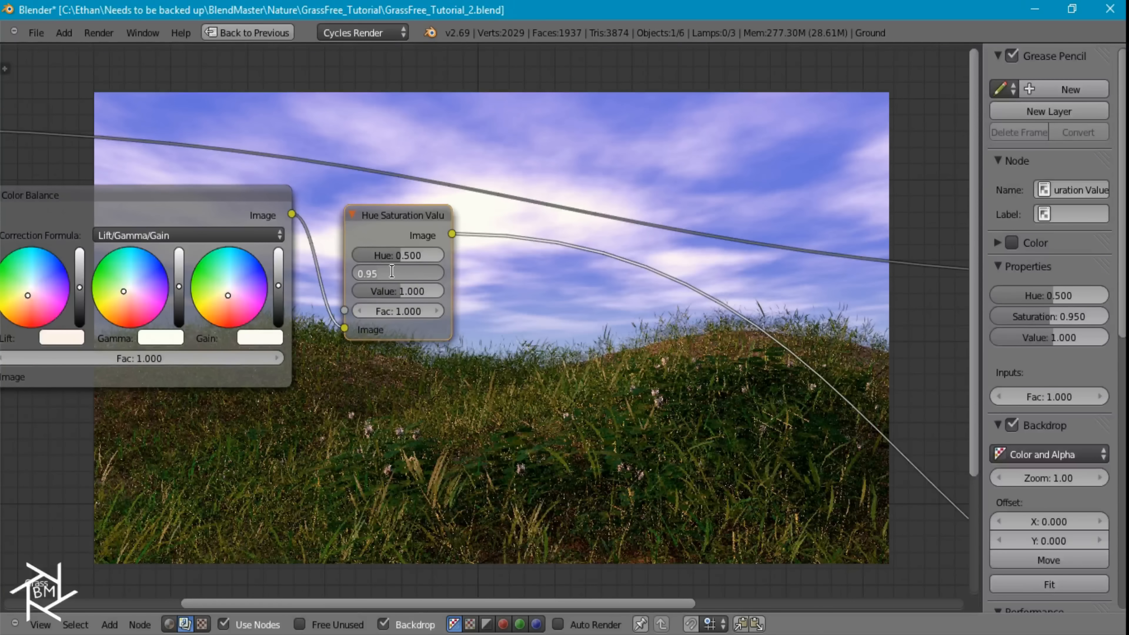
key("Return")
middle_click_drag(534, 353, 507, 226)
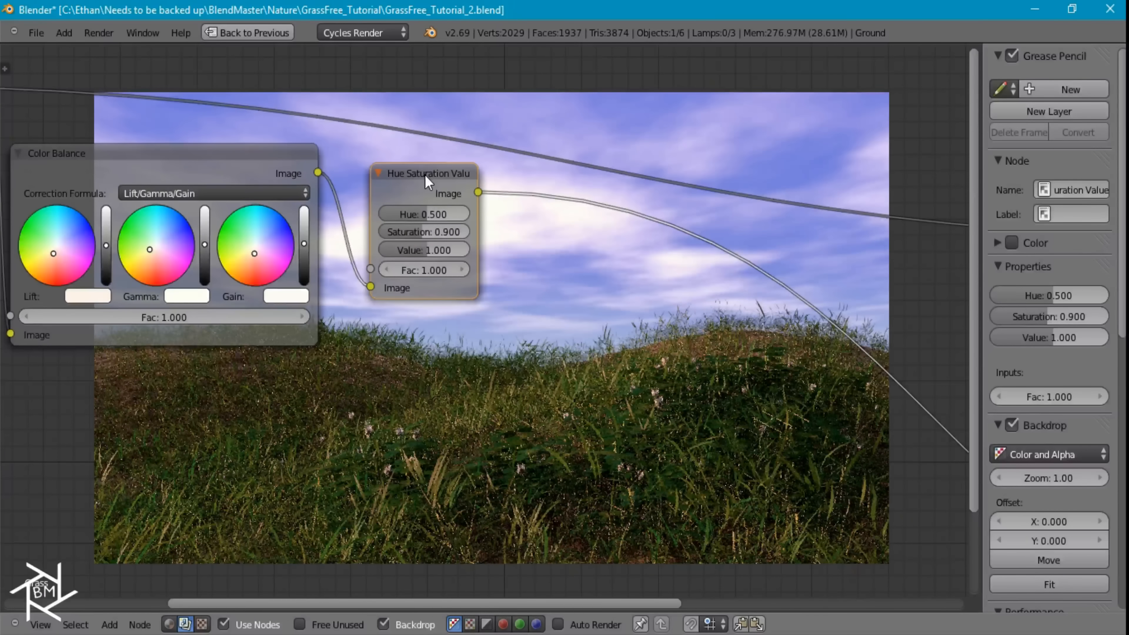
left_click_drag(426, 180, 396, 178)
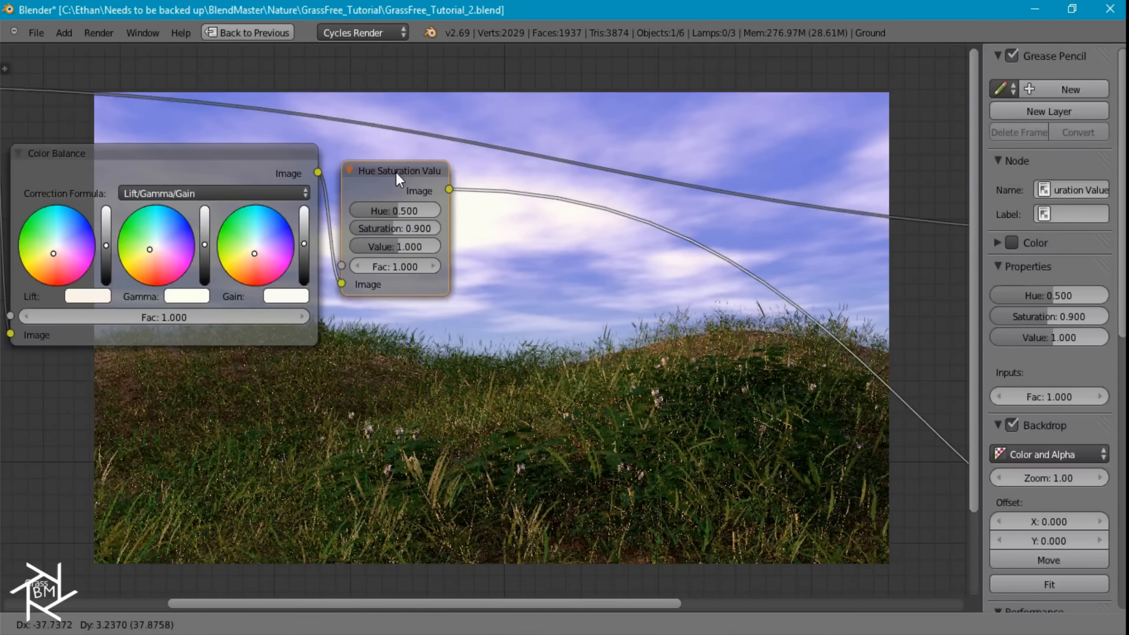
Set the Hue Saturation Value node's value to 0.950
left_click(389, 248)
type(".95")
key("Return")
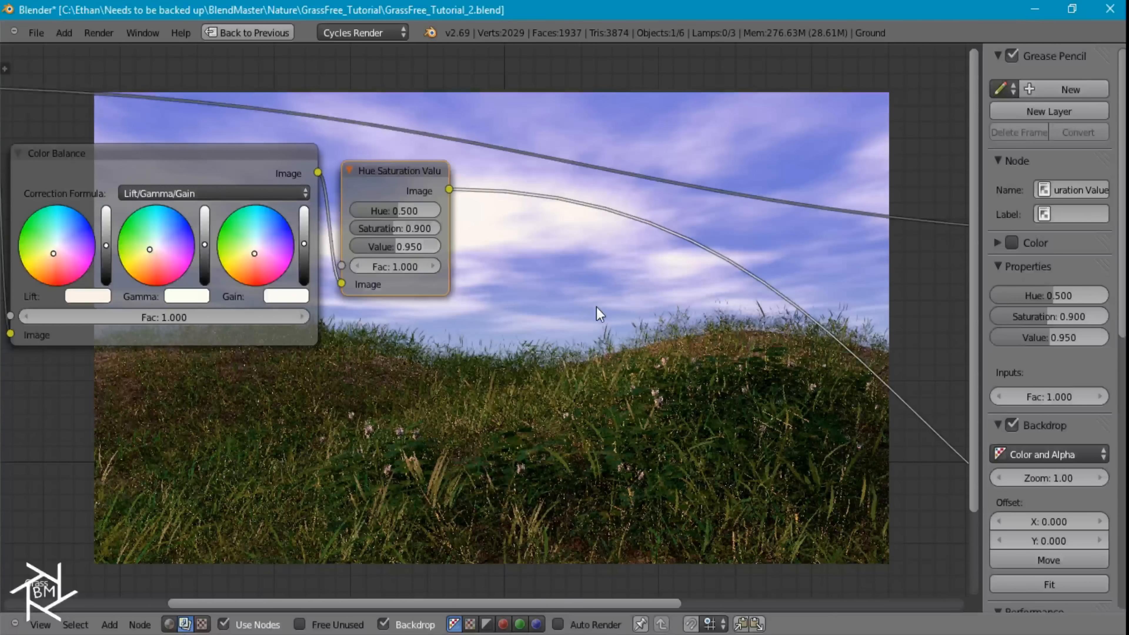
Add an Ellipse Mask node in the empty space below the color grading nodes and preview it in the Viewer
middle_click_drag(661, 390, 481, 244)
scroll(534, 369, "down", 4)
middle_click_drag(773, 299, 464, 207)
scroll(486, 297, "down", 4)
middle_click_drag(595, 329, 738, 226)
middle_click_drag(410, 287, 452, 405)
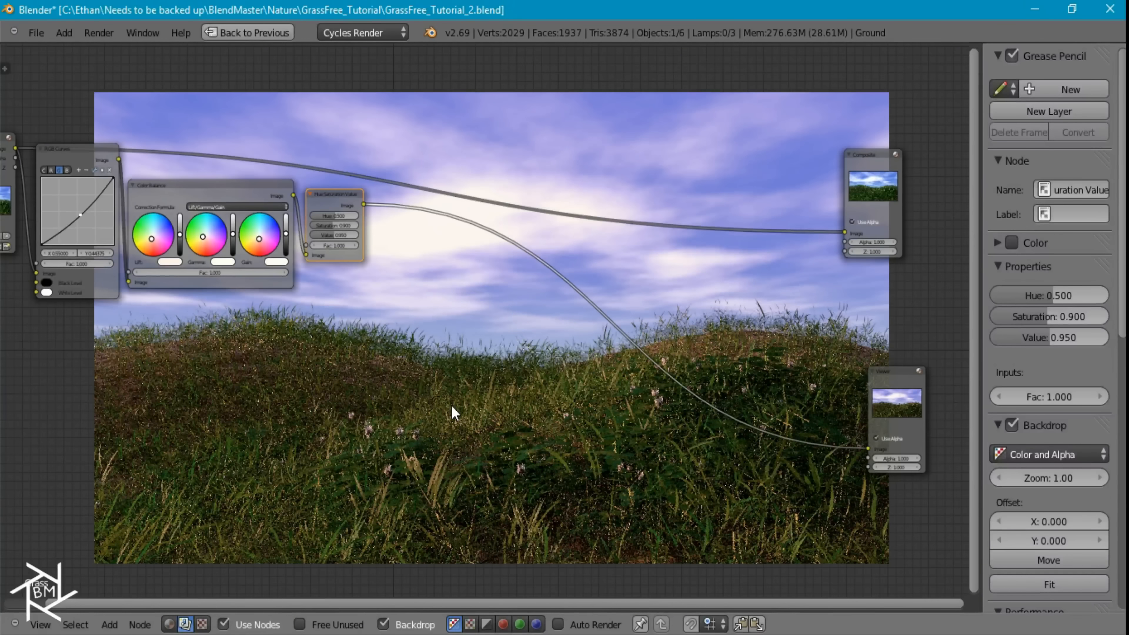
scroll(452, 405, "down", 3)
middle_click_drag(404, 370, 577, 318)
key("shift+a")
left_click(254, 313)
left_click(255, 312, "ctrl+shift")
scroll(273, 380, "up", 3)
middle_click_drag(359, 378, 564, 277)
scroll(565, 277, "up", 1)
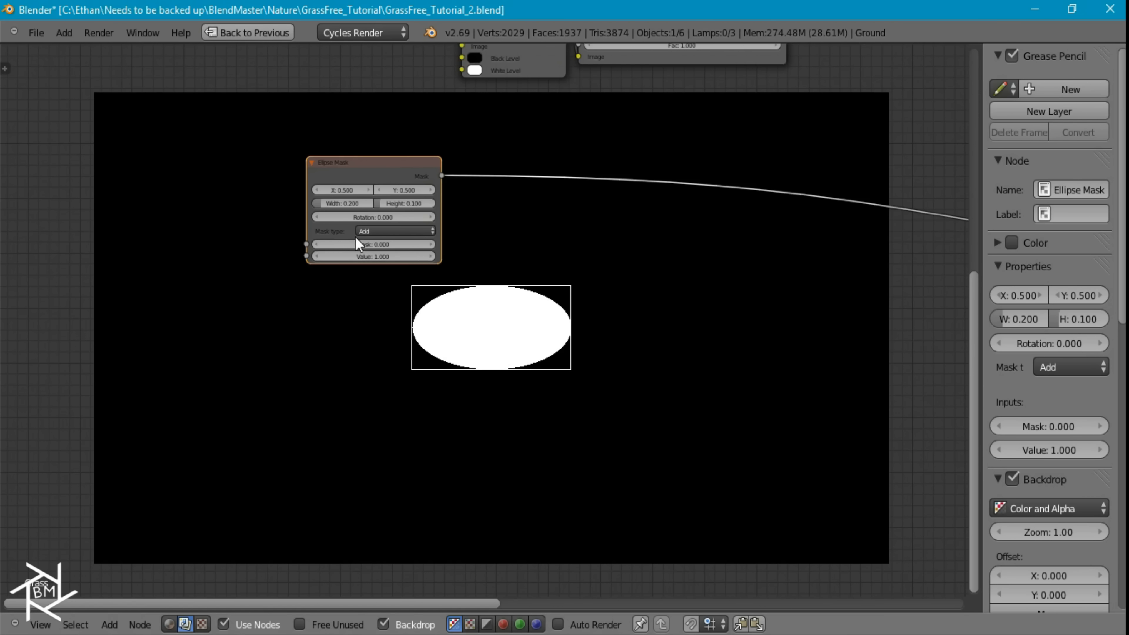
Enlarge the ellipse mask to a width of 1.000 and a height of 0.555
mouse_move(326, 206)
left_mouse_down()
mouse_move(348, 210)
mouse_move(339, 202)
left_mouse_up()
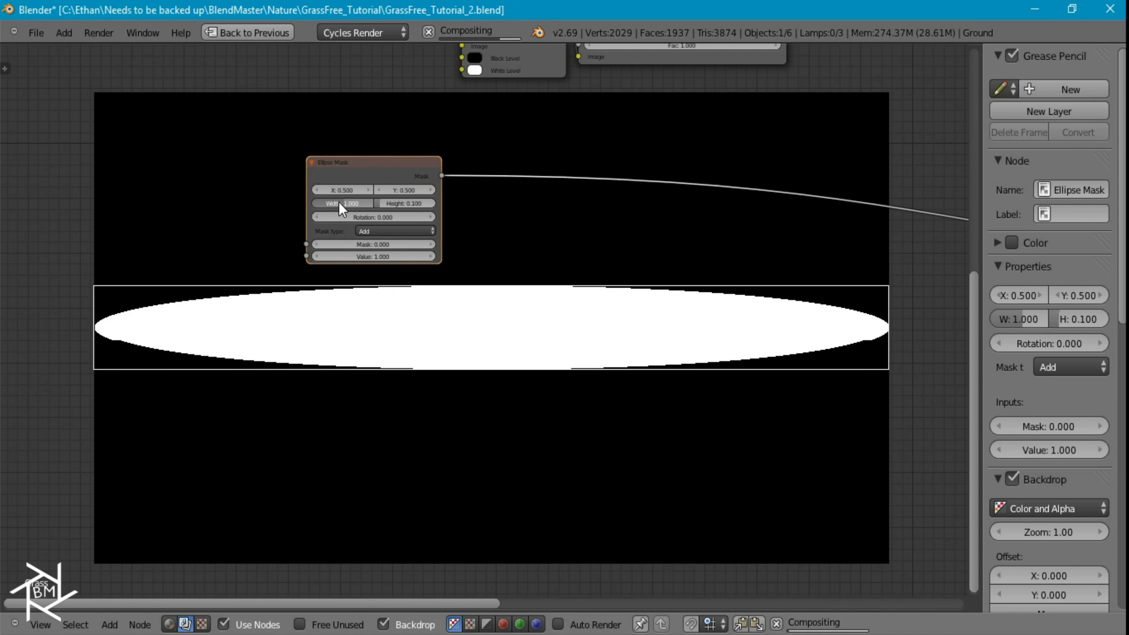
left_click(392, 203)
type("0.5")
key("Return")
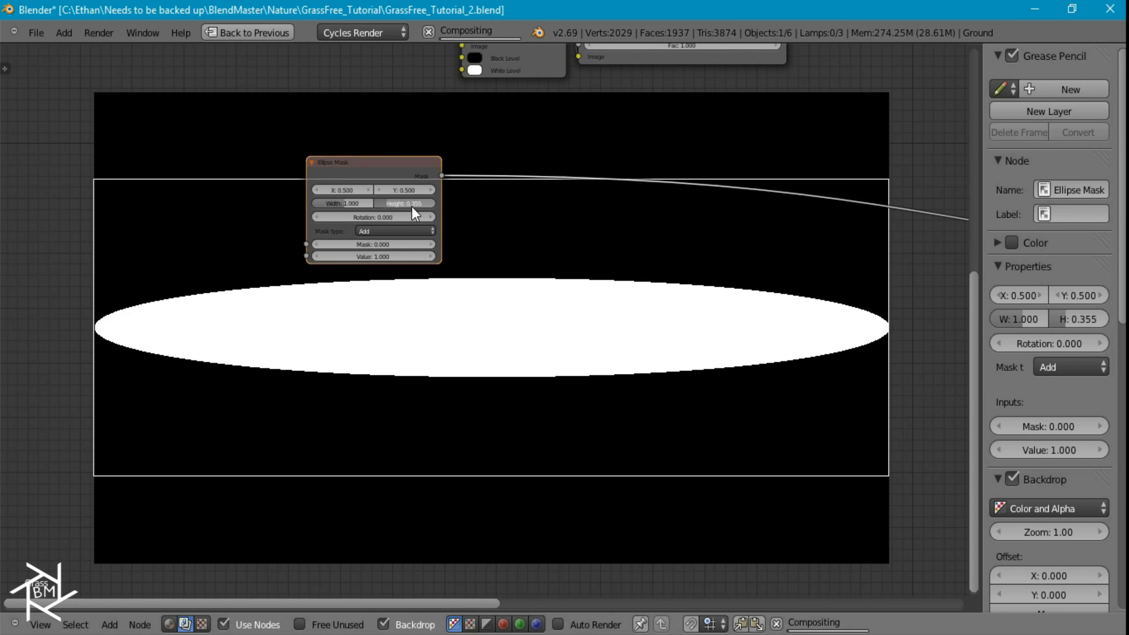
left_click_drag(406, 206, 407, 207)
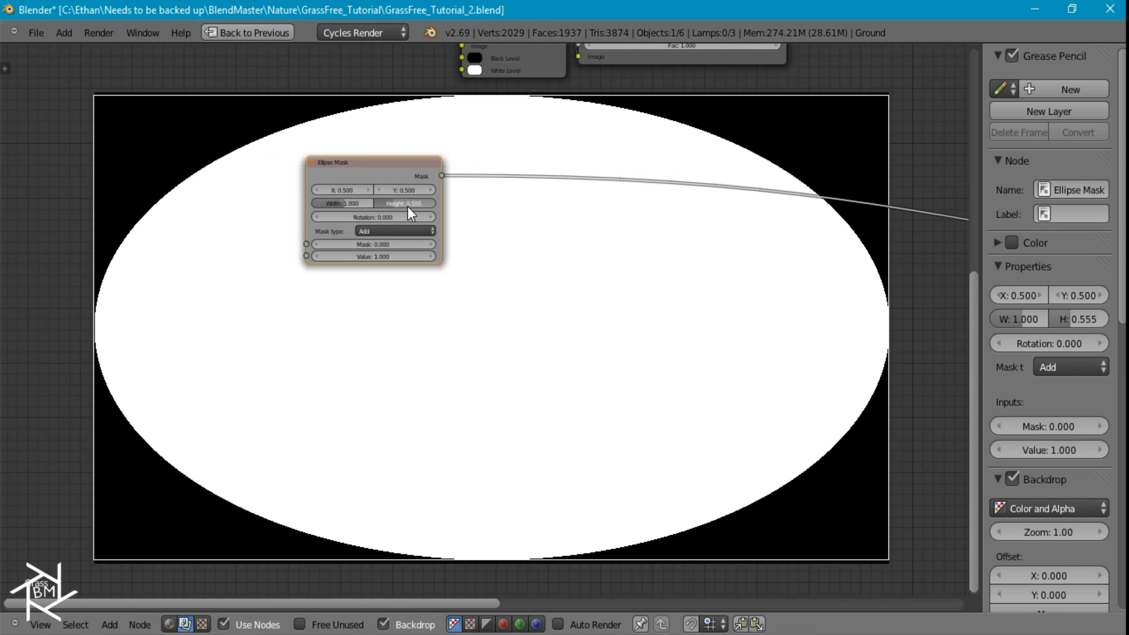
Insert a Blur node after the Ellipse Mask node and set its filter type to Fast Gaussian
key("shift+a")
mouse_move(597, 216)
mouse_move(578, 179)
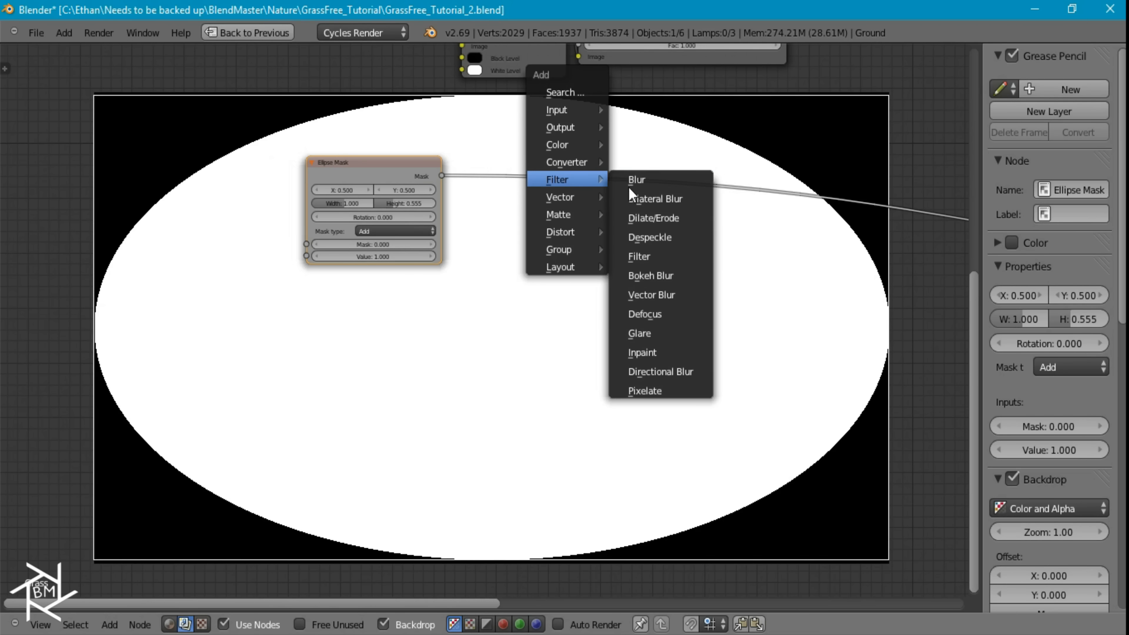
left_click(638, 179)
left_click(457, 147)
left_click(489, 244)
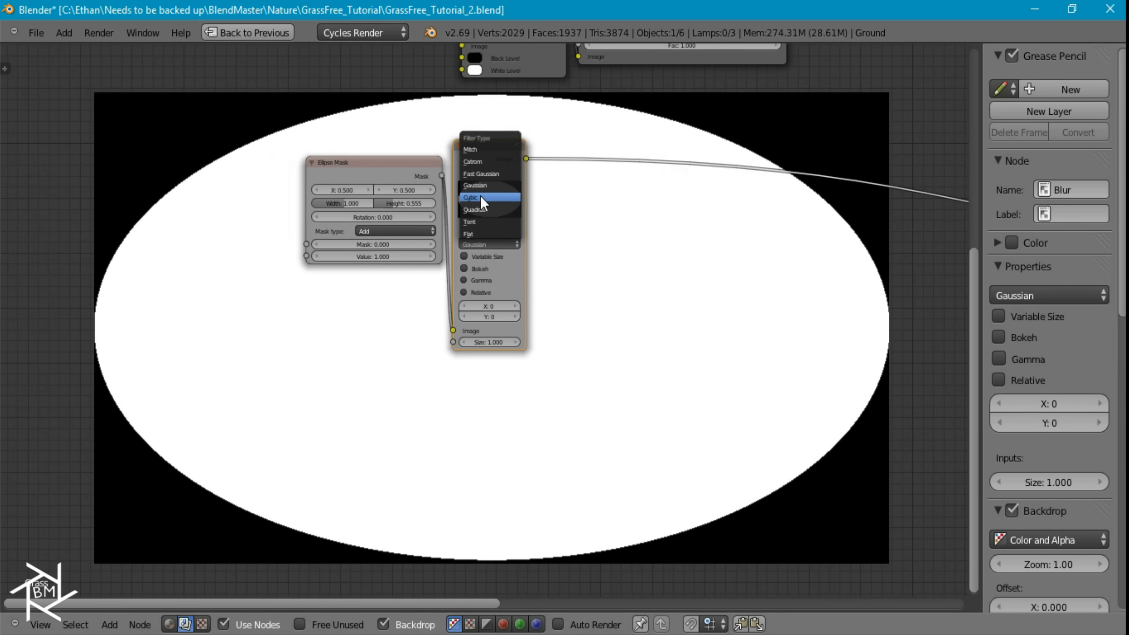
left_click(474, 174)
Make the mask's blur relative with Y aspect correction and 25% in both X and Y
left_click(463, 256)
left_click(473, 281)
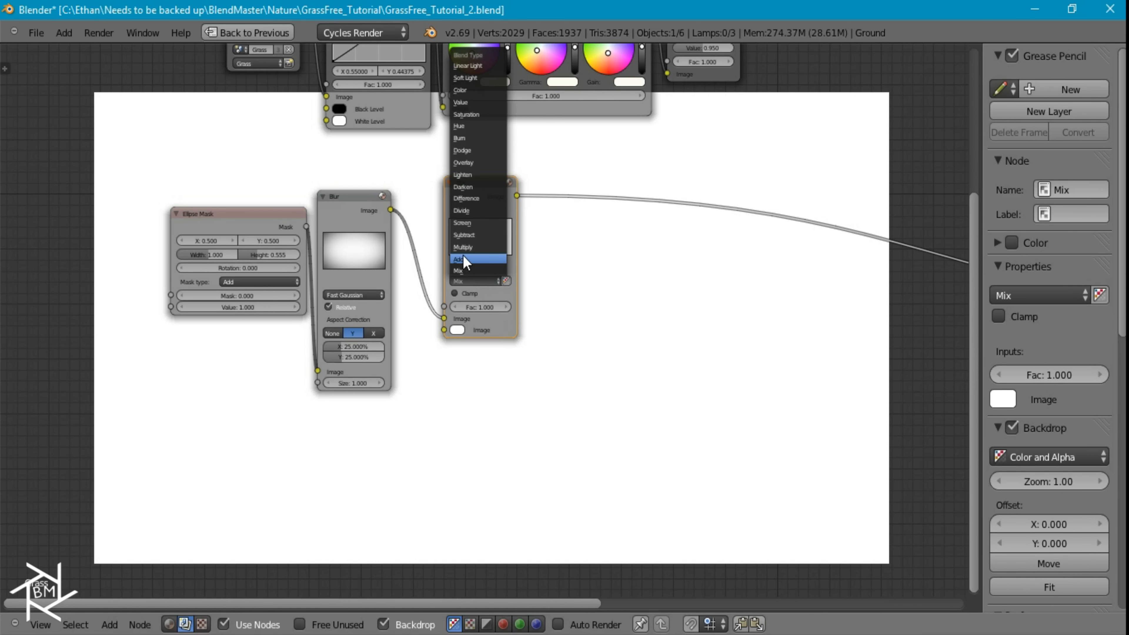
left_click(467, 256)
left_click_drag(390, 209, 451, 334)
Set the factor of the Add mix node after the Blur node to 0.500
left_click(480, 305)
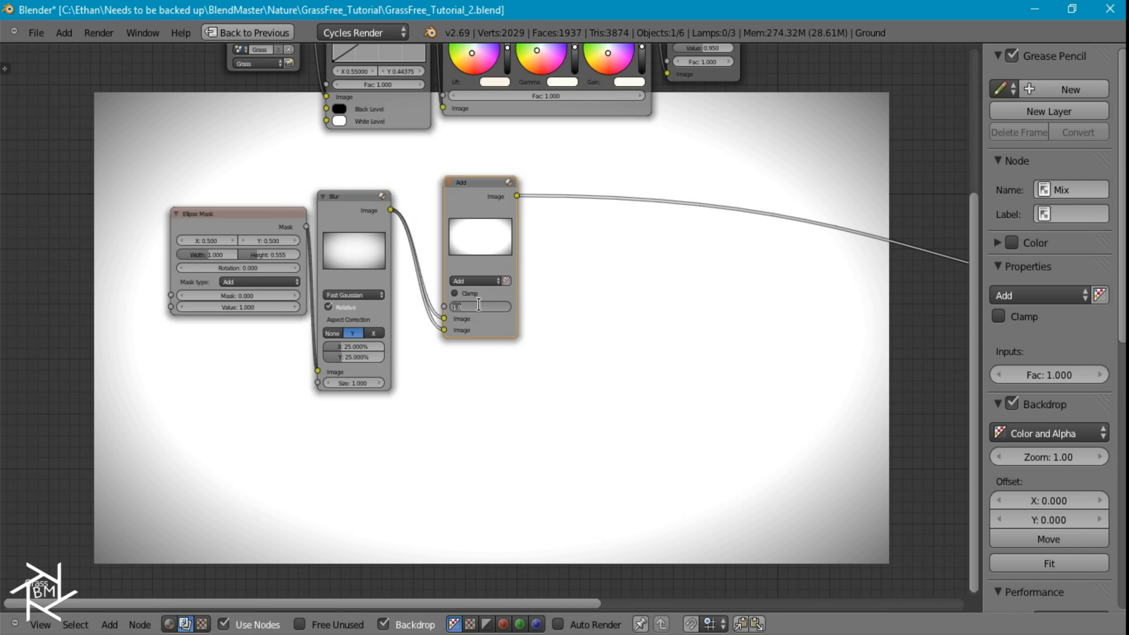
type(".5")
key("Return")
Duplicate the Add mix node onto the link to the Viewer and set the copy's blend type to Multiply
middle_click_drag(723, 237, 612, 337)
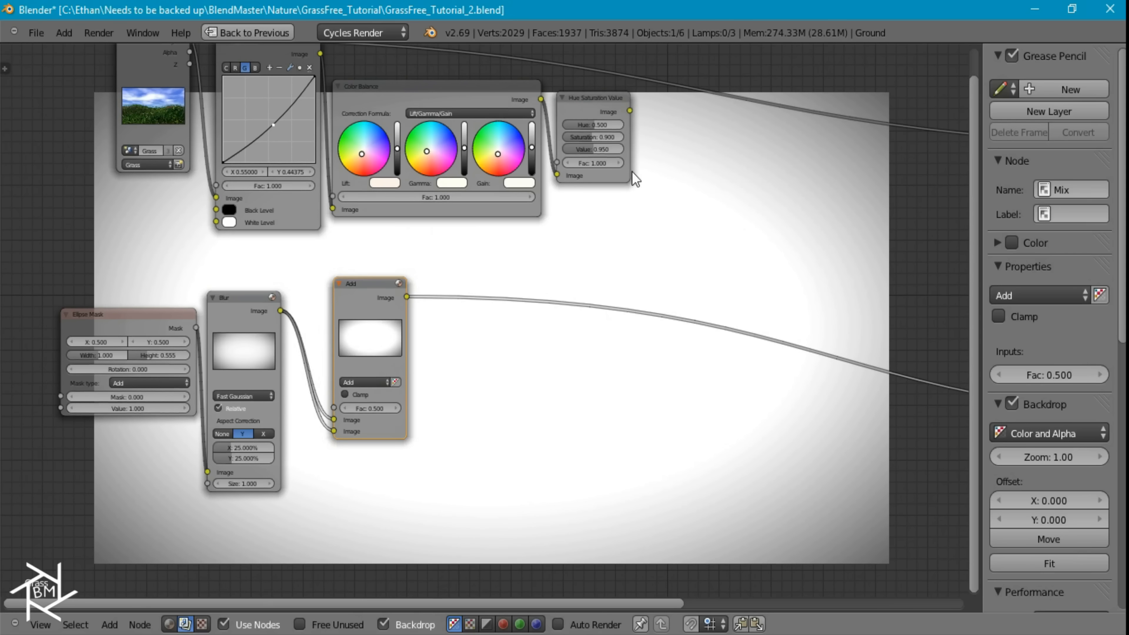
key("shift+d")
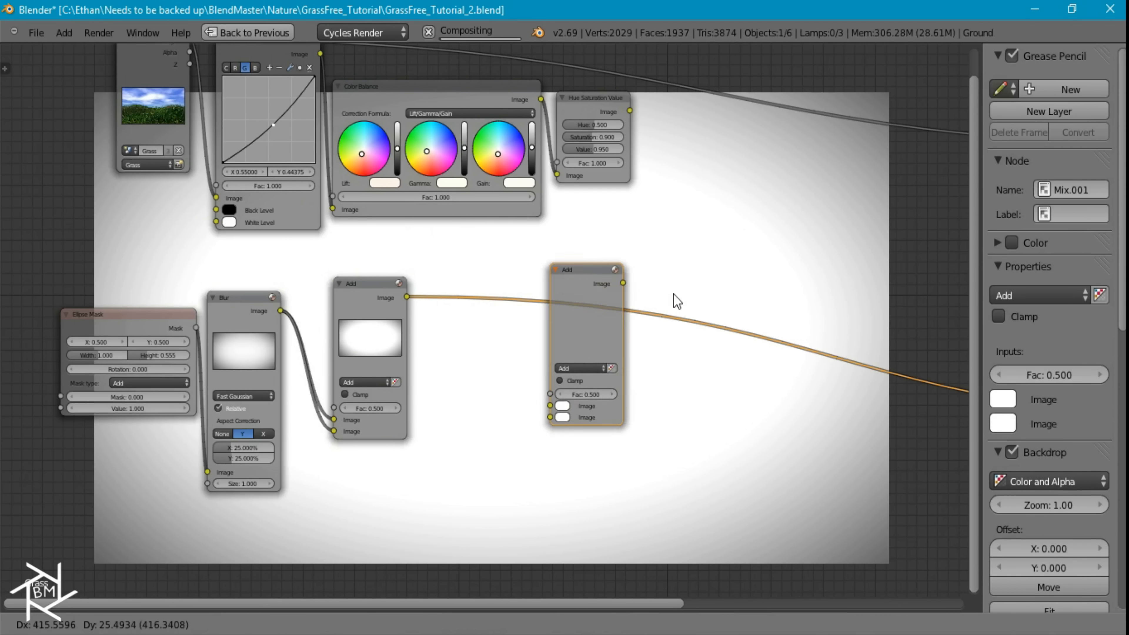
left_click(732, 281)
left_click(721, 335)
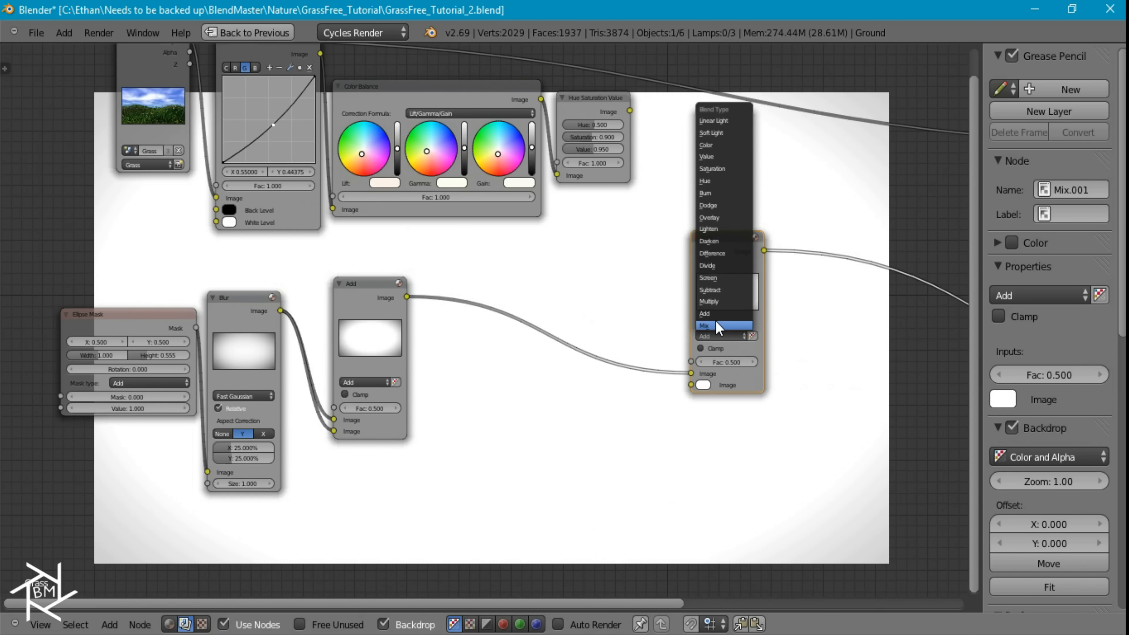
left_click(710, 301)
Connect the Hue Saturation Value output to the Multiply node's first image input and set the Multiply factor to 1.000
left_click_drag(630, 110, 692, 374)
double_click(729, 363)
type("1")
key("Return")
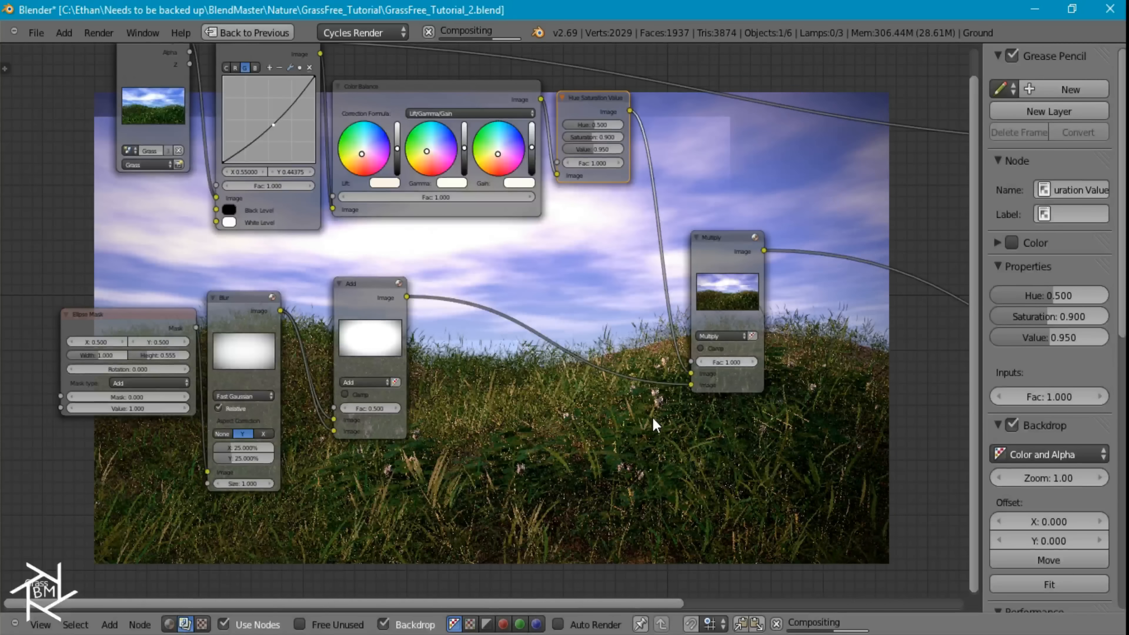
Preview the Ellipse Mask node in the Viewer and reduce its width to 0.964 and height to 0.518
middle_click_drag(649, 447, 762, 284)
scroll(410, 331, "up", 3)
middle_click_drag(409, 301, 682, 308)
left_click_drag(456, 164, 440, 169)
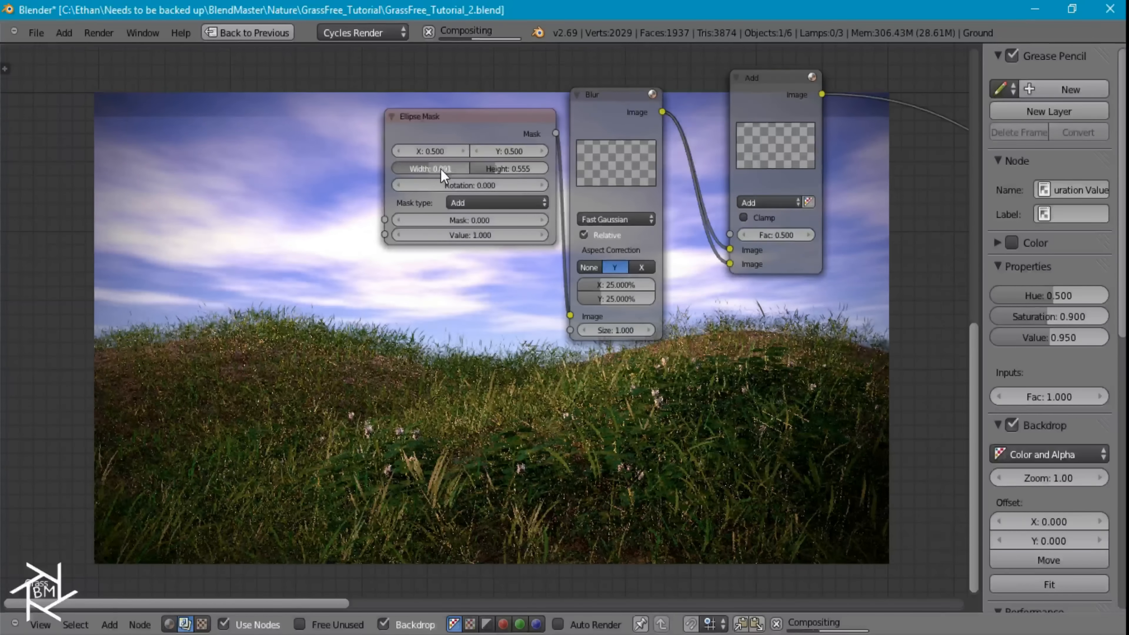
left_click(471, 118, "ctrl+shift")
left_click_drag(444, 171, 506, 168)
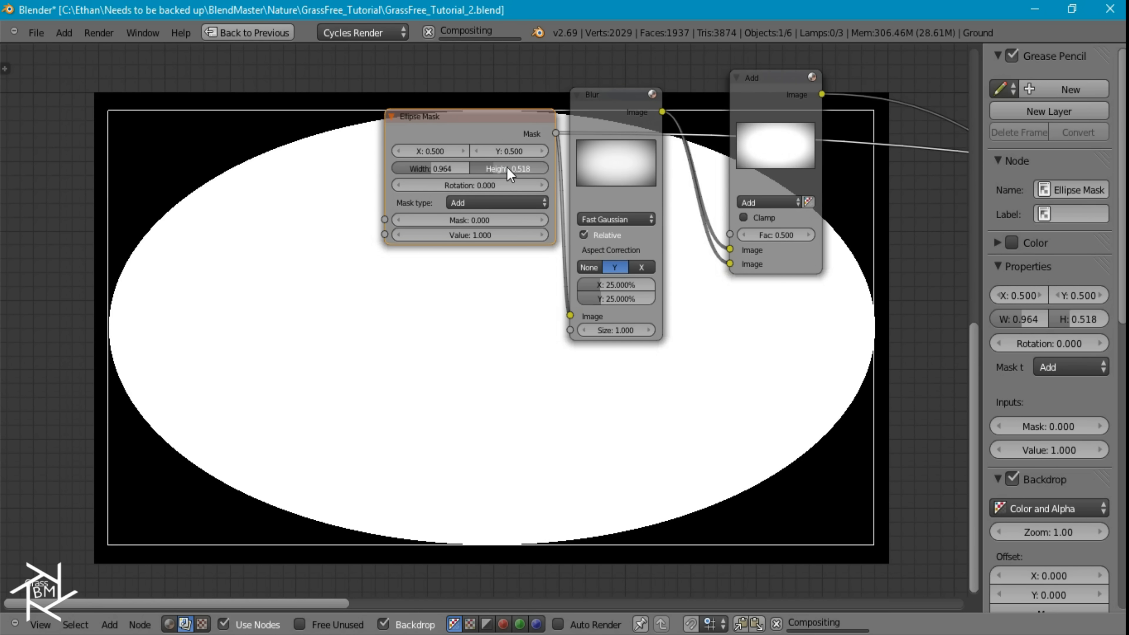
Connect the Multiply node's output to the Viewer to check the vignette over the render
middle_click_drag(727, 195, 252, 275)
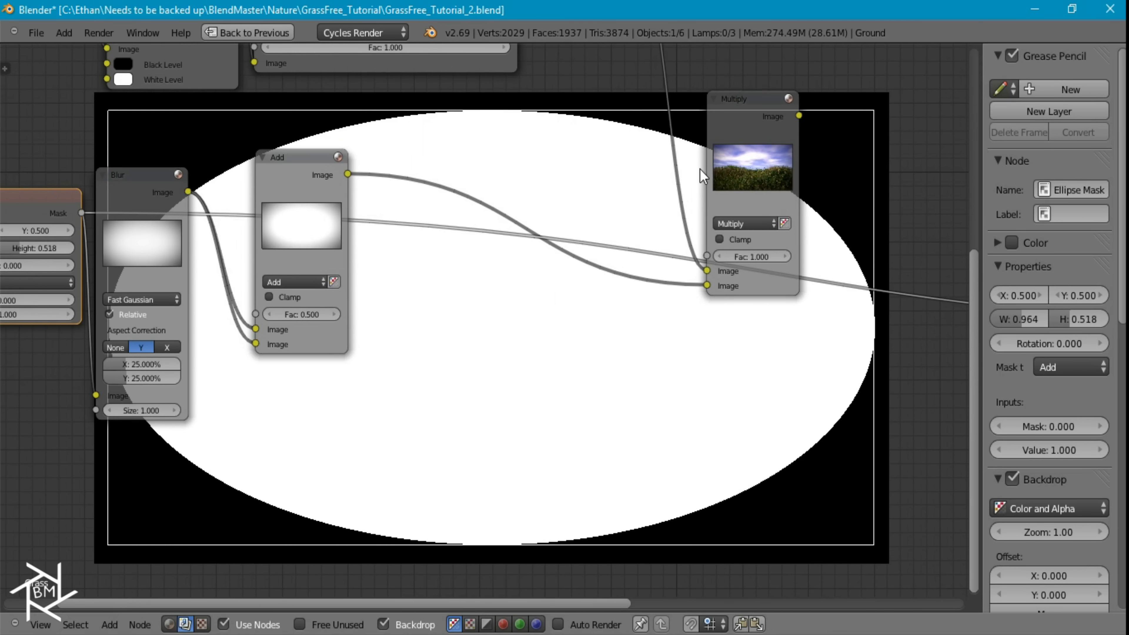
left_click(765, 128, "ctrl+shift")
middle_click_drag(627, 235, 367, 22)
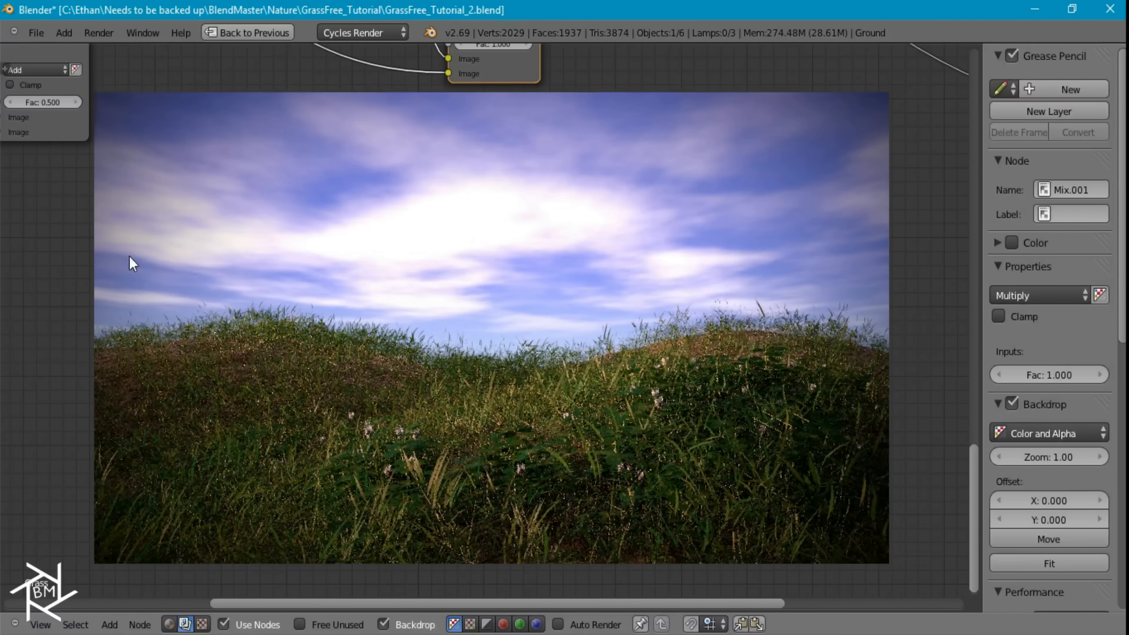
Restore the multi-editor Compositing layout and display the scene's render layer settings
middle_click_drag(192, 142, 791, 512)
left_click(253, 33)
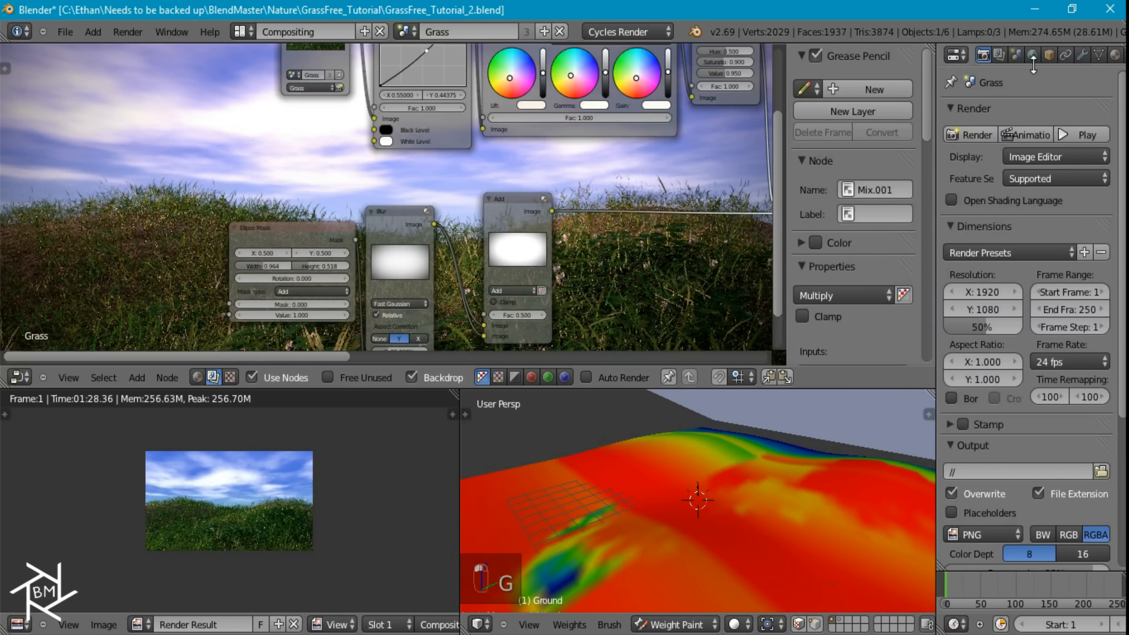
left_click(1016, 52)
left_click(999, 55)
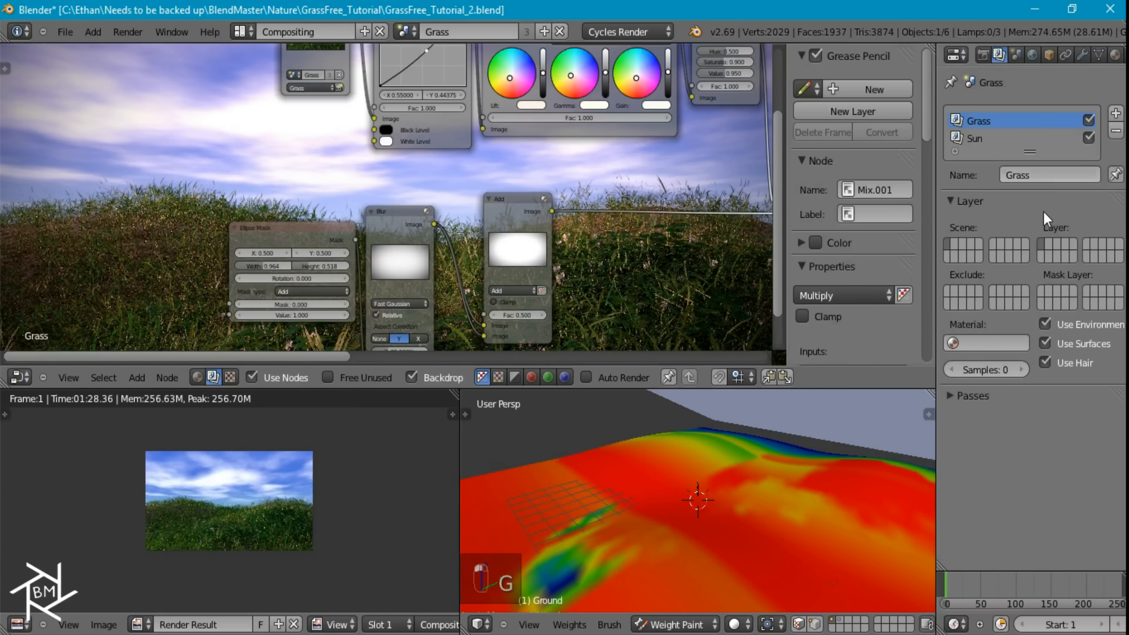
Duplicate the Render Layers node and place the copy below the vignette's Add node
middle_click_drag(440, 202, 313, 83)
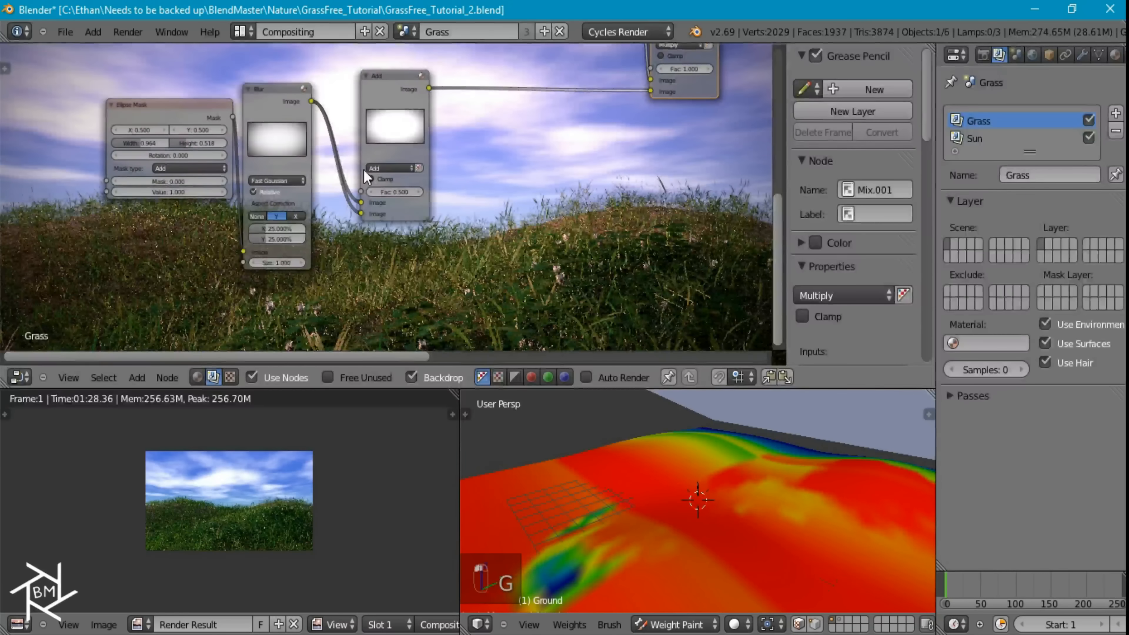
middle_click_drag(280, 46, 279, 174)
scroll(280, 170, "down", 5)
left_click(263, 91)
middle_click_drag(447, 226, 402, 178)
key("shift+d")
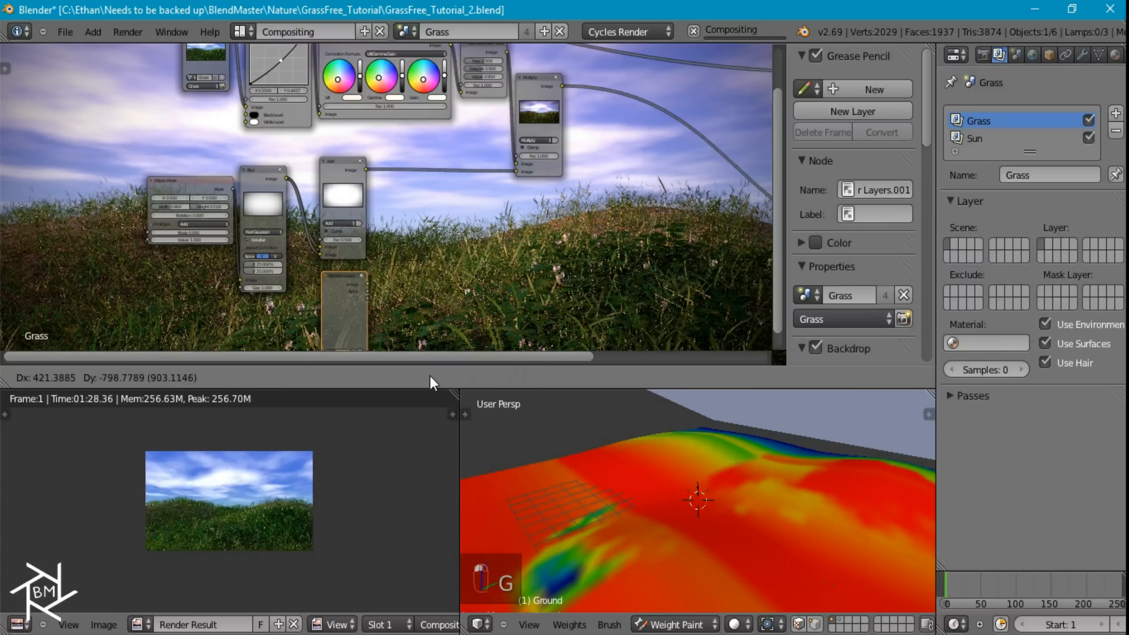
left_click(457, 226)
Set the duplicated Render Layers node to the Sun layer and preview it in the Viewer with the node editor maximized
scroll(375, 247, "up", 3)
left_click(339, 298)
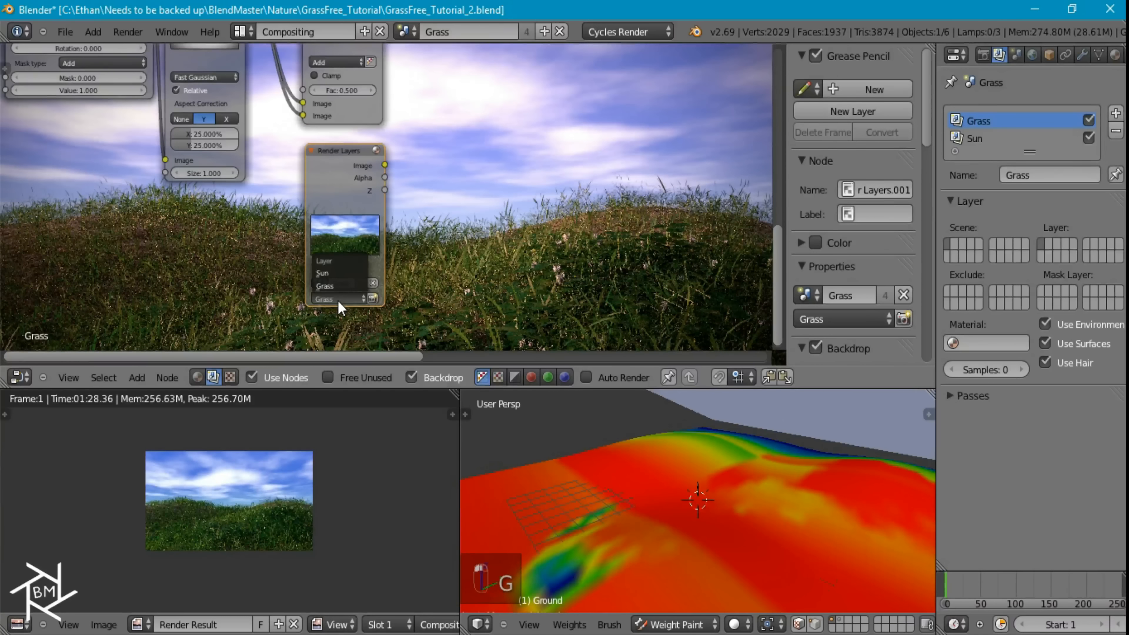
left_click(336, 276)
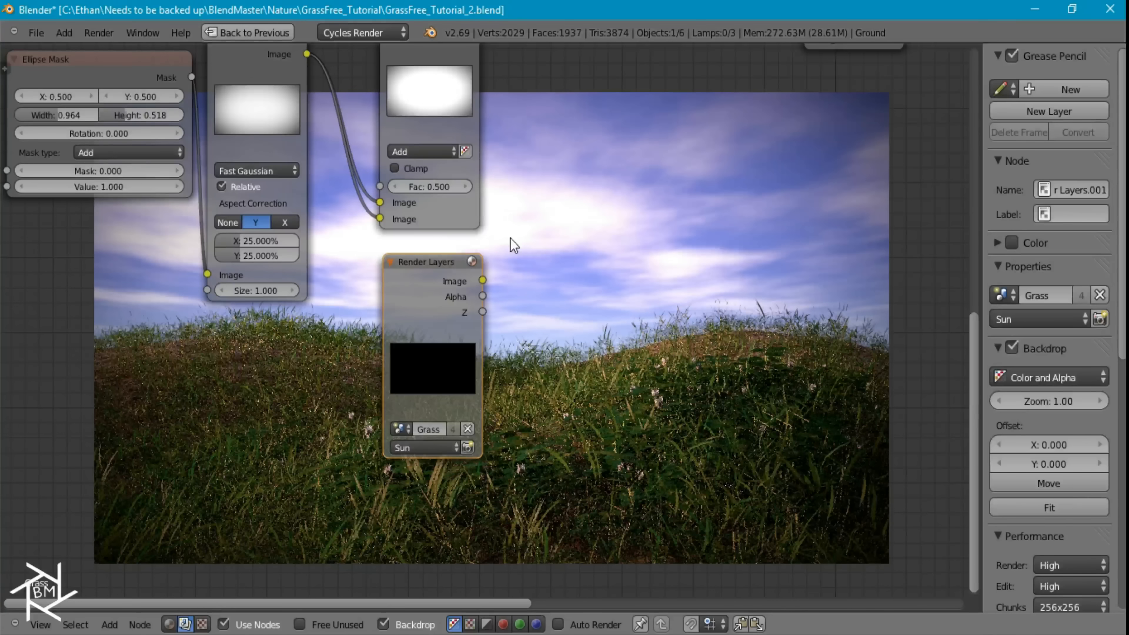
key("ctrl+Up")
middle_click_drag(576, 280, 474, 284)
left_click(348, 325, "ctrl+shift")
middle_click_drag(587, 235, 303, 113)
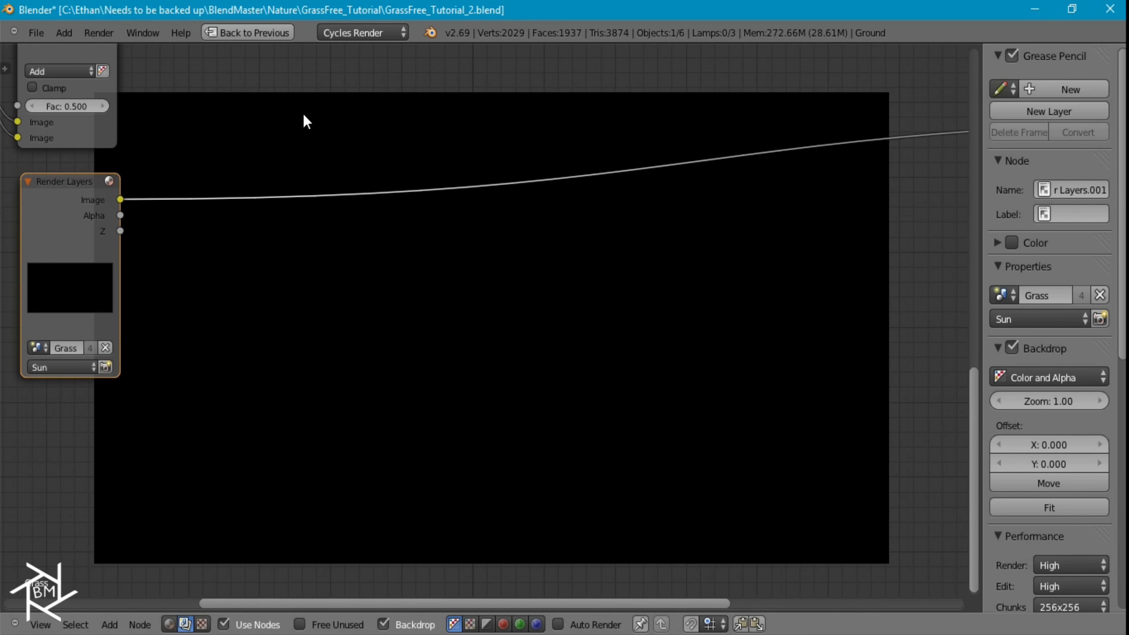
Switch to the Default screen layout, display the Sun render layer's settings, and return from the render result to the 3D view
left_click(241, 35)
scroll(635, 270, "down", 2)
scroll(681, 497, "down", 3)
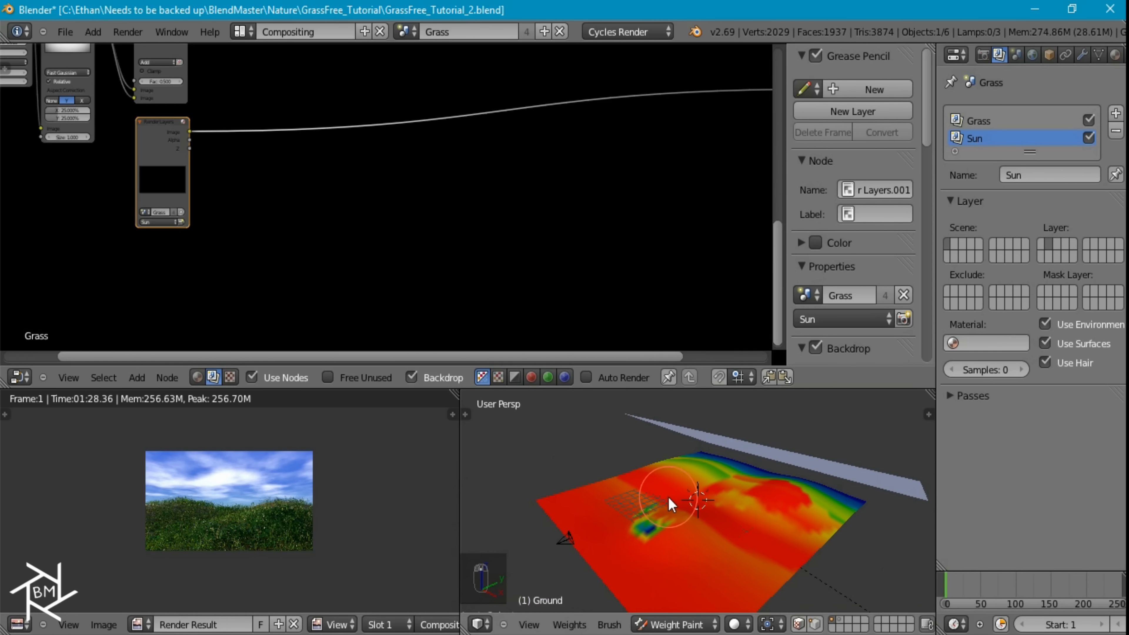
key("ctrl+Right")
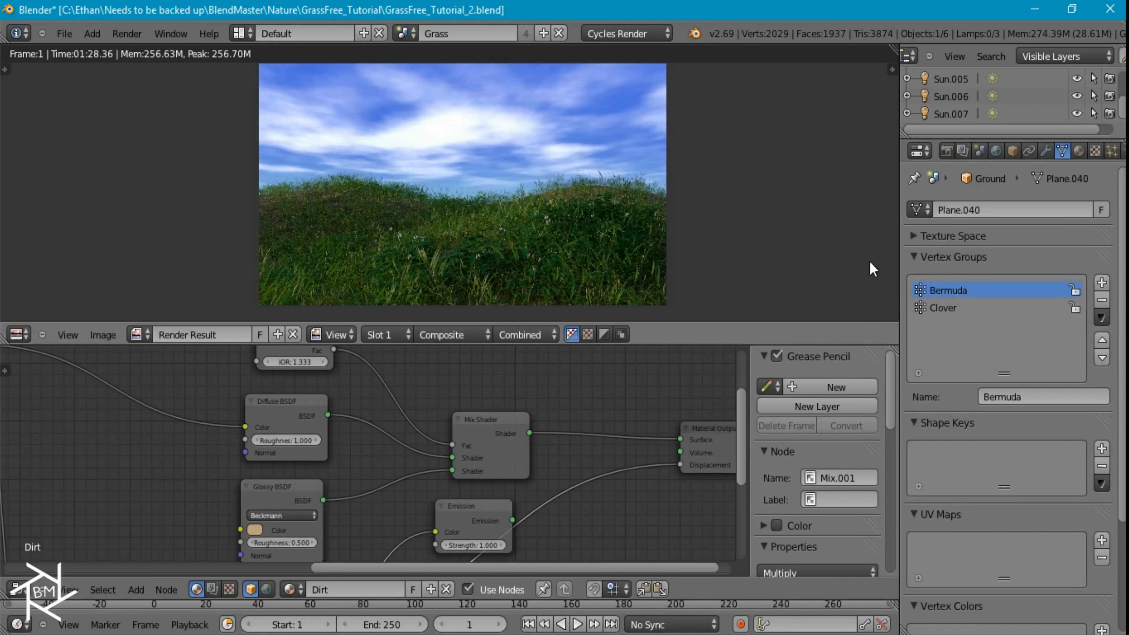
left_click(963, 150)
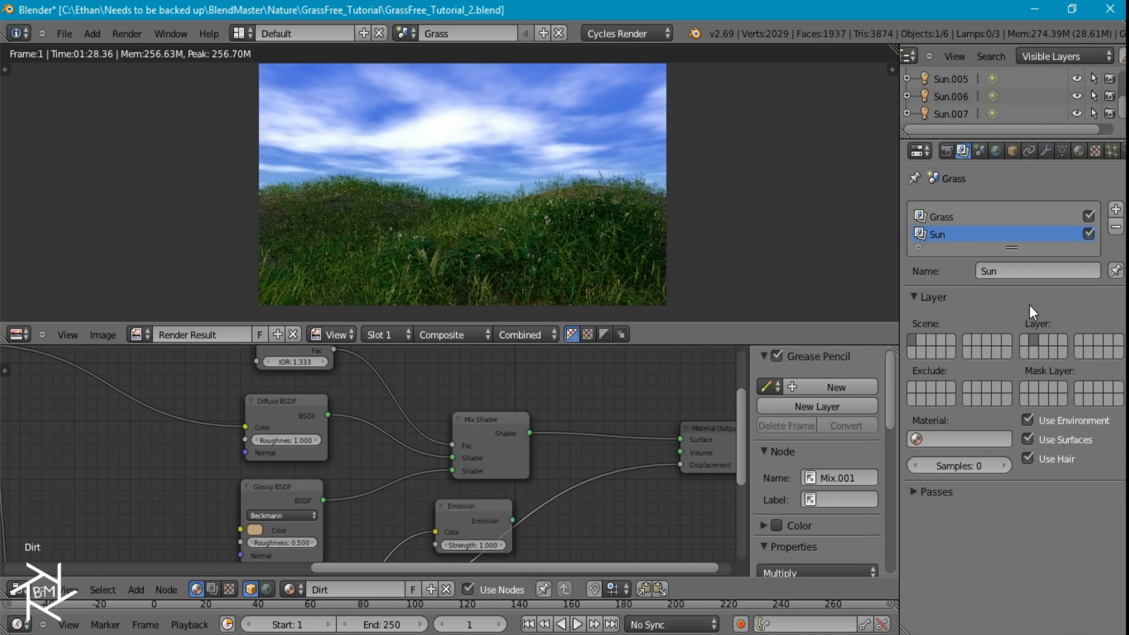
key("Escape")
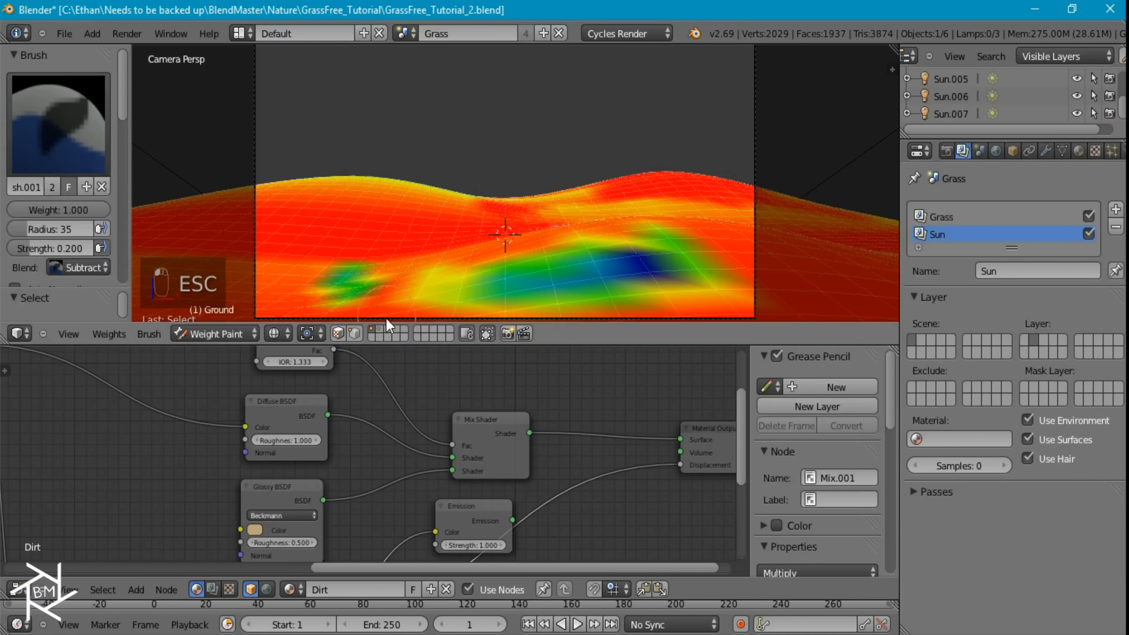
Switch the ground from Weight Paint to Object Mode and show only the second scene layer containing the sun sphere
scroll(457, 226, "down", 4)
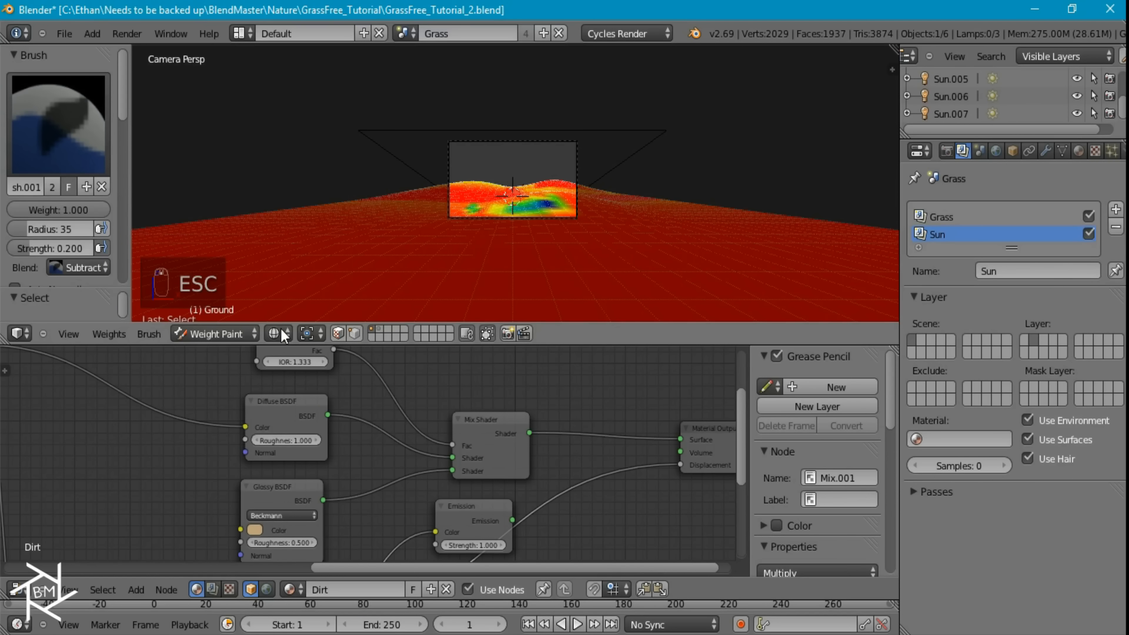
left_click(194, 334)
left_click(222, 317)
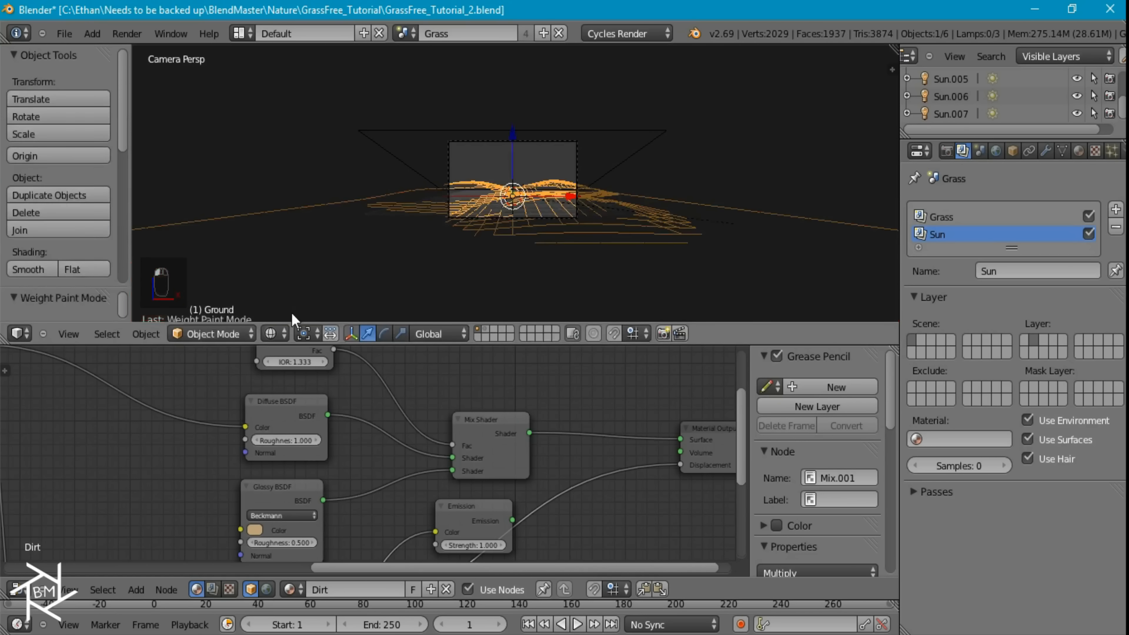
left_click(490, 330)
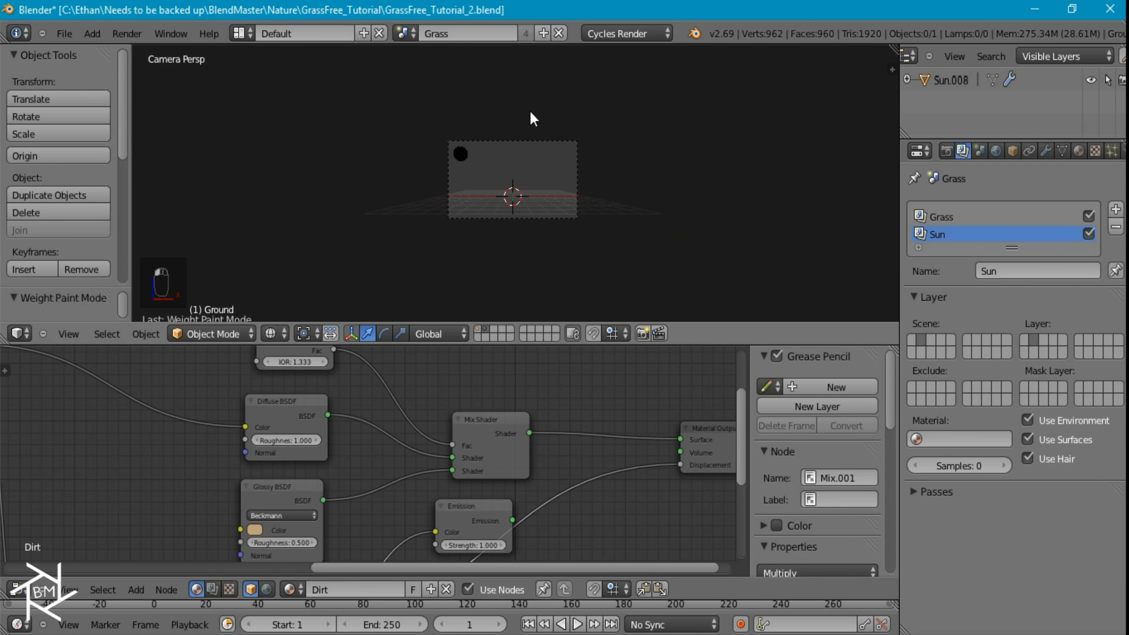
Return to the Compositing layout and render the Sun layer from its Render Layers node
key("ctrl+Left")
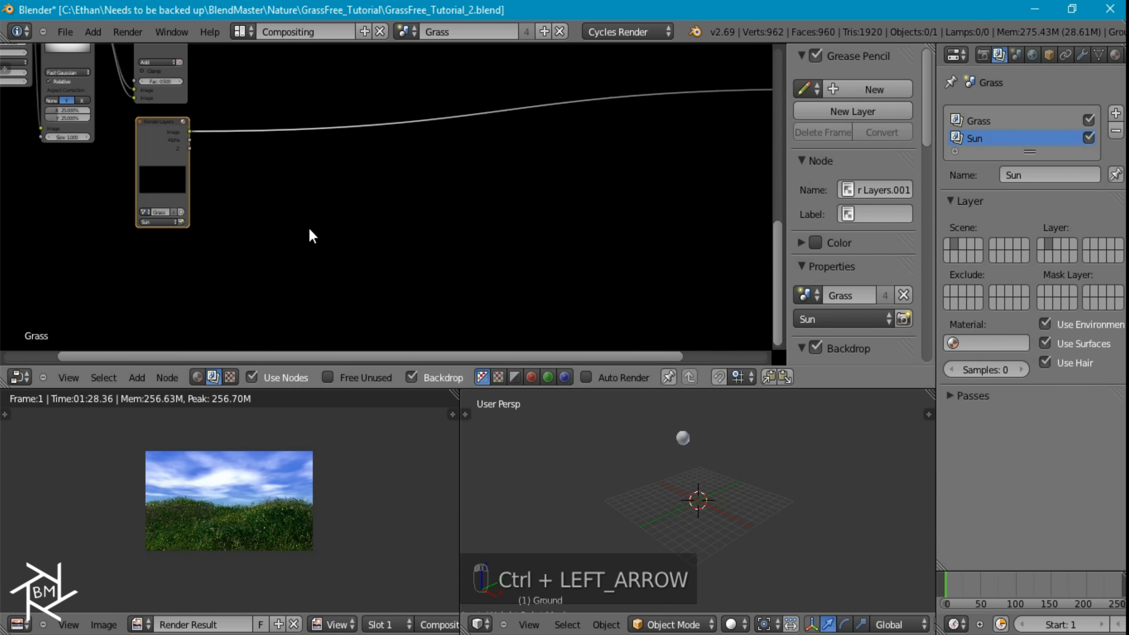
left_click(181, 221)
middle_click_drag(181, 219, 692, 320)
right_click(365, 377)
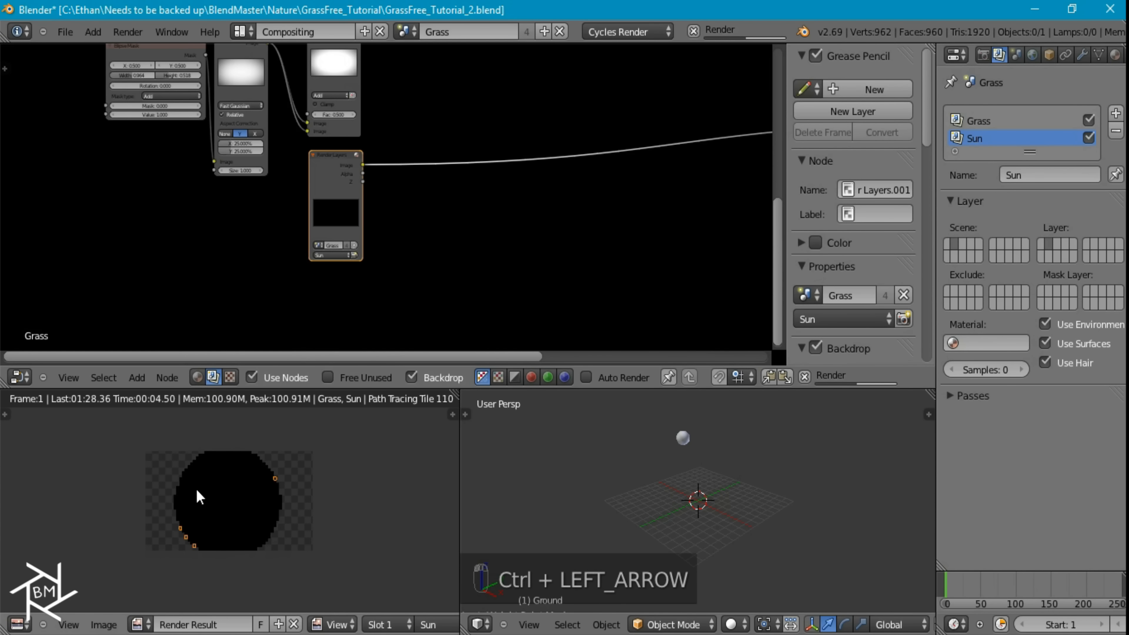
scroll(222, 492, "up", 3)
scroll(240, 511, "down", 3)
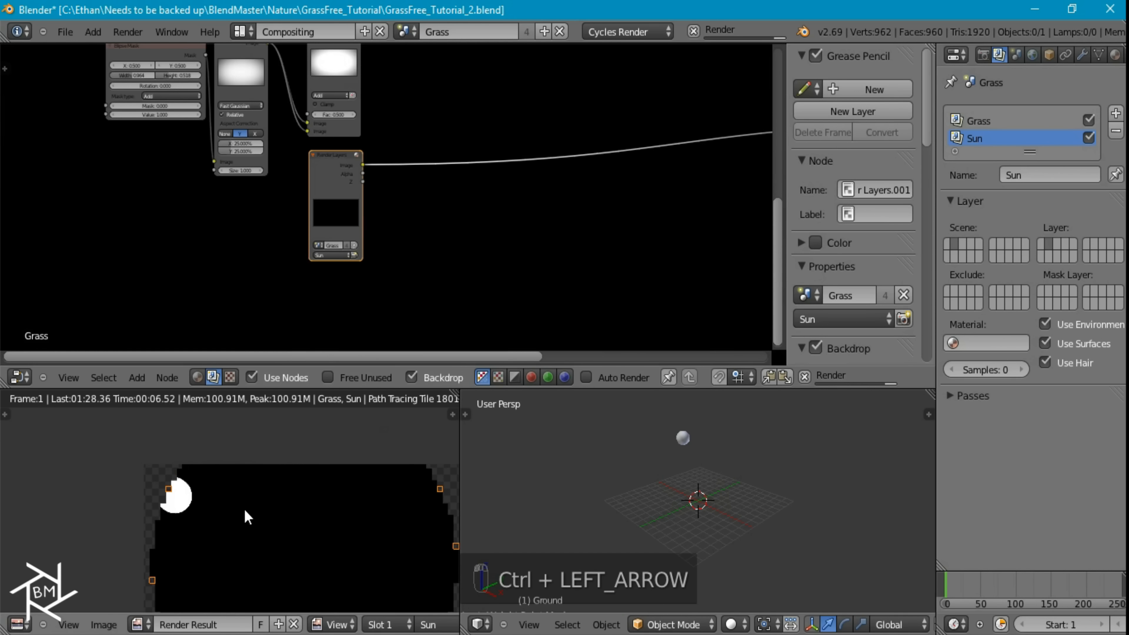
Maximize the node editor around the Sun Render Layers node
key("ctrl+Up")
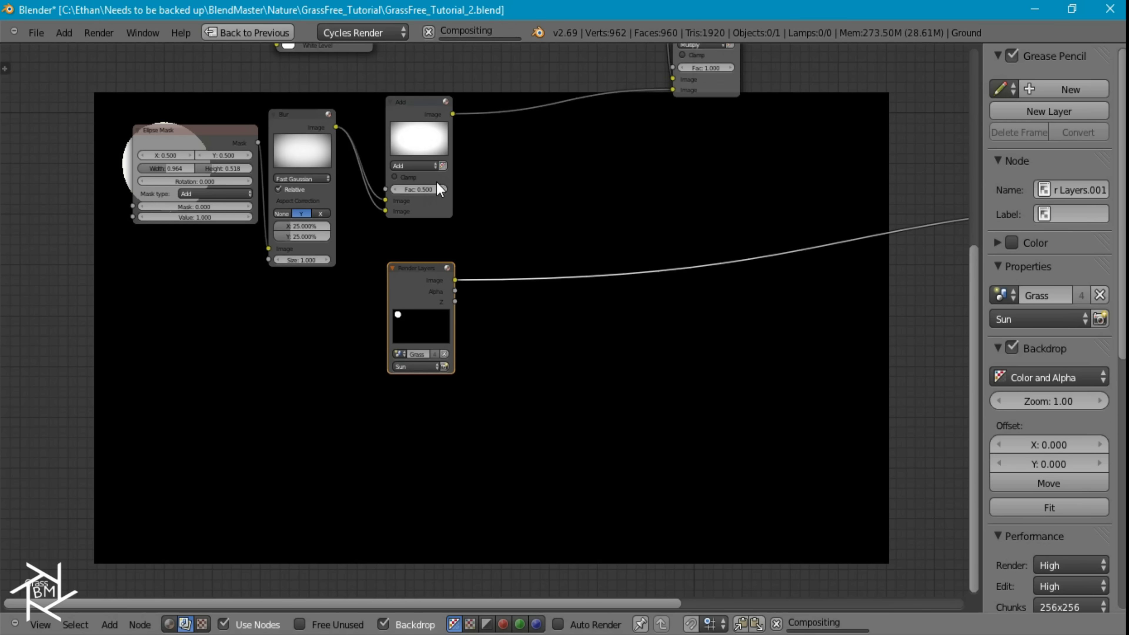
scroll(477, 307, "up", 4)
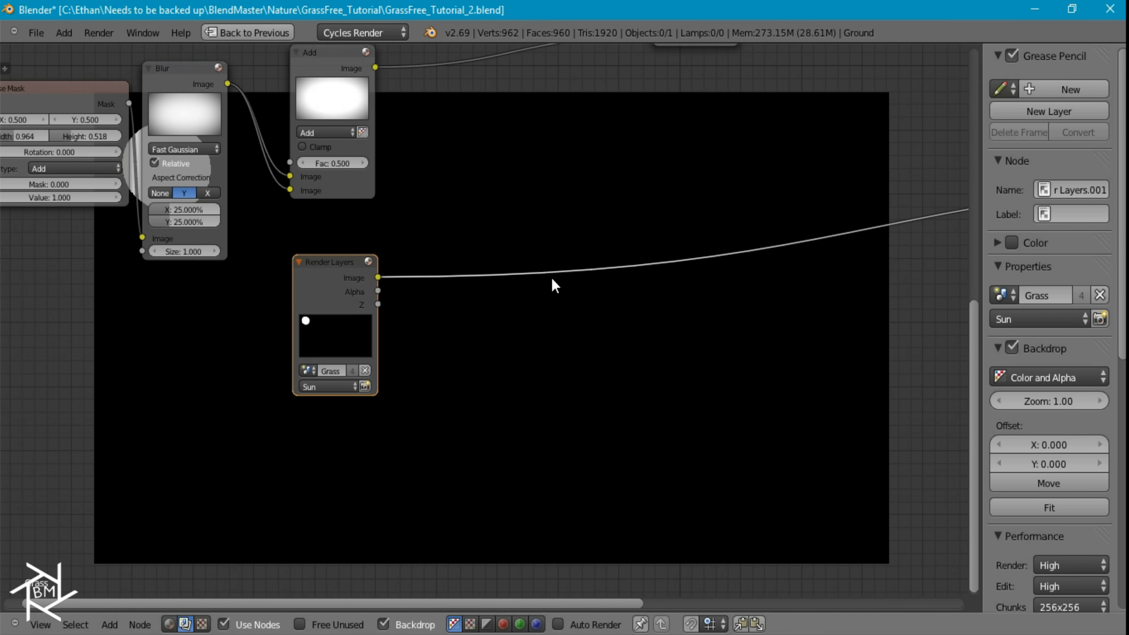
key("shift+a")
mouse_move(520, 320)
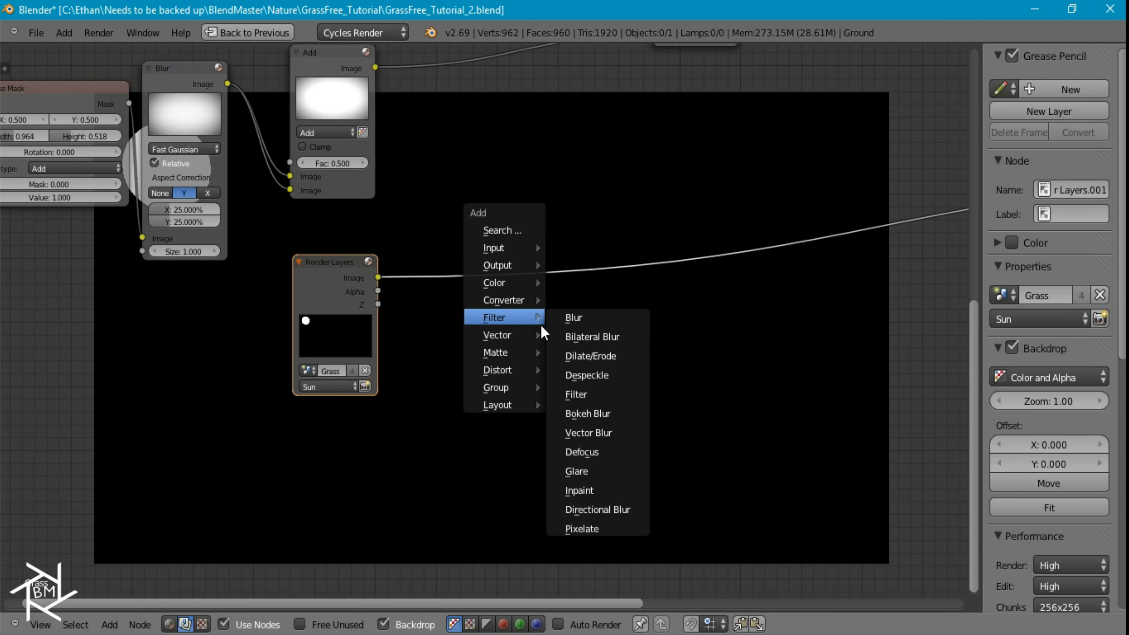
left_click(586, 395)
right_click(551, 350)
Insert a Glare filter node between the Sun Render Layers node and the Viewer, and set its type to Ghosts
key("shift+a")
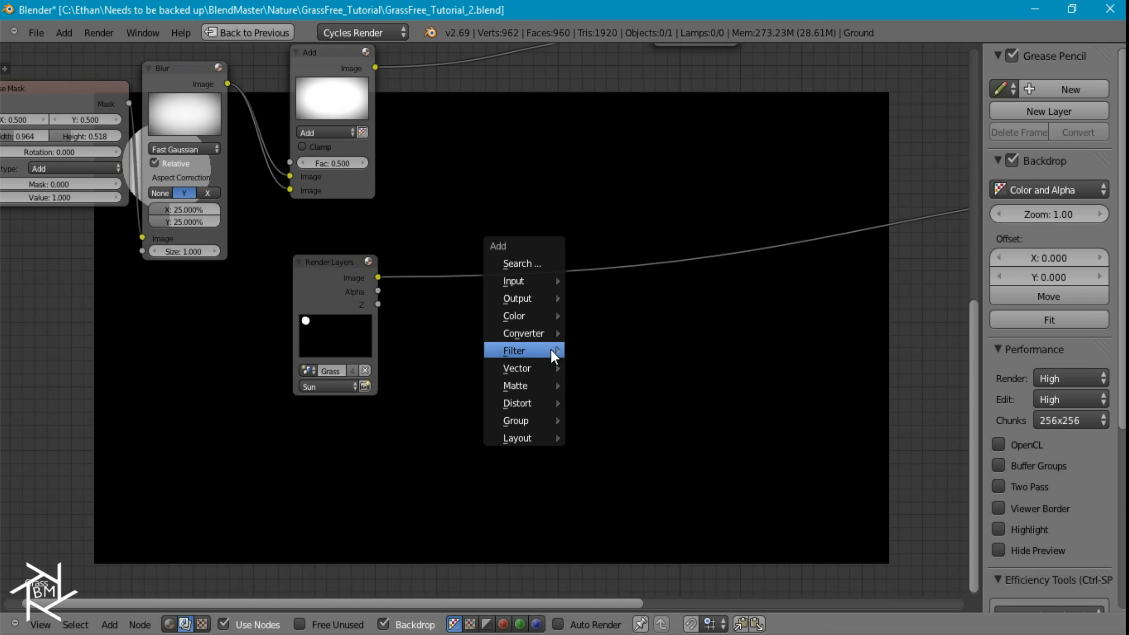
mouse_move(552, 350)
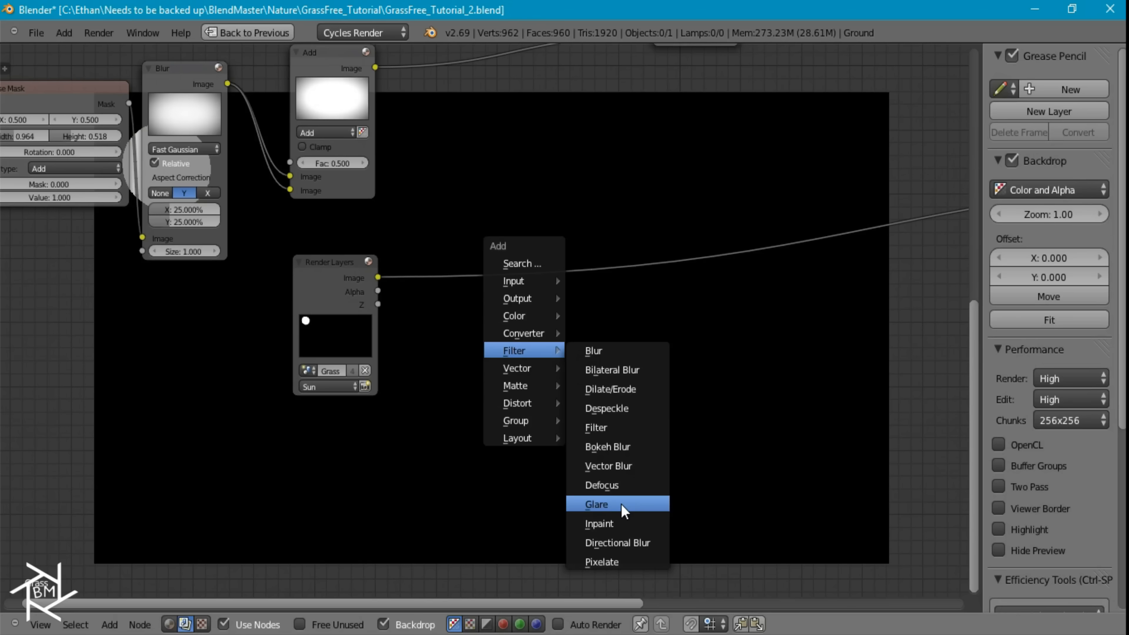
left_click(596, 504)
left_click(473, 310)
left_click(477, 287)
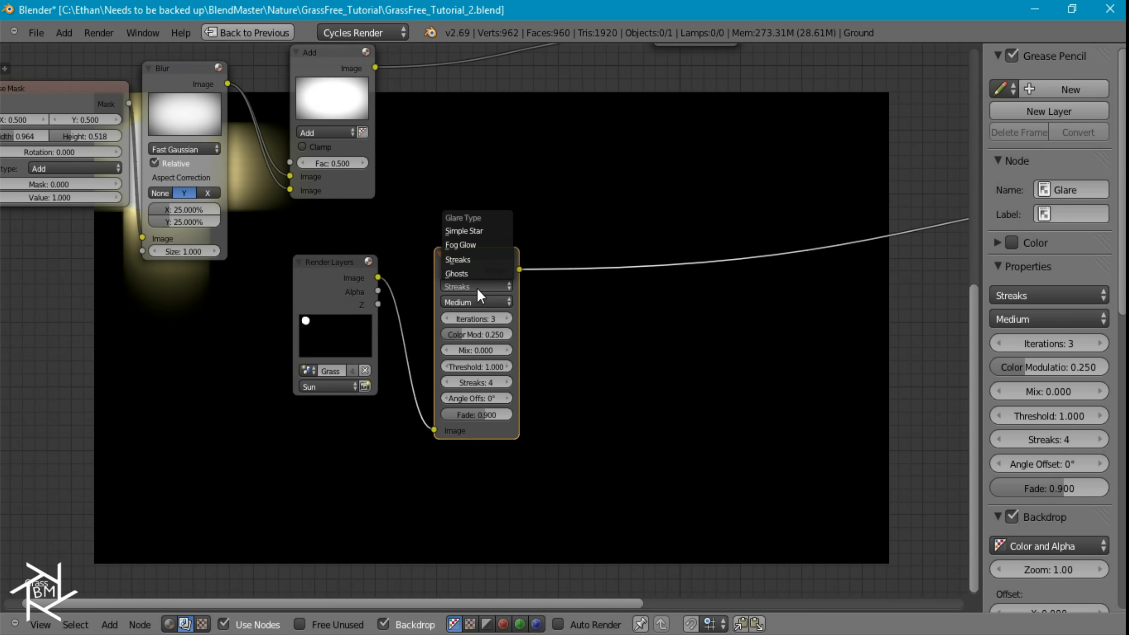
left_click(480, 274)
Set the Glare node to 5 iterations and High quality
scroll(516, 318, "up", 3)
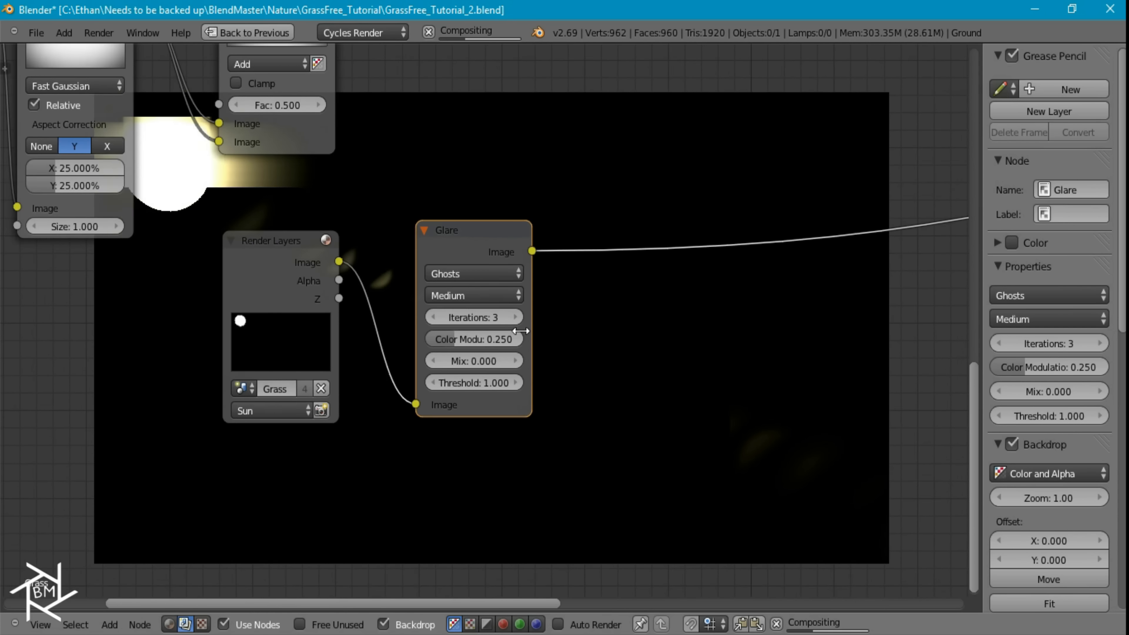
left_click(519, 317)
left_click(519, 317)
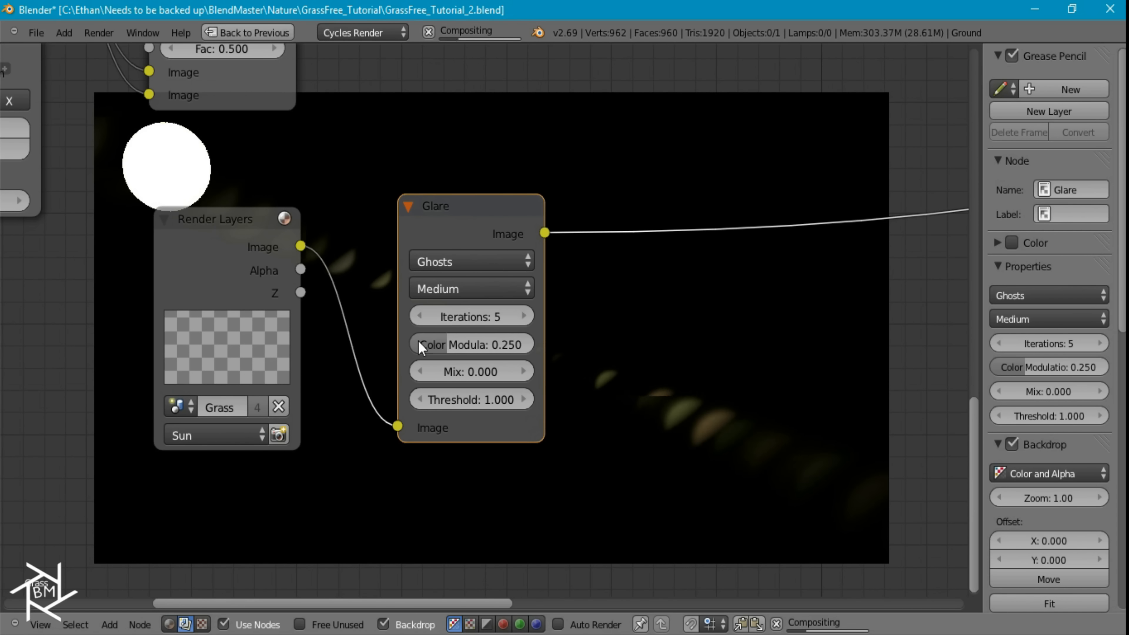
left_click(478, 290)
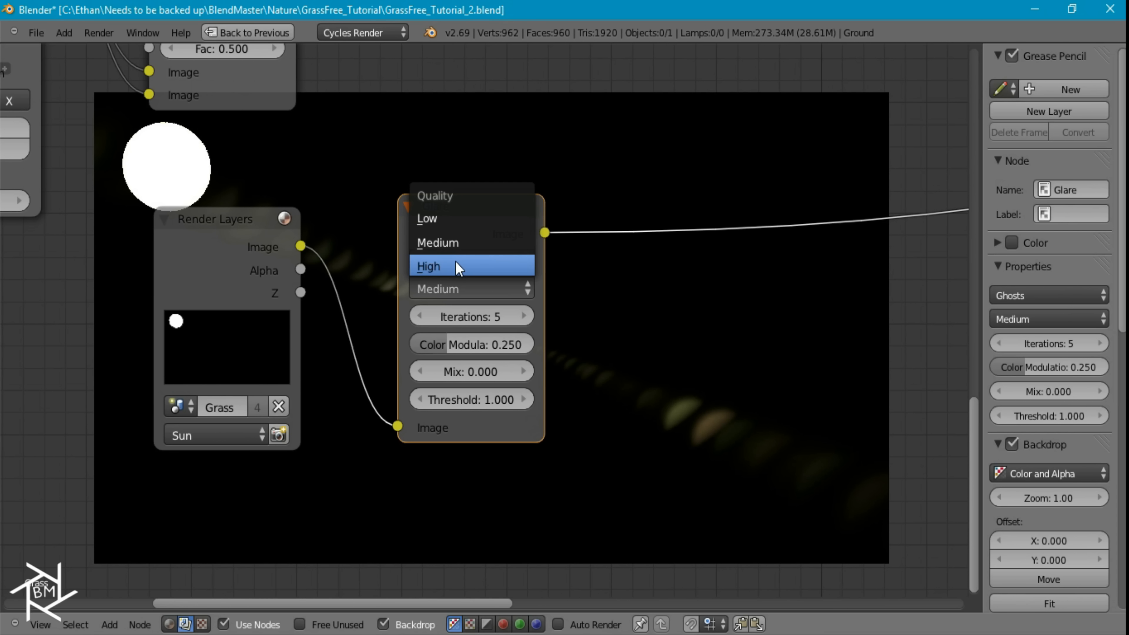
left_click(456, 266)
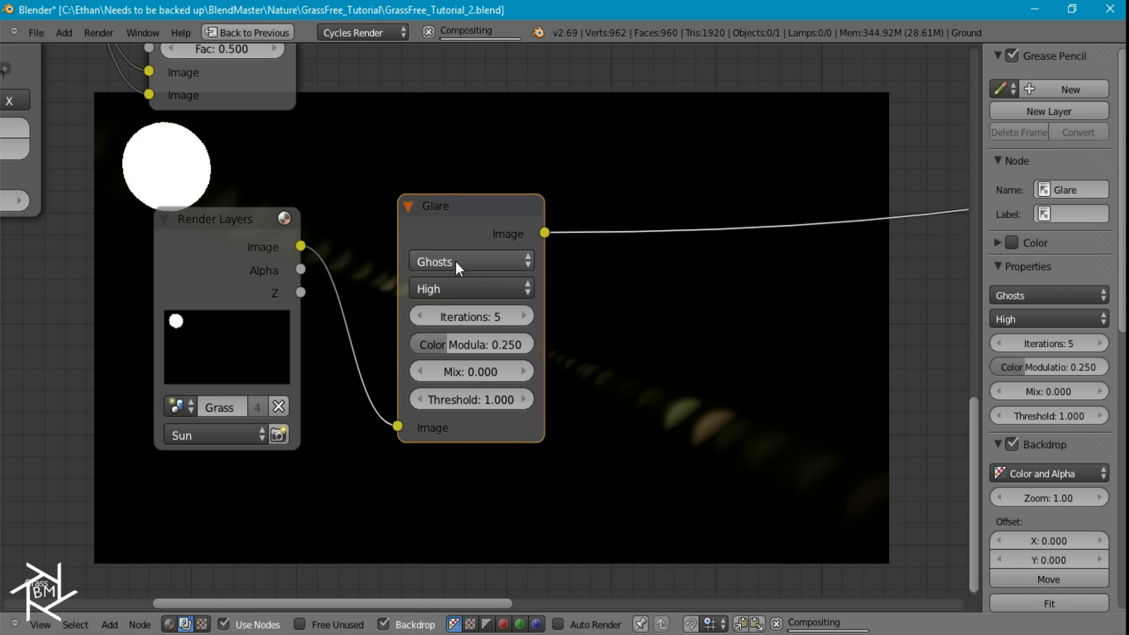
Set the Glare node's color modulation to 1, mix to 1 and threshold to 3
left_click_drag(438, 344, 588, 349)
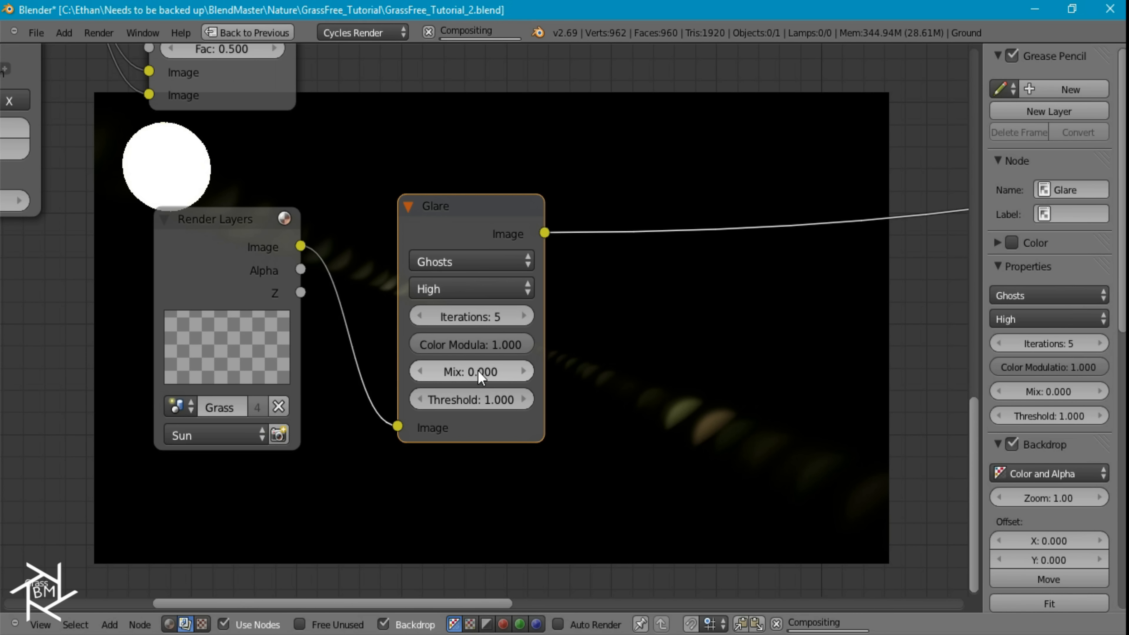
left_click(478, 371)
type("1")
key("Return")
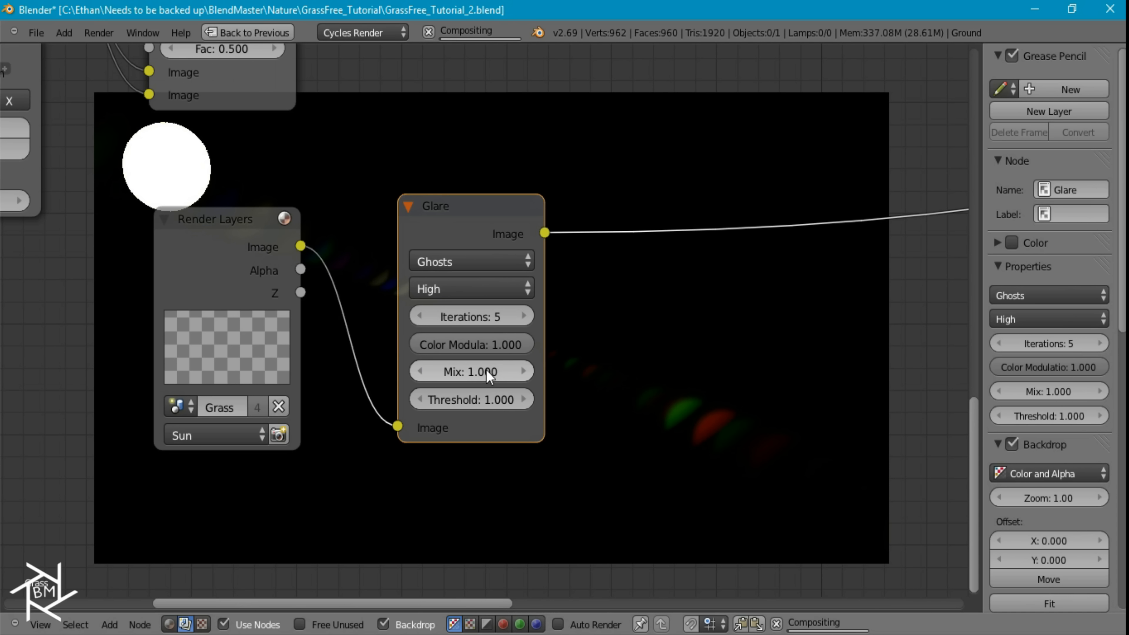
left_click(481, 403)
type("3")
key("Return")
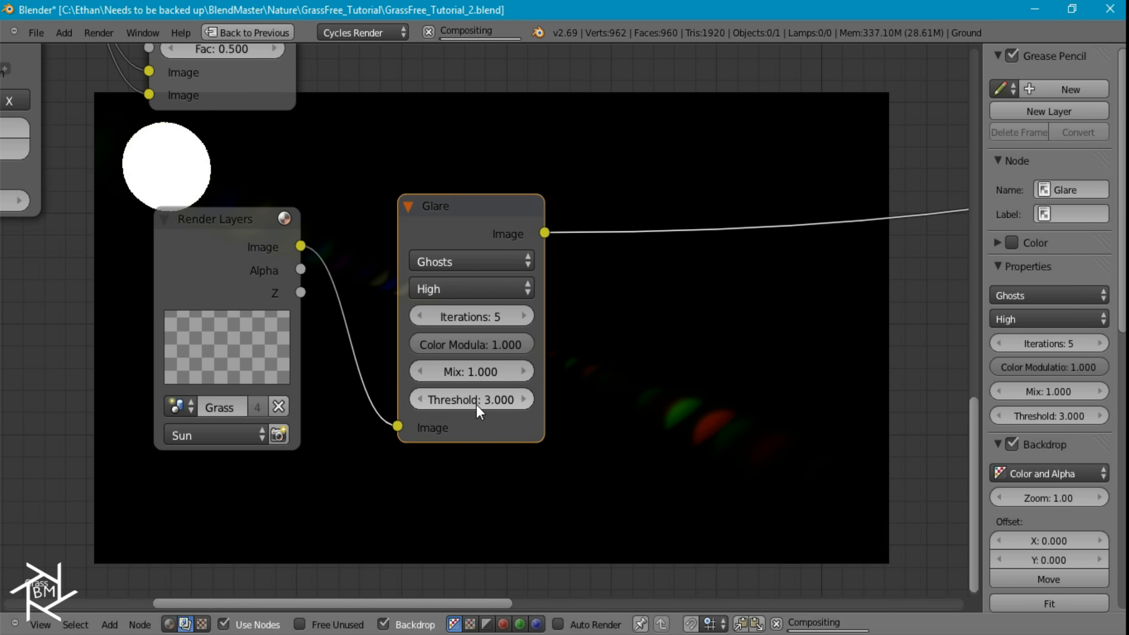
Duplicate the vignette's Add node after the Glare, feed the Glare image into both of its inputs, and set its factor to 10
middle_click_drag(701, 341, 386, 213)
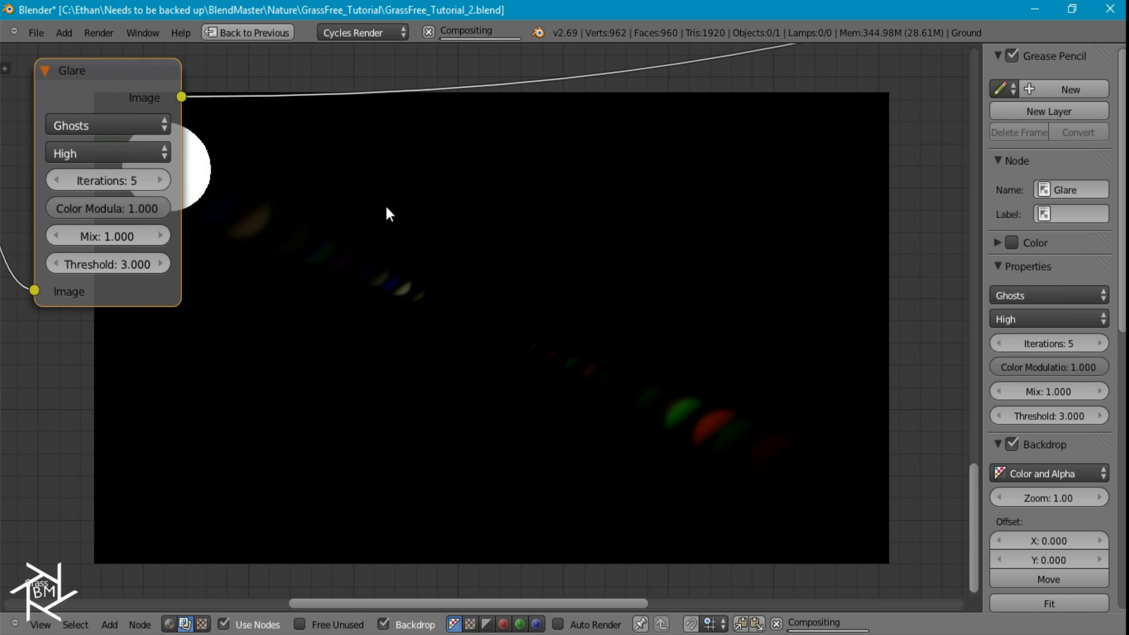
middle_click_drag(386, 370, 492, 552)
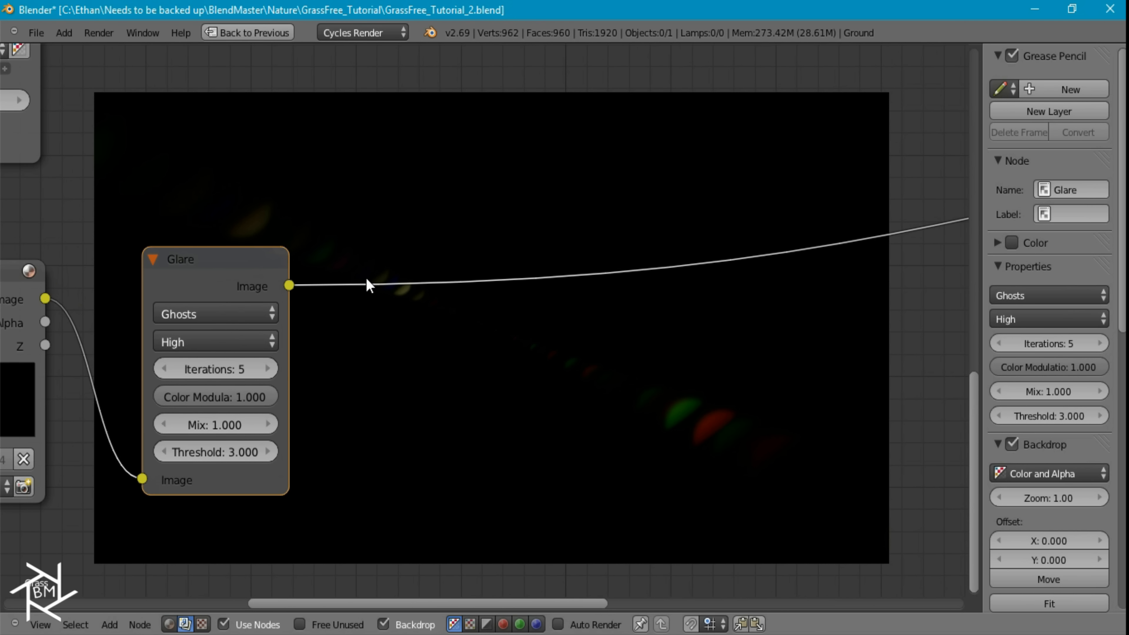
scroll(370, 287, "down", 3)
middle_click_drag(334, 307, 255, 314)
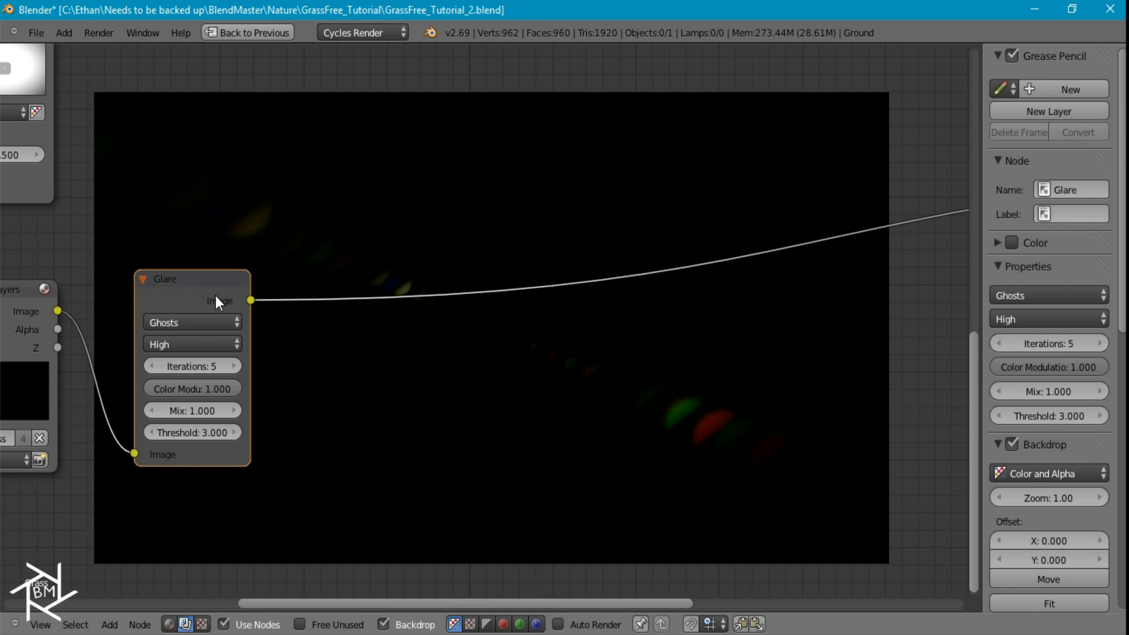
scroll(216, 180, "down", 1)
right_click(116, 121)
key("shift+d")
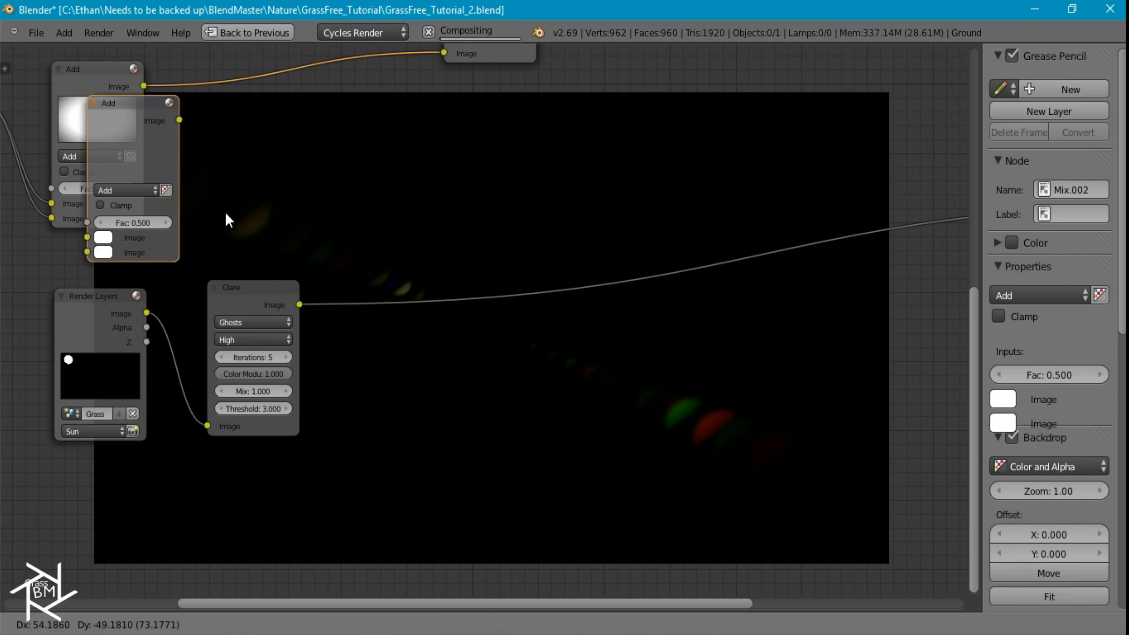
left_click(398, 336)
left_click_drag(329, 425, 328, 425)
left_click(373, 398)
type("10")
key("Return")
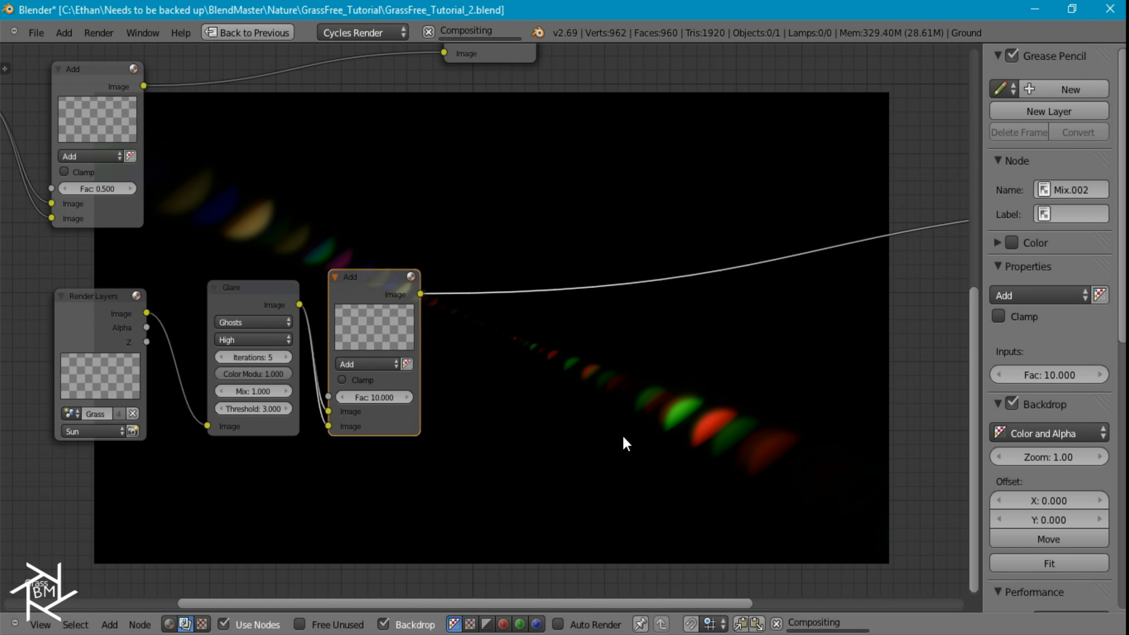
Duplicate the Hue Saturation Value node and insert the copy between the glare's Add node and the Viewer
middle_click_drag(575, 343, 430, 334)
middle_click_drag(360, 320, 372, 402)
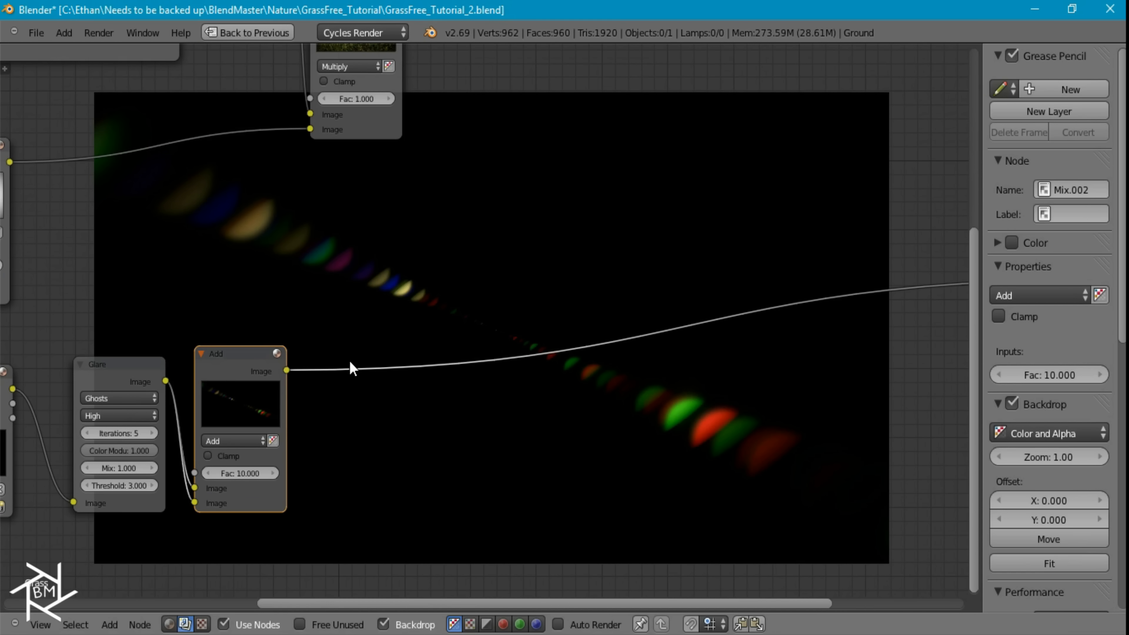
scroll(331, 220, "down", 2)
left_click(337, 116)
key("shift+d")
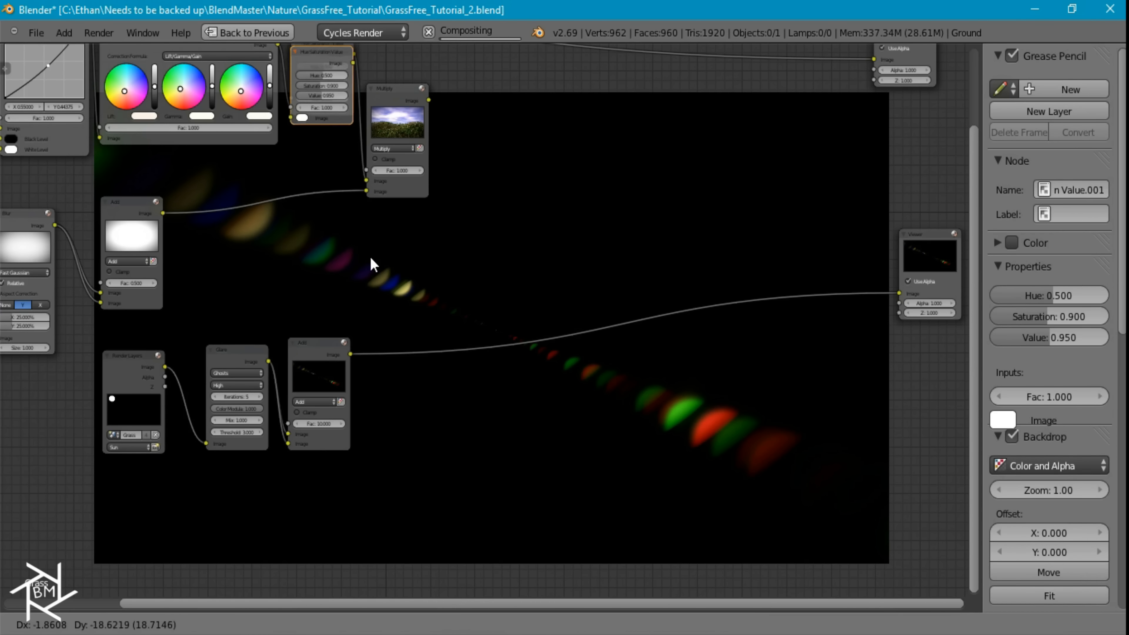
left_click(413, 428)
Set the duplicated Hue Saturation Value node's saturation to 0.75 and value to 1
scroll(390, 410, "up", 3)
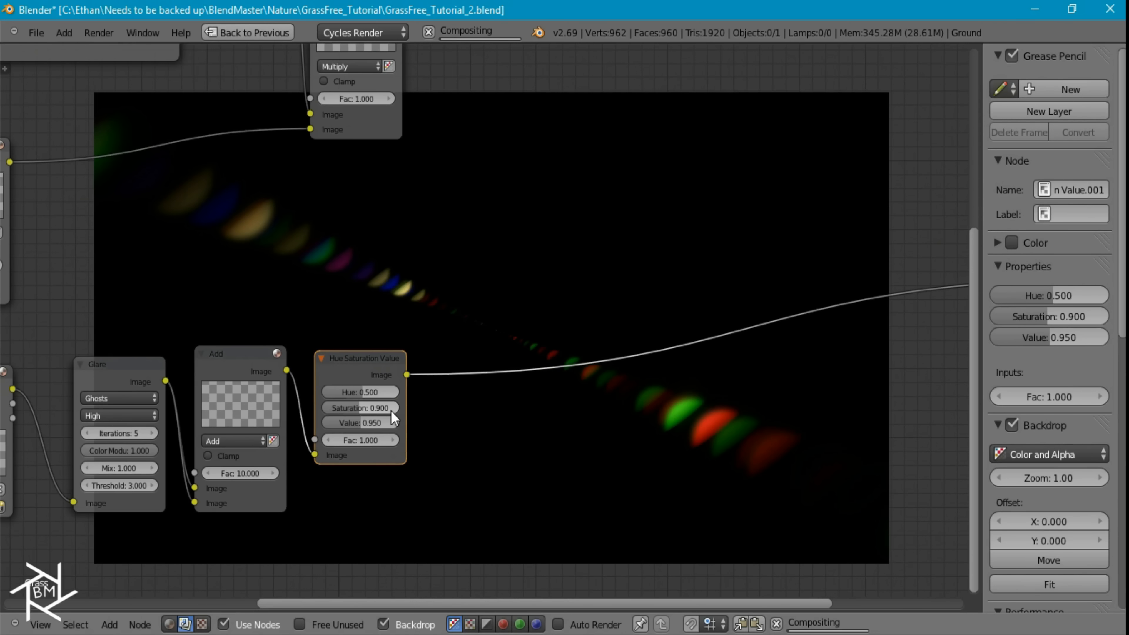
left_click(405, 359)
type("0.75")
key("Tab")
type("1")
key("Return")
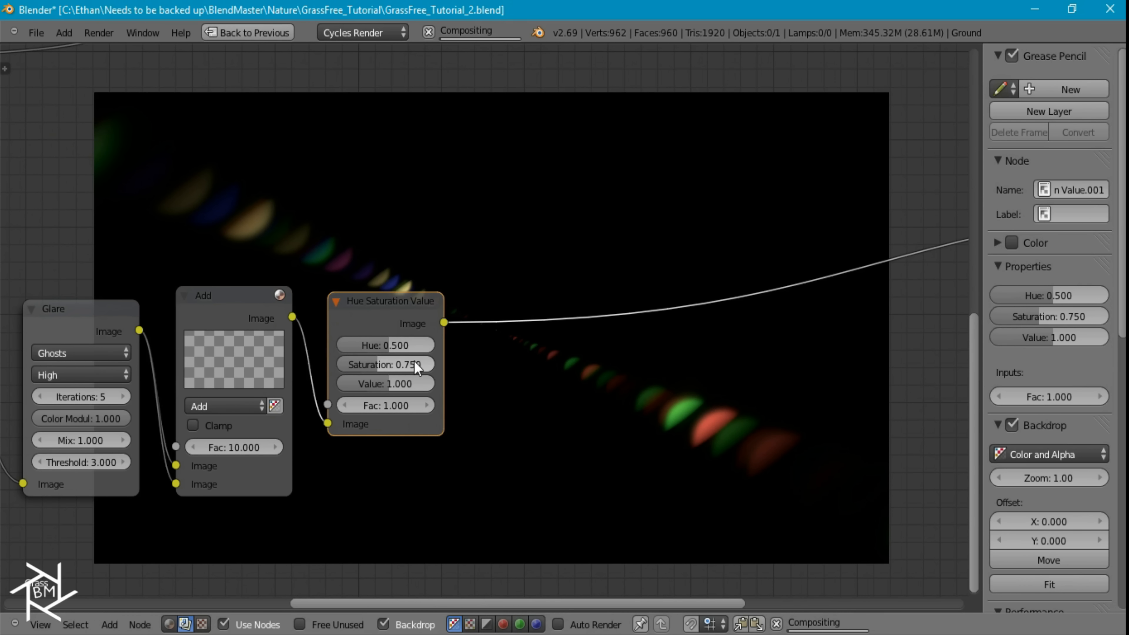
Duplicate the Multiply node and insert the copy between the glare's Hue Saturation Value node and the Viewer
scroll(461, 259, "down", 3)
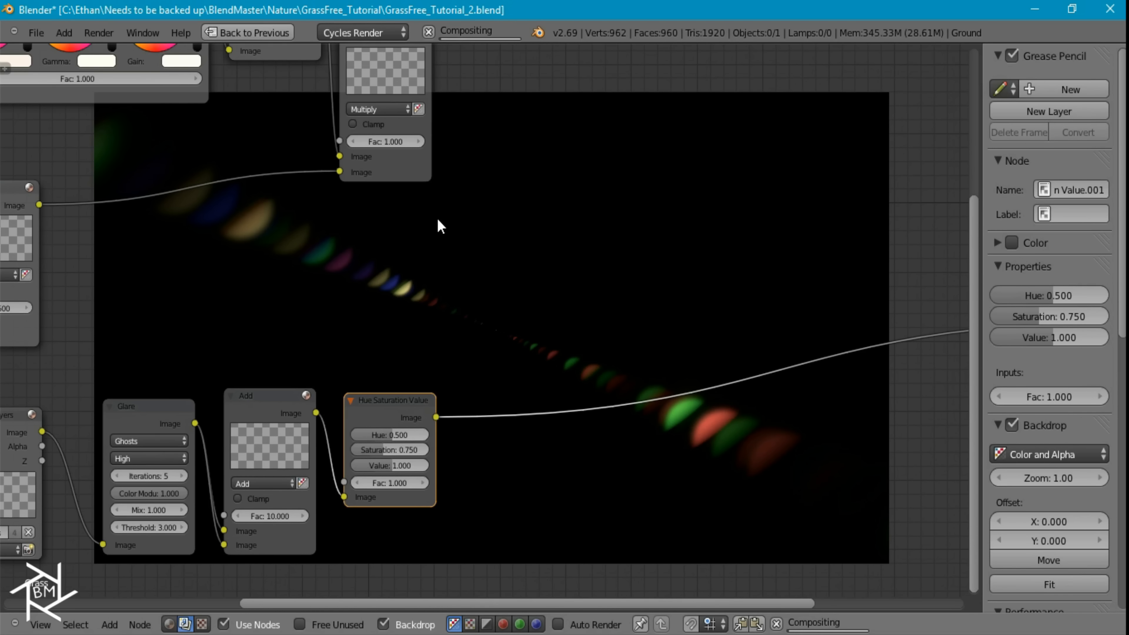
left_click(386, 68)
key("shift+d")
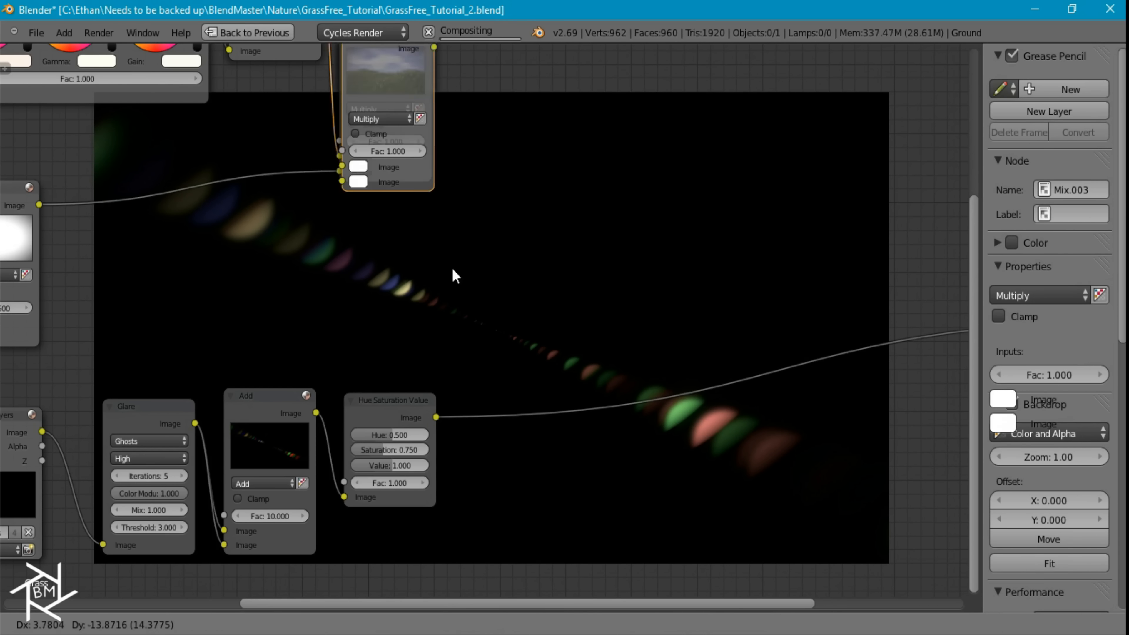
left_click(521, 456)
middle_click_drag(528, 504, 527, 367)
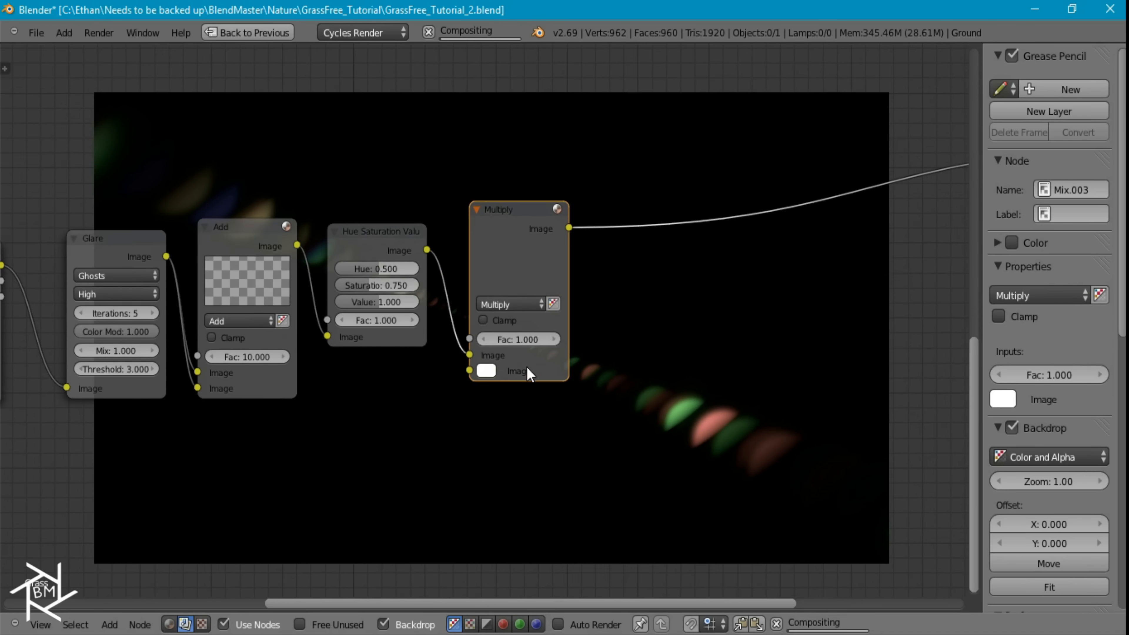
Tint the glare with an orange second color in the new Multiply node, hue about 0.05 and saturation about 0.9
scroll(479, 376, "up", 2)
left_click(485, 378)
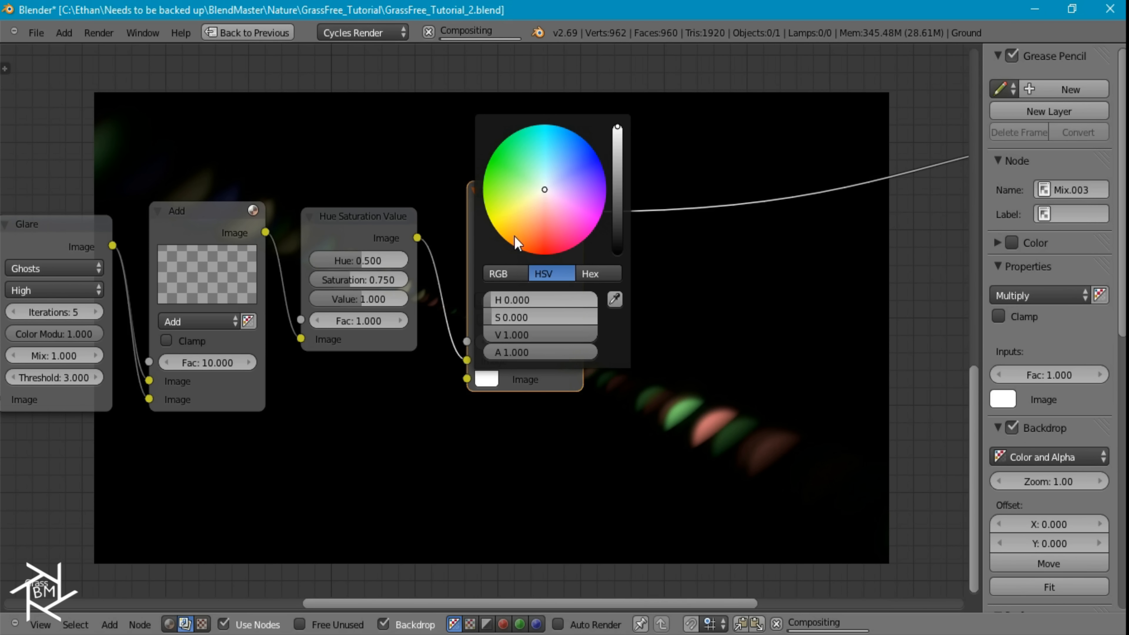
left_click(531, 214)
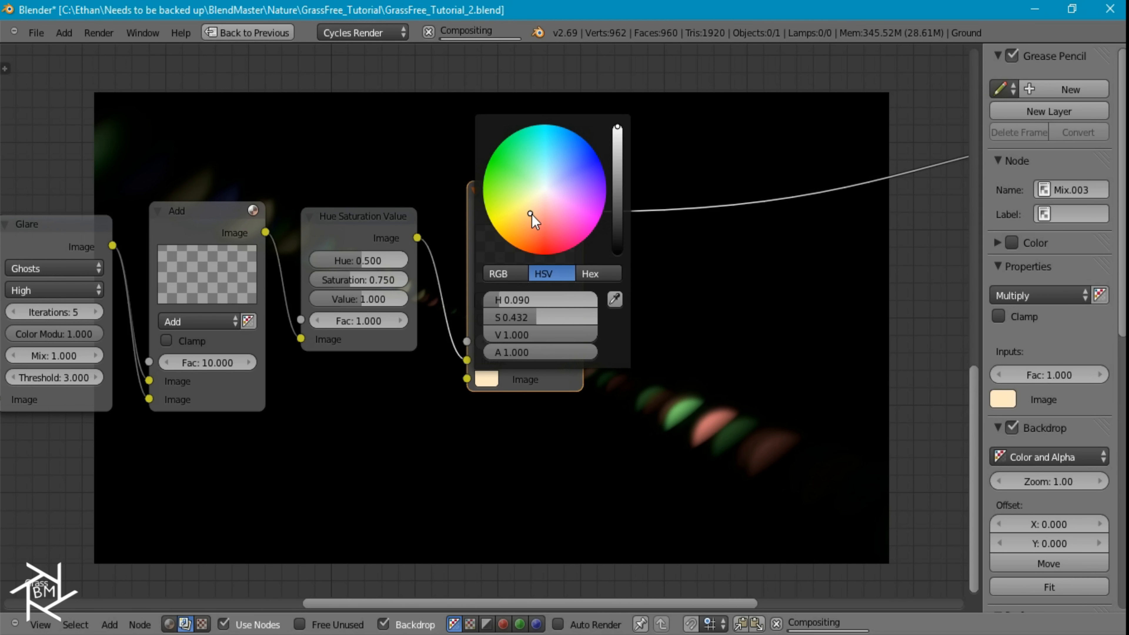
left_click(527, 239)
left_click(525, 245)
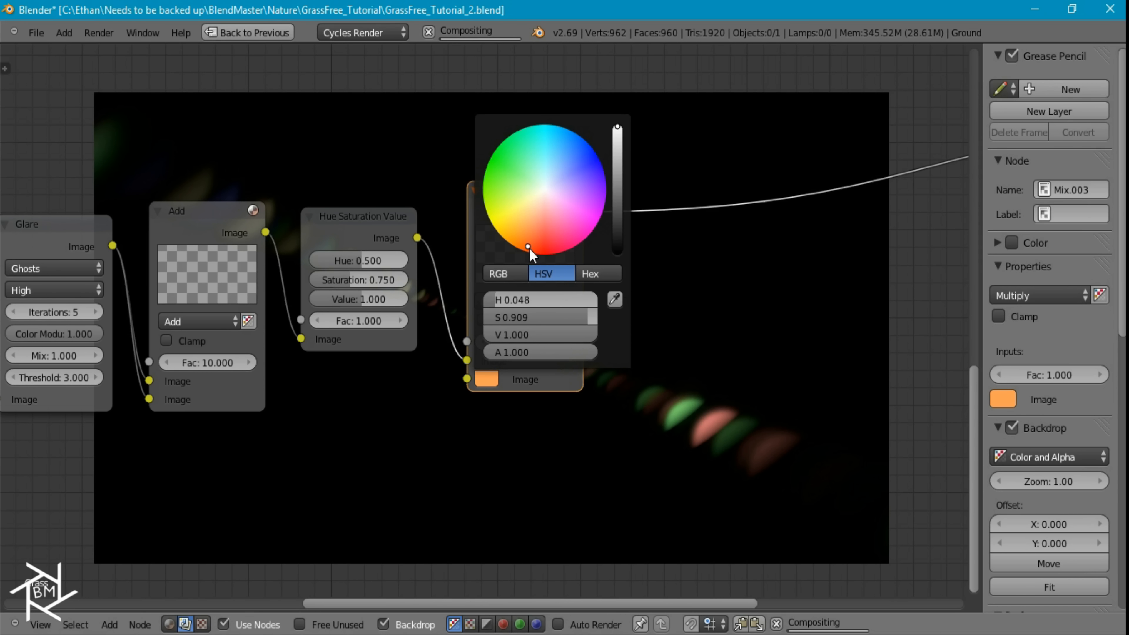
middle_click_drag(790, 357, 748, 419)
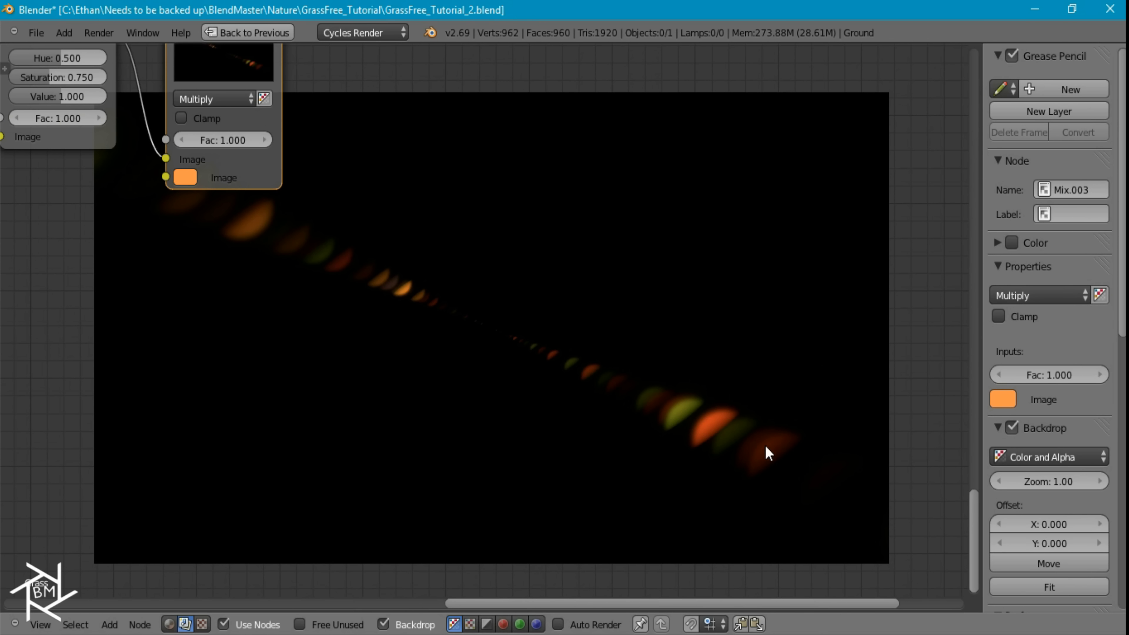
Duplicate the vignette's Blur node below the Glare and connect the Sun Render Layers image to its image input
middle_click_drag(438, 273, 753, 319)
scroll(353, 318, "down", 7)
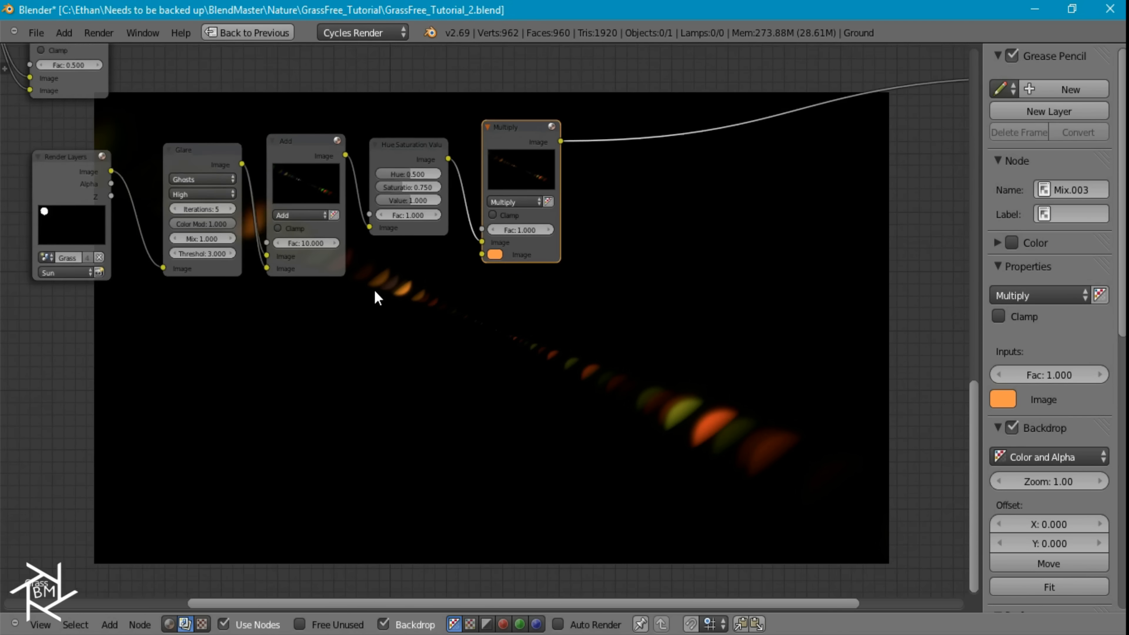
scroll(285, 285, "down", 2)
left_click(117, 129)
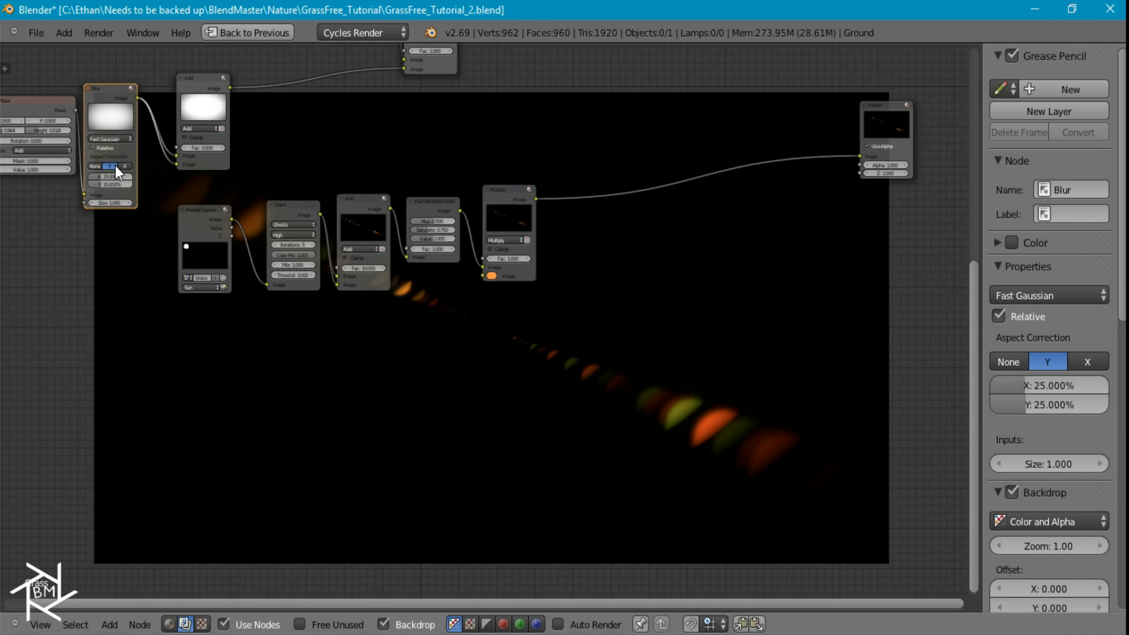
key("shift+d")
left_click(316, 405)
left_click_drag(228, 219, 268, 419)
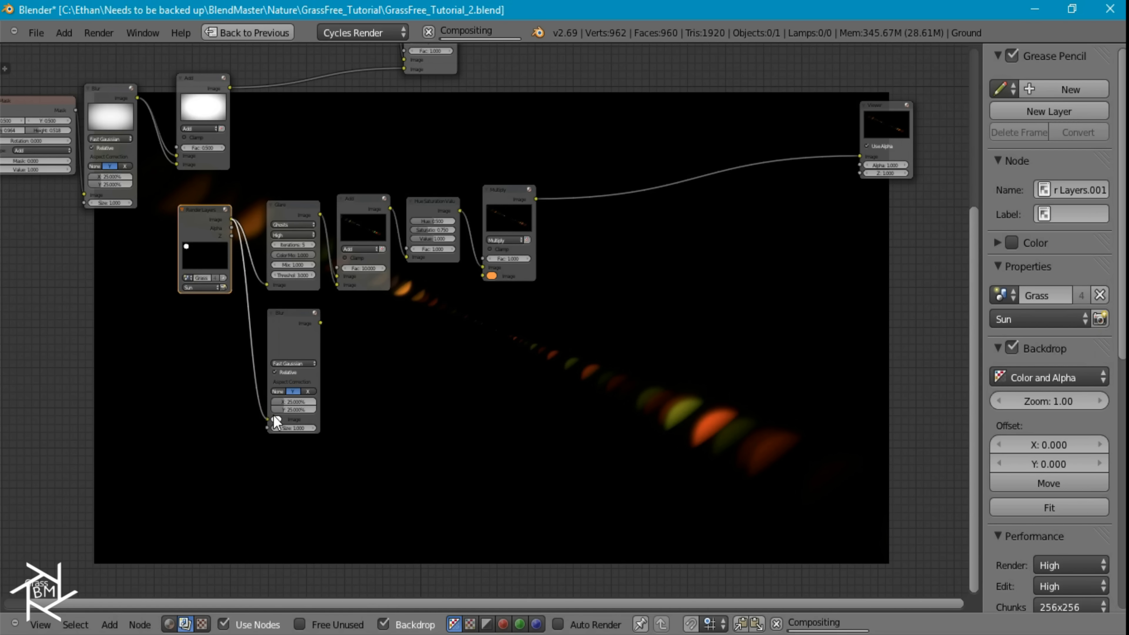
Preview the duplicated Blur node in the Viewer and set its X and Y blur to 2%
left_click(304, 330, "ctrl+shift")
left_click(296, 399)
type("2")
key("Tab")
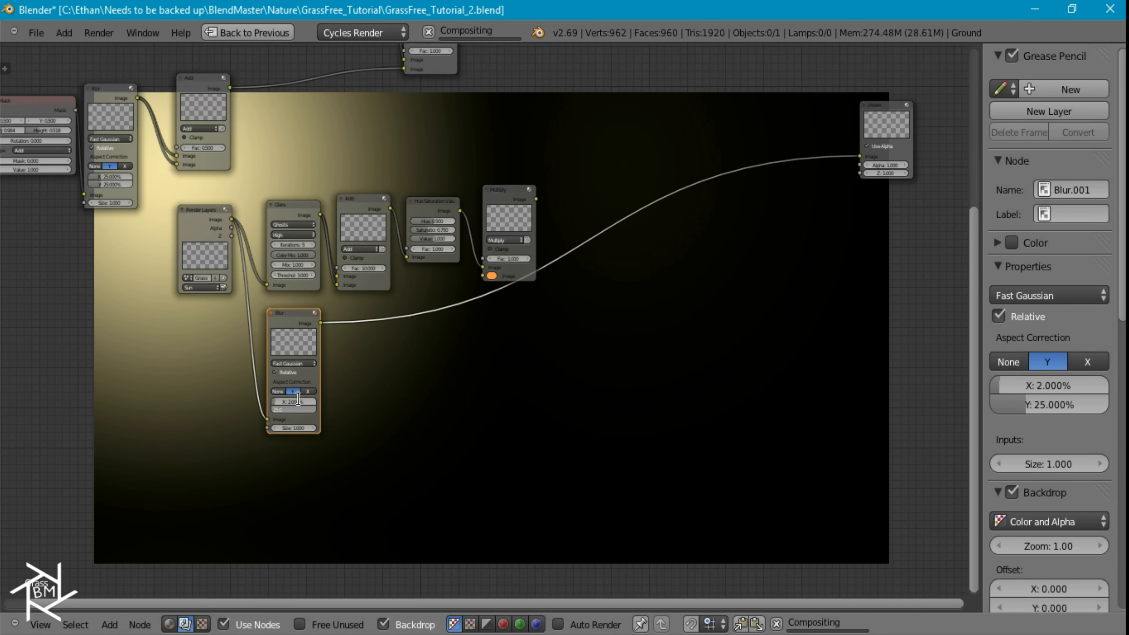
type("2")
key("Return")
Duplicate the orange Multiply node and insert the copy between the Sun's Blur node and the Viewer
scroll(331, 346, "up", 1)
scroll(332, 345, "up", 4)
middle_click_drag(232, 334, 225, 304)
left_click(535, 108)
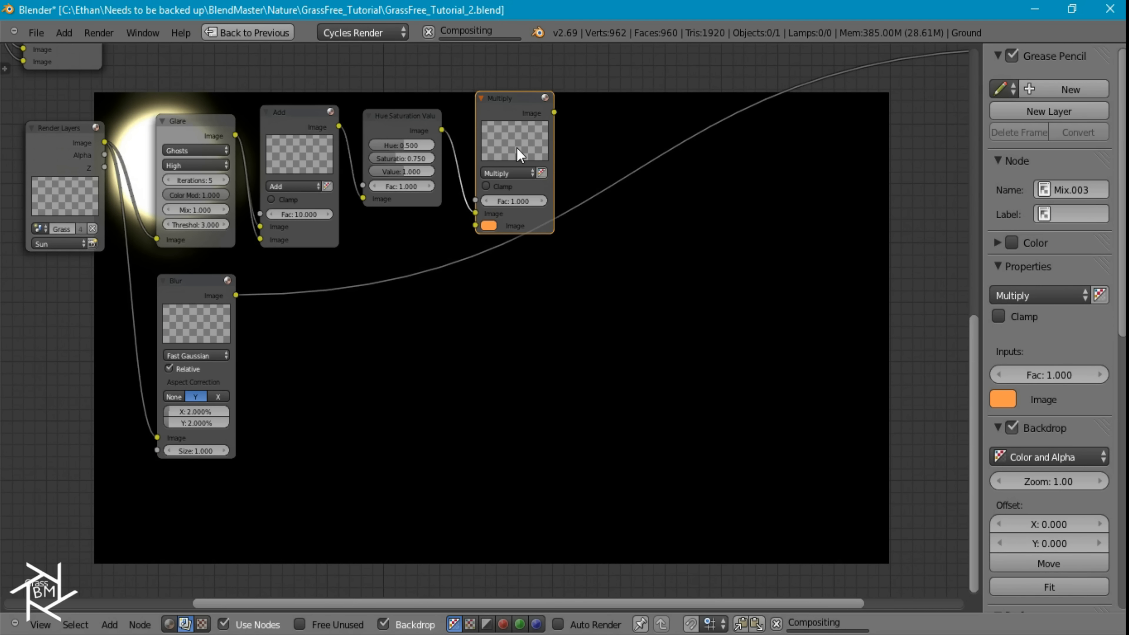
key("shift+d")
left_click(327, 389)
Try a saturation of 0.75 for the orange tint on the Multiply node that follows the Sun's Blur
scroll(366, 392, "up", 3)
middle_click_drag(407, 345, 556, 145)
scroll(441, 201, "up", 4)
left_click(396, 166)
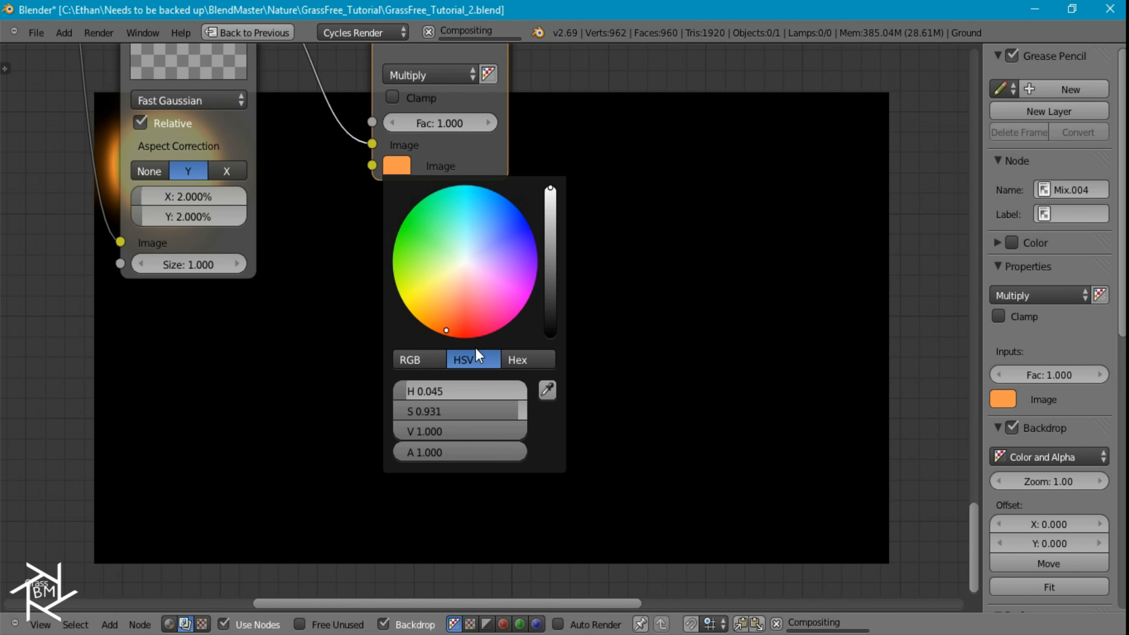
left_click(469, 412)
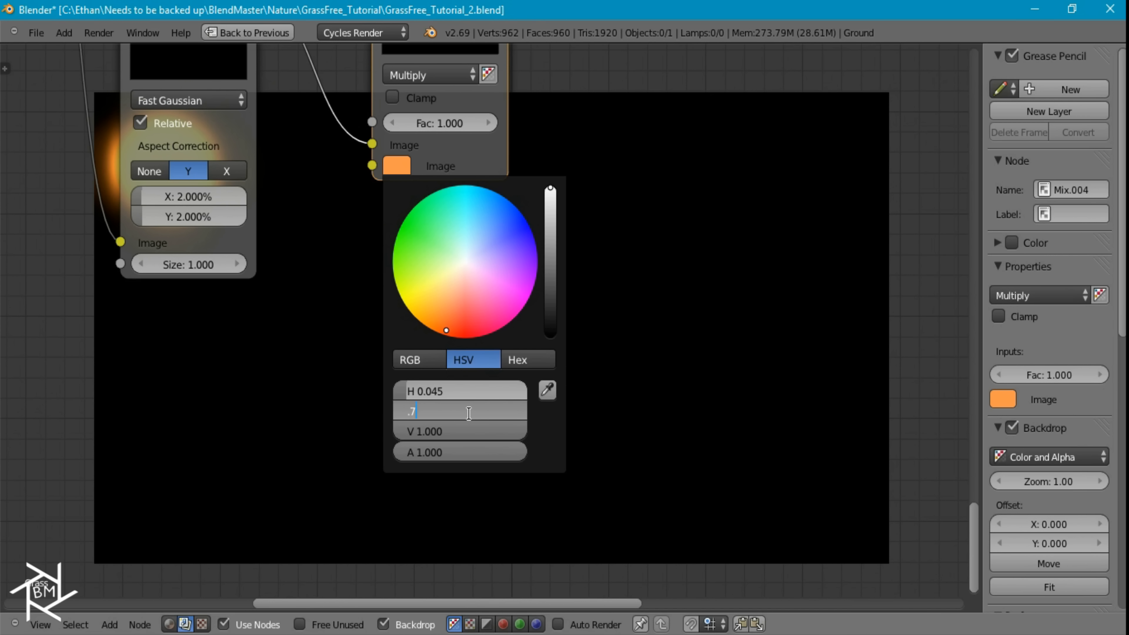
type(".7")
key("Return")
Set the tint saturation of the Multiply node after the Sun's Blur to 0.5
middle_click_drag(646, 395, 797, 511)
left_click(558, 272)
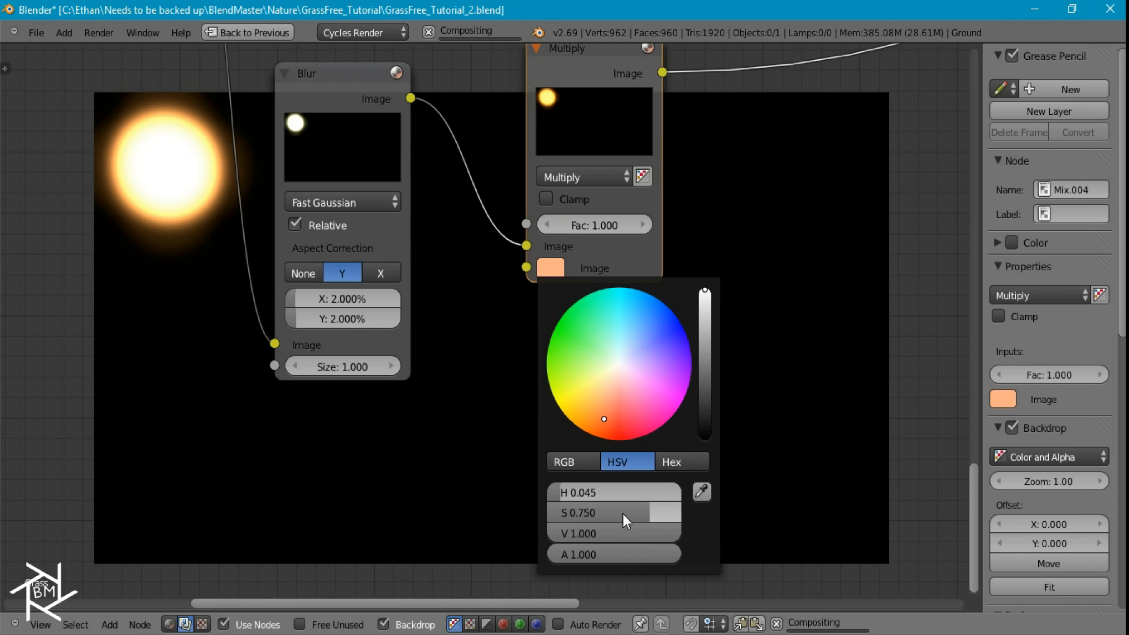
left_click(624, 512)
type(".3")
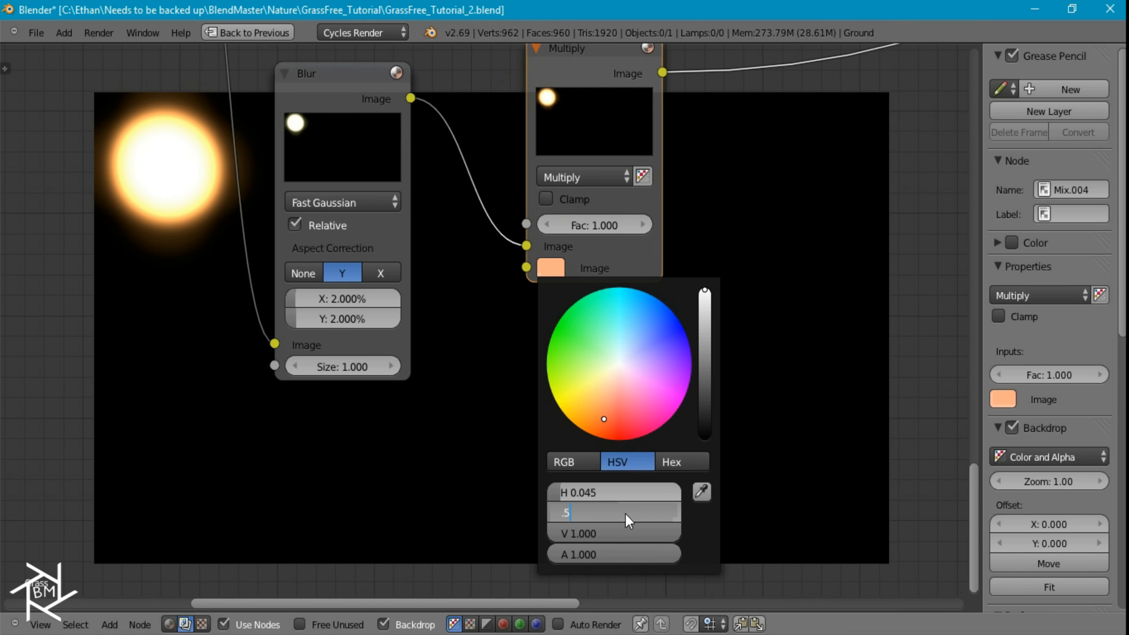
key("Return")
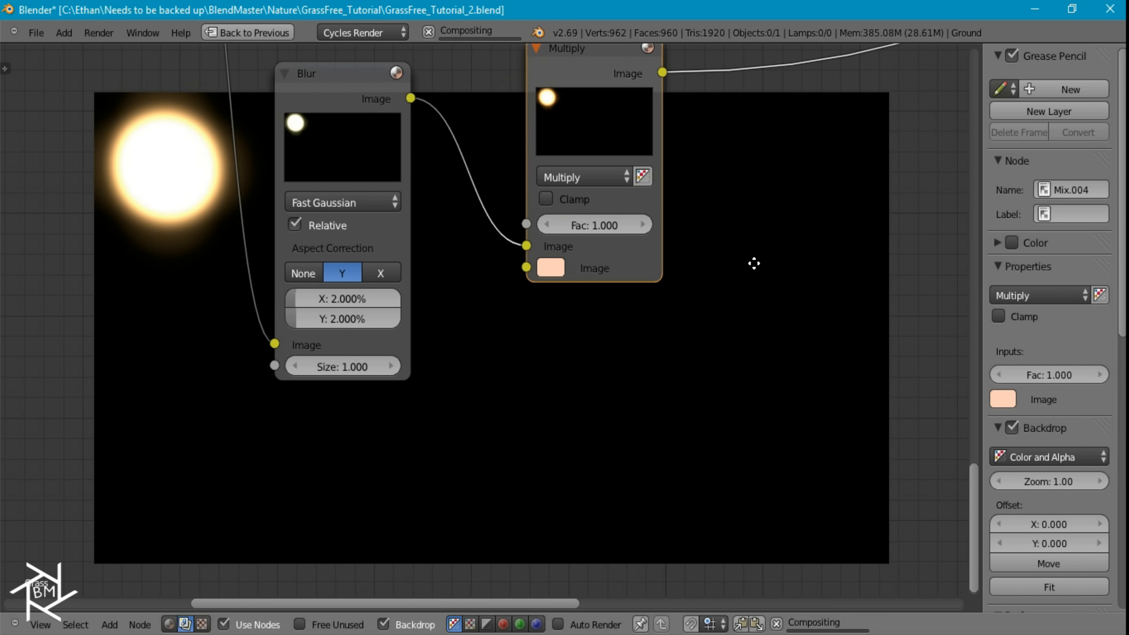
Duplicate the orange Multiply before the Viewer, set the copy to Add, and combine the tinted ghosts with the tinted glow
middle_click_drag(754, 263, 517, 476)
scroll(629, 297, "down", 3)
middle_click_drag(643, 272, 546, 307)
left_click(529, 152)
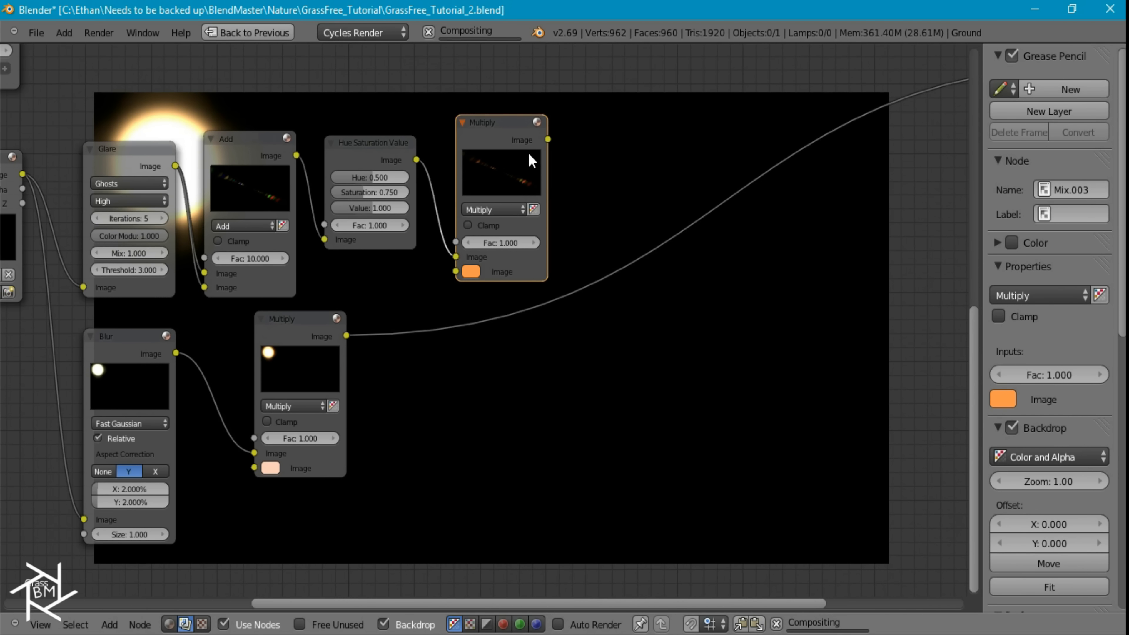
key("shift+d")
left_click(628, 198)
left_click(633, 229)
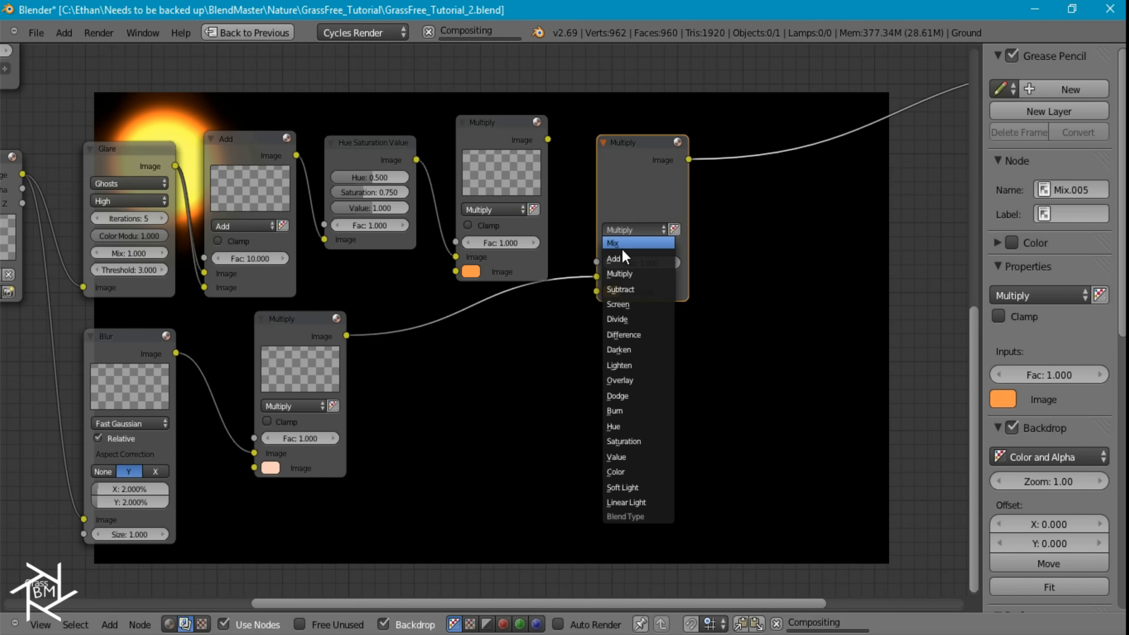
left_click(623, 259)
left_click_drag(548, 139, 597, 277)
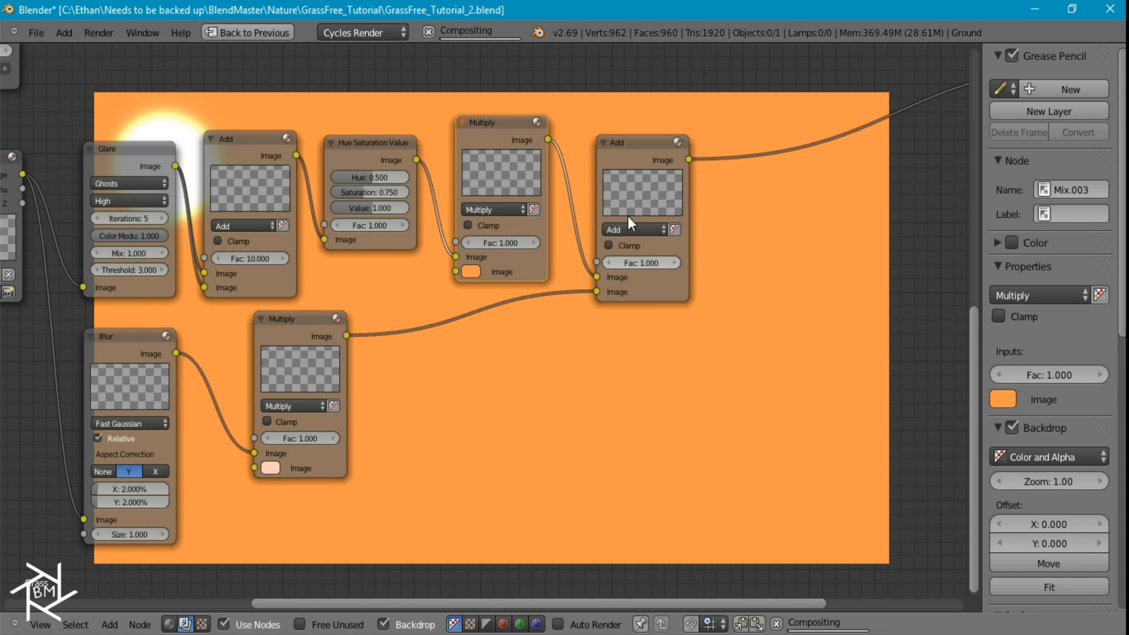
Duplicate the Add node before the Viewer and connect the graded vignette Multiply output to the copy's first image input
middle_click_drag(665, 318, 446, 479)
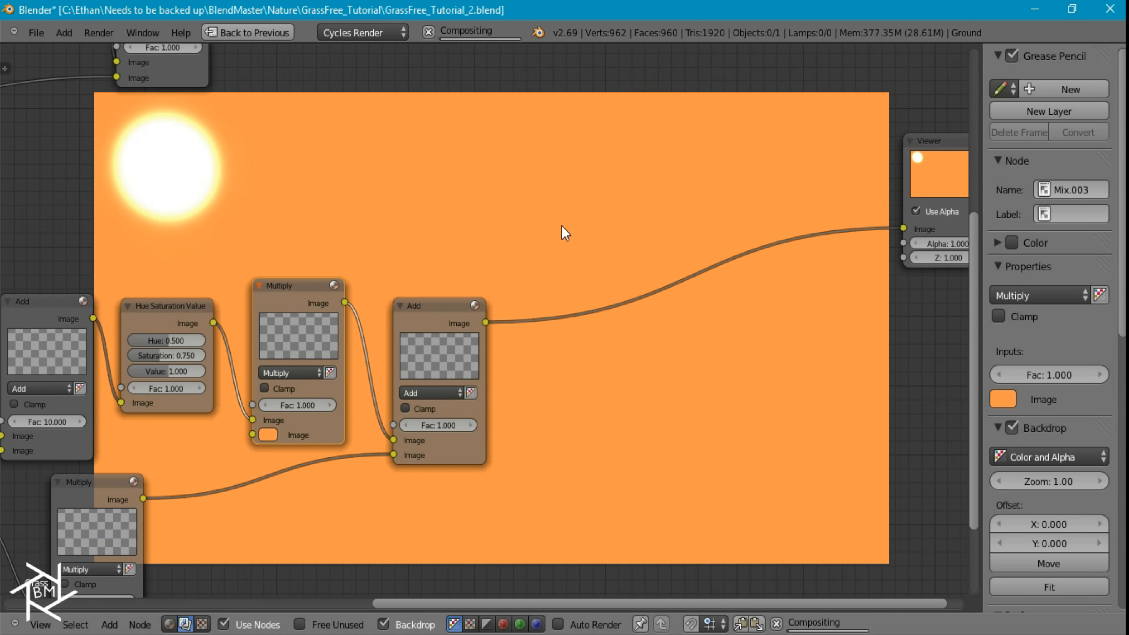
middle_click_drag(549, 353, 508, 369)
left_click(391, 378)
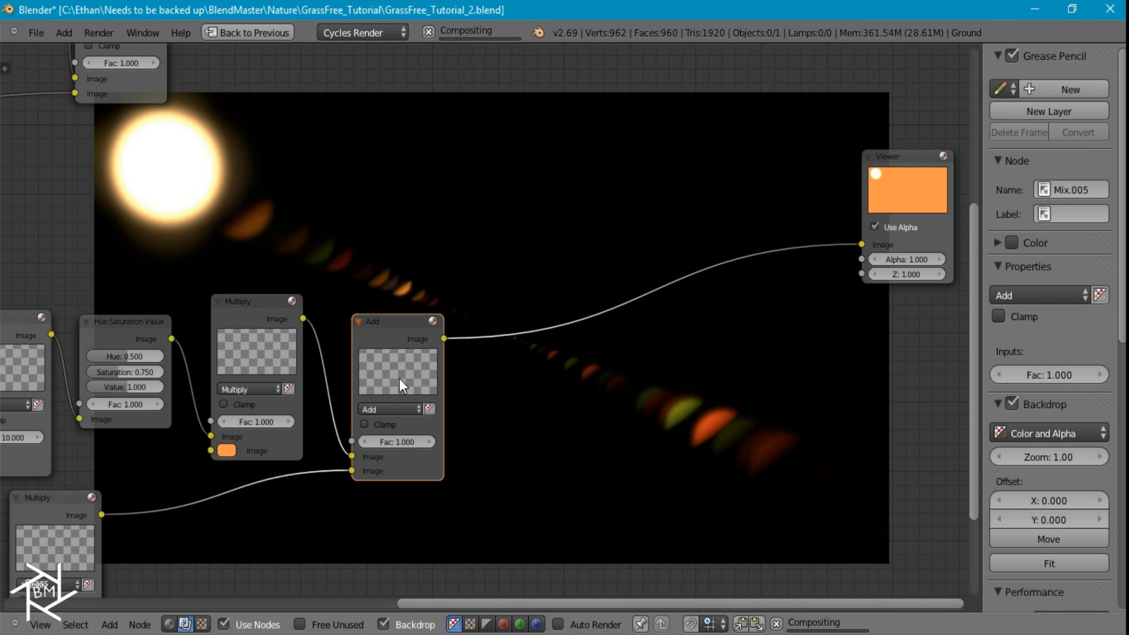
key("shift+d")
left_click(644, 233)
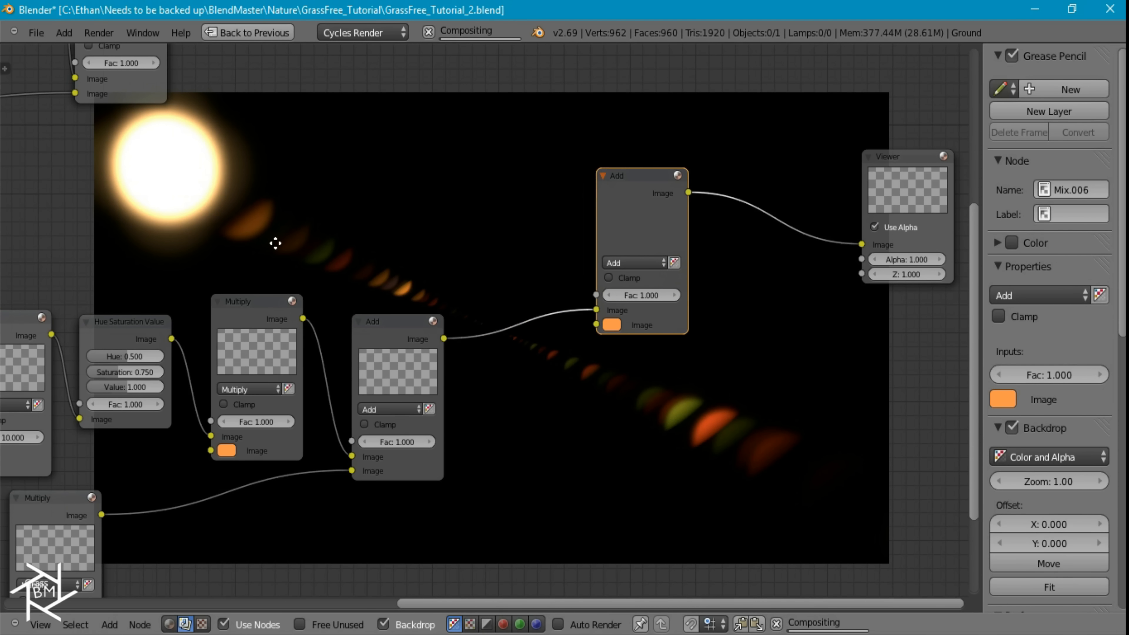
scroll(256, 194, "down", 2)
middle_click_drag(284, 179, 291, 251)
left_click_drag(243, 192, 584, 470)
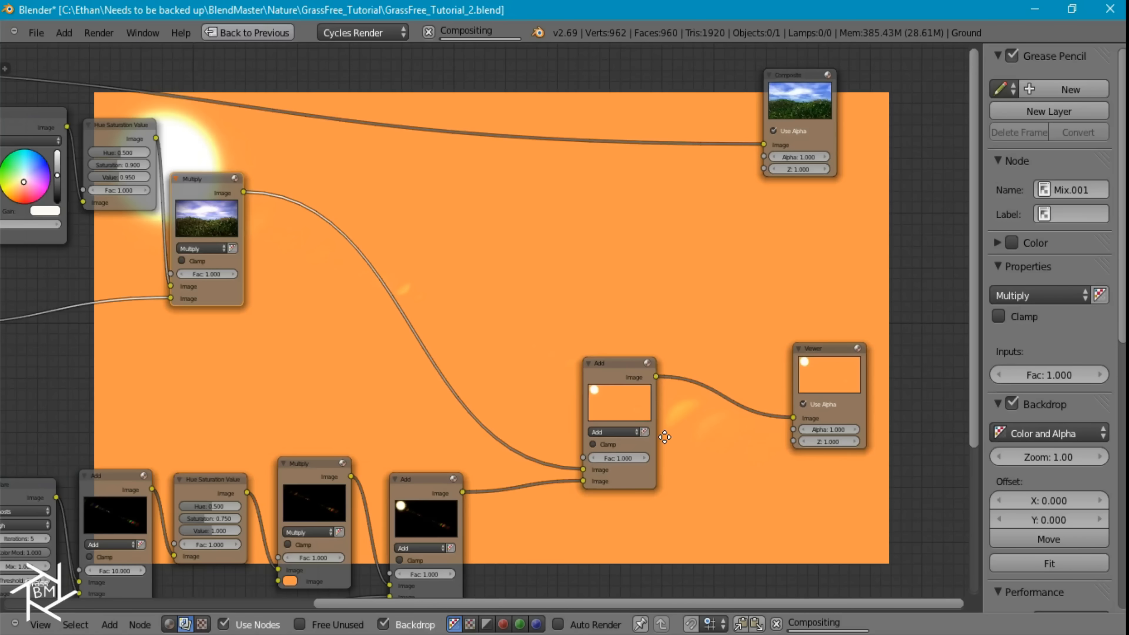
Move the two Add nodes to make room after the orange Multiply node
middle_click_drag(645, 493, 592, 325)
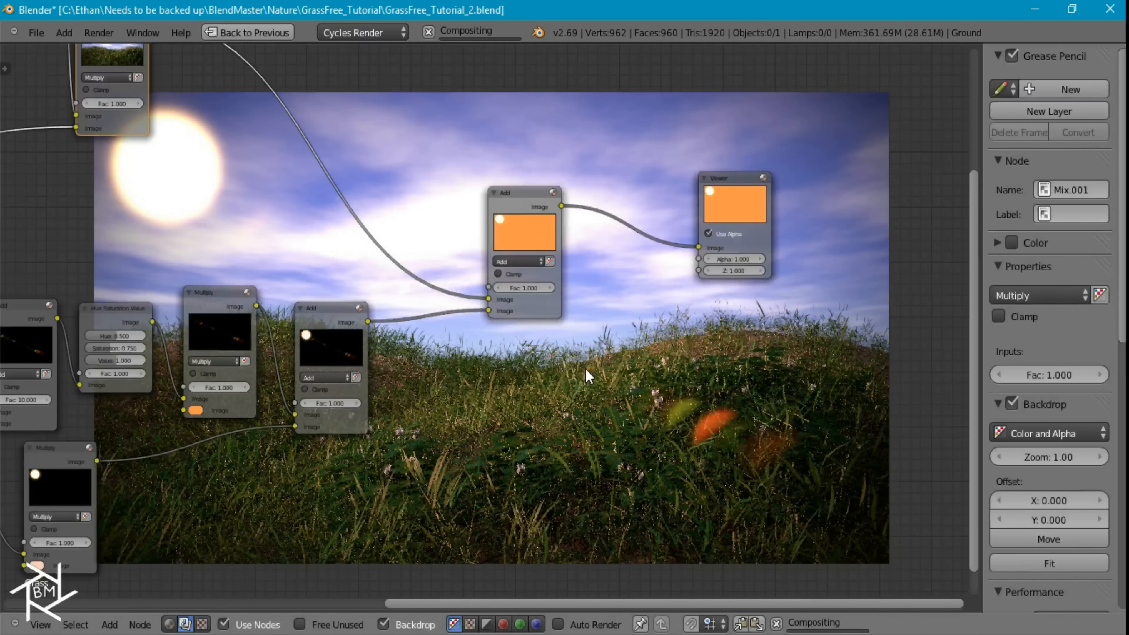
middle_click_drag(544, 325, 304, 235)
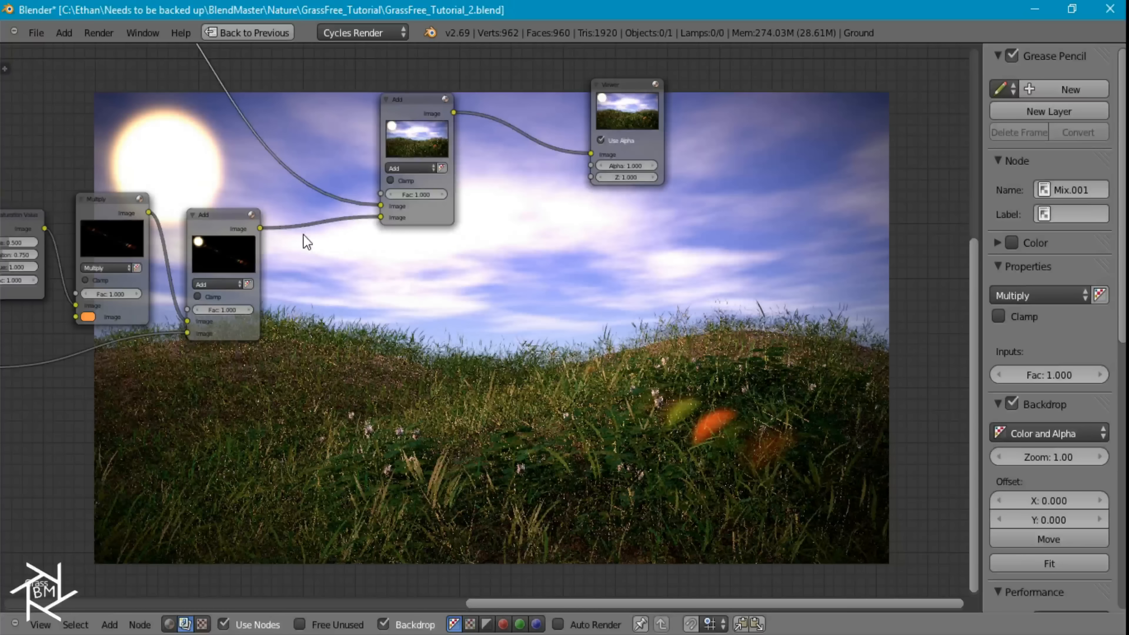
left_click_drag(240, 247, 329, 333)
left_click_drag(413, 135, 515, 164)
left_click_drag(349, 329, 412, 336)
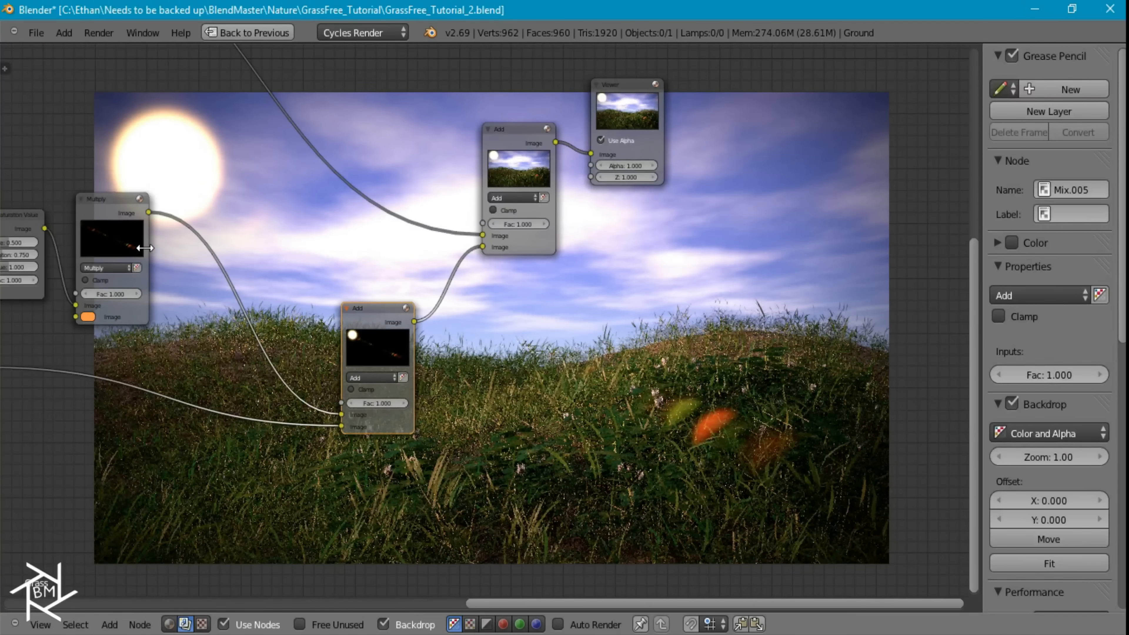
Insert a Lens Distortion node with 0.5 dispersion between the orange Multiply and the following Add node
scroll(340, 317, "up", 2)
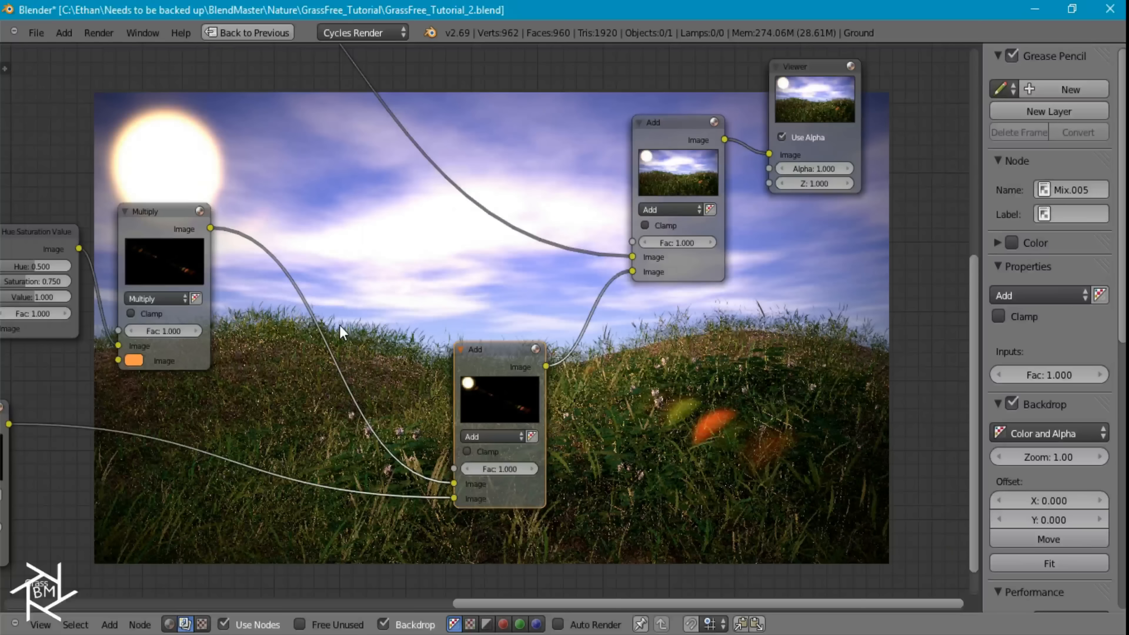
key("shift+a")
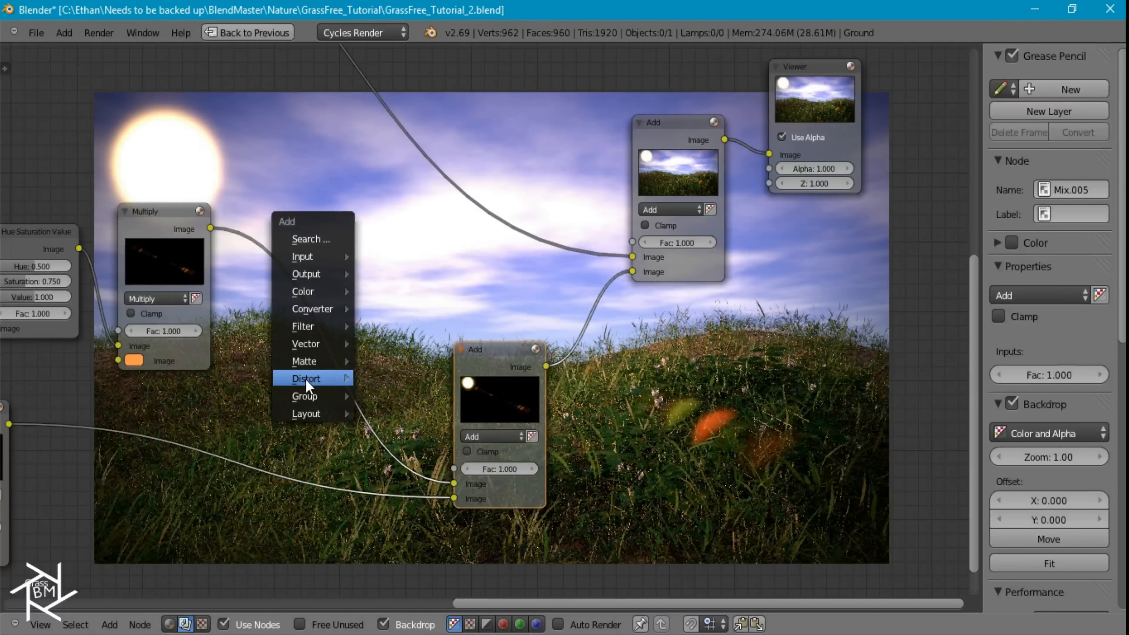
mouse_move(310, 380)
left_click(405, 399)
left_click(306, 334)
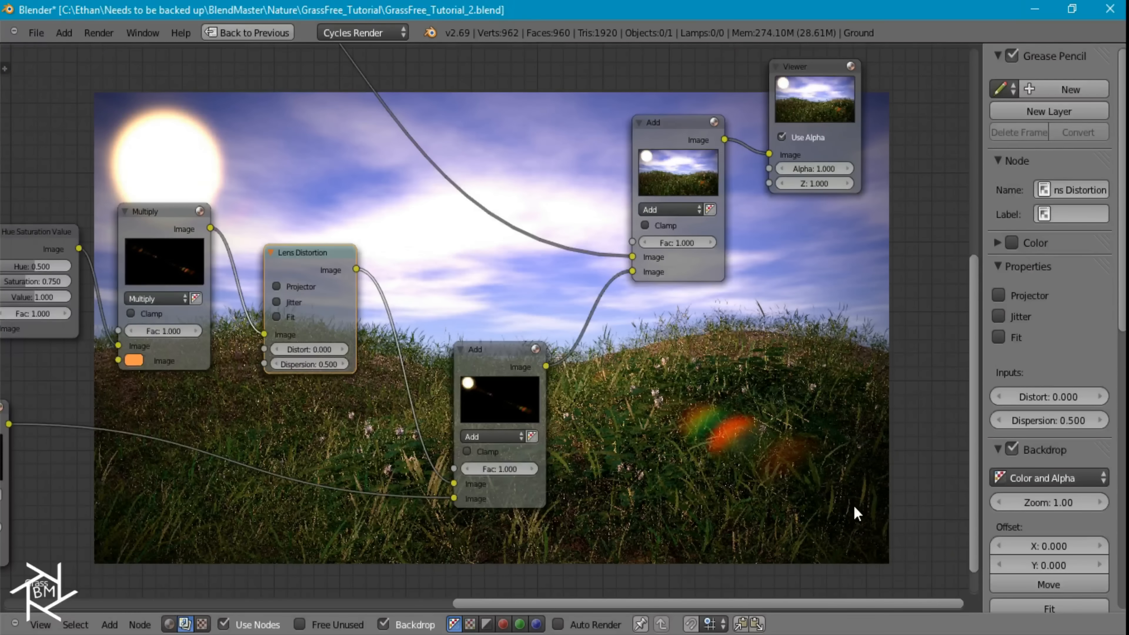
scroll(689, 424, "down", 3)
middle_click_drag(653, 349, 445, 135)
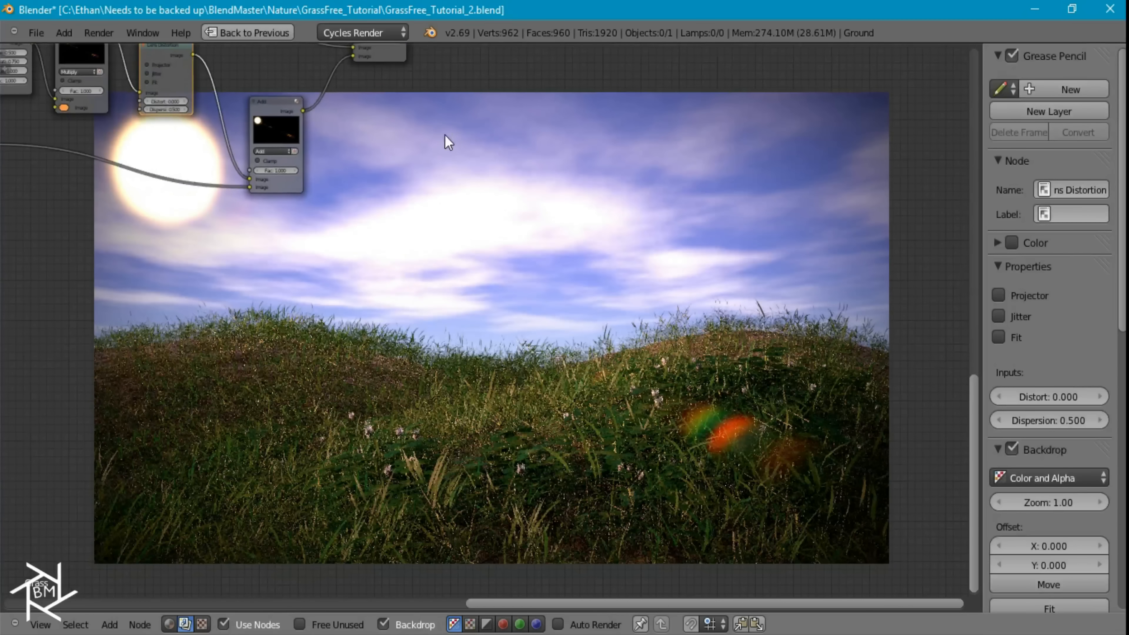
middle_click_drag(495, 306, 711, 298)
Set the factor of the Add node directly after the Glare to 50
scroll(518, 430, "up", 5)
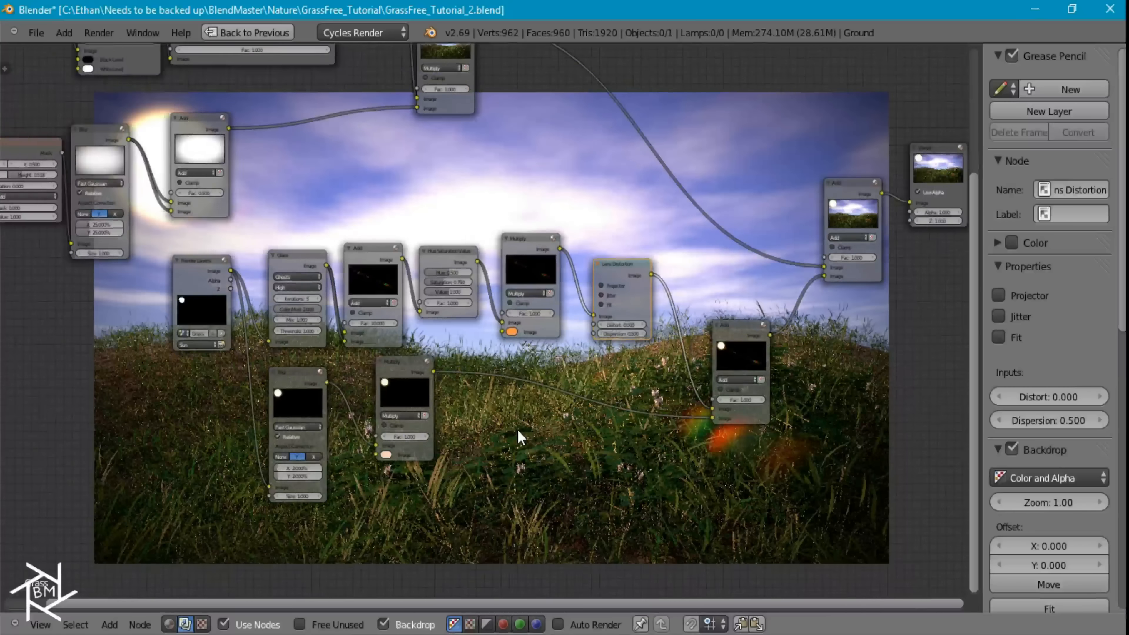
middle_click_drag(420, 451, 529, 466)
scroll(413, 351, "up", 3)
left_click(402, 349)
type("50")
key("Return")
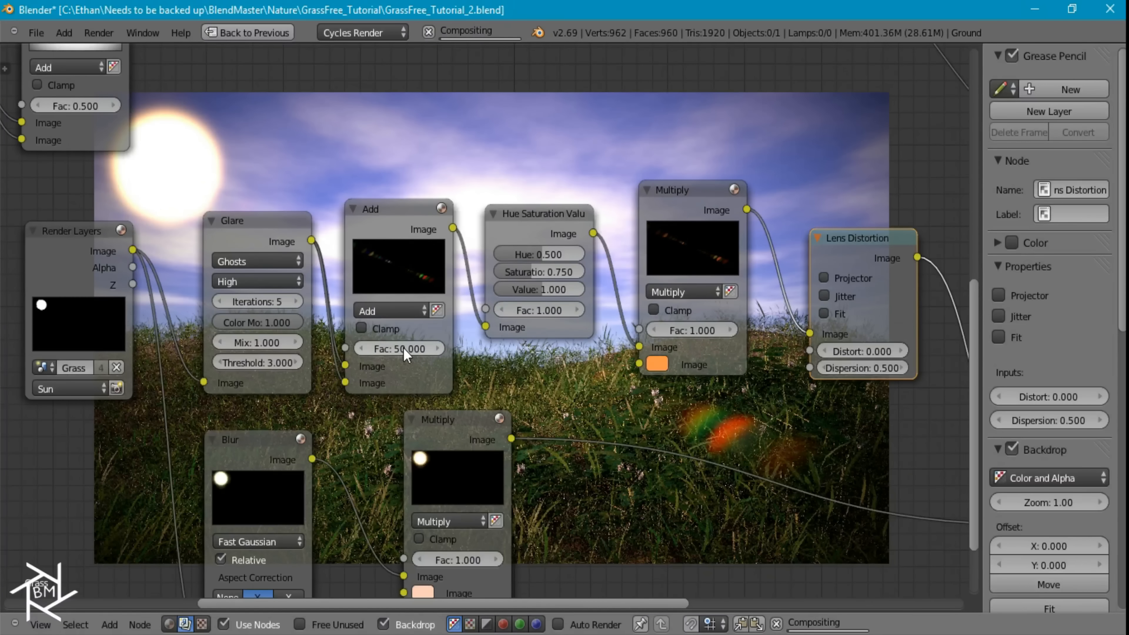
middle_click_drag(605, 352, 362, 158)
middle_click_drag(516, 372, 421, 266)
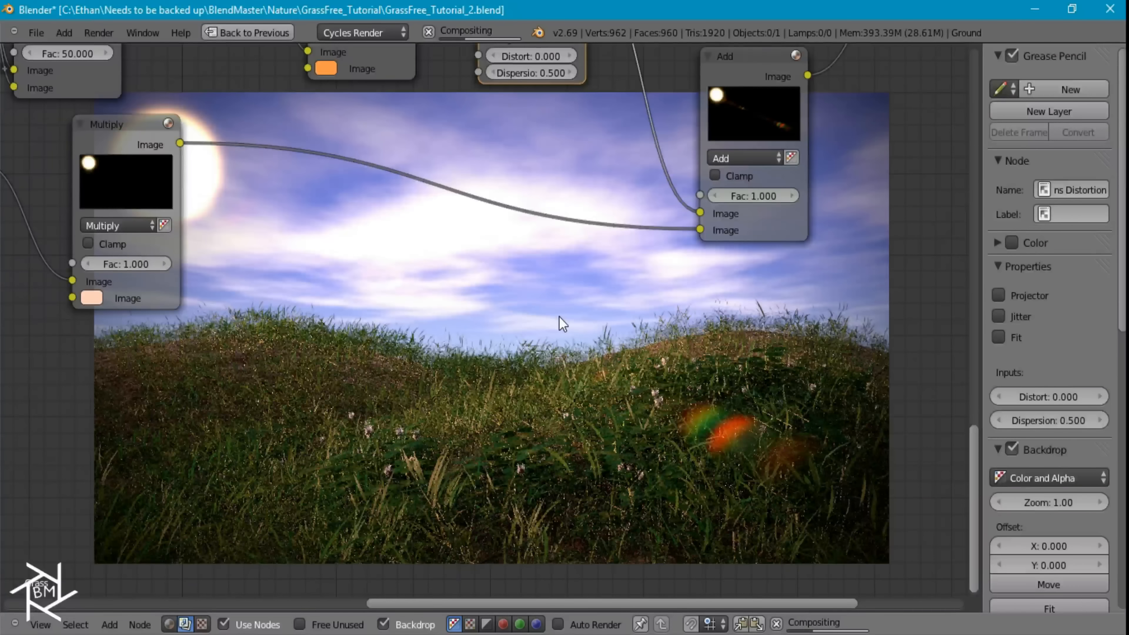
mouse_move(539, 270)
middle_mouse_down()
mouse_move(474, 201)
mouse_move(458, 234)
mouse_move(505, 285)
mouse_move(561, 403)
middle_mouse_up()
scroll(560, 399, "down", 5)
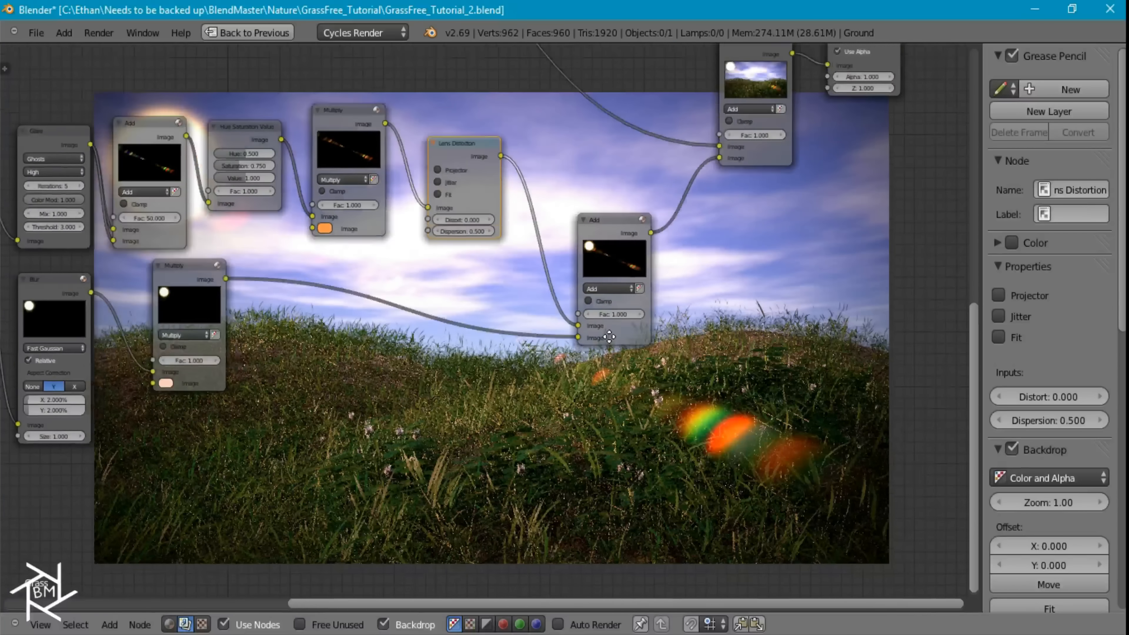
Move the Composite and Viewer nodes beside the final Add node and connect the Add output to the Composite
middle_click_drag(607, 336, 468, 578)
middle_click_drag(700, 231, 700, 273)
right_click(686, 60)
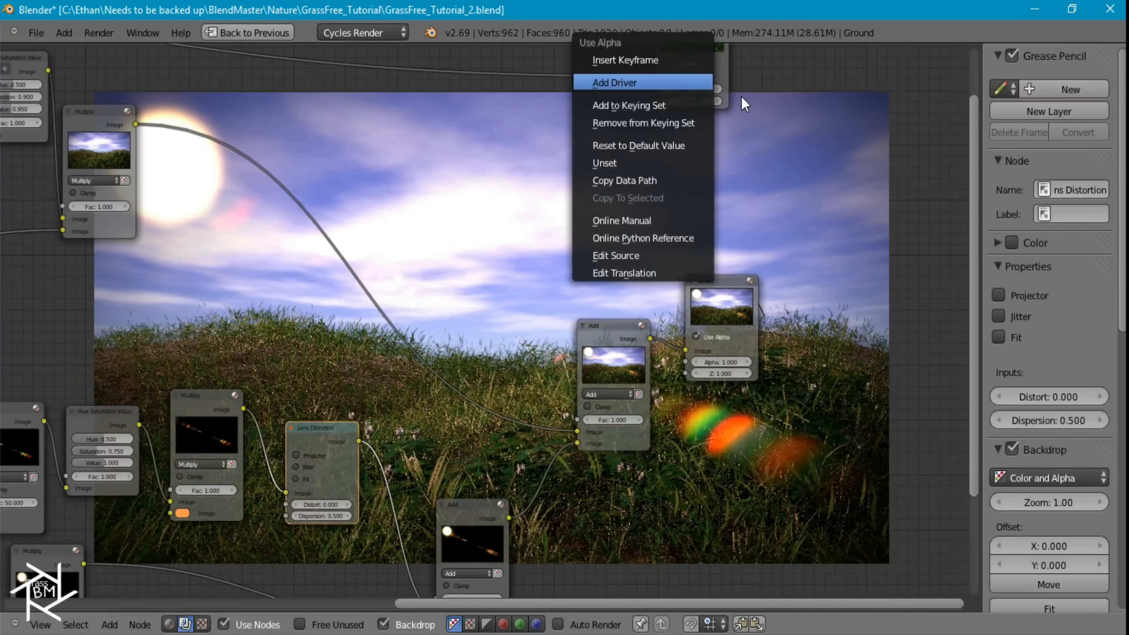
right_click(704, 61)
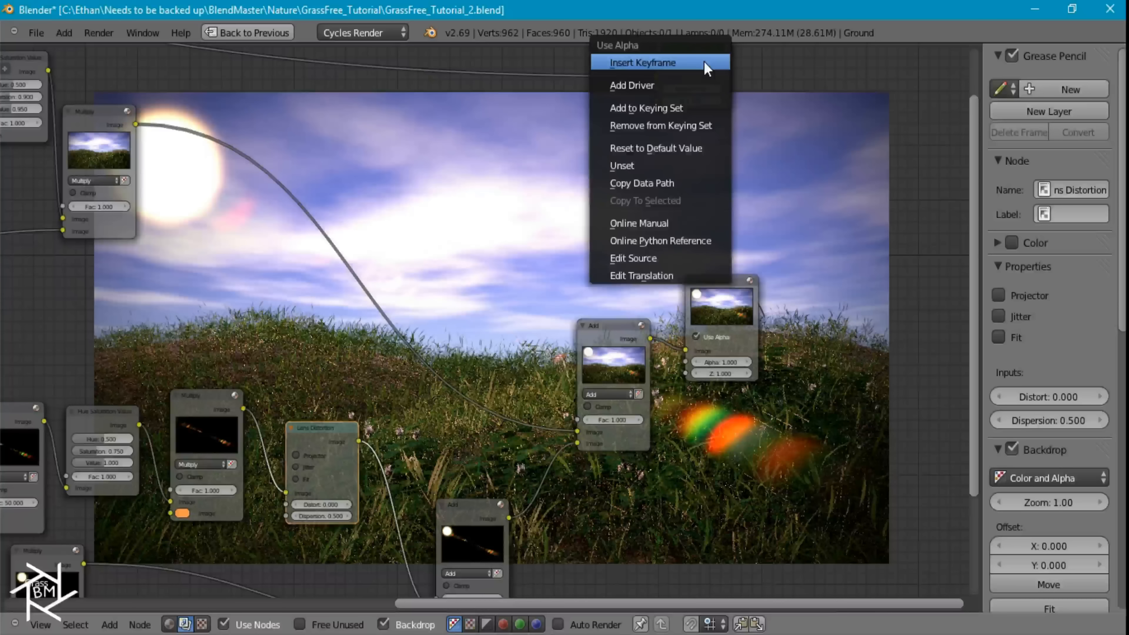
right_click(724, 68)
left_click_drag(725, 97, 796, 221)
left_click_drag(756, 335, 819, 394)
left_click_drag(650, 337, 728, 200)
scroll(251, 84, "down", 3)
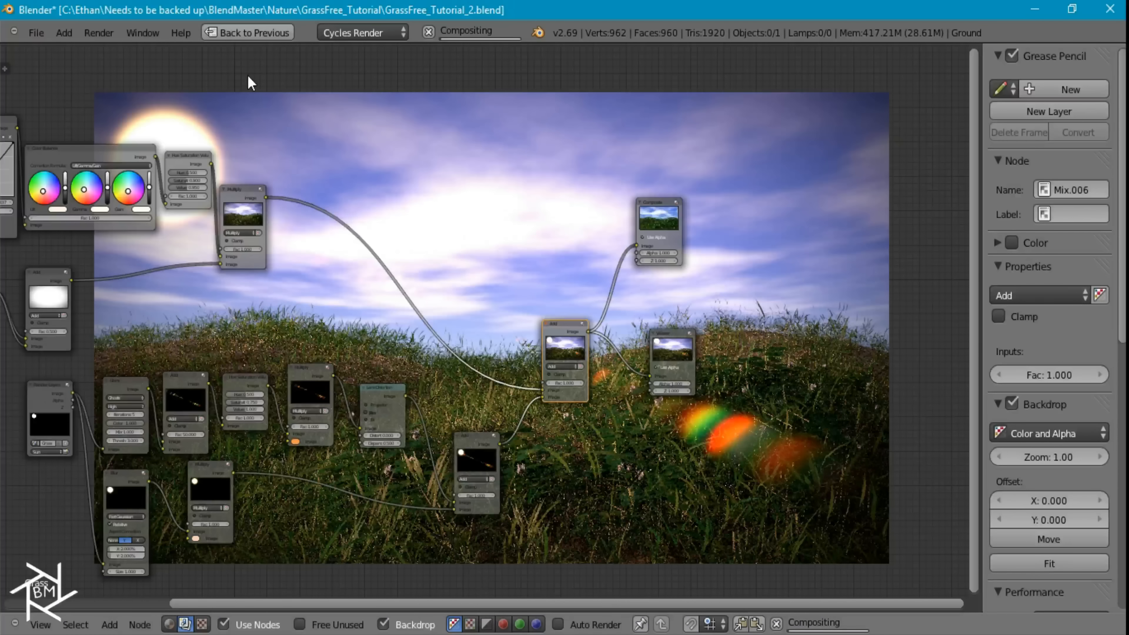
Restore the full Compositing layout from the maximized node editor and view the render result
left_click(253, 33)
middle_click_drag(304, 514, 222, 446)
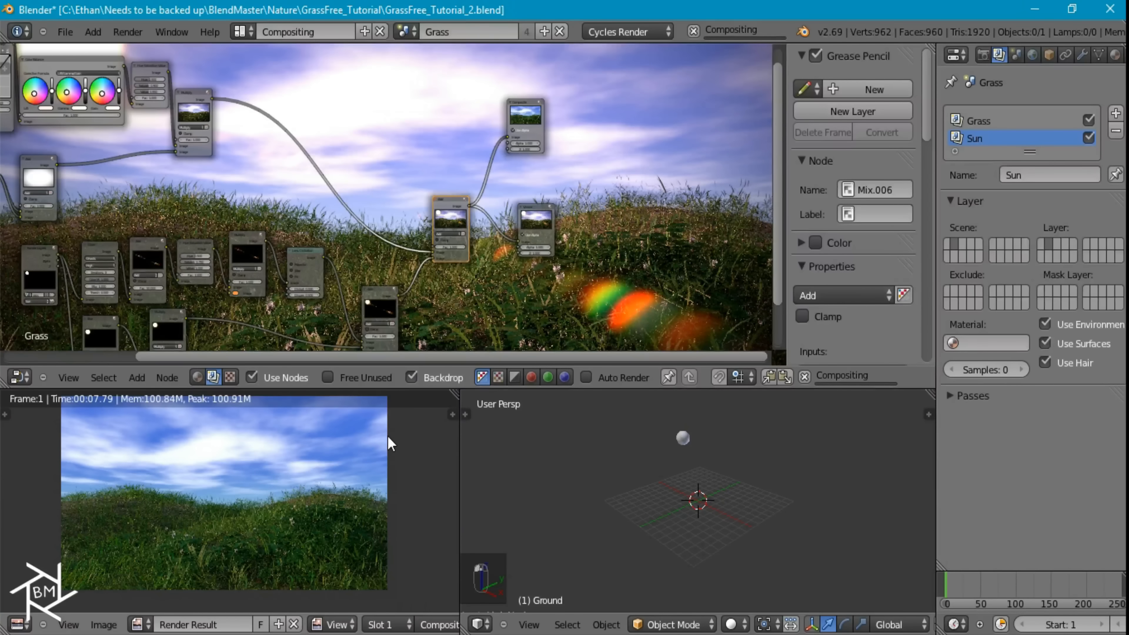
scroll(278, 501, "down", 4)
scroll(281, 494, "up", 2)
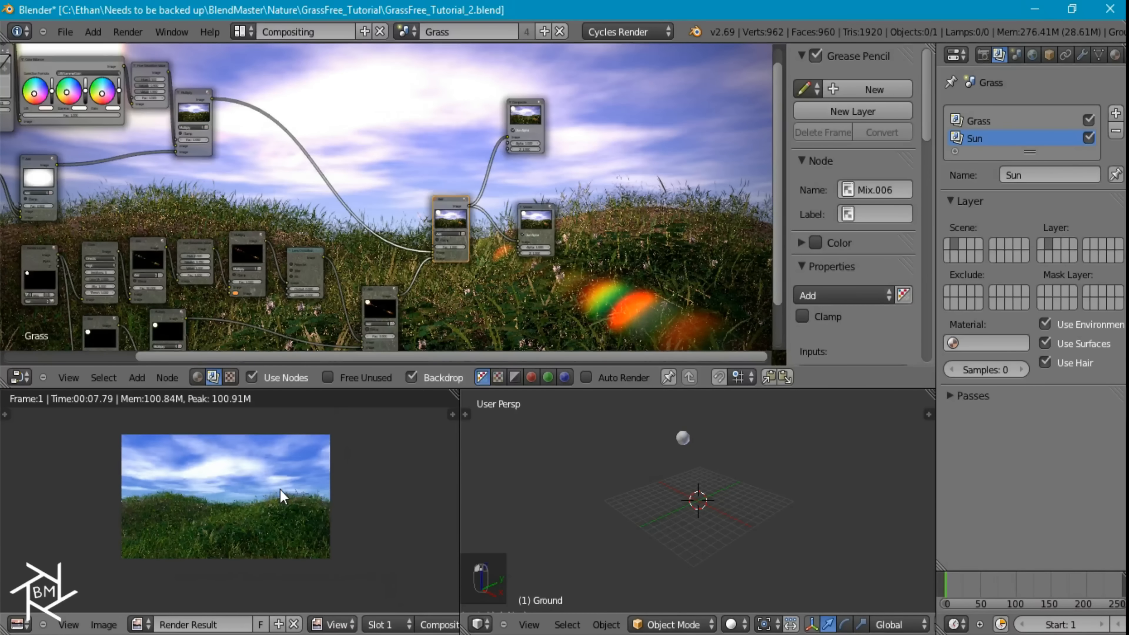
left_click(447, 216, "ctrl+shift")
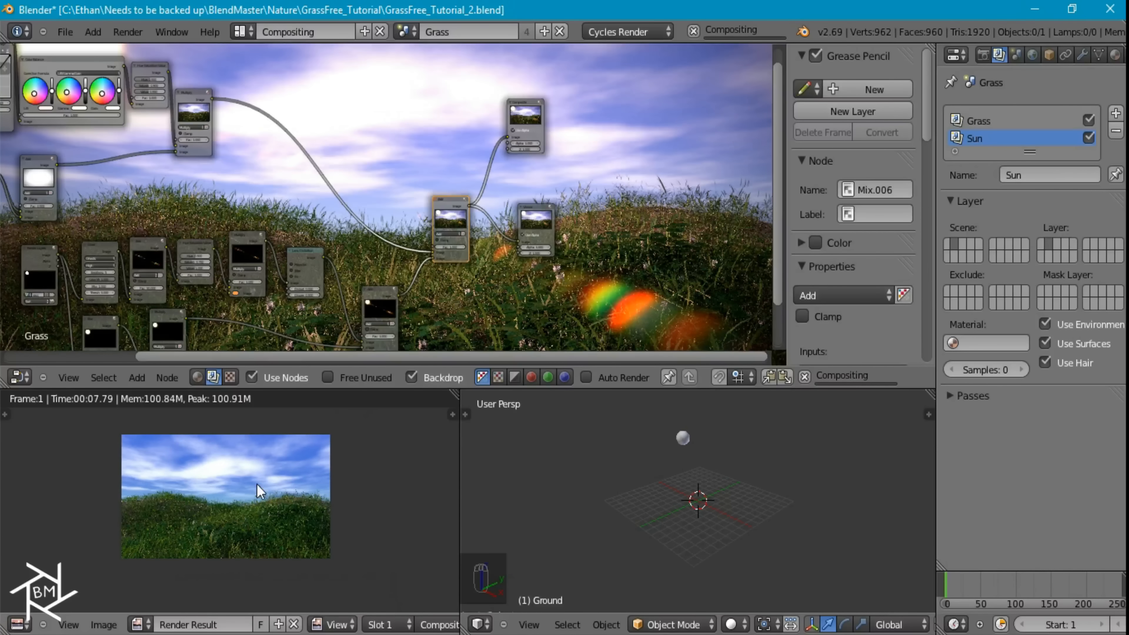
Switch to the Default screen layout and change the 3D viewport to an image editor showing the render result
key("ctrl+Right")
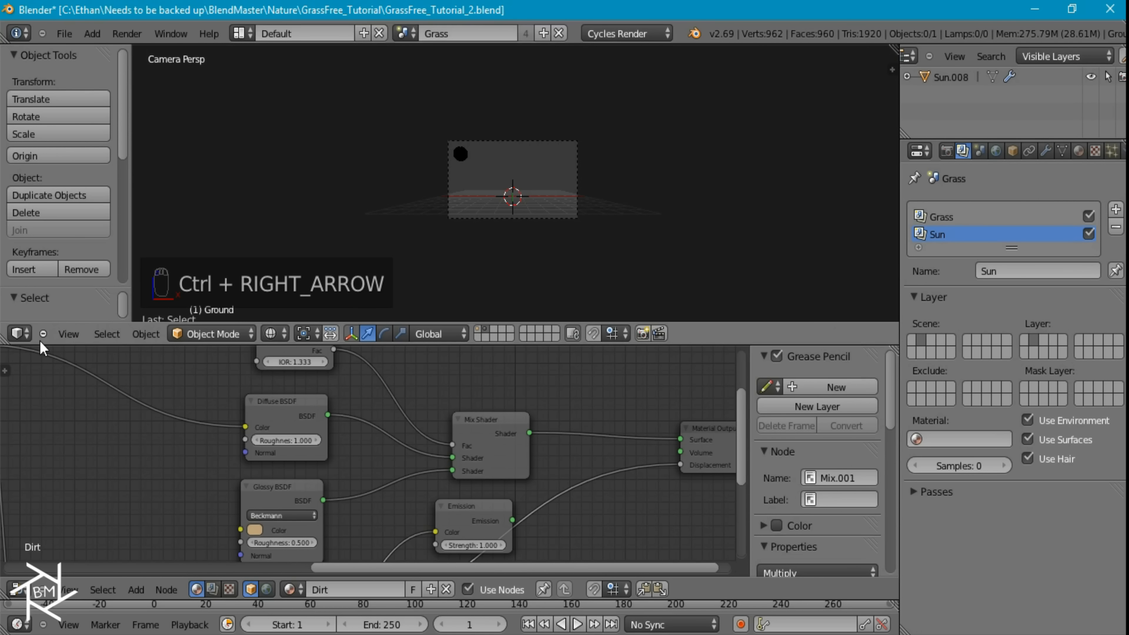
left_click(20, 333)
left_click(48, 208)
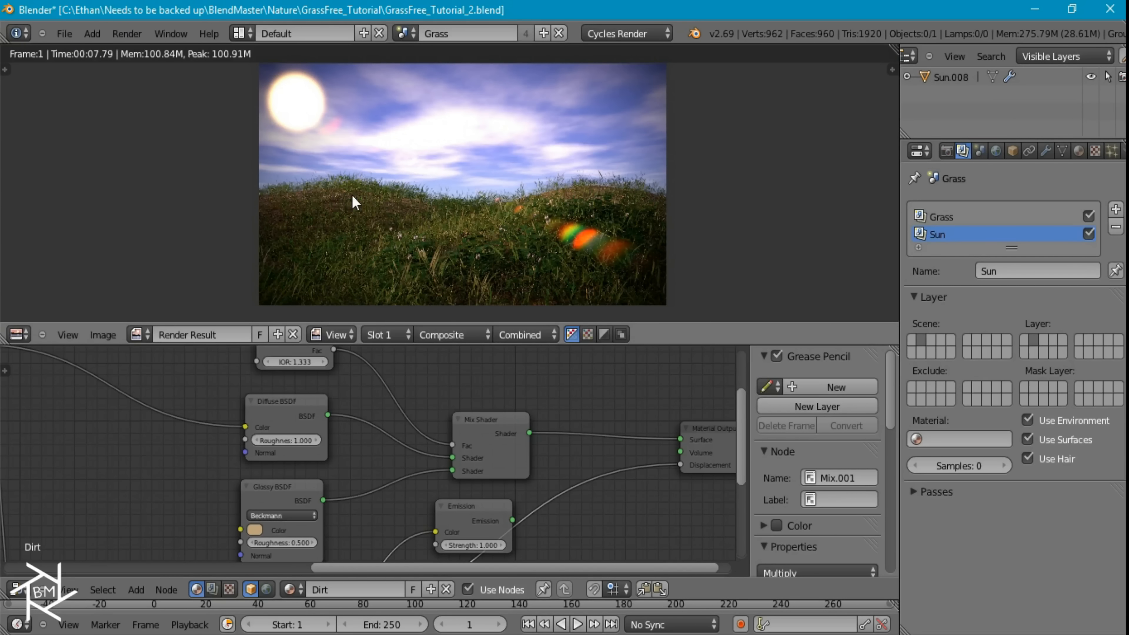
key("space")
left_click(303, 174)
Set the scene's color management render view to Film and the exposure to 1/4
left_click(980, 151)
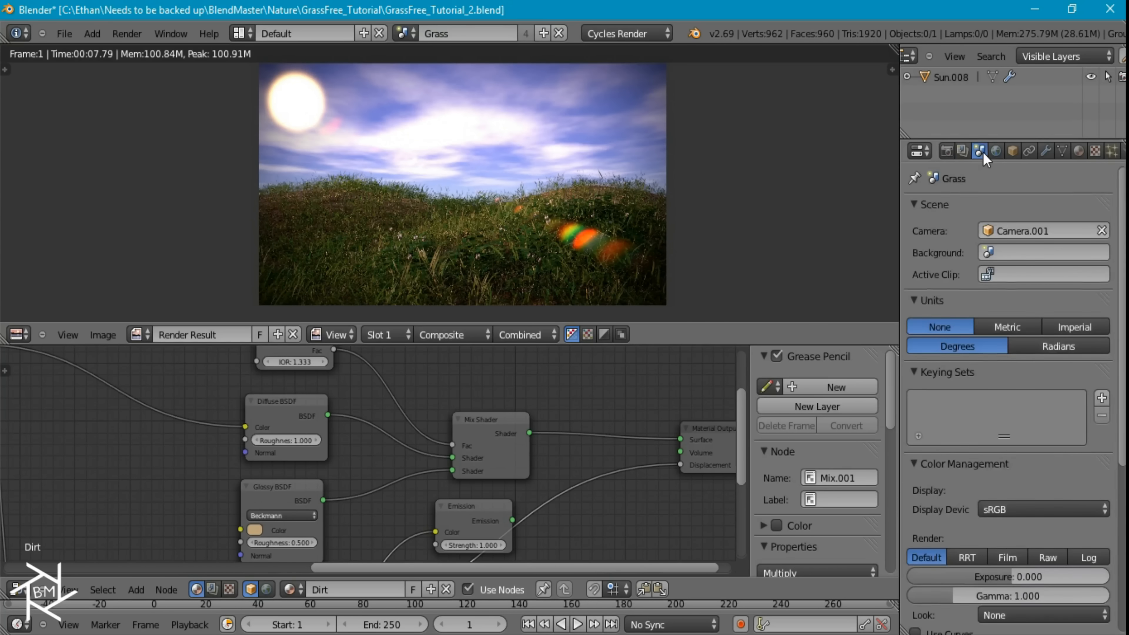
scroll(998, 395, "down", 5)
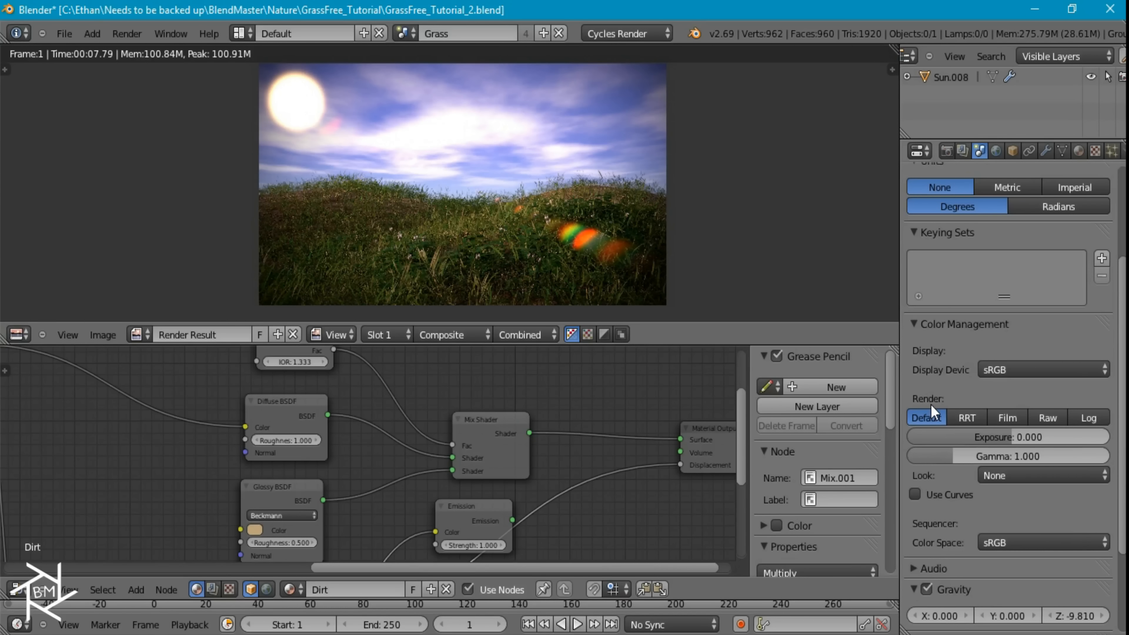
left_click(1004, 419)
left_click(999, 437)
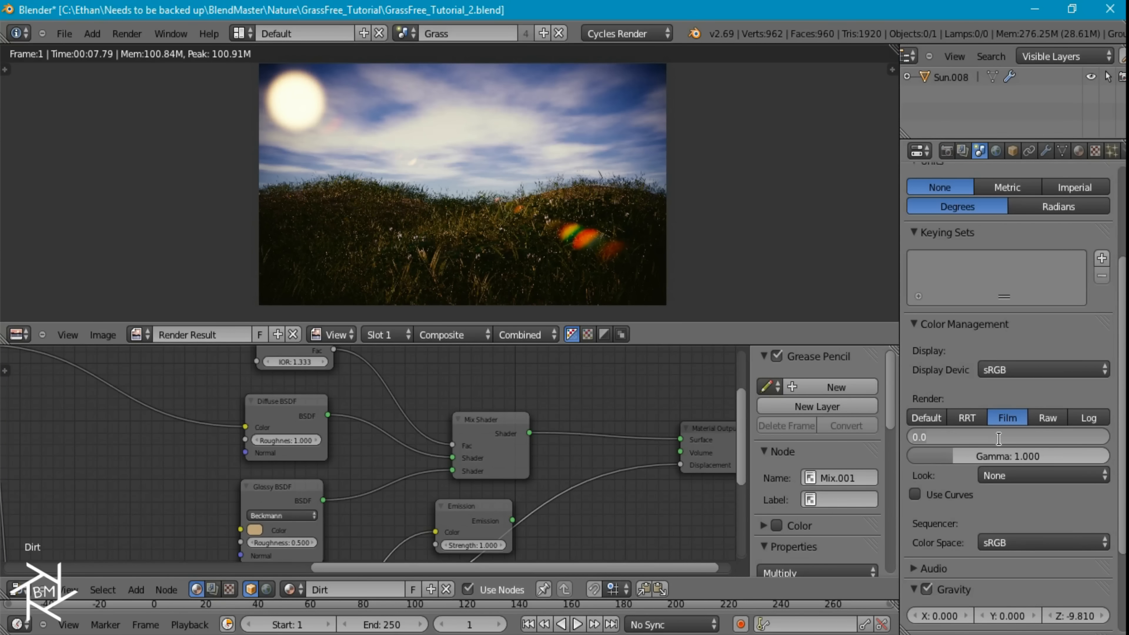
type("1/4")
key("Tab")
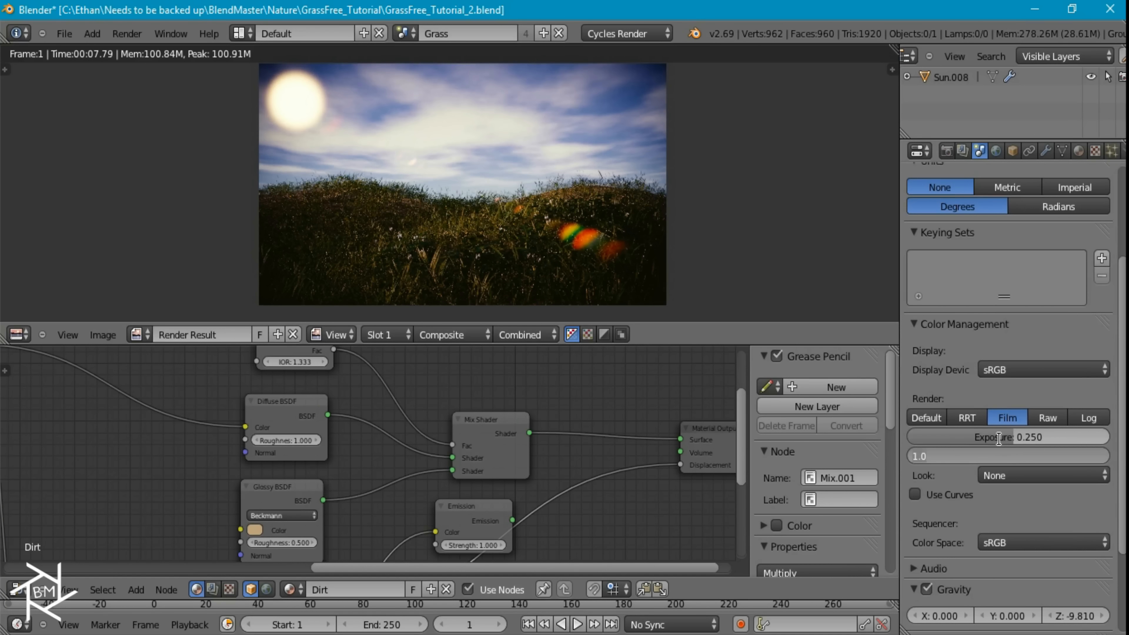
Set the color management gamma to 1.5 and check the effect on the render result
type("1.5")
key("Return")
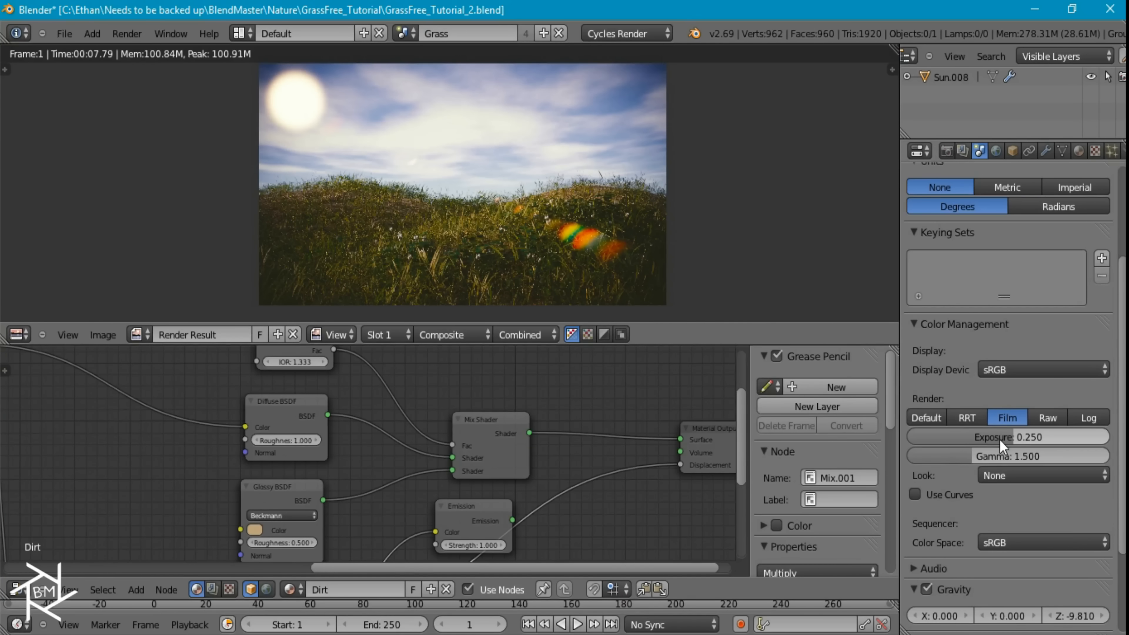
scroll(600, 177, "up", 3)
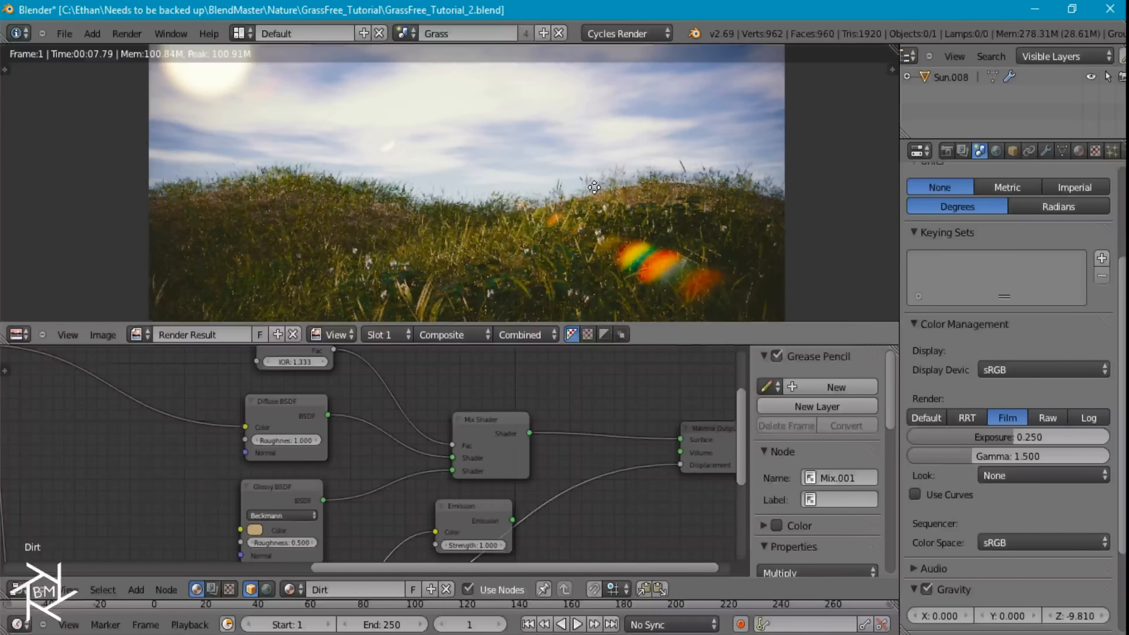
scroll(537, 138, "down", 5)
middle_click_drag(537, 126, 536, 160)
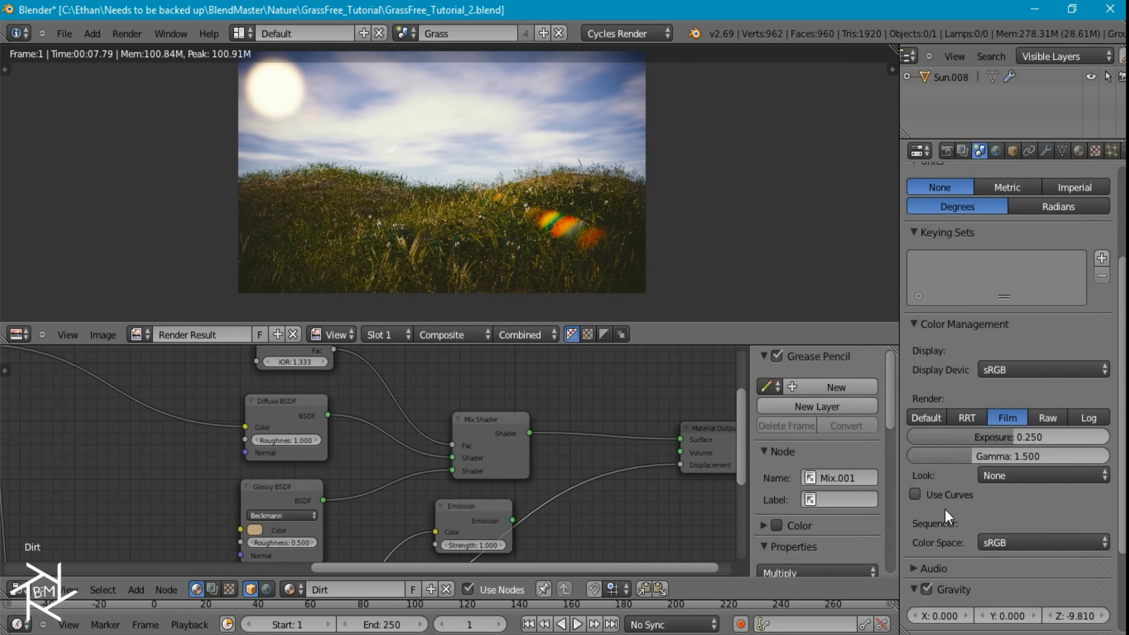
Enable color management curves, add a midpoint to the combined curve and move its white endpoint to about X 0.75, Y 1.0
left_click(916, 494)
scroll(1044, 495, "down", 4)
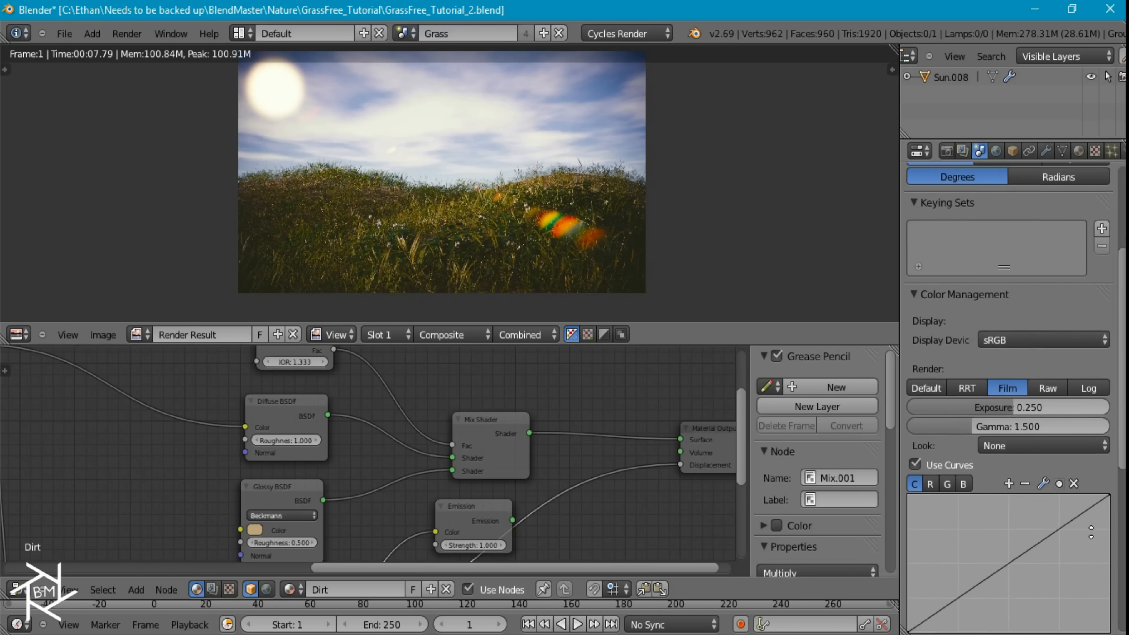
left_click(1008, 503)
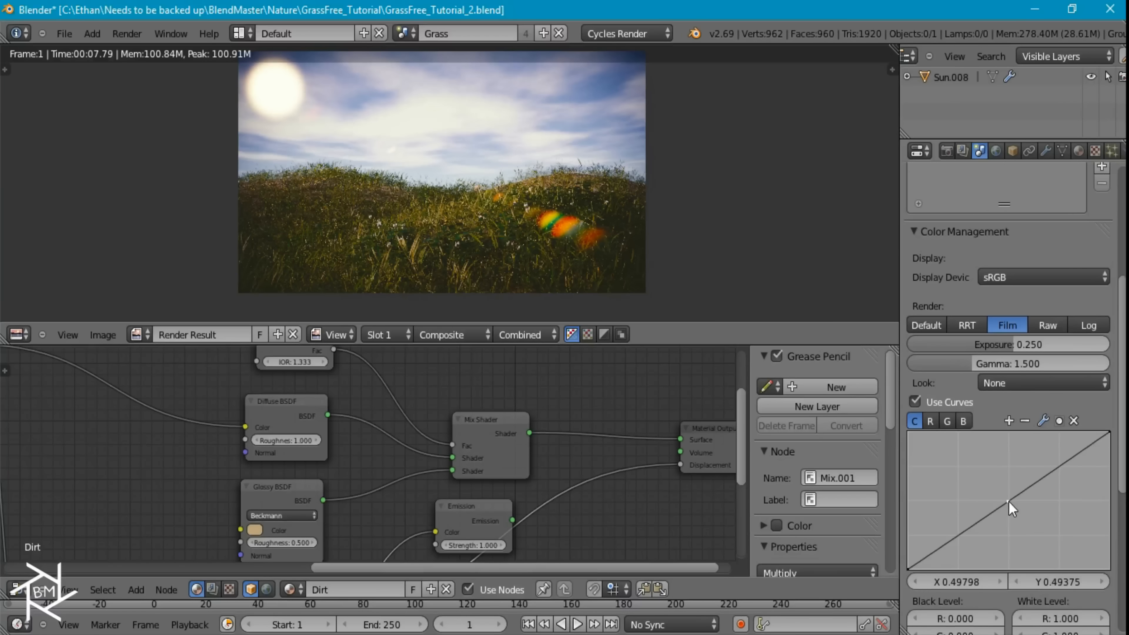
left_click(1106, 434)
left_click_drag(1106, 434, 1059, 420)
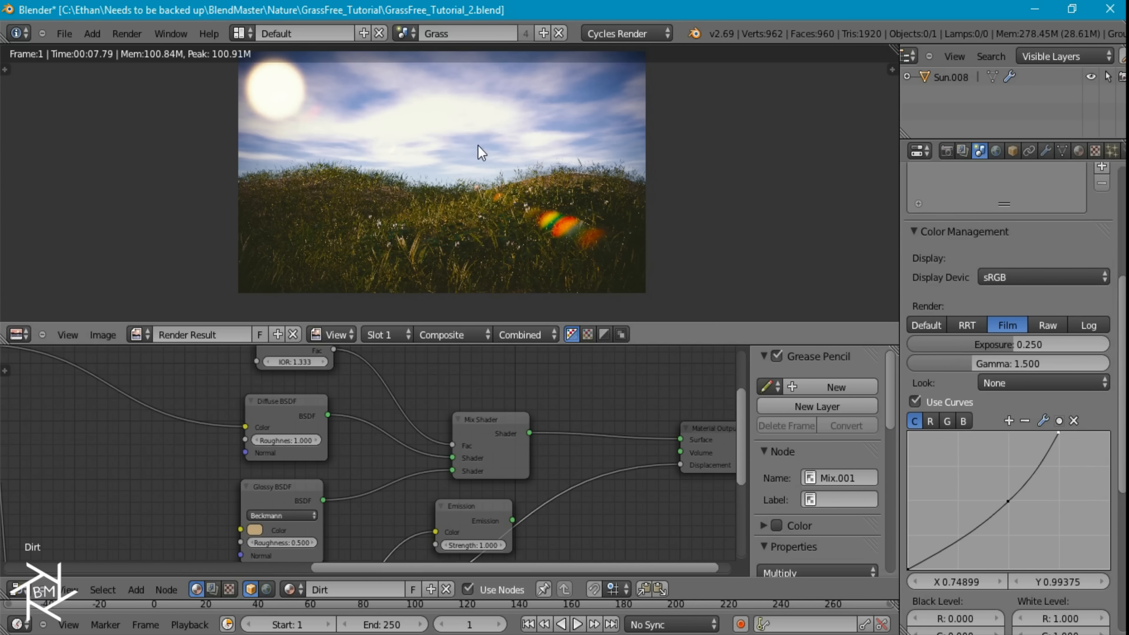
mouse_move(1050, 438)
left_mouse_down()
mouse_move(1026, 428)
mouse_move(1062, 420)
left_mouse_up()
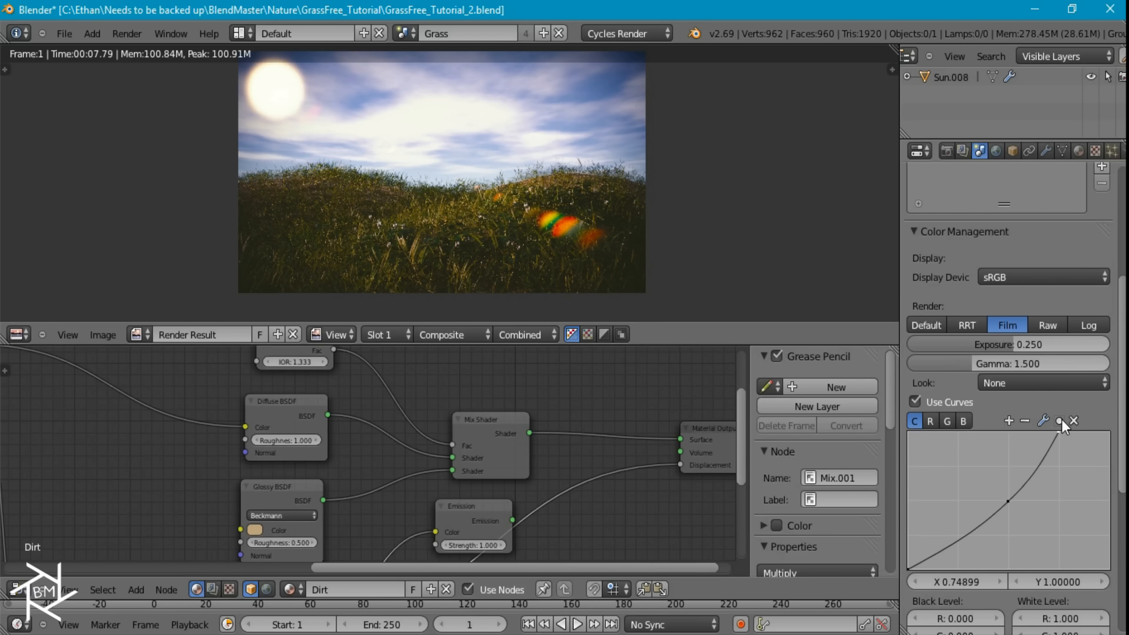
Move the upper endpoint of the red curve to about X 0.49 and of the green curve to about X 0.74, both at Y 1.0
left_click(931, 421)
left_click_drag(1110, 433, 1004, 393)
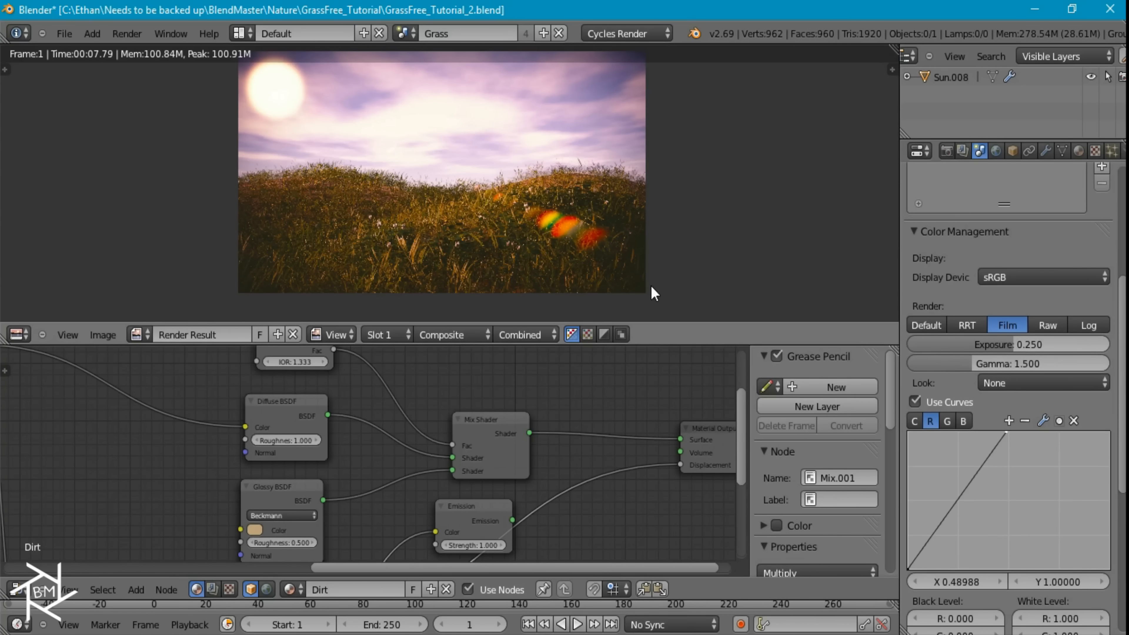
left_click(947, 421)
left_click_drag(1107, 431, 1058, 415)
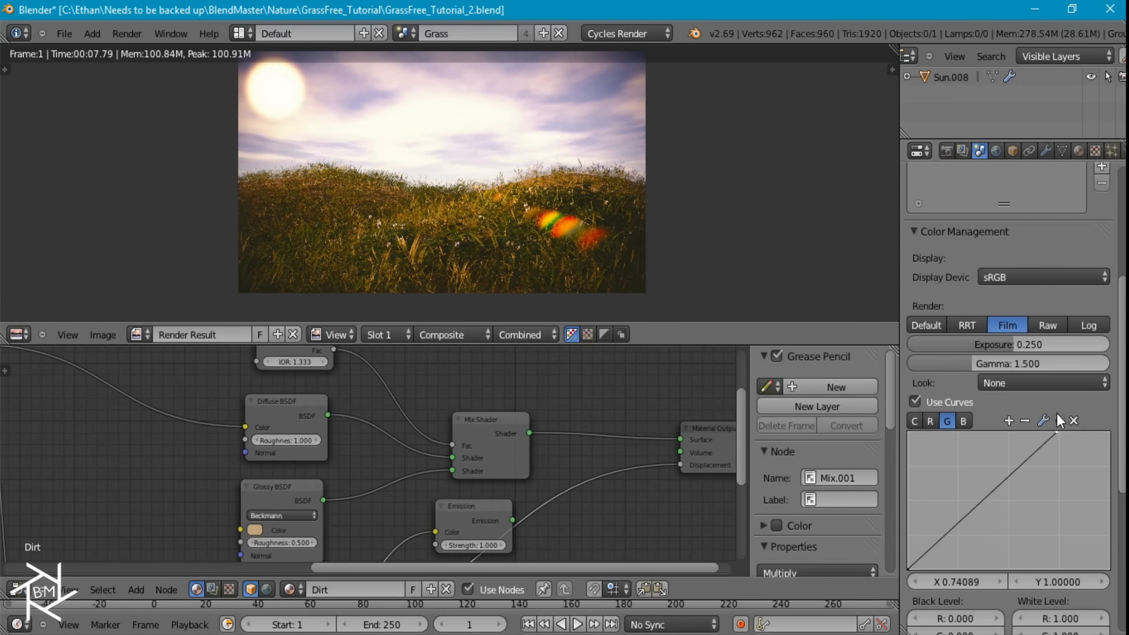
Lower the upper endpoint of the blue curve to about Y 0.74 at X 1.0 and check the graded render
left_click(964, 421)
left_click(1107, 432)
left_click_drag(1118, 463, 1117, 468)
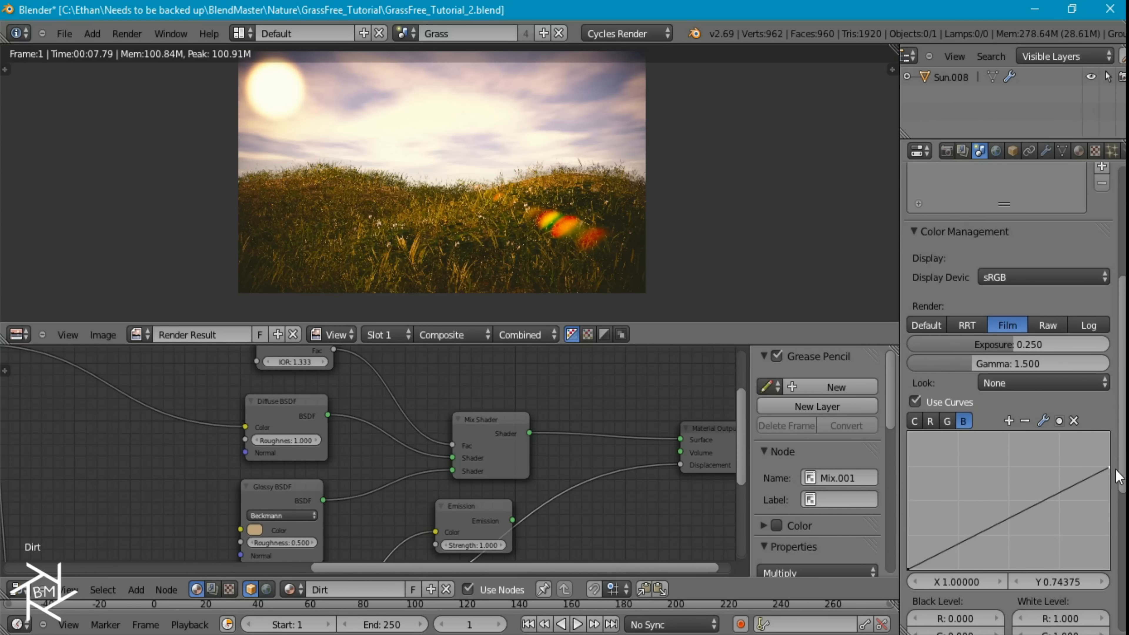
scroll(623, 234, "down", 3)
scroll(620, 230, "up", 3)
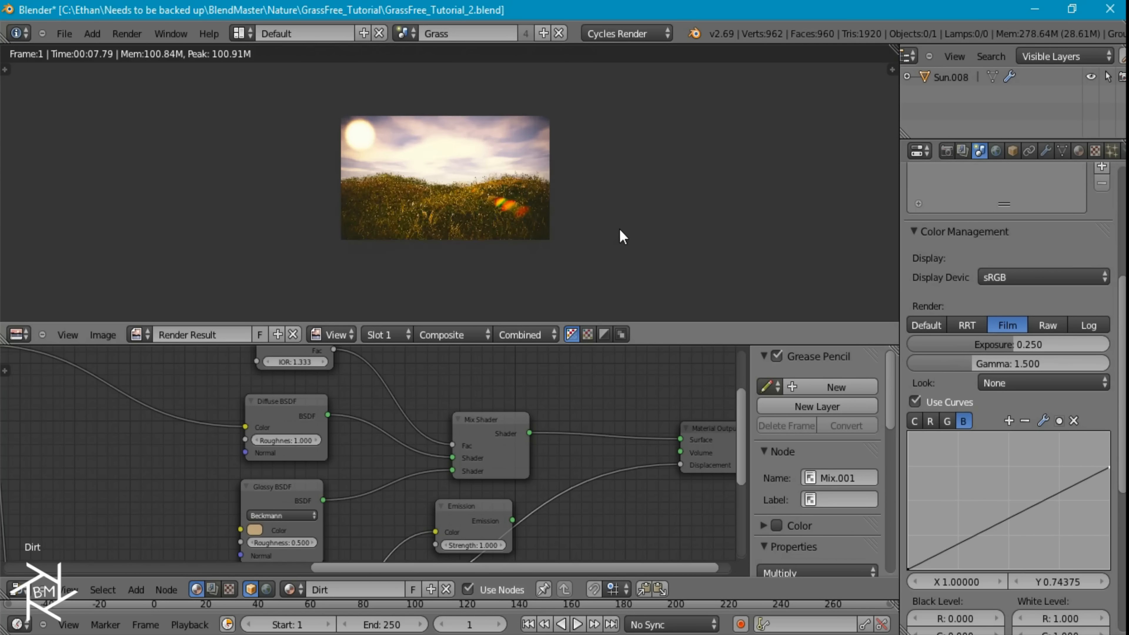
scroll(603, 216, "up", 1)
scroll(595, 202, "down", 2)
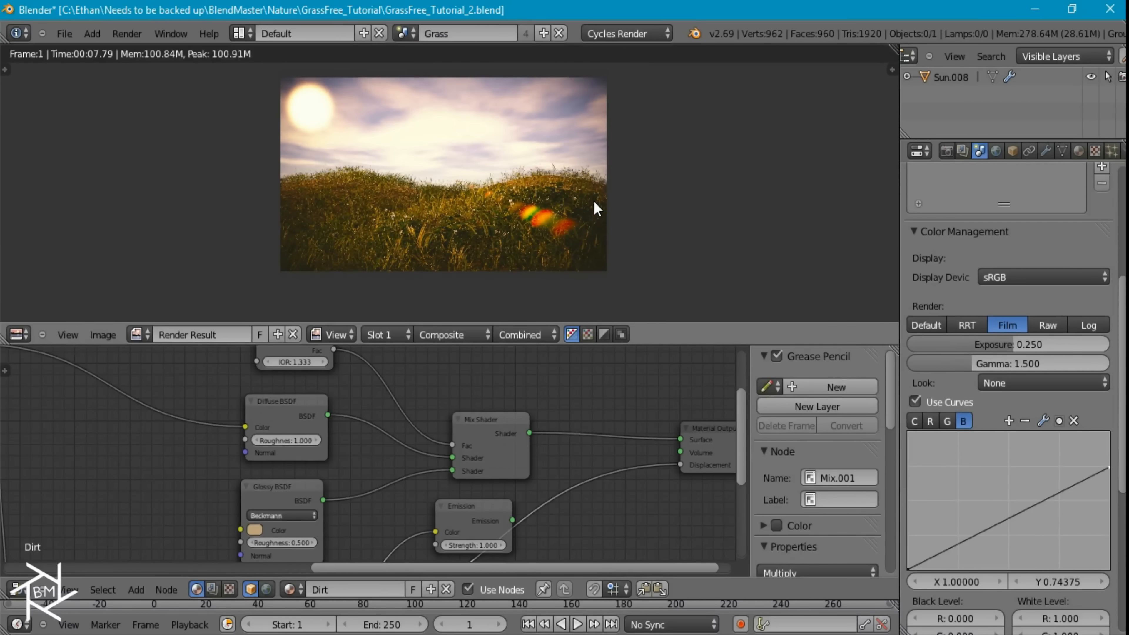
Maximize the image editor and examine the graded grass render, including the sun glow and lens ghosts, up close and as a whole
key("ctrl+Up")
scroll(661, 338, "up", 3)
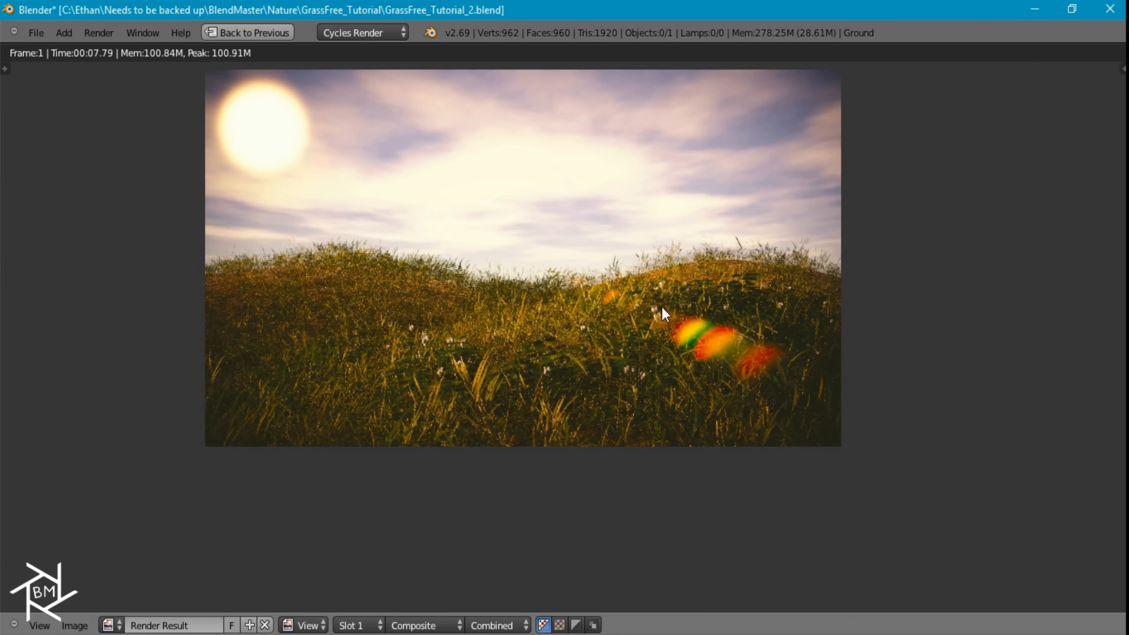
scroll(654, 300, "up", 1)
scroll(617, 310, "down", 1)
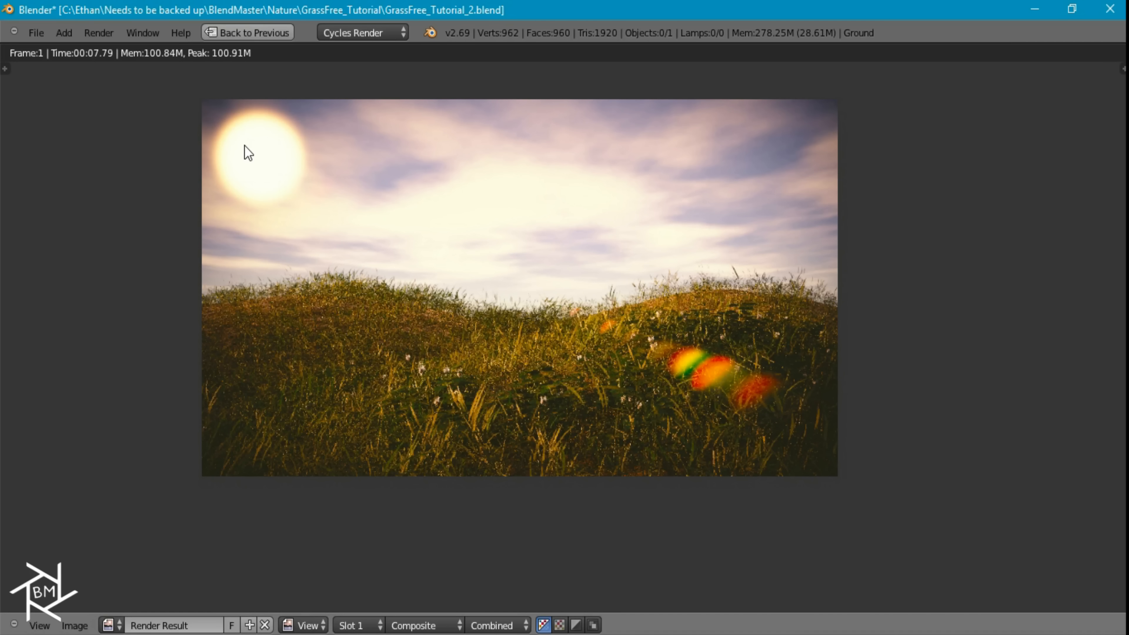
left_click(702, 270)
scroll(630, 379, "up", 1)
mouse_move(669, 325)
middle_mouse_down()
mouse_move(672, 344)
mouse_move(656, 341)
middle_mouse_up()
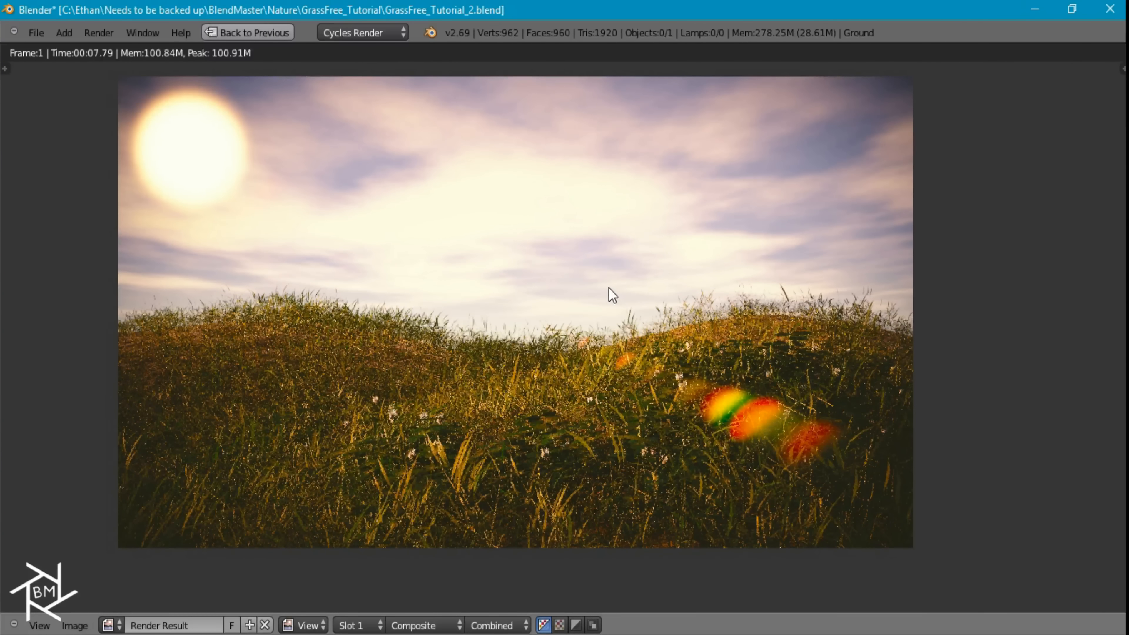
scroll(572, 398, "up", 4)
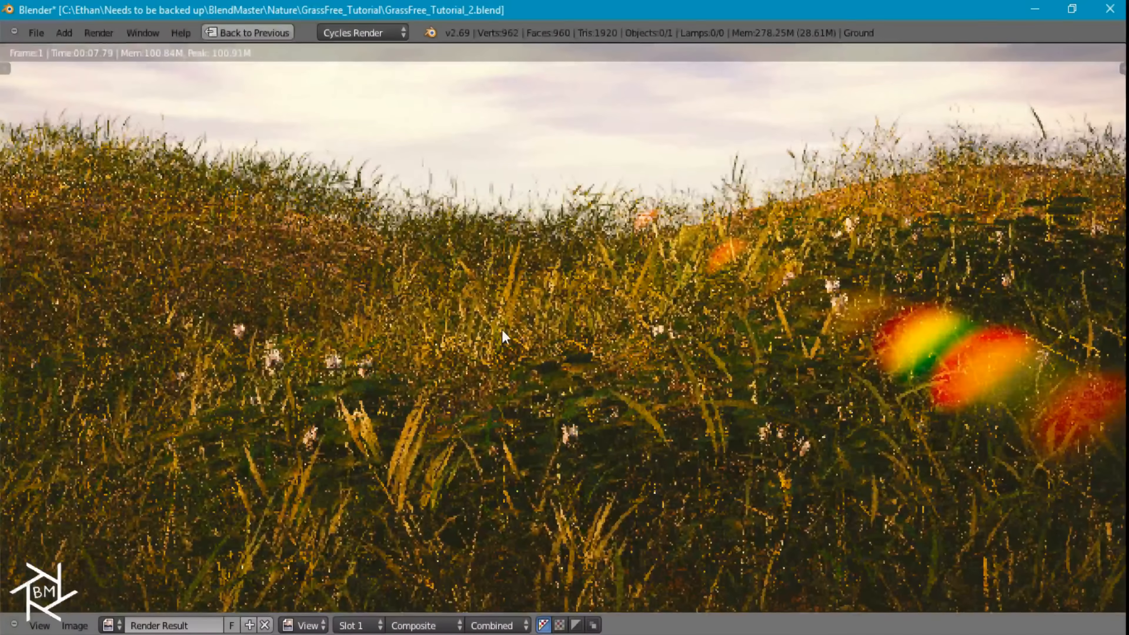
scroll(476, 347, "down", 5)
scroll(564, 323, "up", 2)
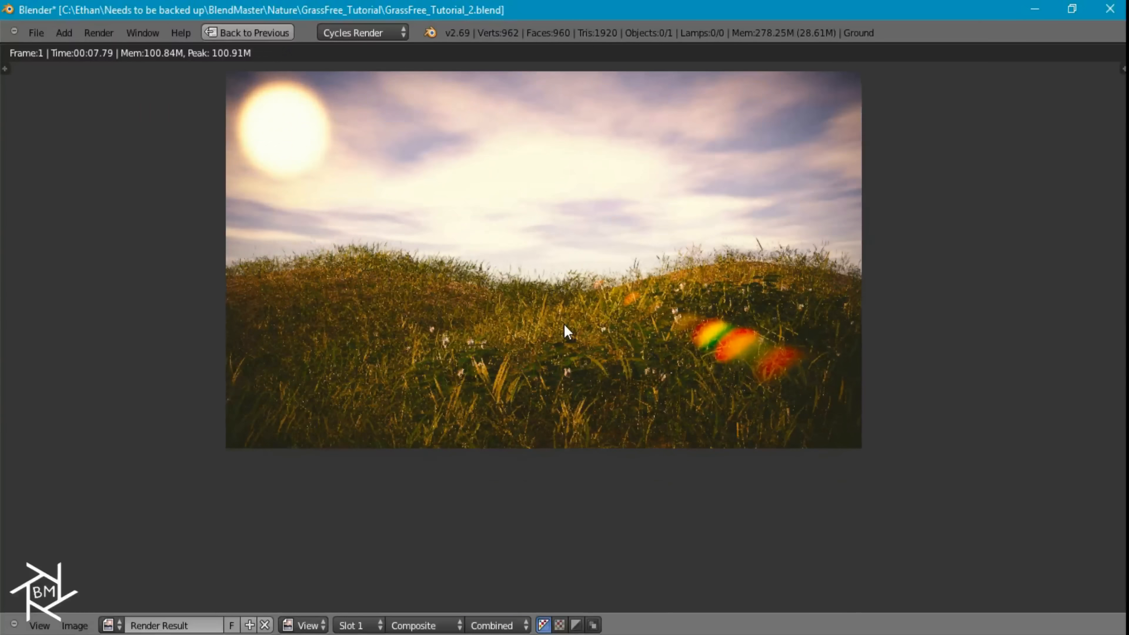
middle_click_drag(614, 315, 622, 370)
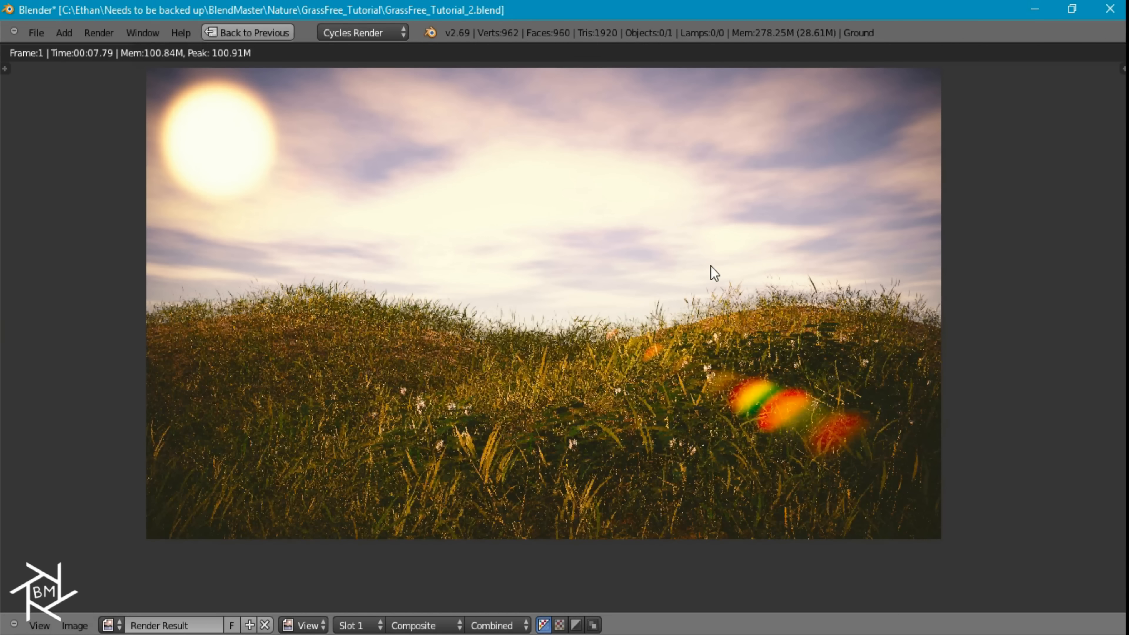
middle_click_drag(571, 280, 537, 310)
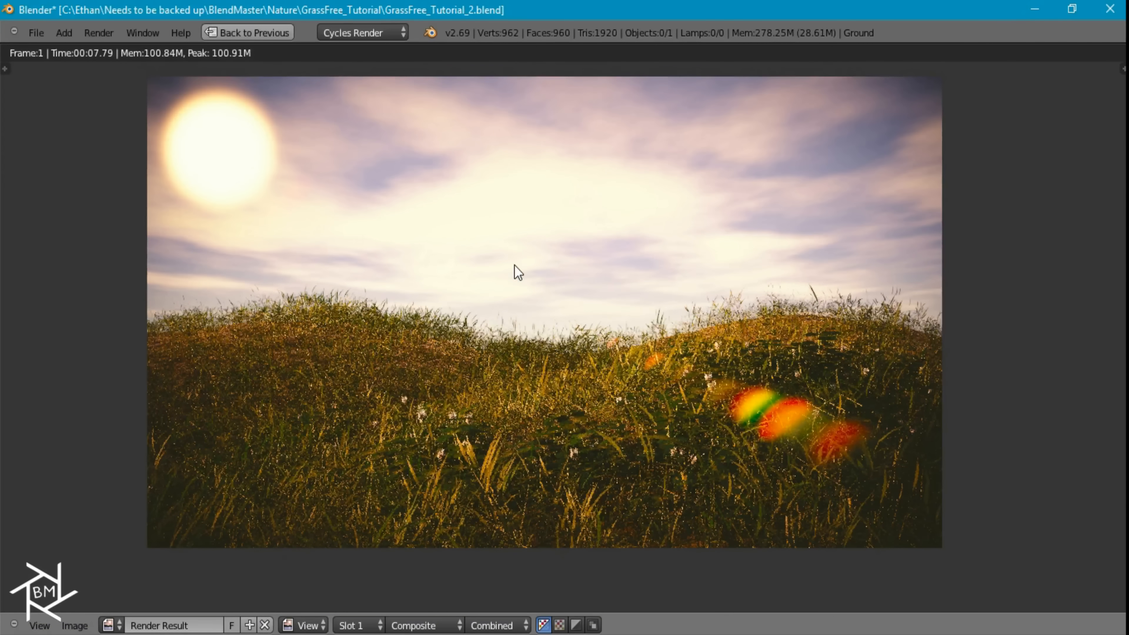